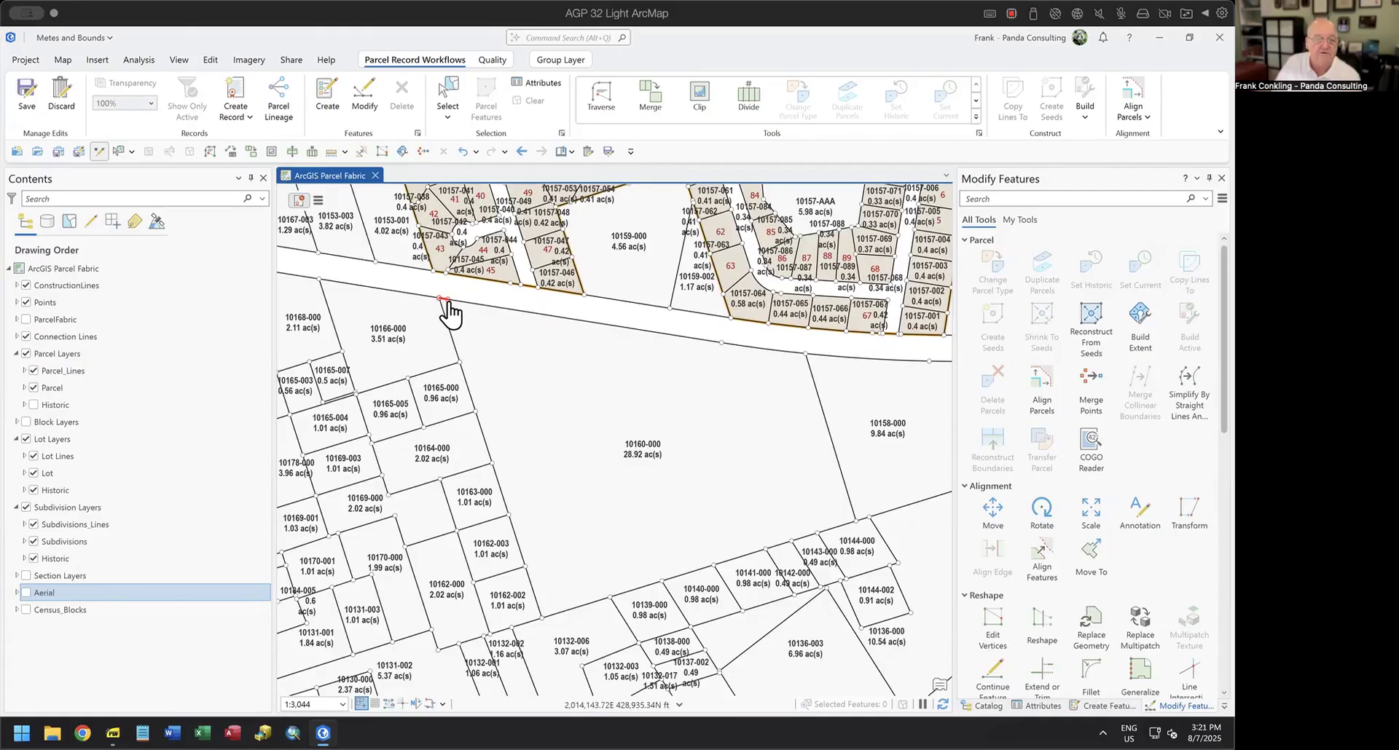
# Start a Traverse on the Parcel_Lines layer from the northwest corner point of parcel 10160-000, shared with parcel 10166-000.
pyautogui.click(601, 96)
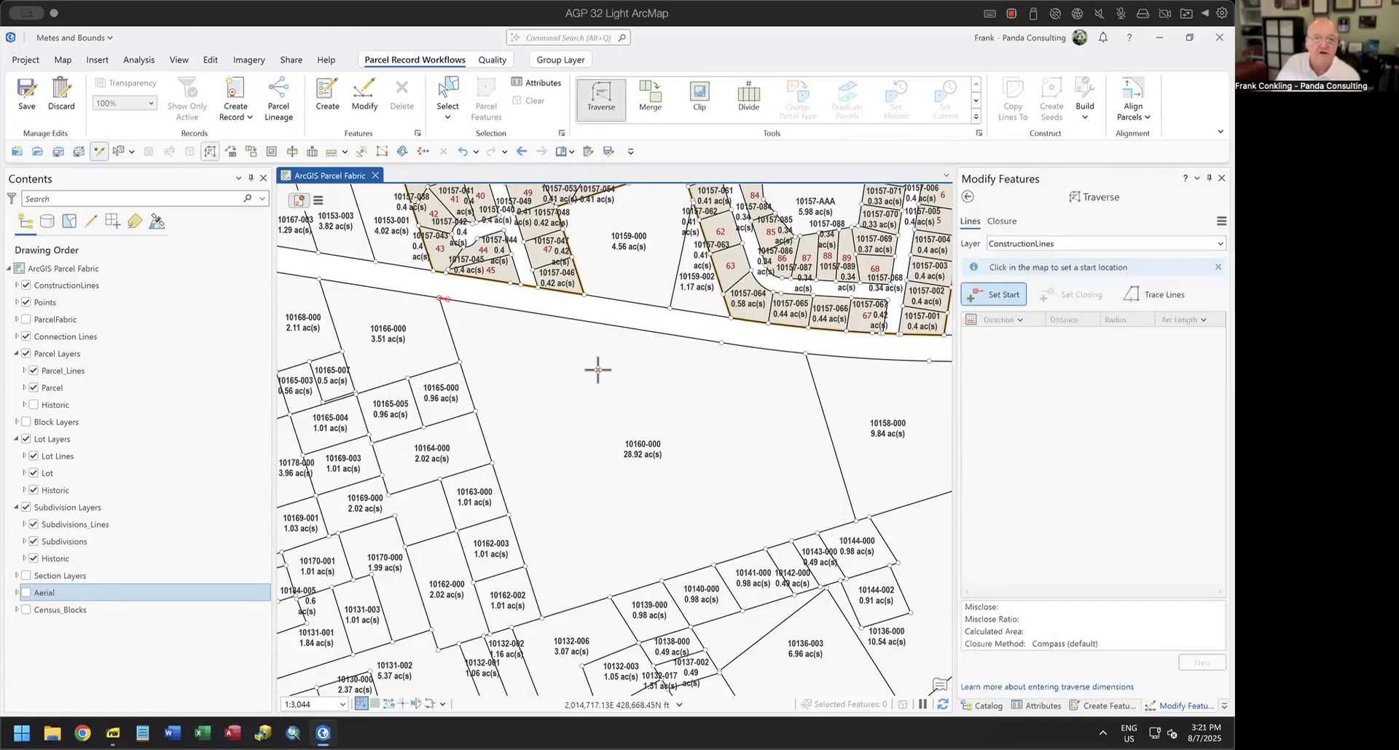
pyautogui.click(1039, 244)
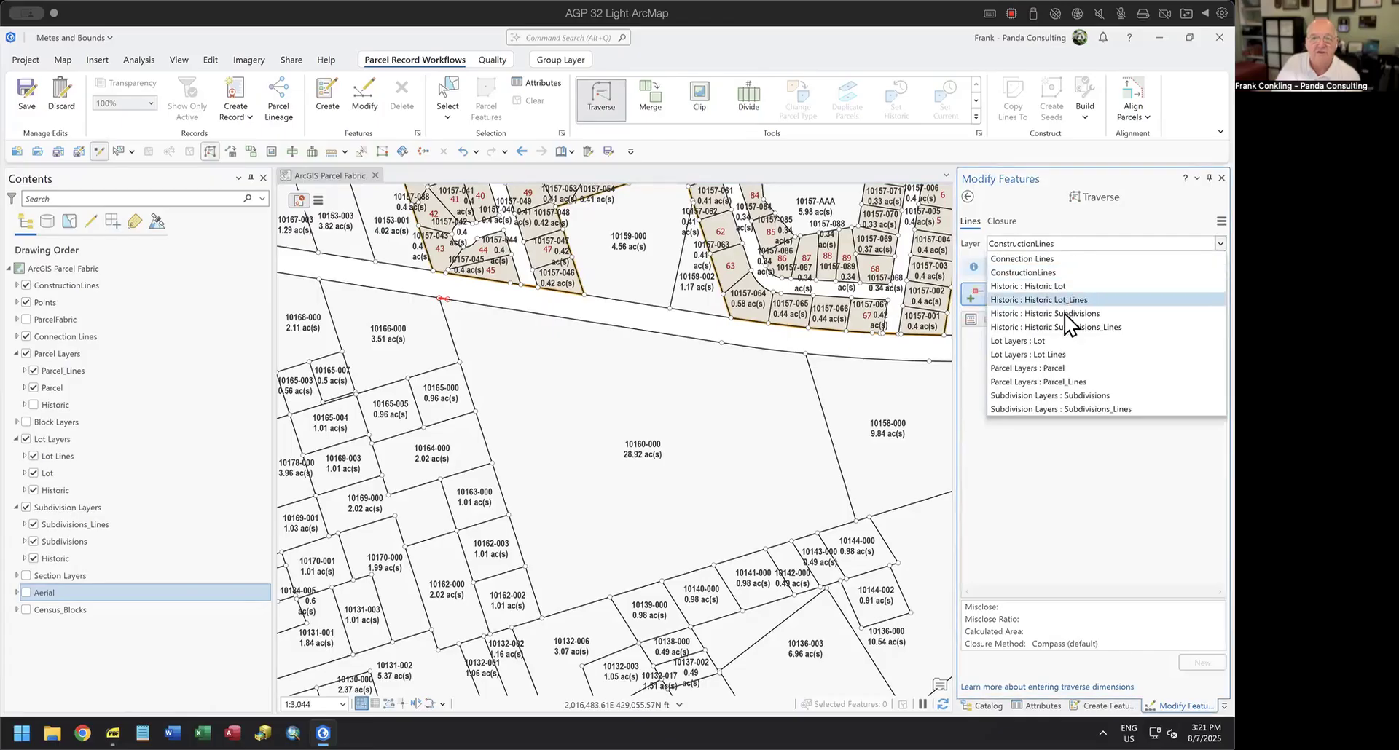
pyautogui.click(1065, 383)
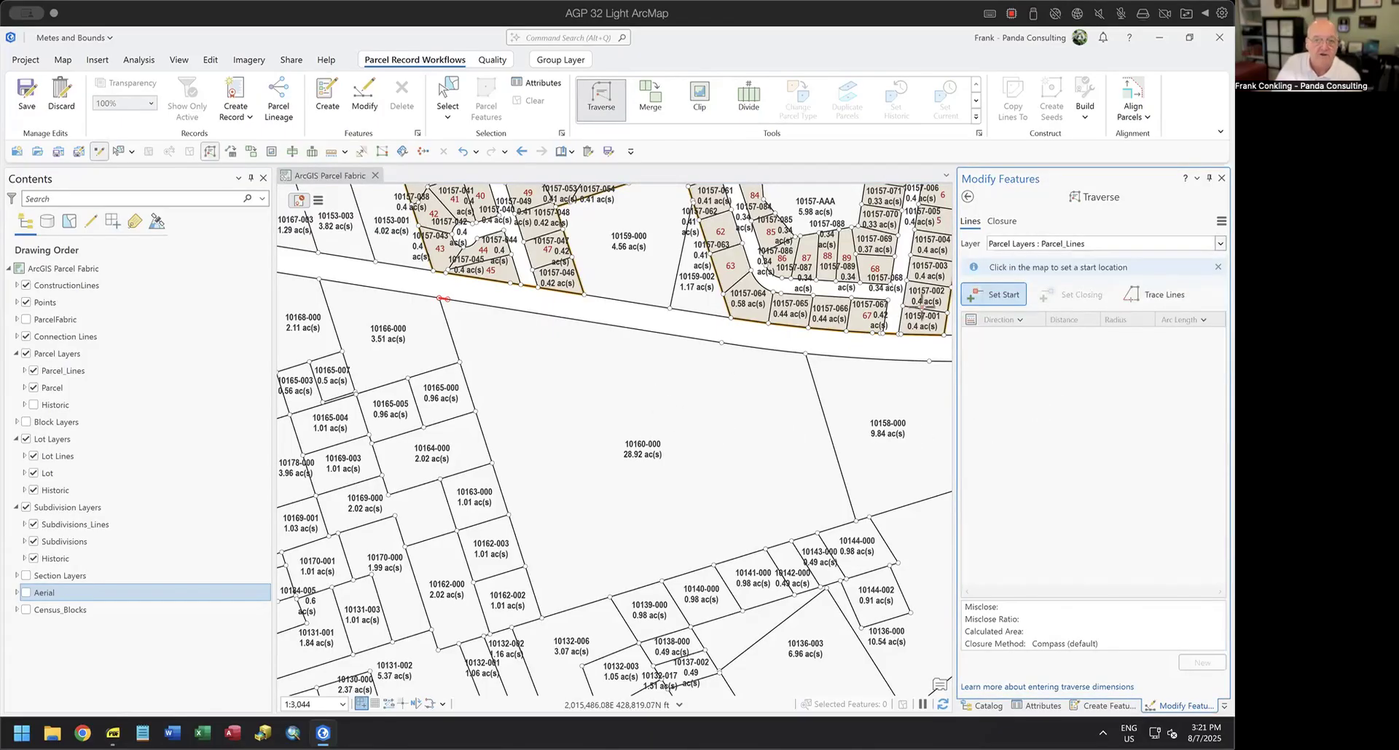
pyautogui.click(977, 297)
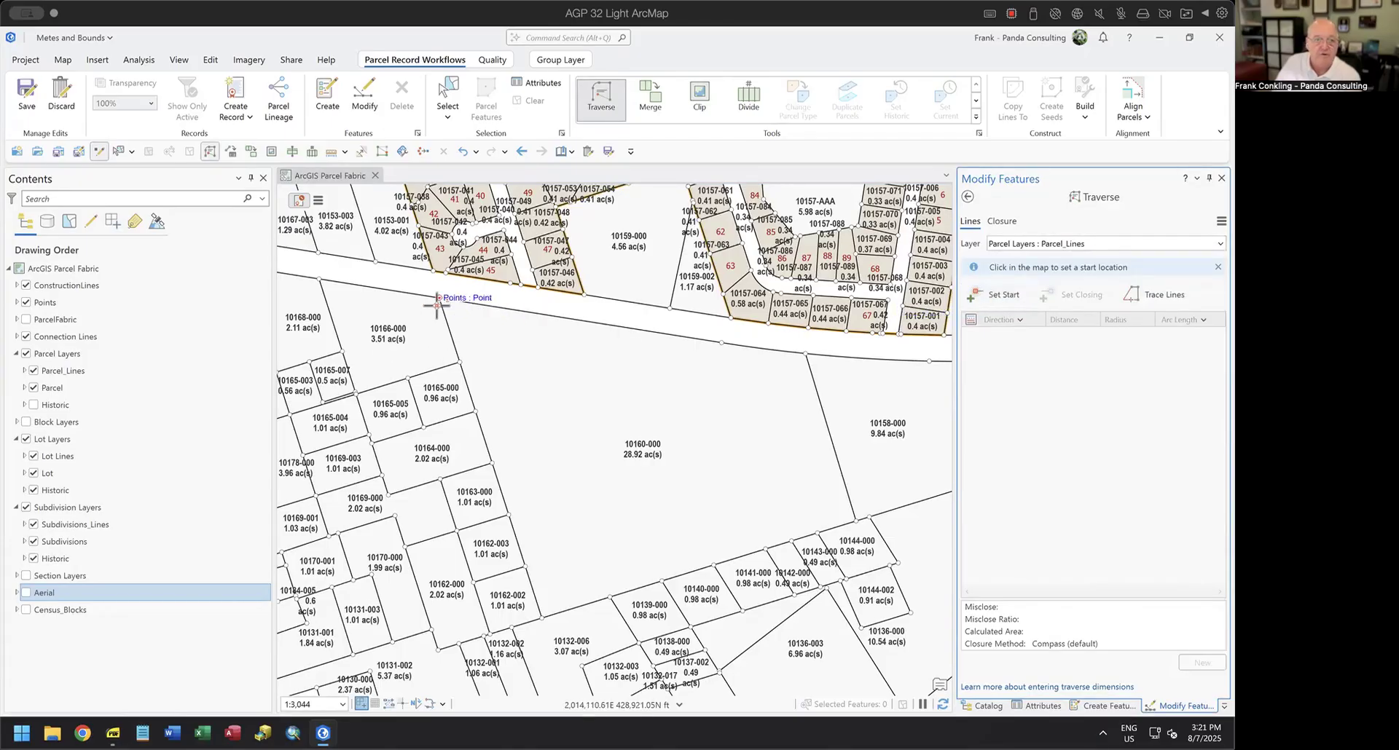
pyautogui.click(440, 300)
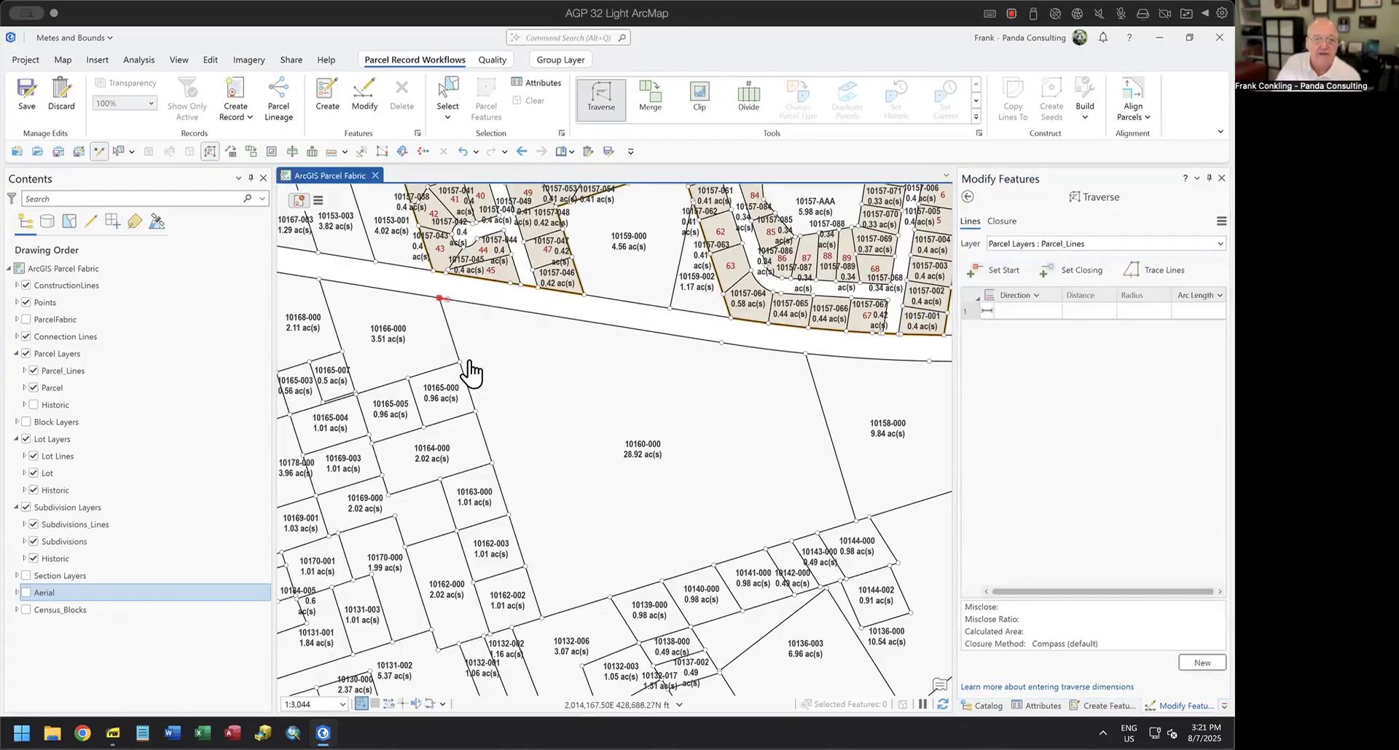
# Enter the first traverse course with direction 80.5650-2 (S80°56'50"E) and distance 33.71.
pyautogui.click(1020, 311)
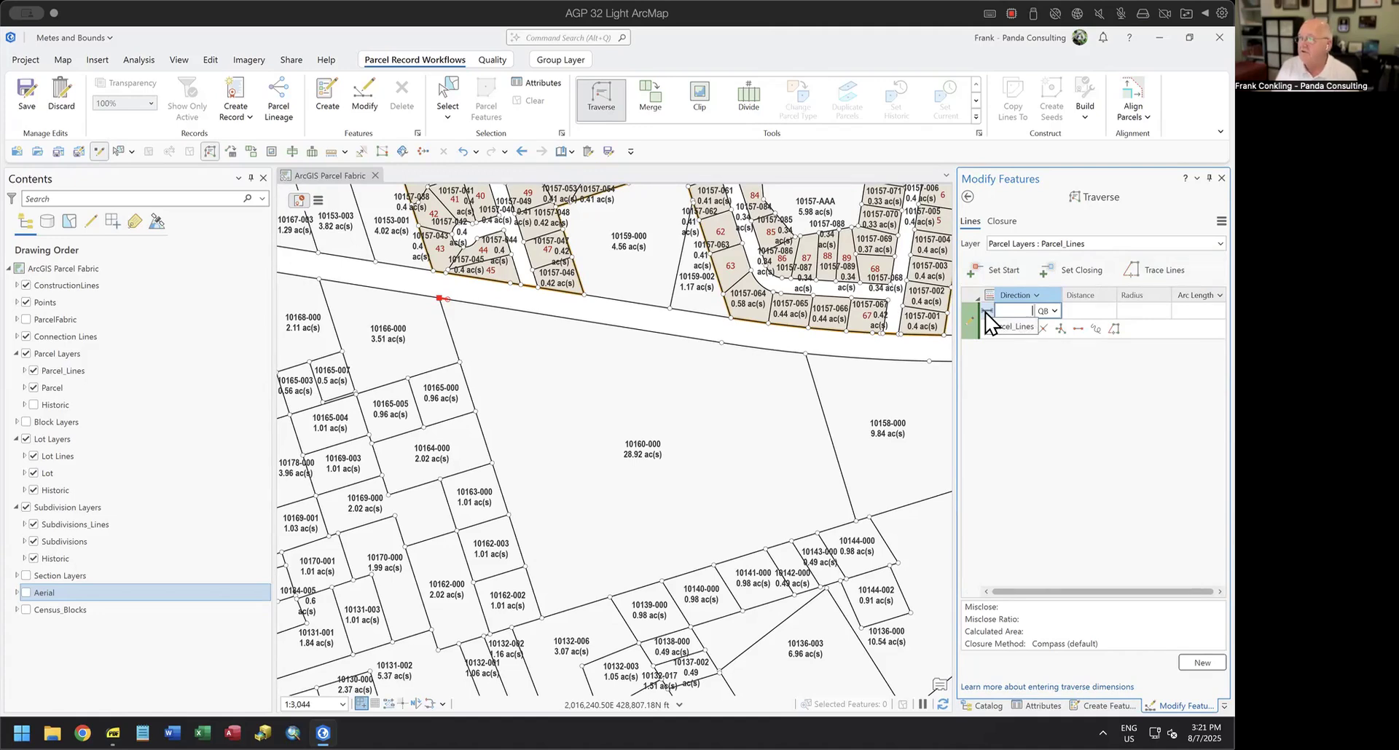
pyautogui.write('80.5650-2')
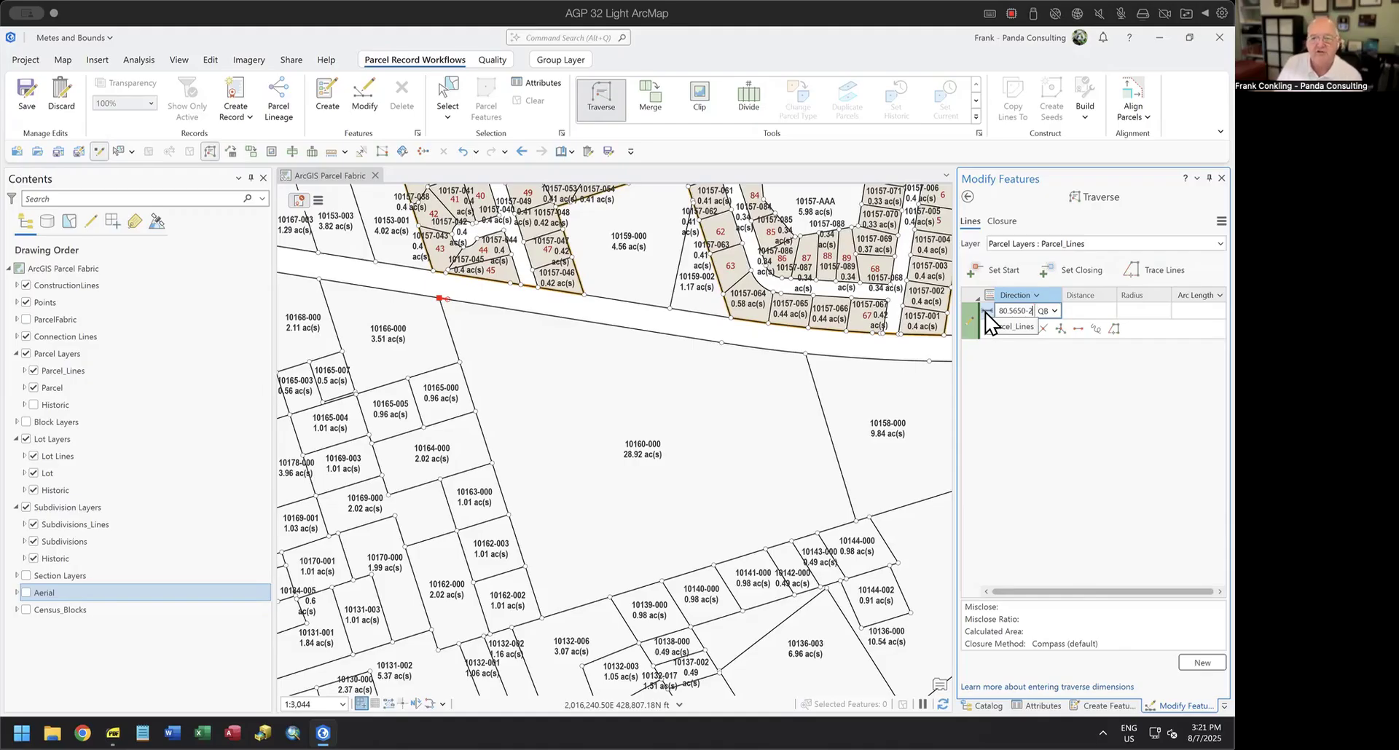
pyautogui.press('Tab')
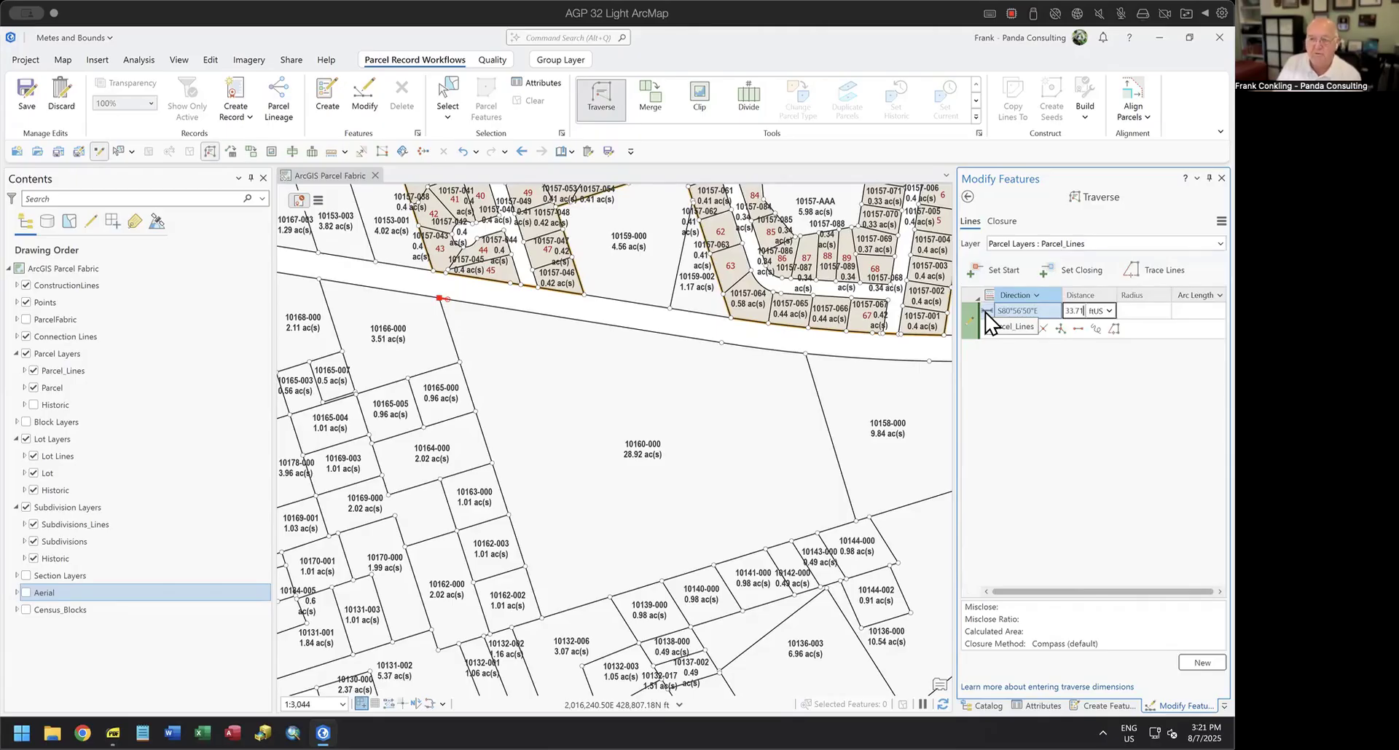
pyautogui.press('Return')
# Hide the ConstructionLines layer and examine how the first course's end point fits the northern boundary of parcel 10160-000.
pyautogui.scroll(1, 440, 306)
pyautogui.scroll(6, 435, 309)
pyautogui.scroll(2, 508, 268)
pyautogui.moveTo(576, 287); pyautogui.dragTo(756, 436)
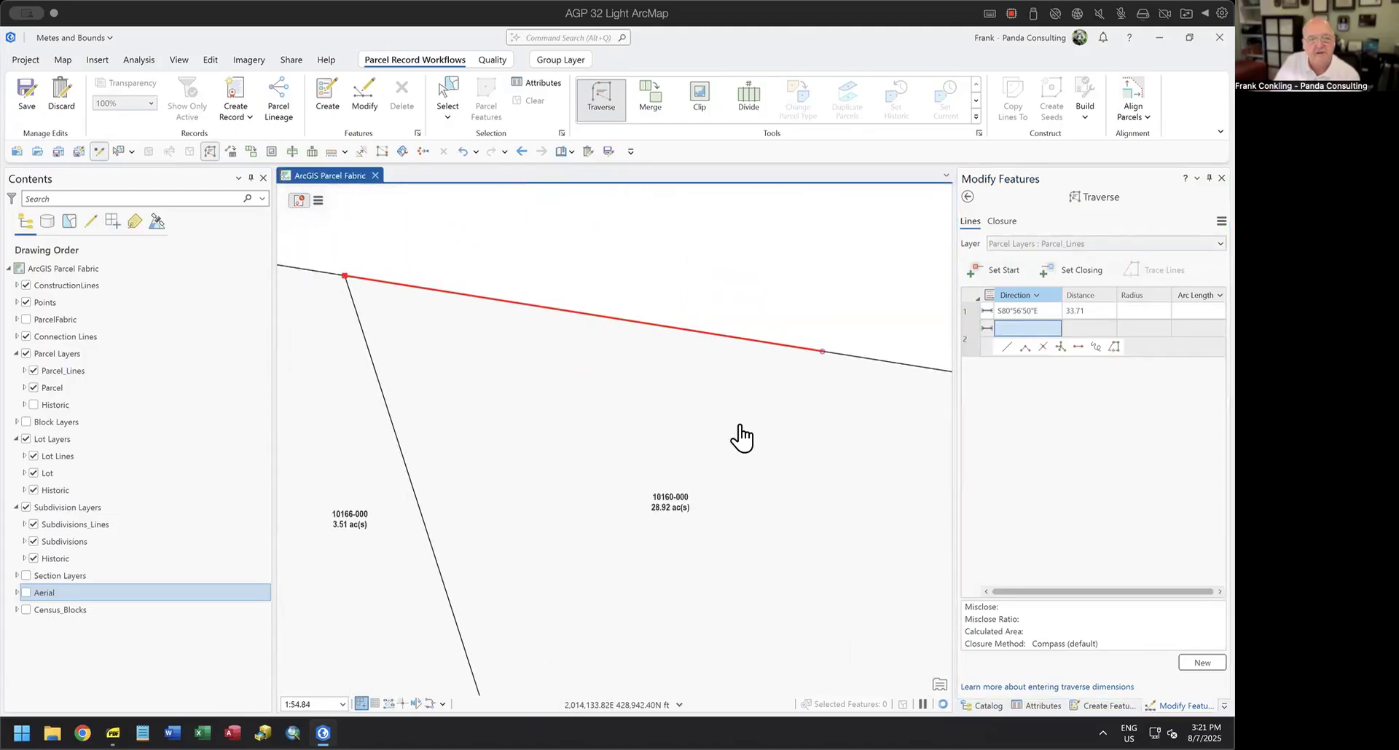
pyautogui.click(26, 285)
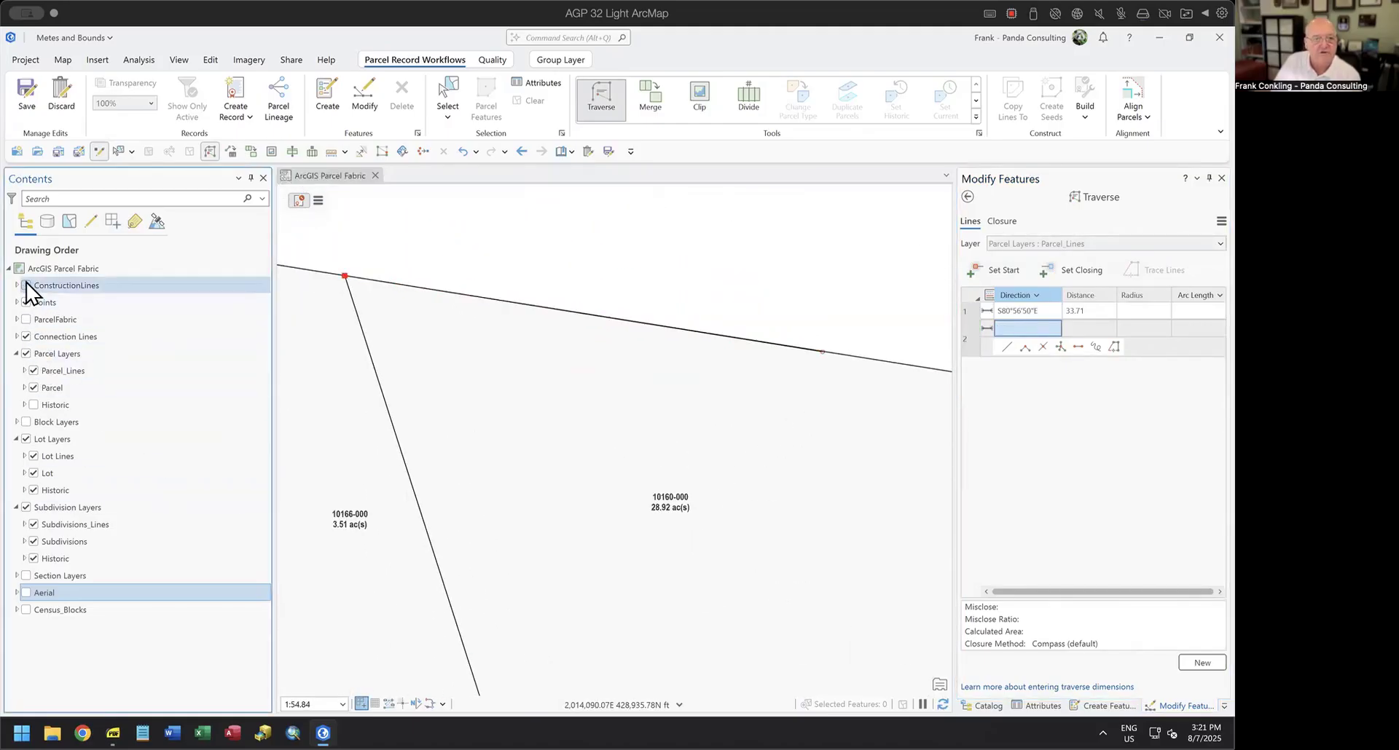
pyautogui.click(27, 302)
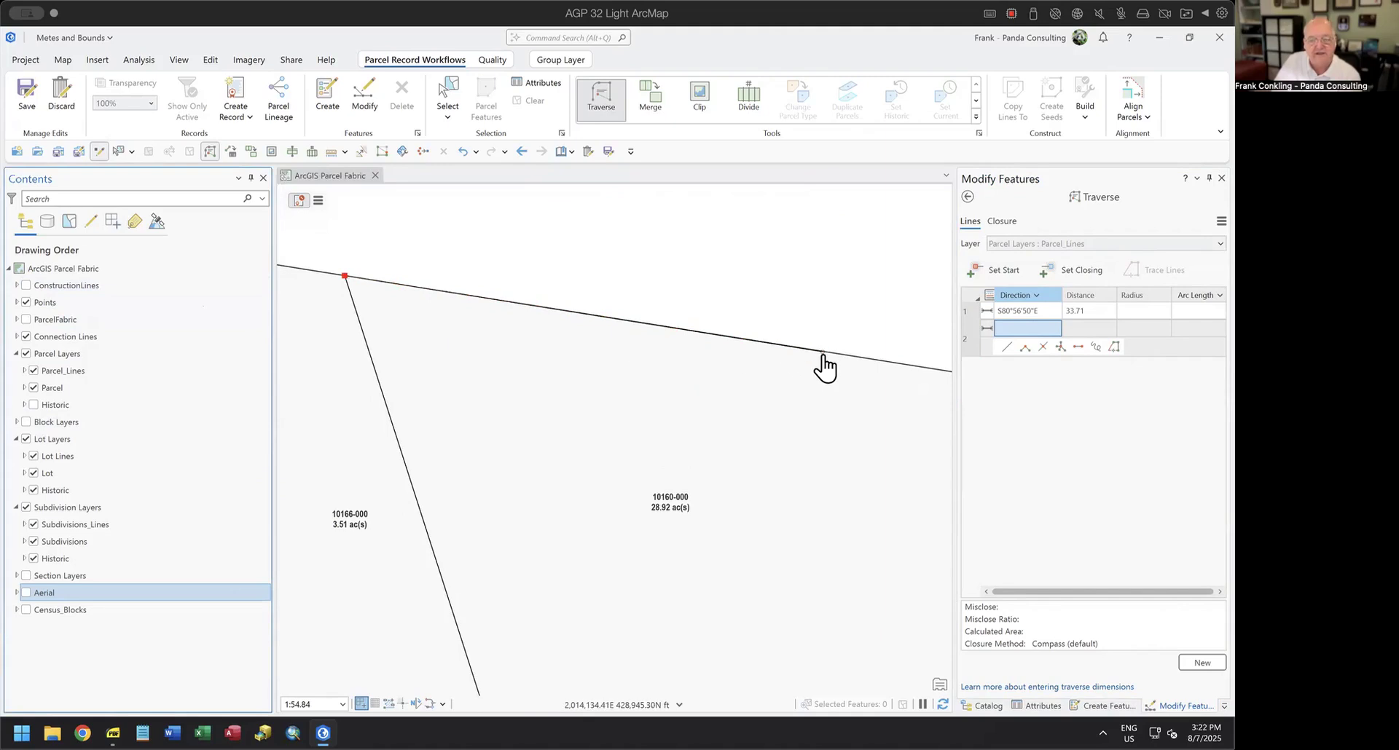
pyautogui.scroll(5, 827, 366)
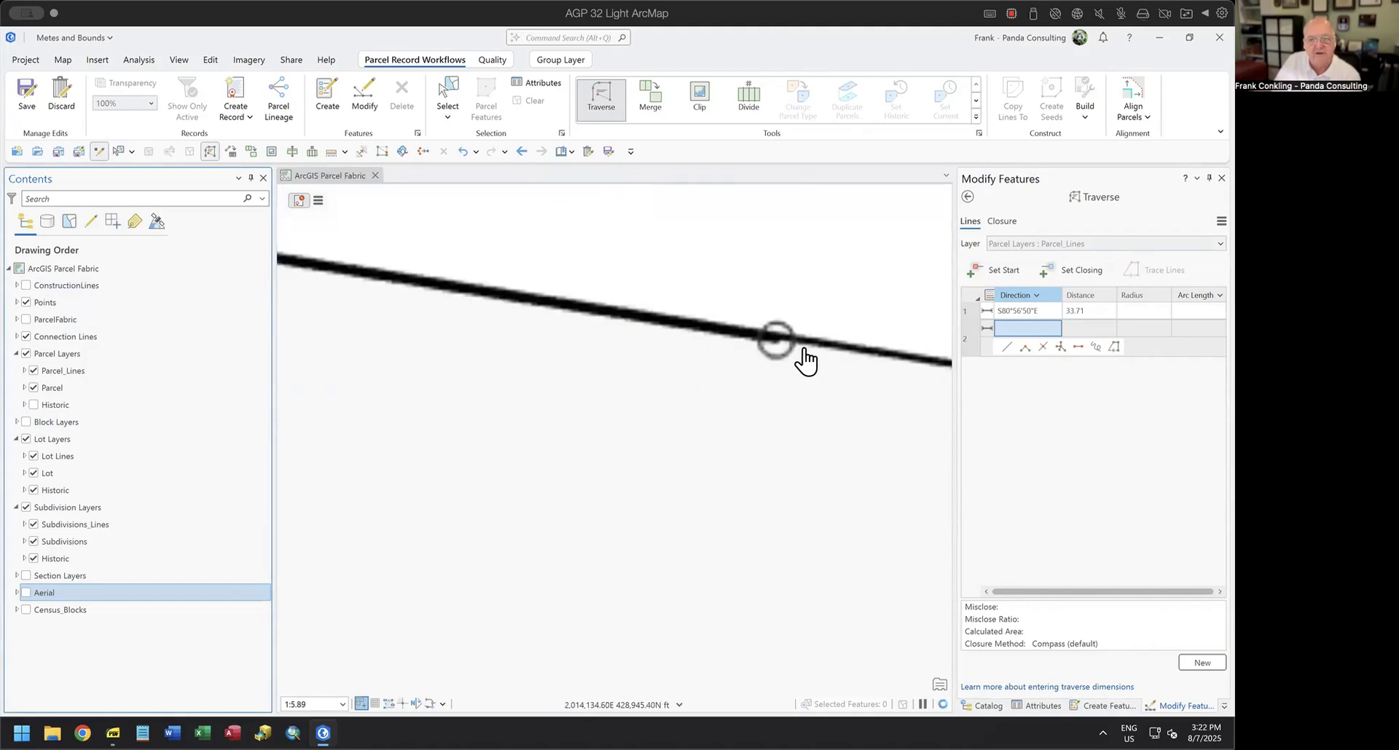
pyautogui.scroll(3, 733, 362)
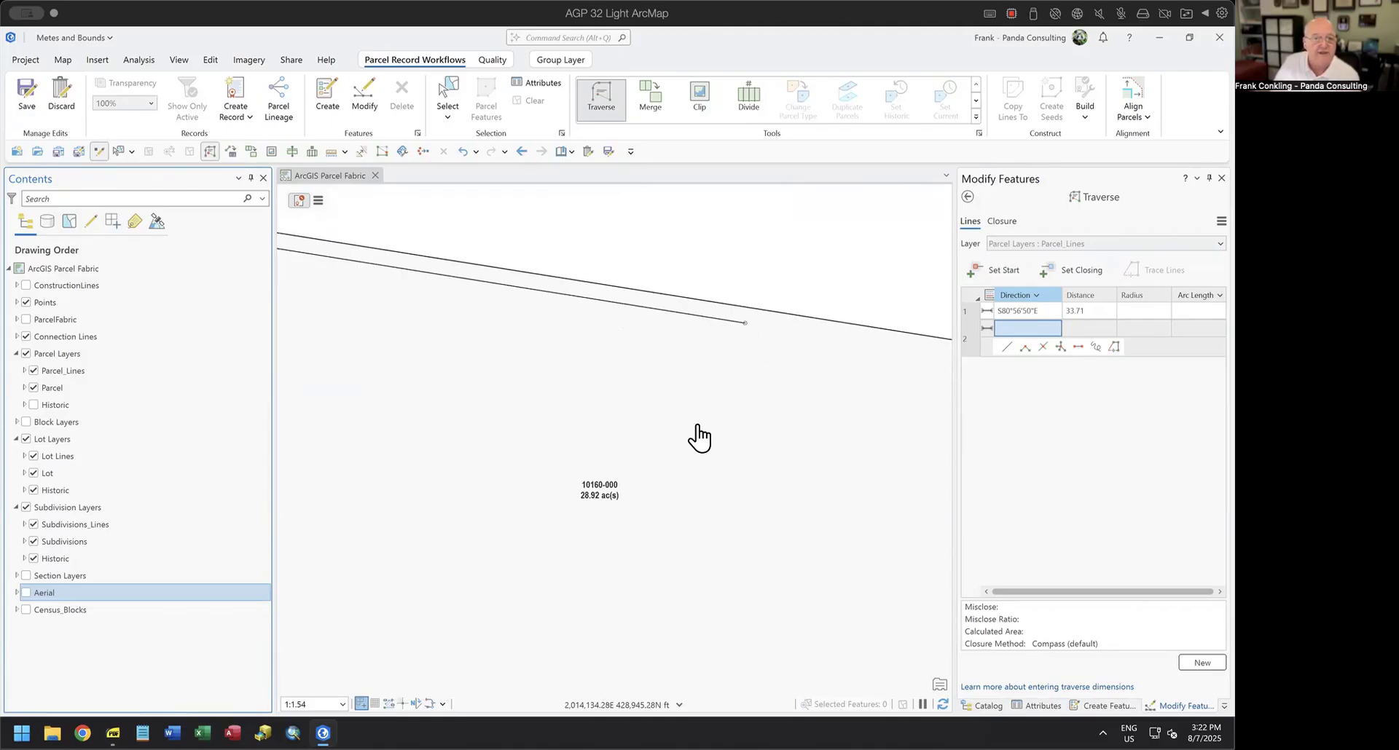
pyautogui.scroll(-2, 707, 435)
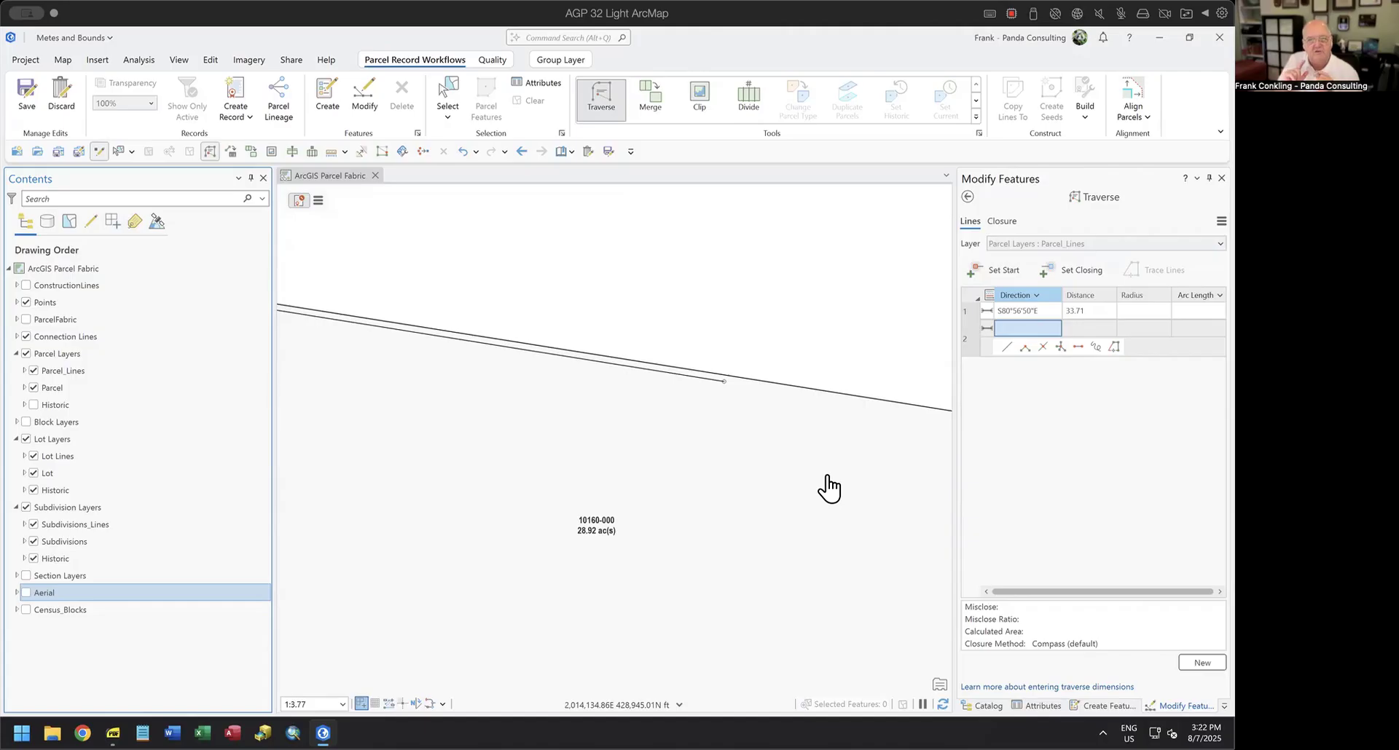
# Turn on Ground To Grid corrections and enter 80.5650-2 as the ground direction for a new interactive correction.
pyautogui.click(208, 62)
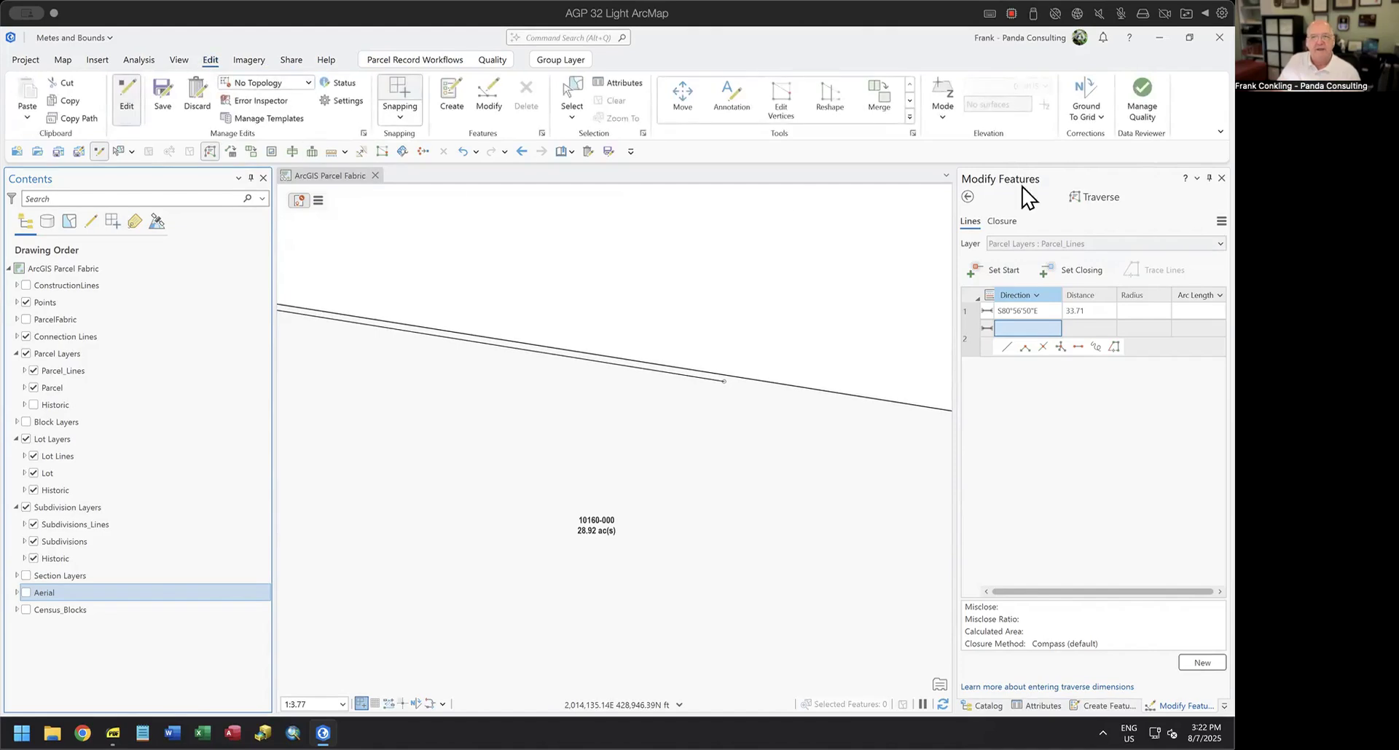
pyautogui.click(1087, 99)
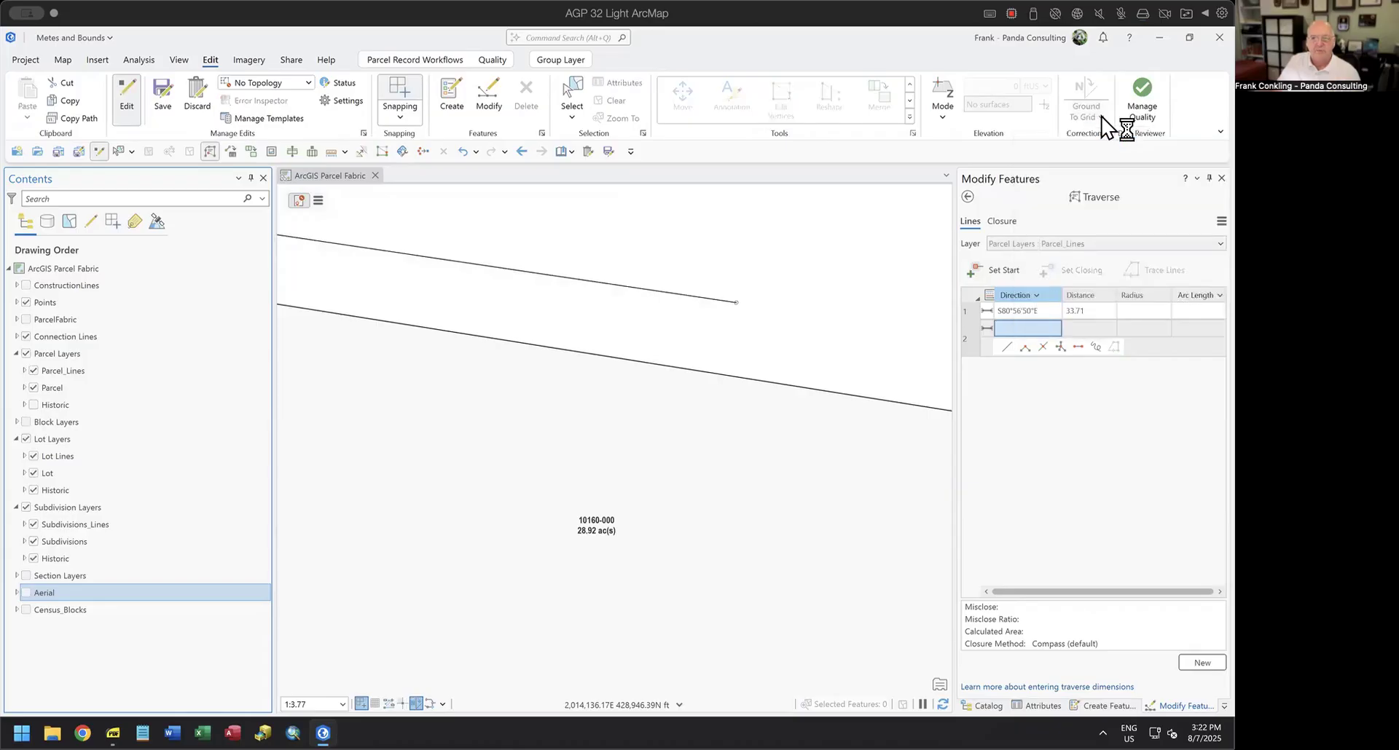
pyautogui.click(1101, 117)
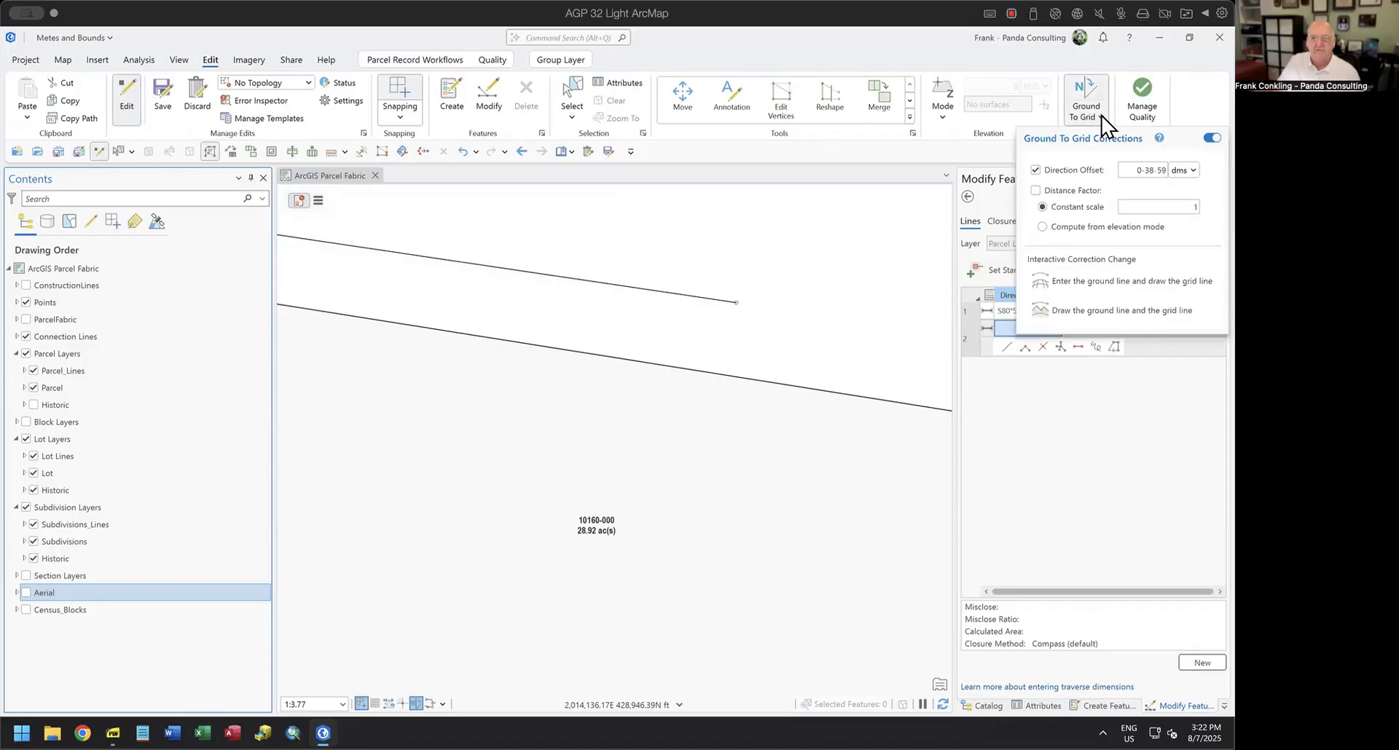
pyautogui.click(1063, 279)
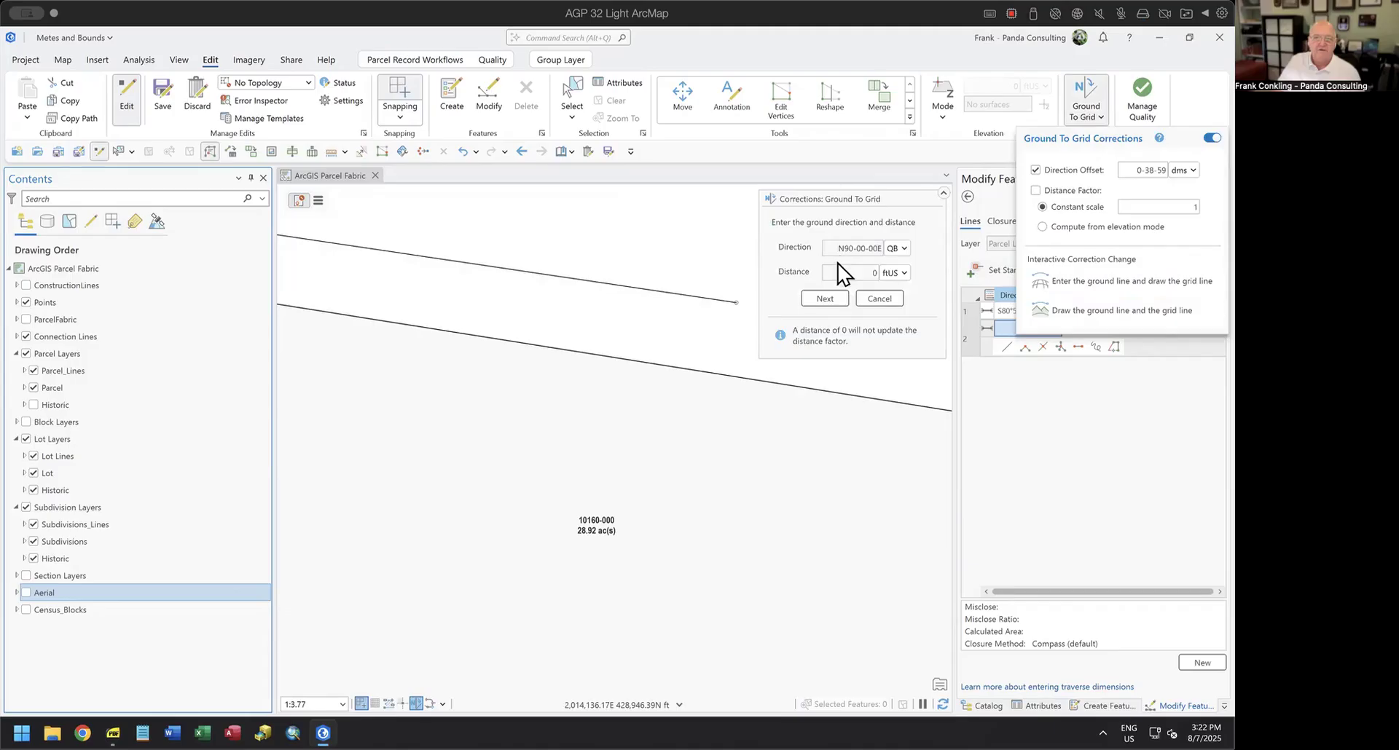
pyautogui.click(850, 246)
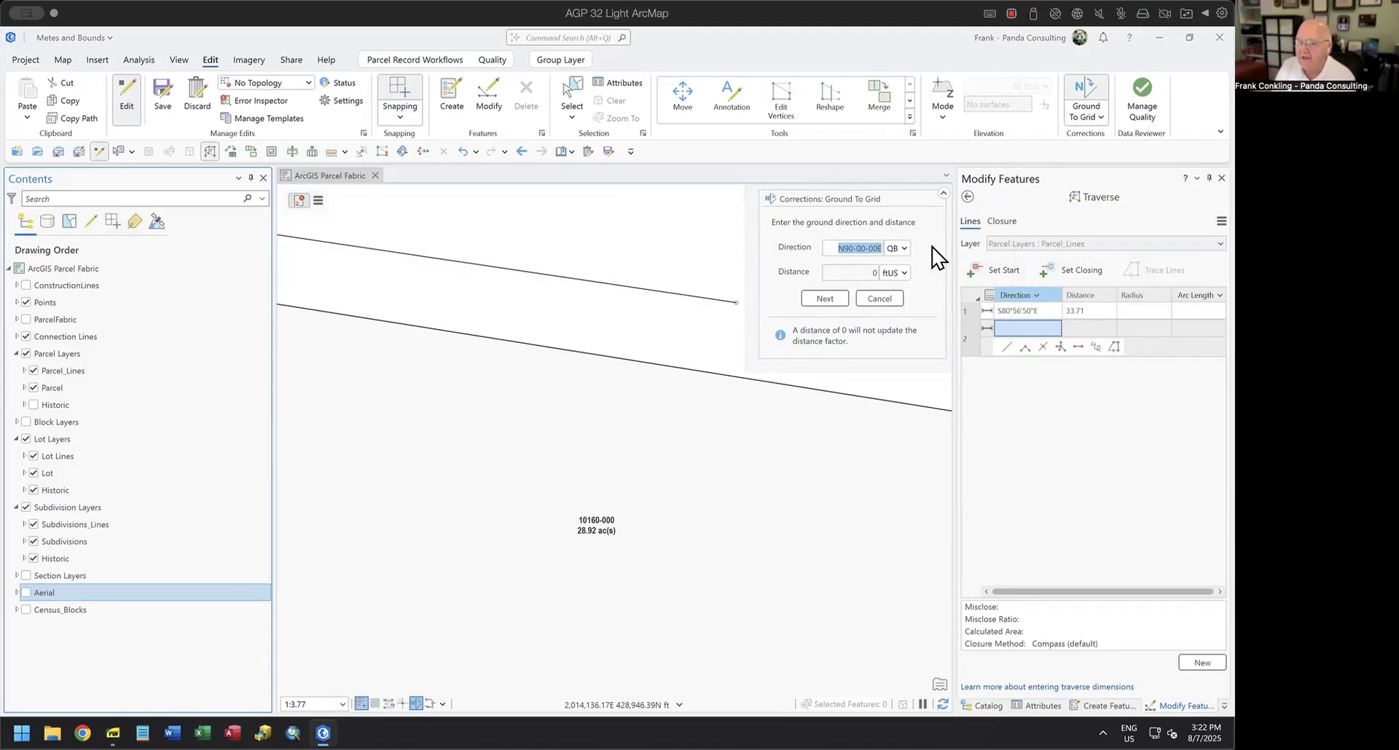
pyautogui.write('80.56')
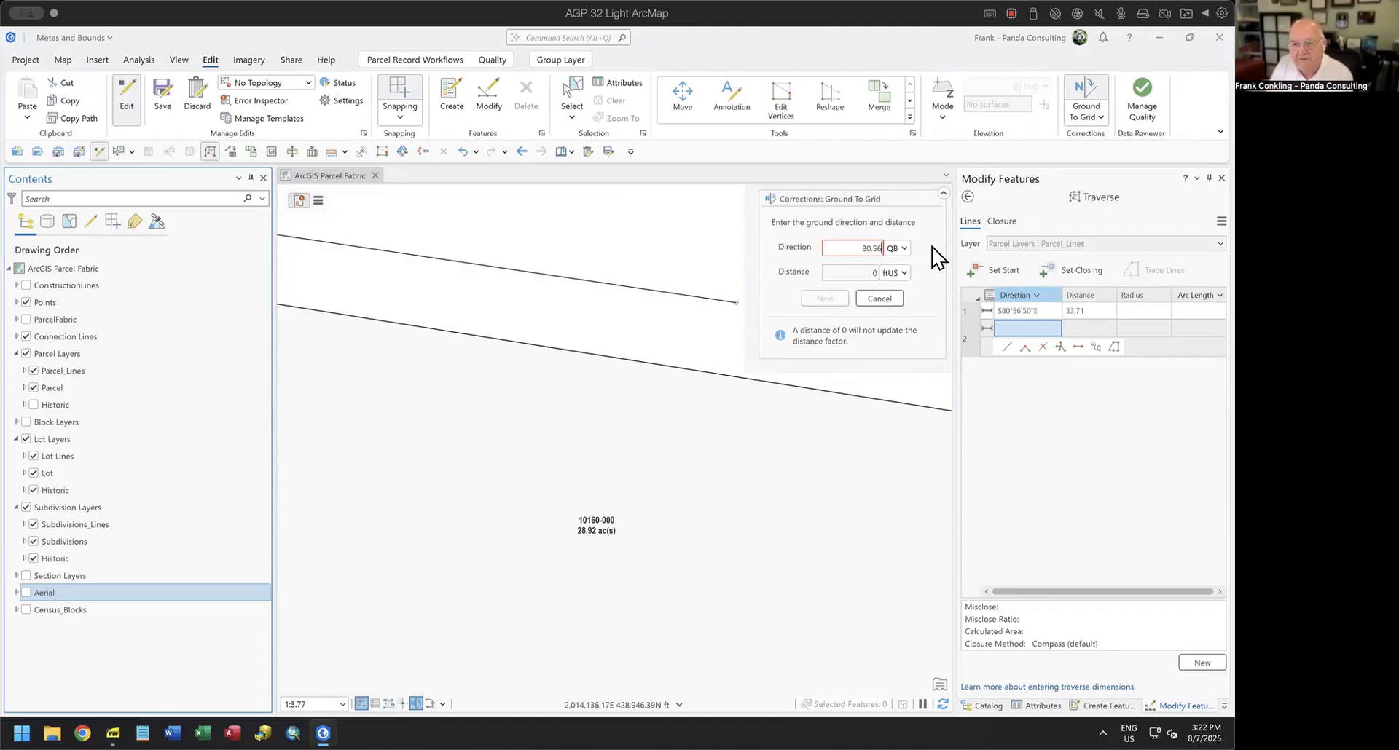
pyautogui.write('50-2')
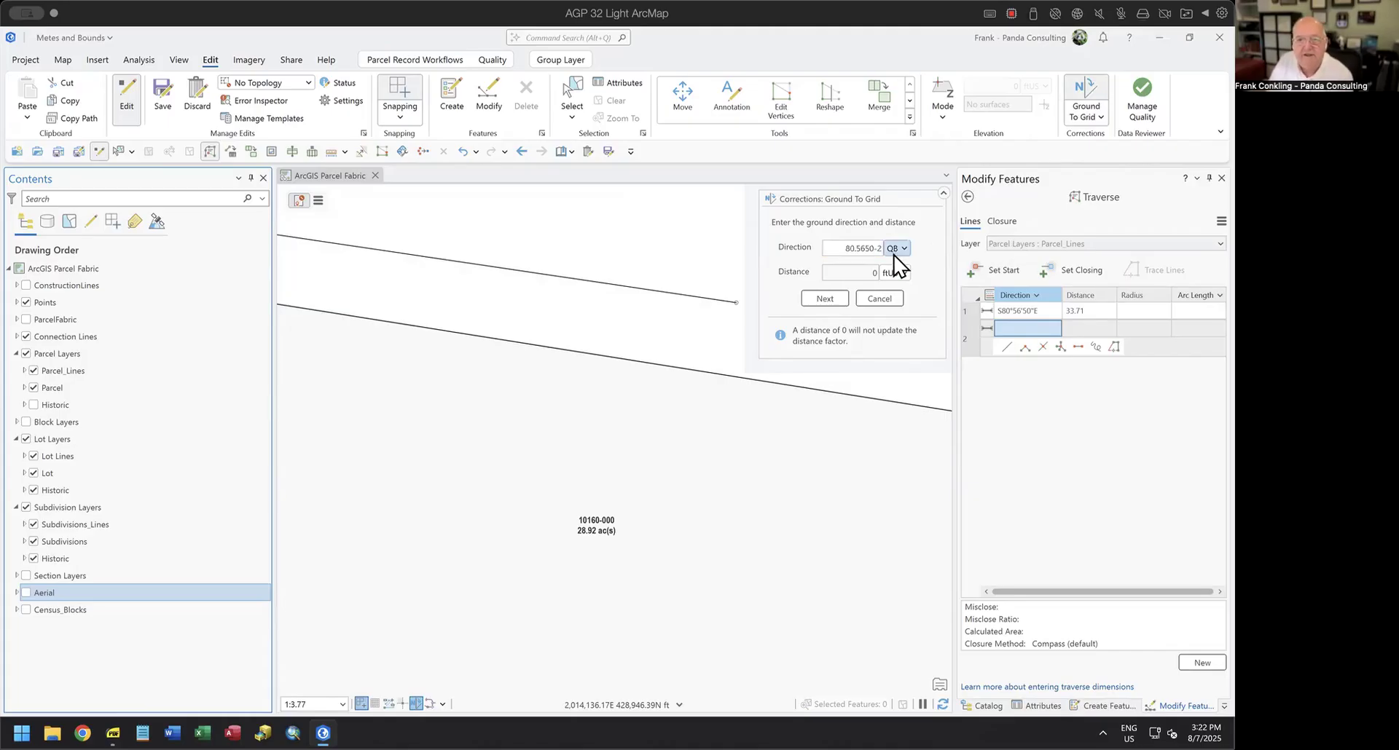
pyautogui.click(824, 299)
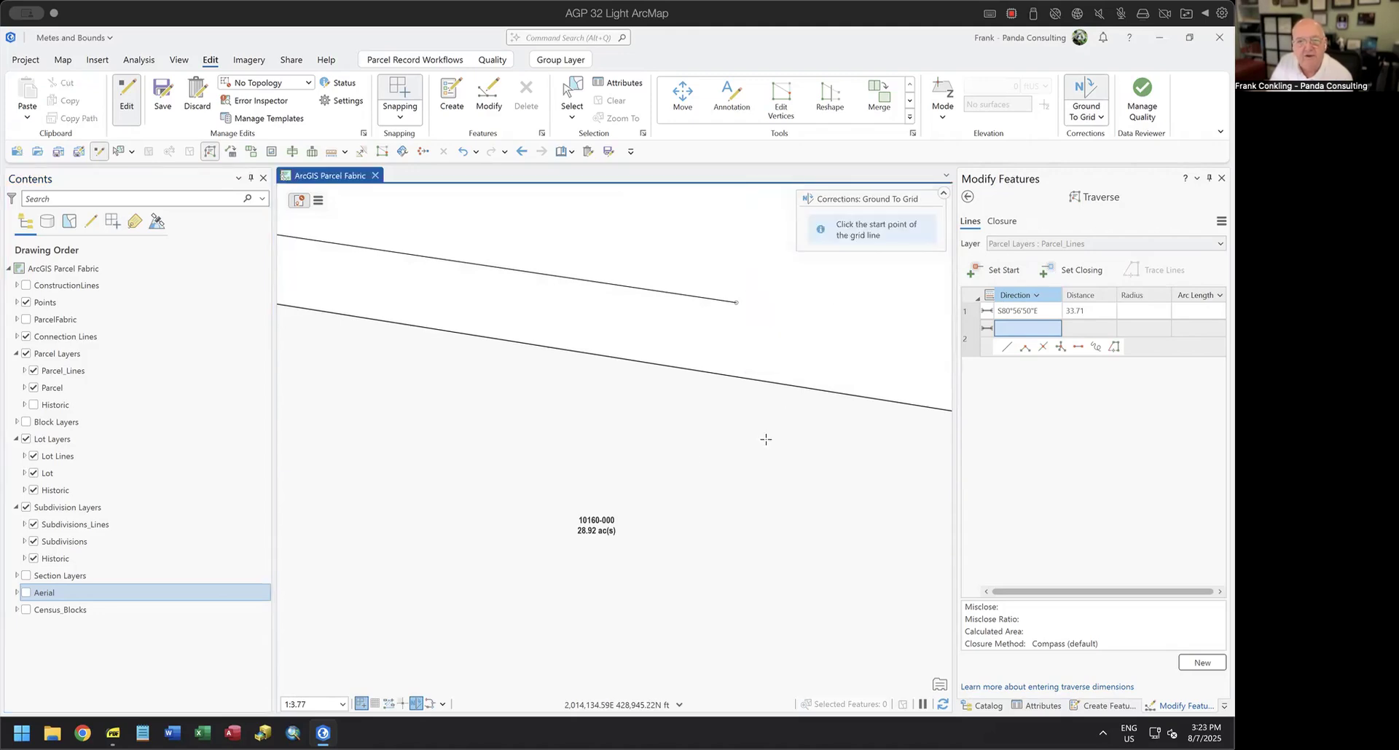
# Define the grid line for the correction by two points on the northern boundary edge of parcel 10160-000.
pyautogui.click(400, 323)
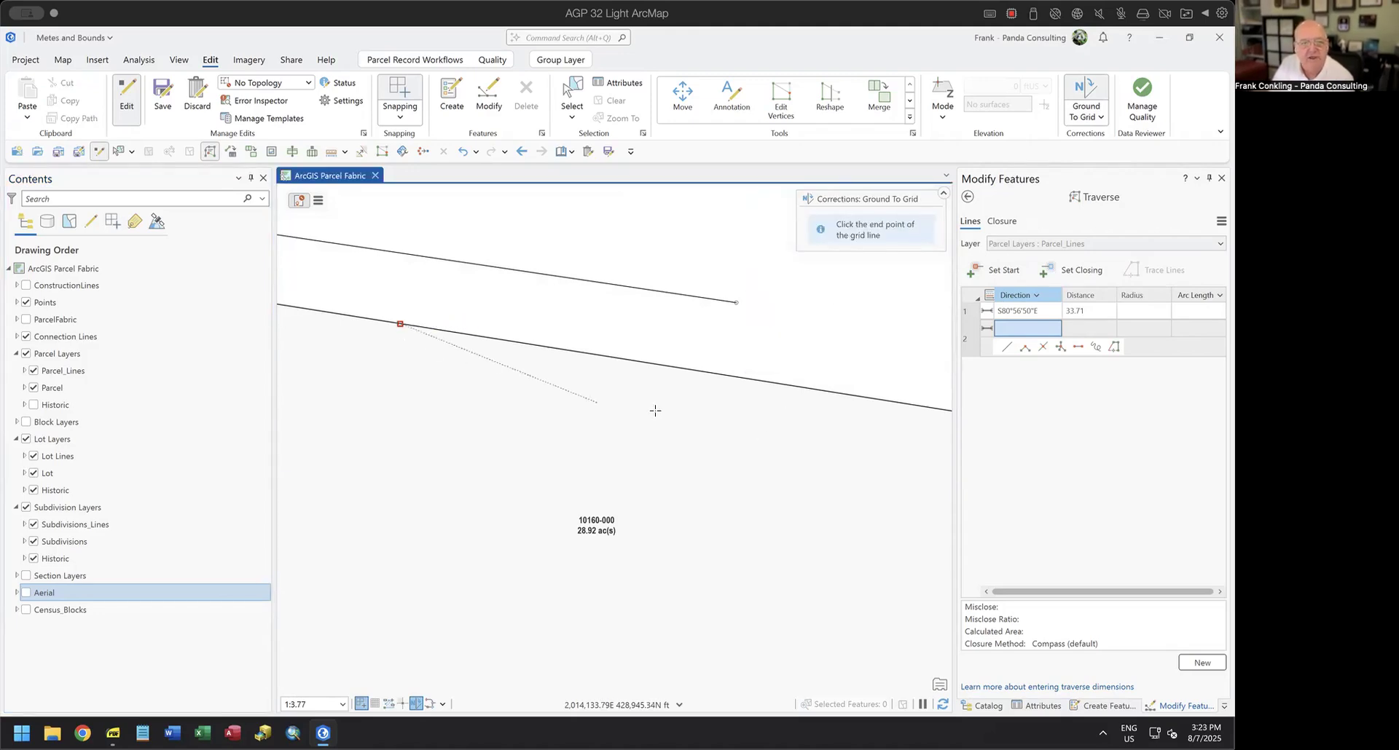
pyautogui.click(832, 395)
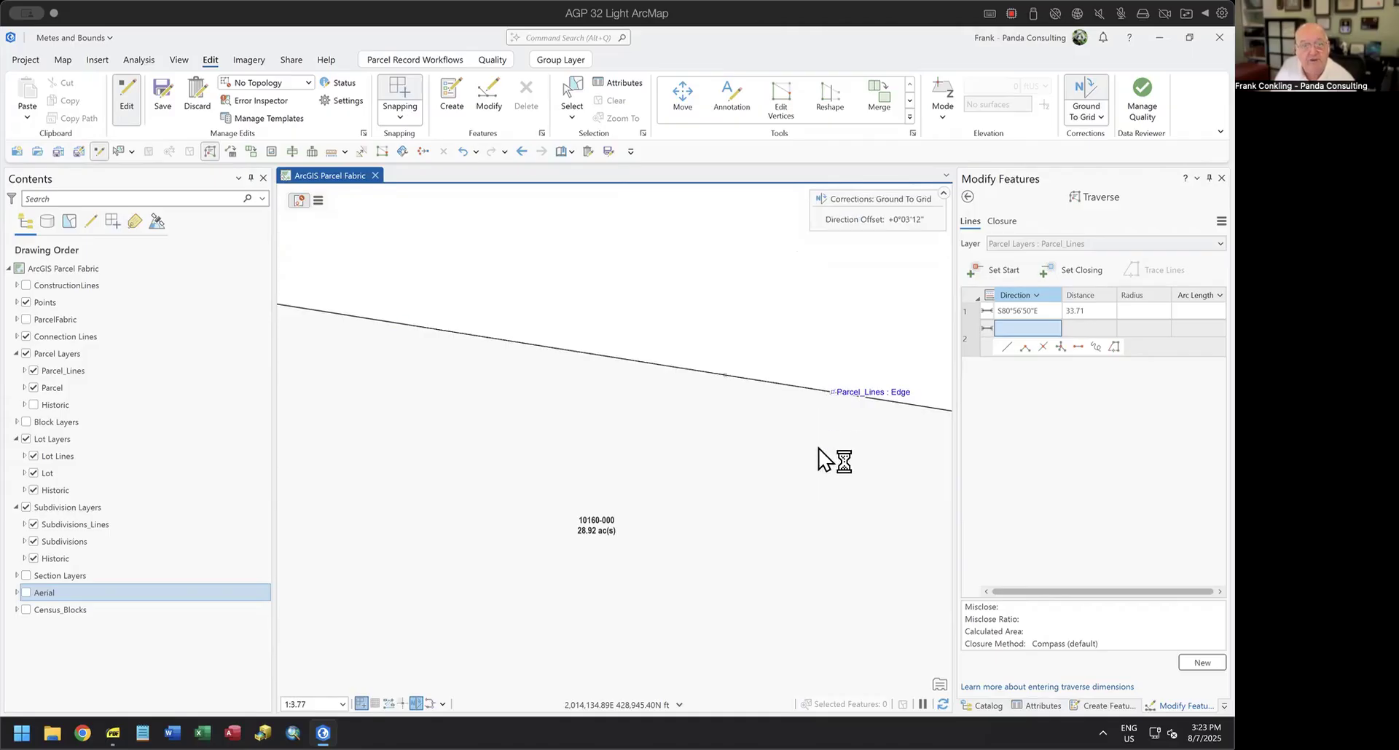
# Review the Ground To Grid direction offset and the corrected traverse course along the parcel boundary.
pyautogui.scroll(-4, 729, 429)
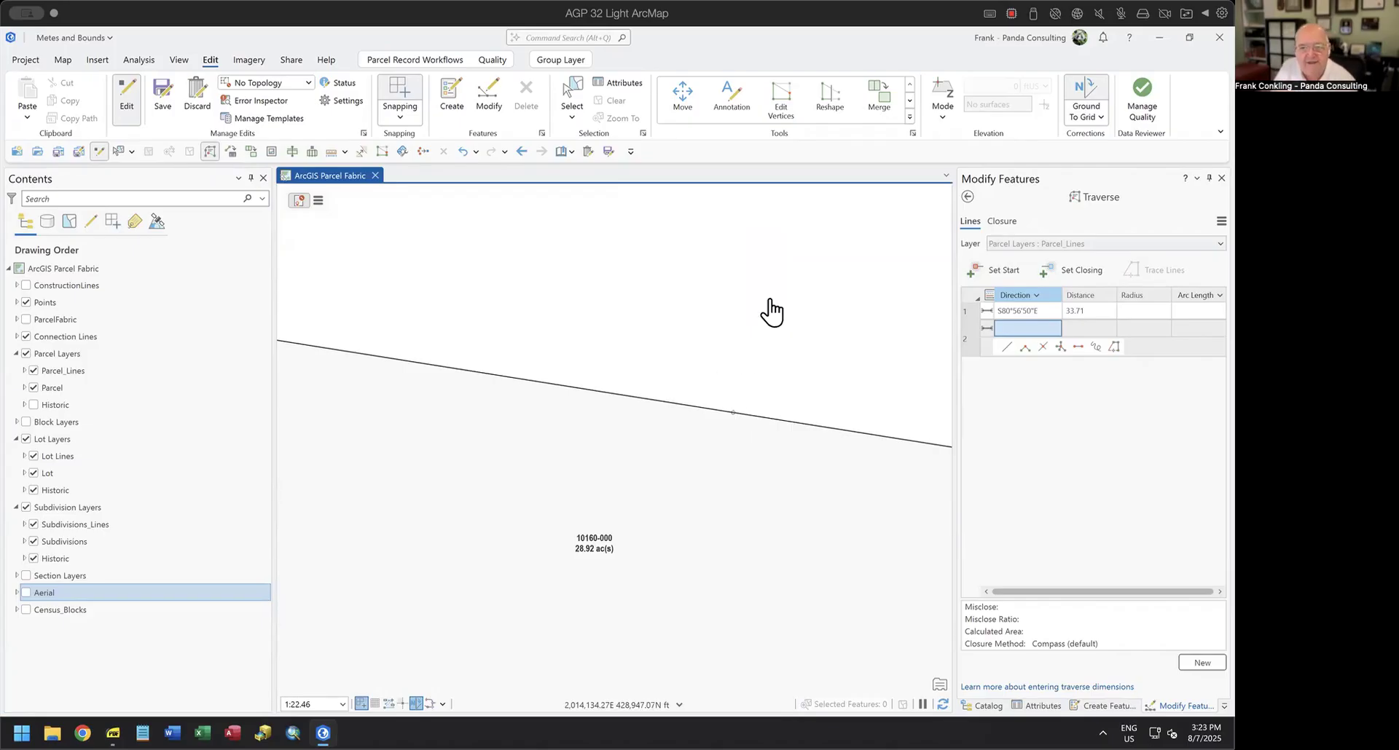
pyautogui.click(1022, 329)
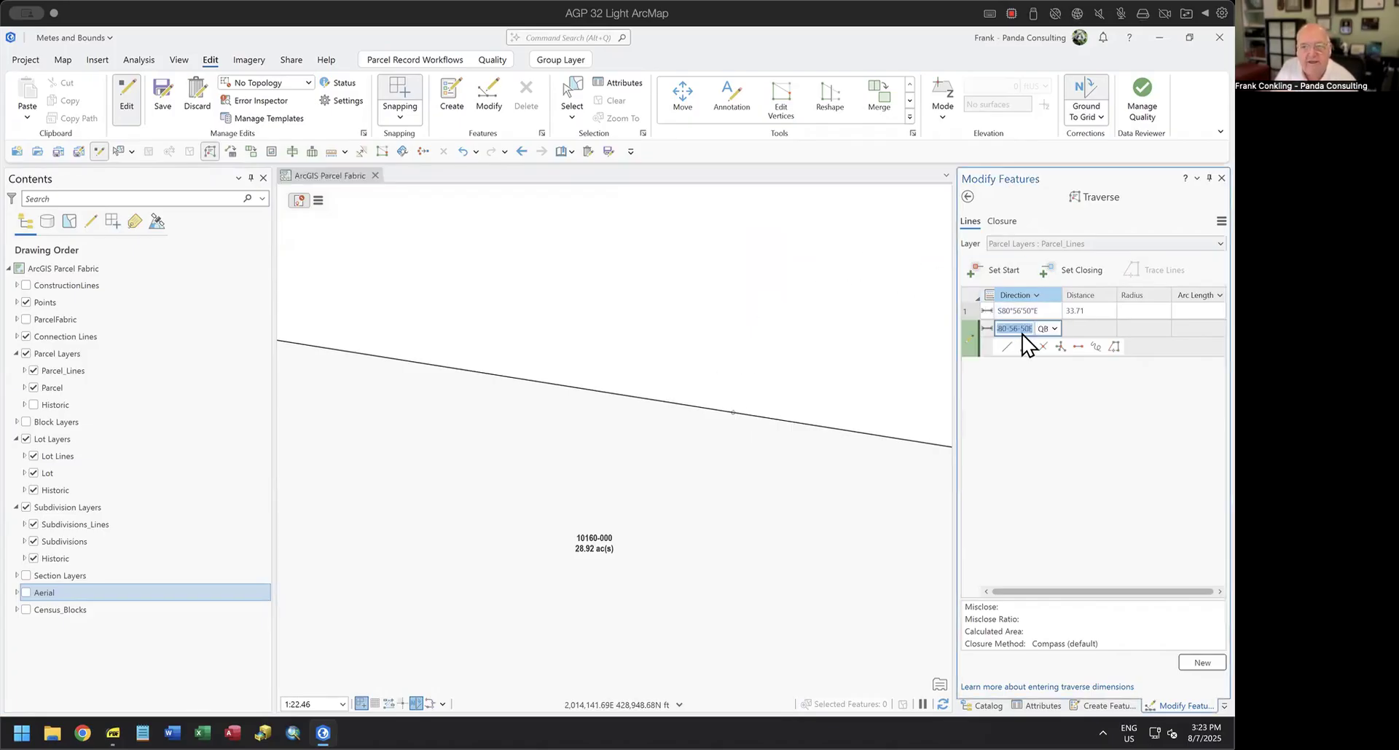
pyautogui.click(415, 703)
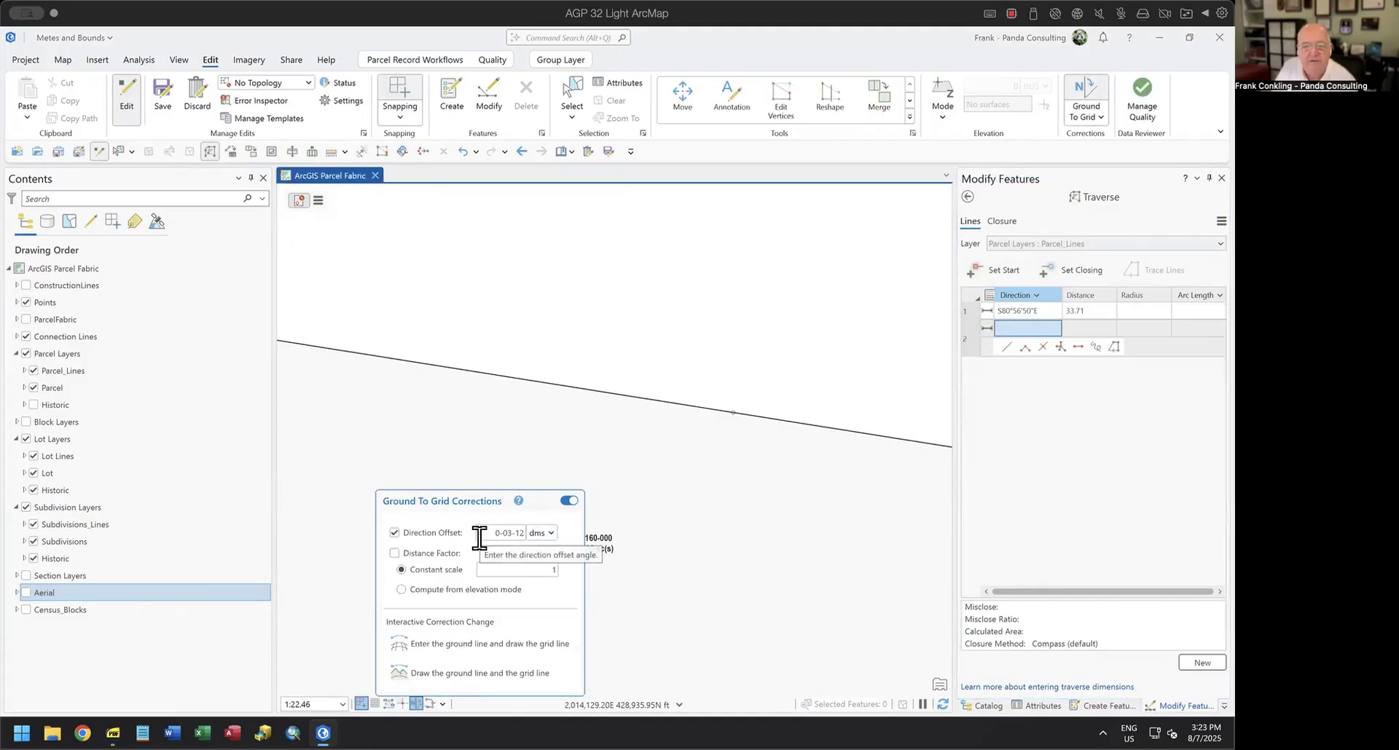
pyautogui.click(1015, 328)
pyautogui.scroll(-3, 837, 503)
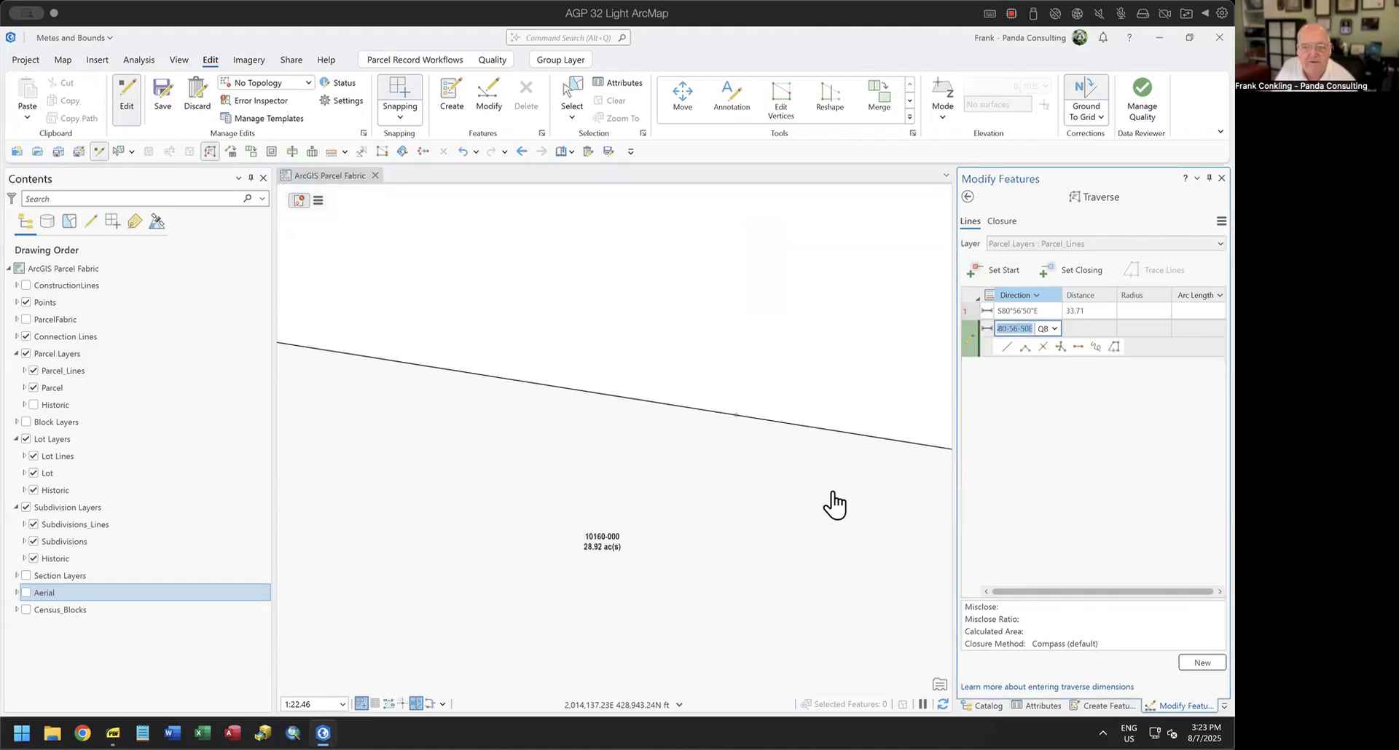
pyautogui.moveTo(846, 530); pyautogui.dragTo(606, 421)
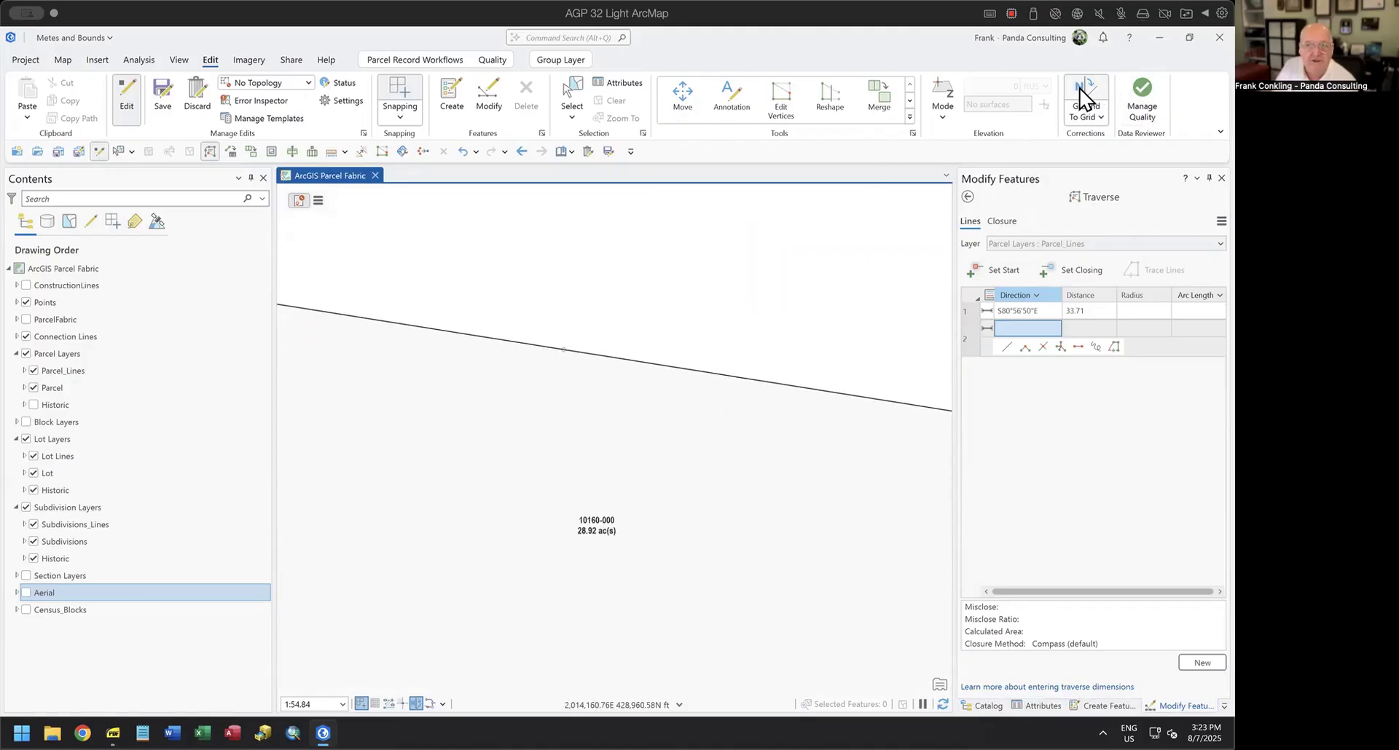
# Toggle the Ground To Grid correction and compare the first course's end point with the northern boundary of parcel 10160-000.
pyautogui.moveTo(416, 704)
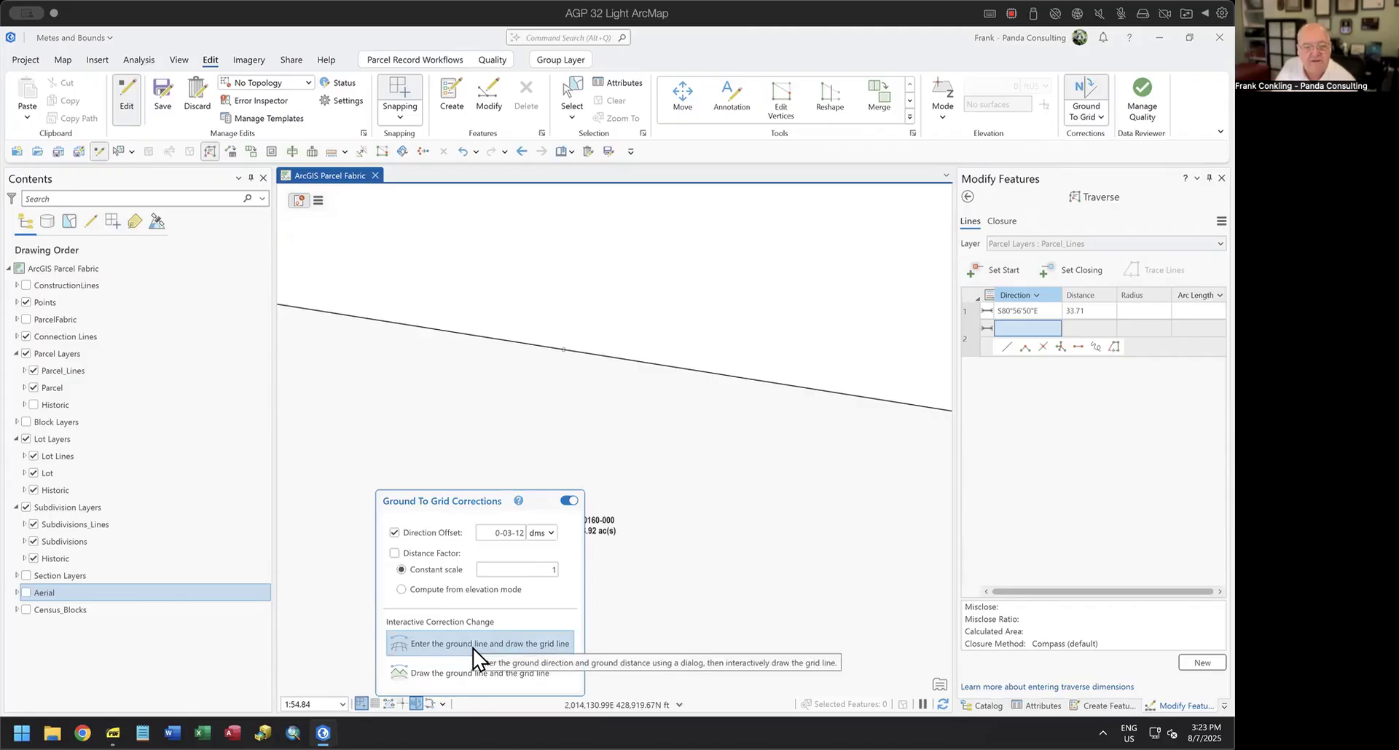
pyautogui.click(569, 501)
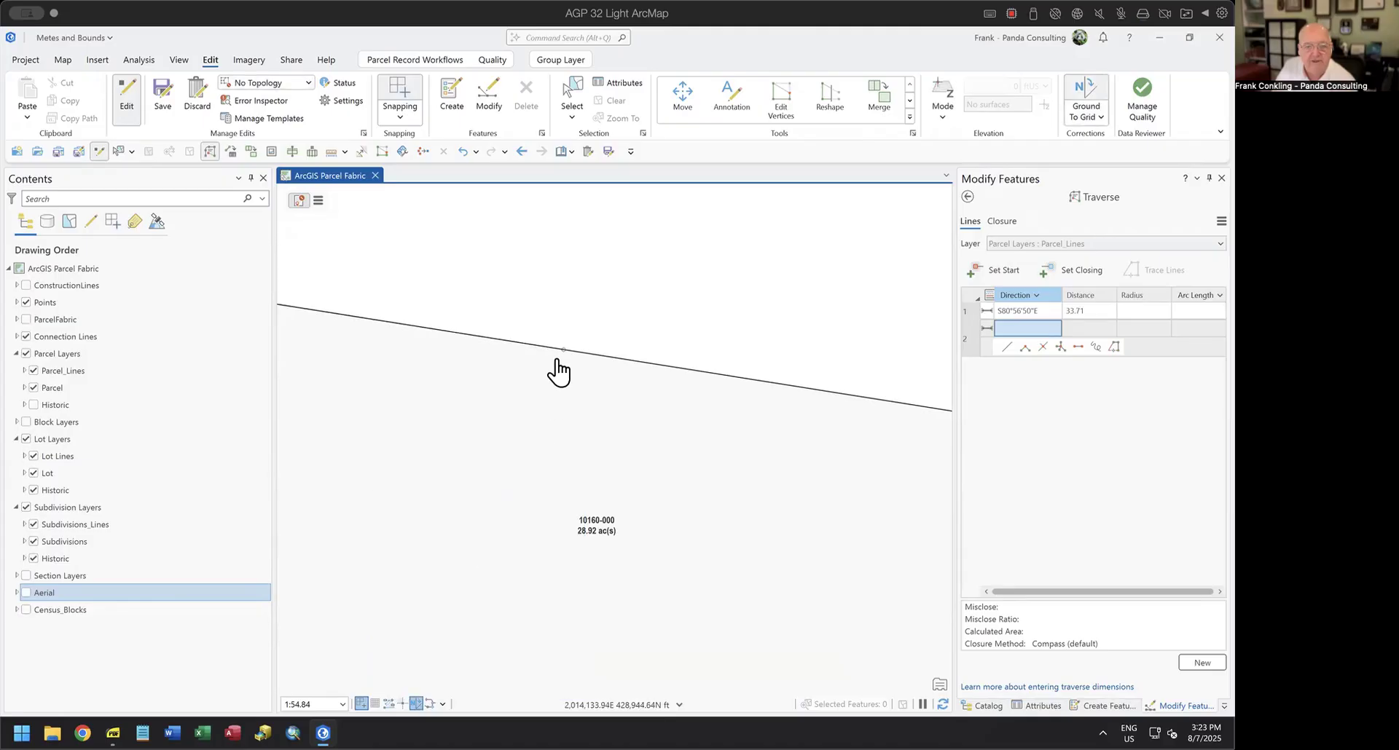
pyautogui.scroll(5, 554, 375)
pyautogui.scroll(4, 548, 382)
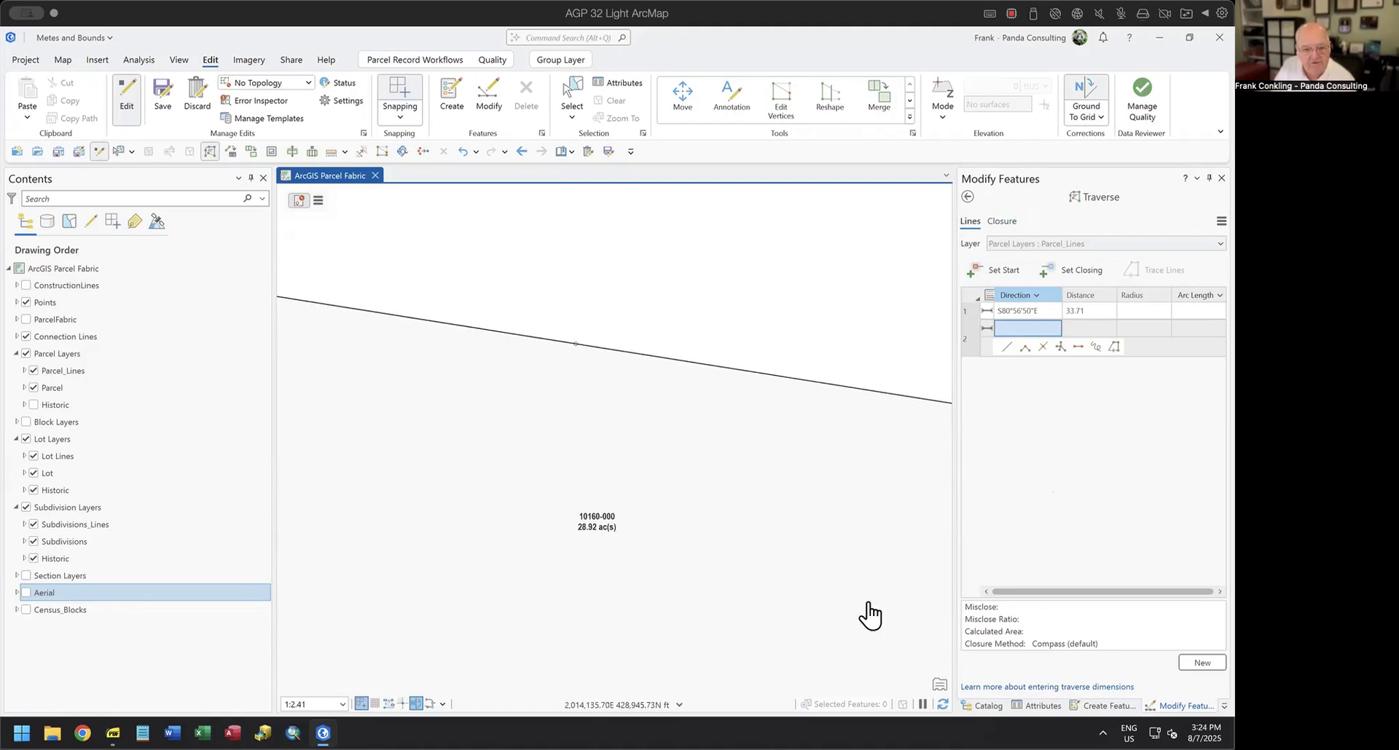
pyautogui.click(416, 703)
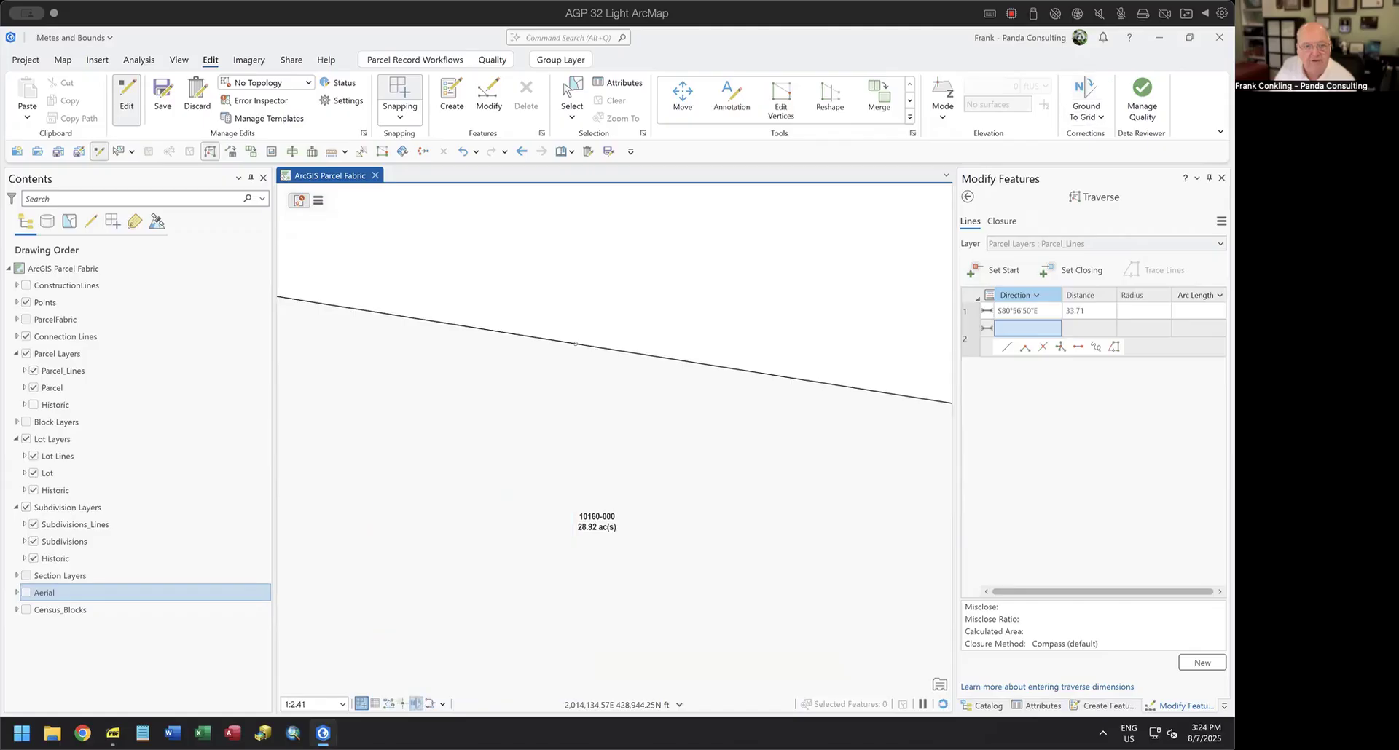
pyautogui.click(416, 704)
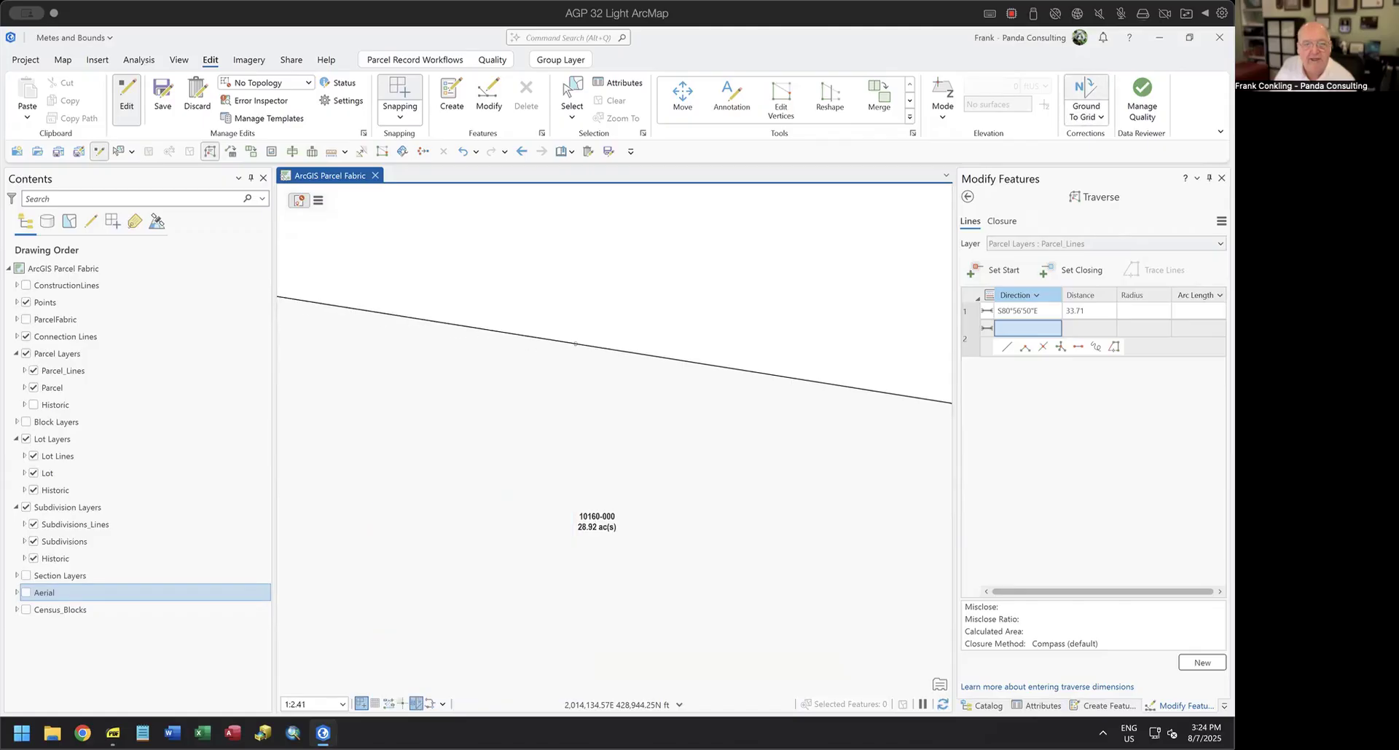
pyautogui.scroll(-5, 655, 526)
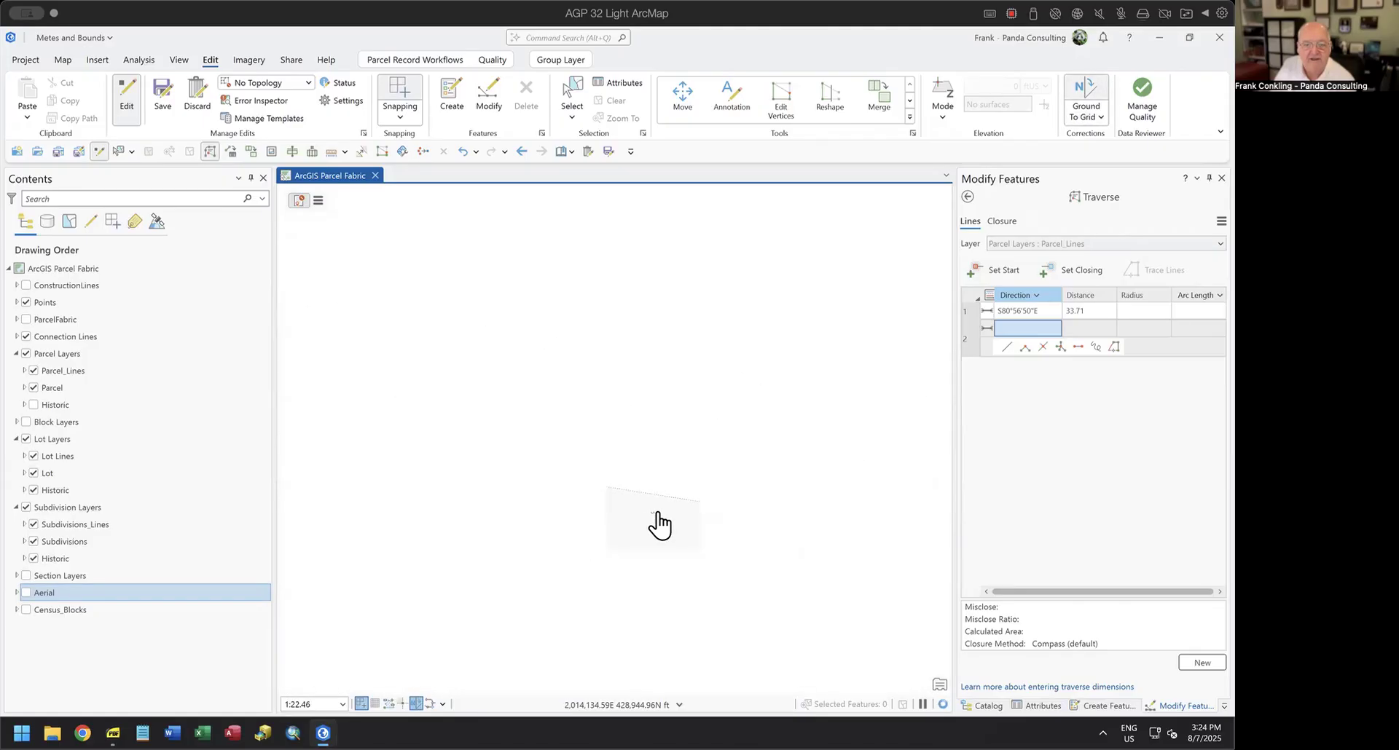
# Add the second traverse course, reusing the direction S80°56'50"E with a distance of 217.57 ft.
pyautogui.scroll(-3, 681, 556)
pyautogui.moveTo(755, 590); pyautogui.dragTo(589, 423)
pyautogui.scroll(-3, 678, 445)
pyautogui.moveTo(720, 492); pyautogui.dragTo(550, 421)
pyautogui.scroll(-3, 581, 430)
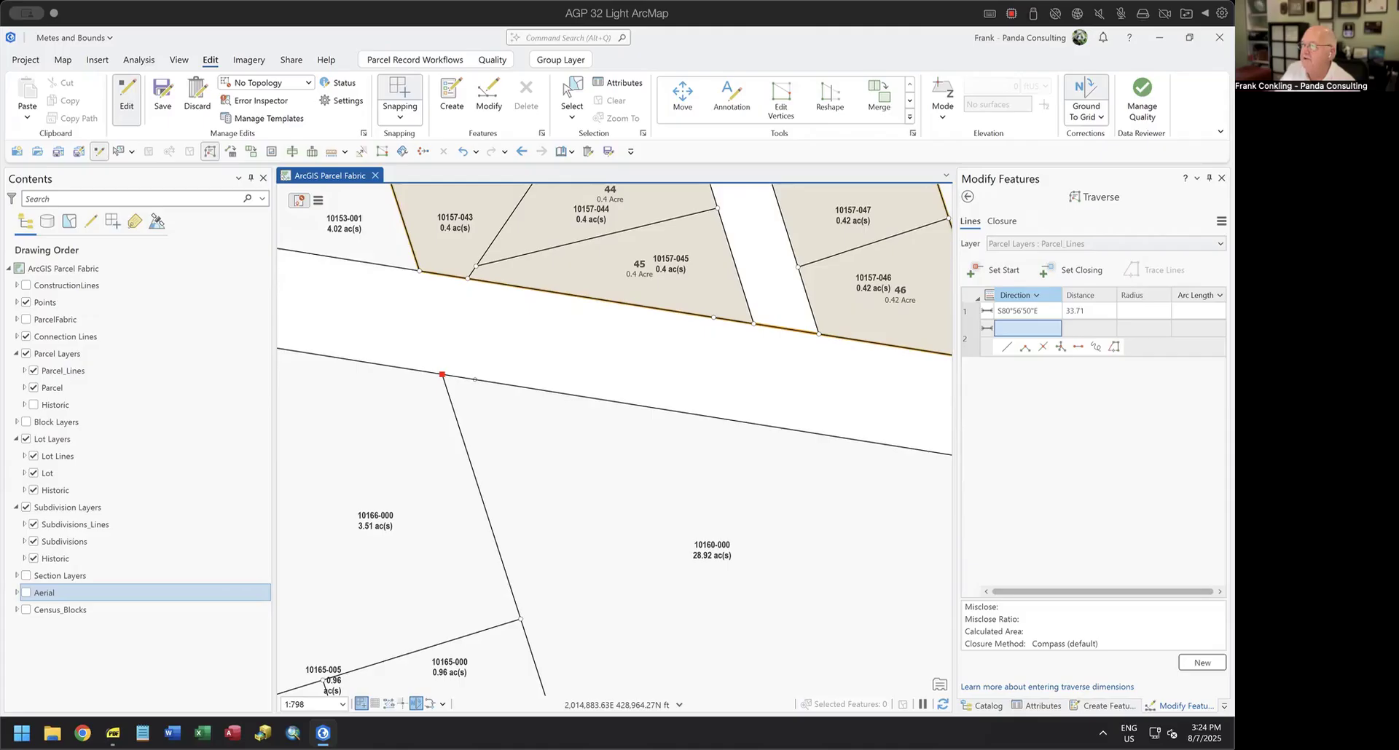
pyautogui.click(1034, 328)
pyautogui.press('Tab')
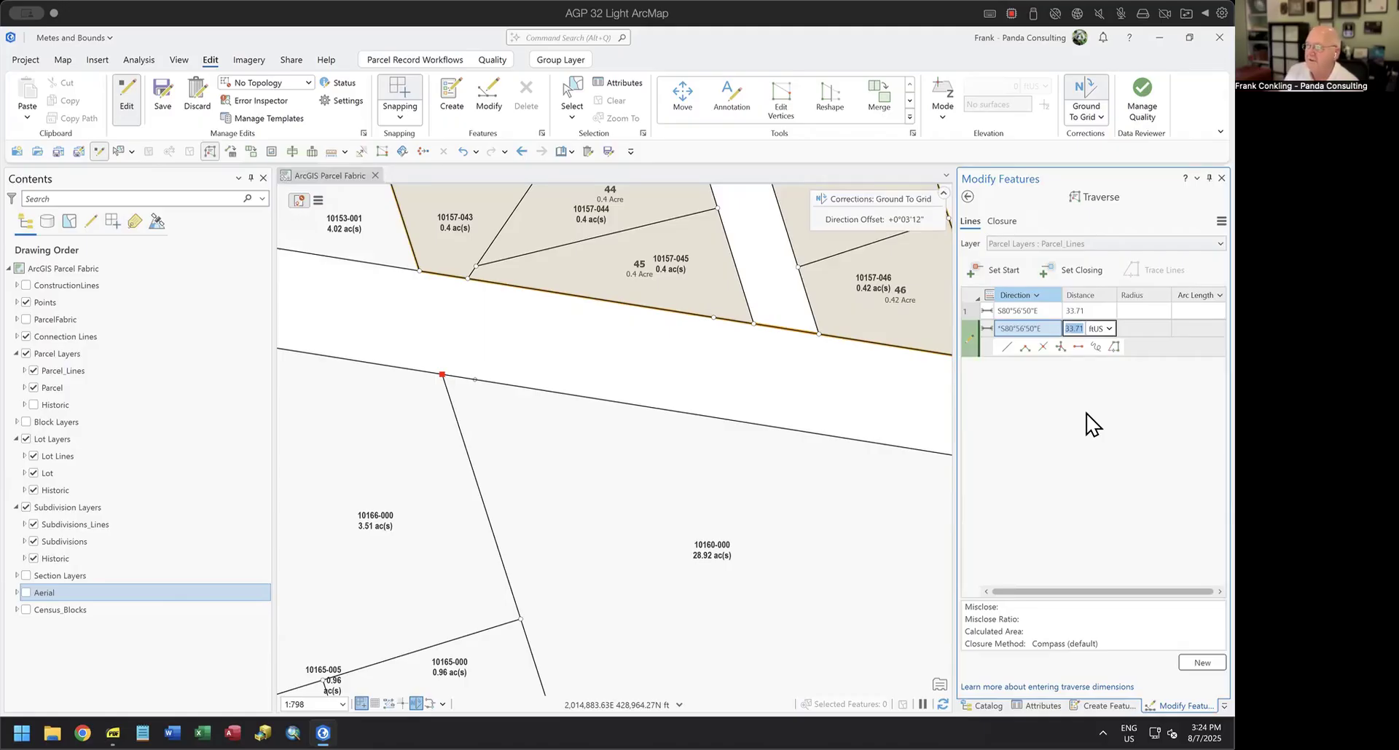
pyautogui.write('217')
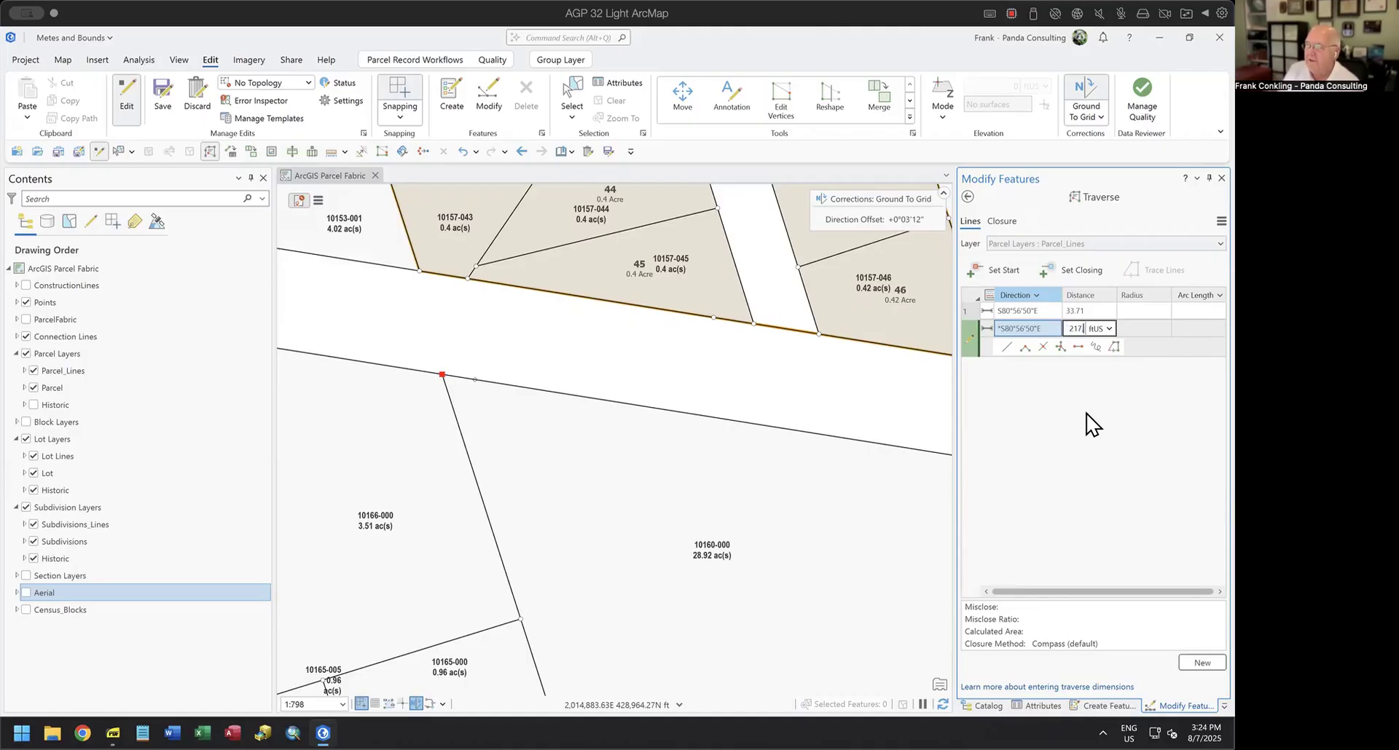
pyautogui.write('.57')
pyautogui.press('Return')
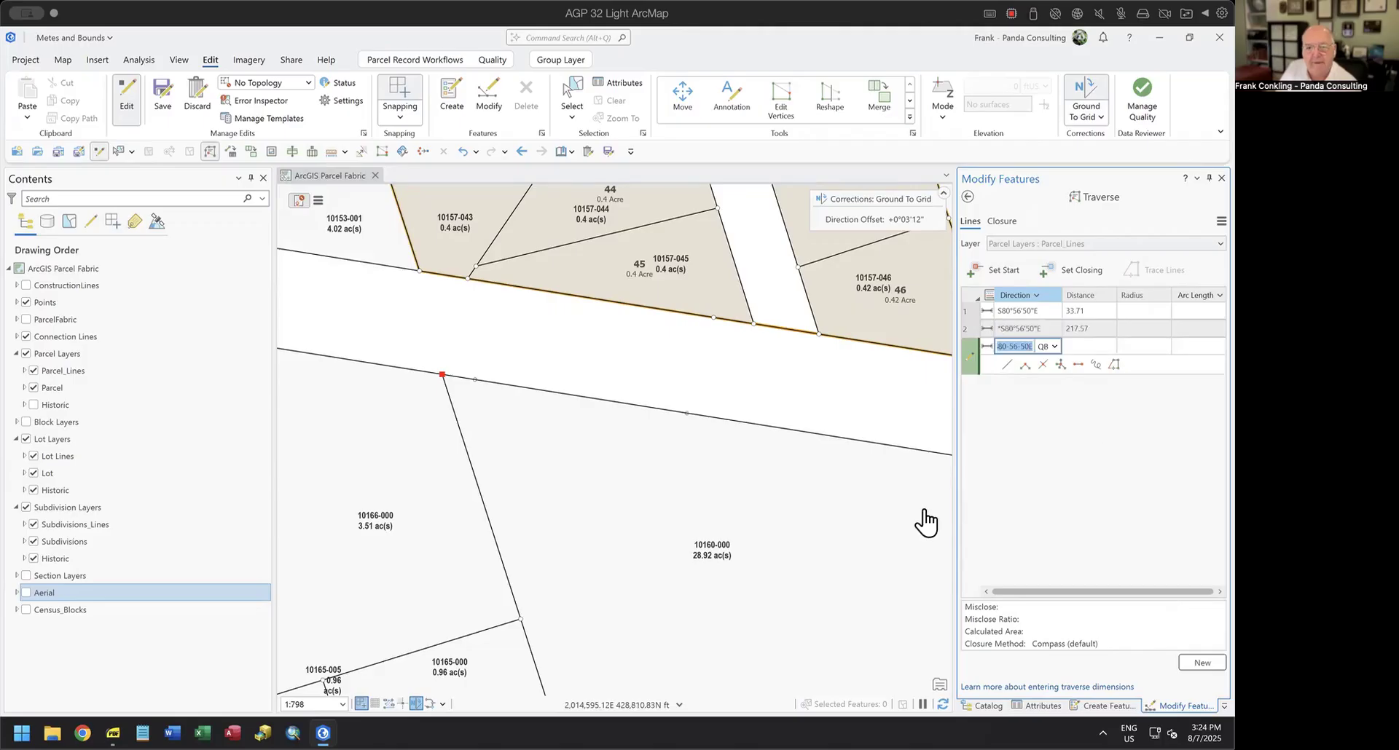
# Add the third traverse course along the same S80°56'50"E direction with a distance of 267.57 ft.
pyautogui.click(1221, 221)
pyautogui.click(1146, 276)
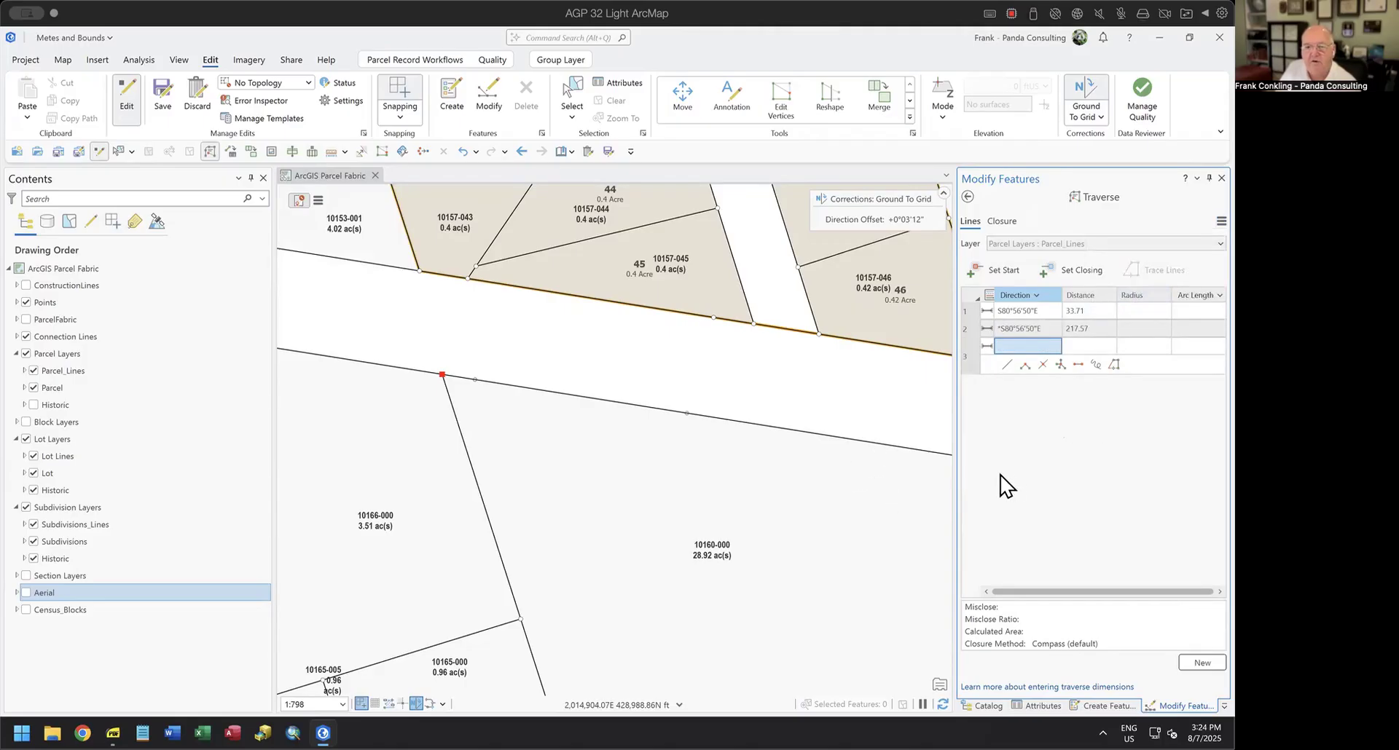
pyautogui.moveTo(782, 510); pyautogui.dragTo(538, 430)
pyautogui.scroll(-5, 721, 456)
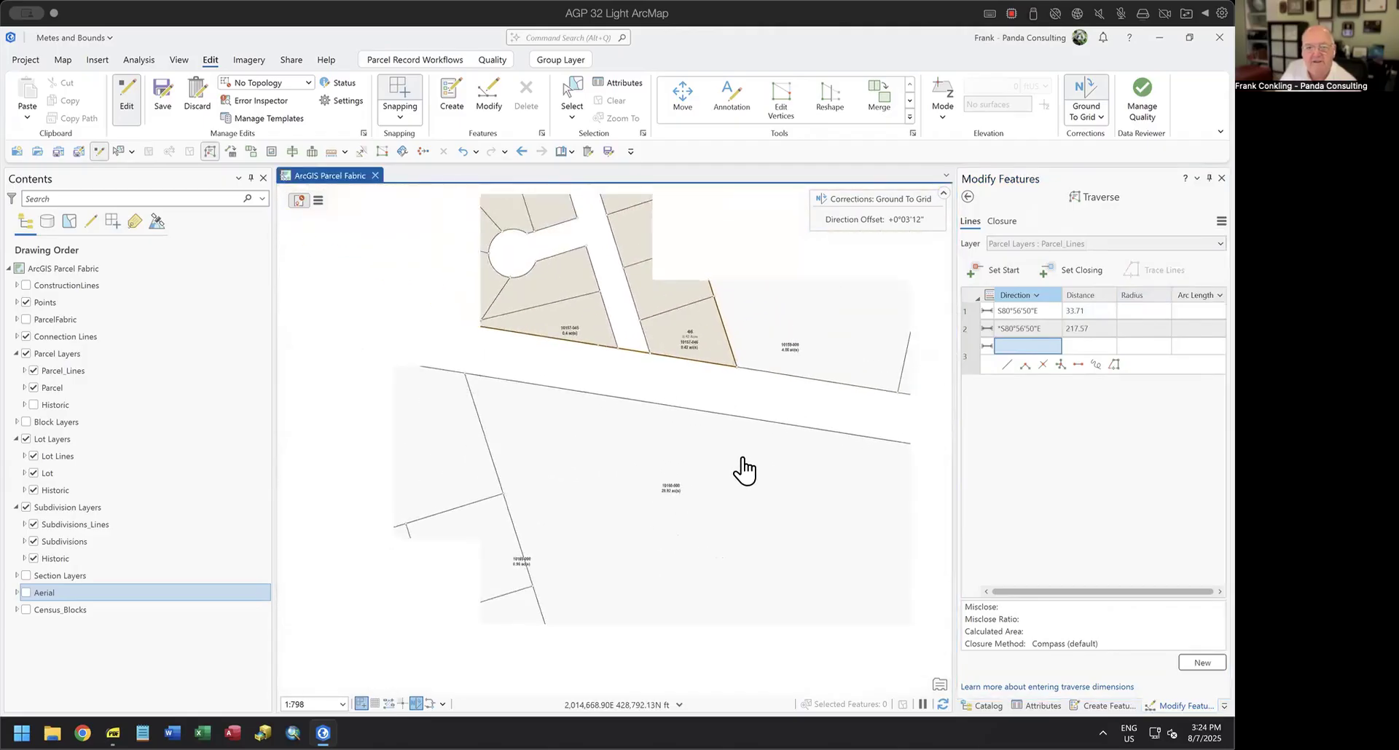
pyautogui.moveTo(857, 529); pyautogui.dragTo(687, 444)
pyautogui.scroll(3, 690, 444)
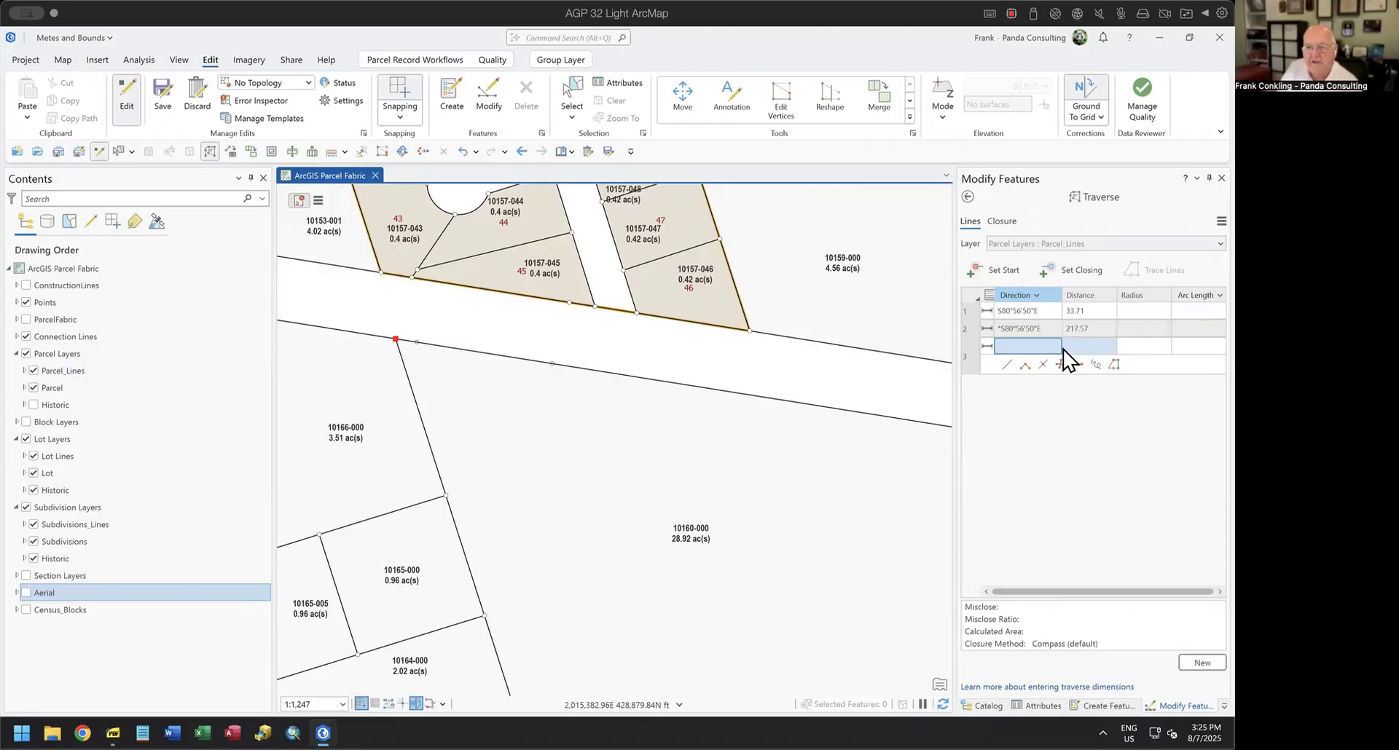
pyautogui.click(1038, 347)
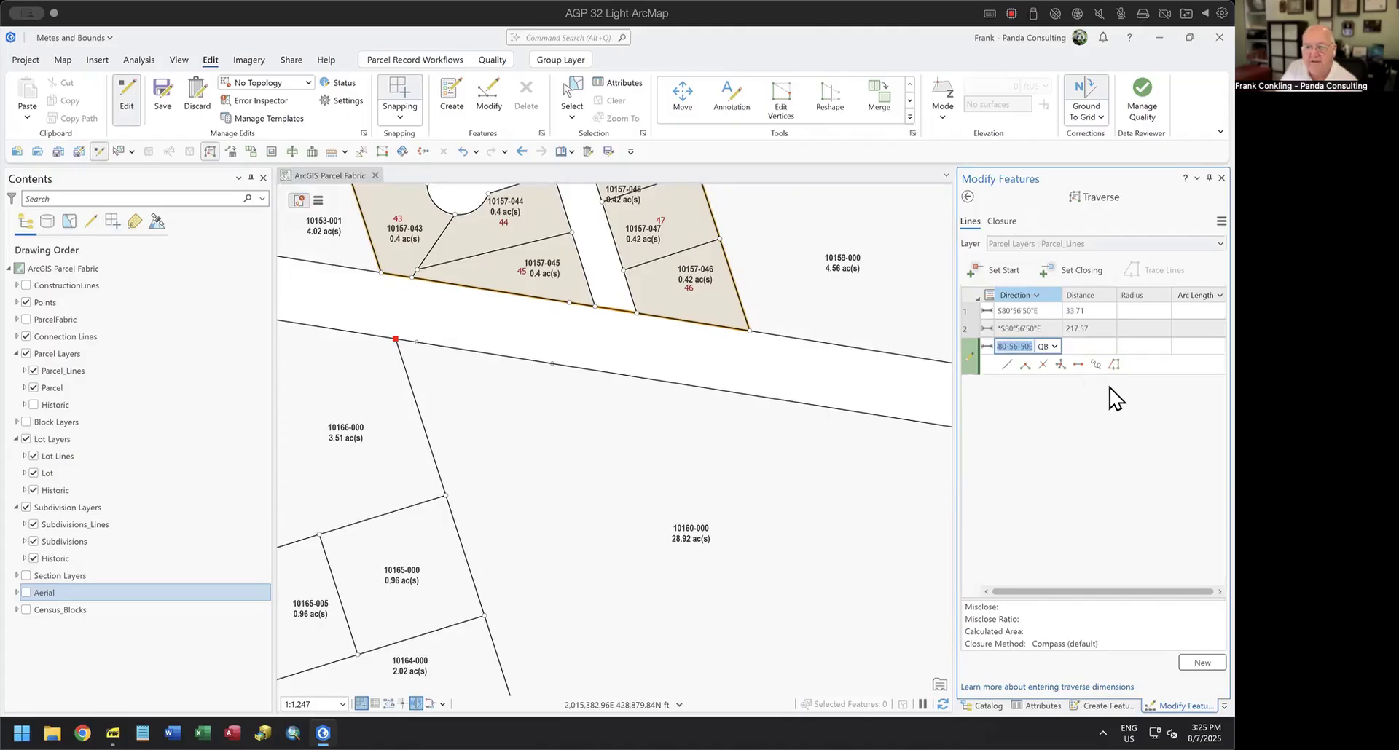
pyautogui.press('Tab')
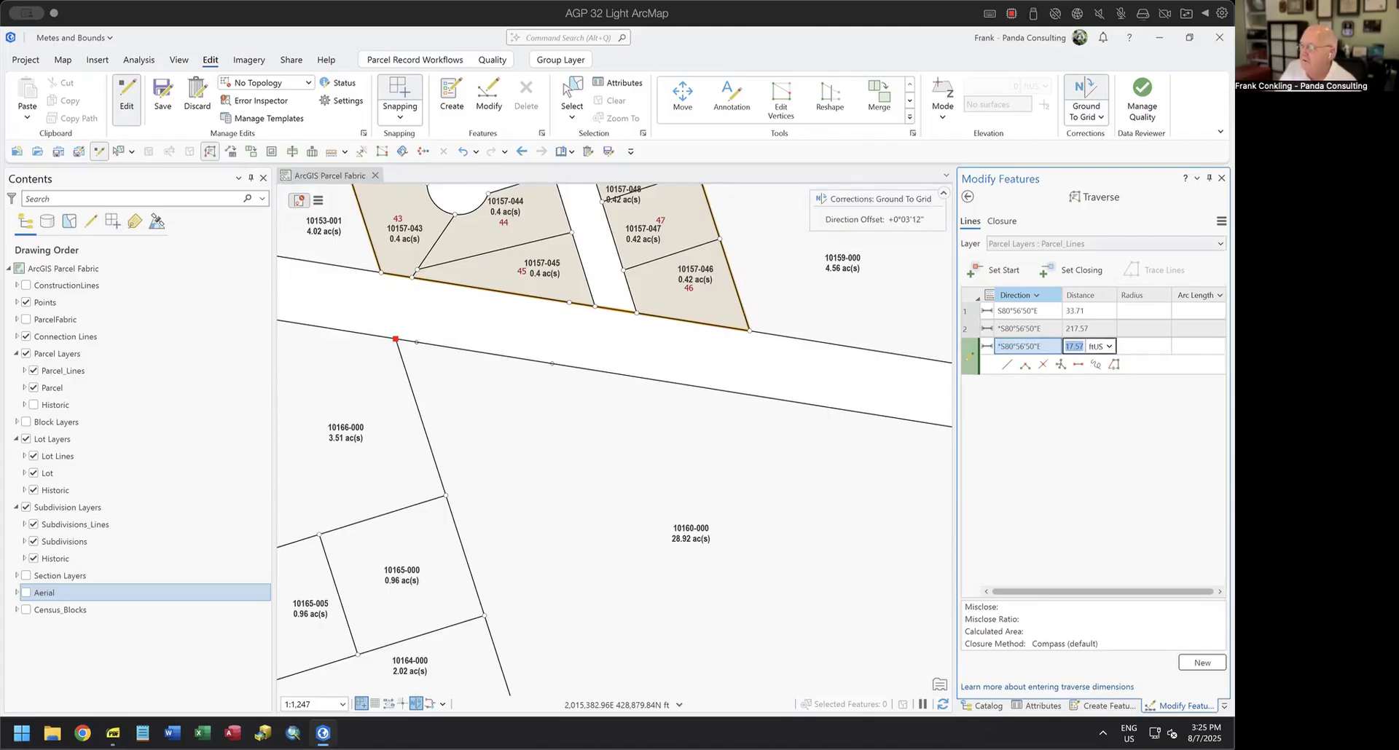
pyautogui.write('267.')
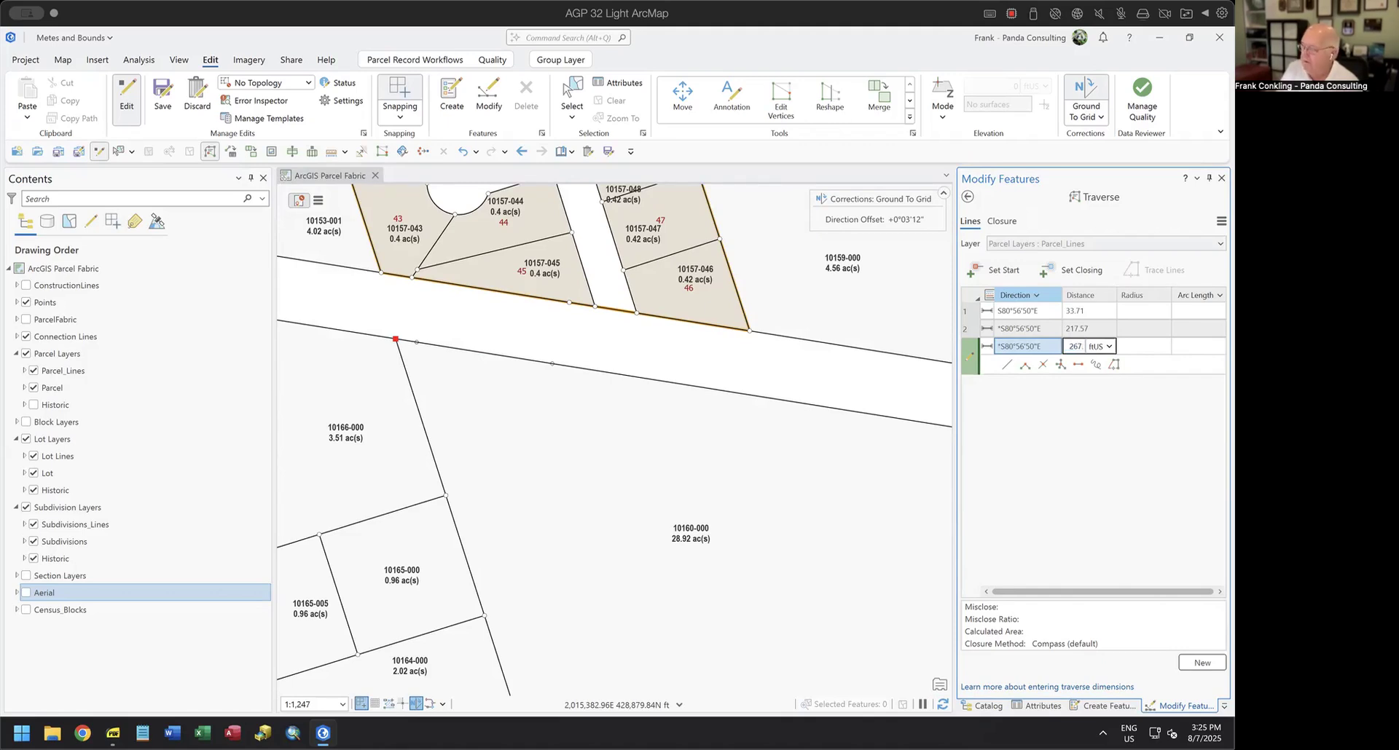
pyautogui.write('57')
pyautogui.press('Return')
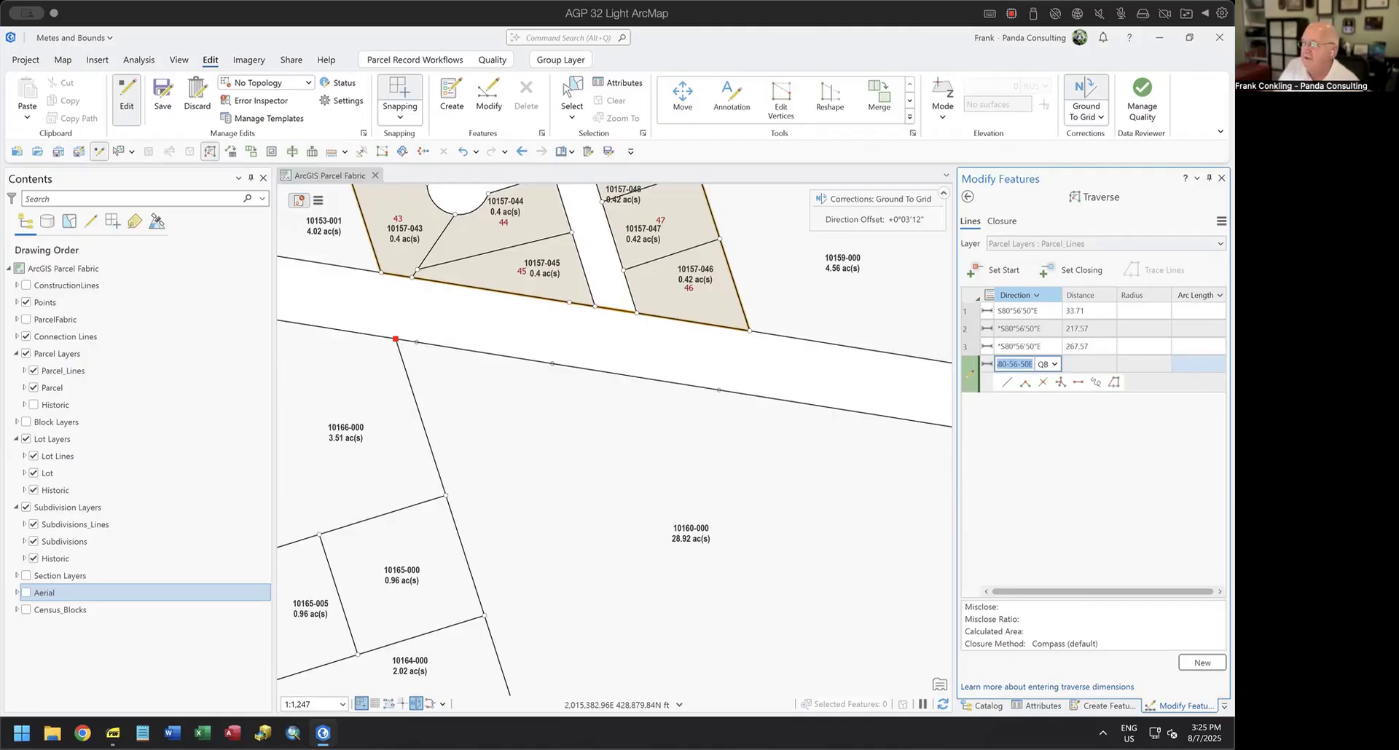
# Add the fourth traverse course with direction 81.0057-2 and a distance of 577.19 ft.
pyautogui.write('81.0')
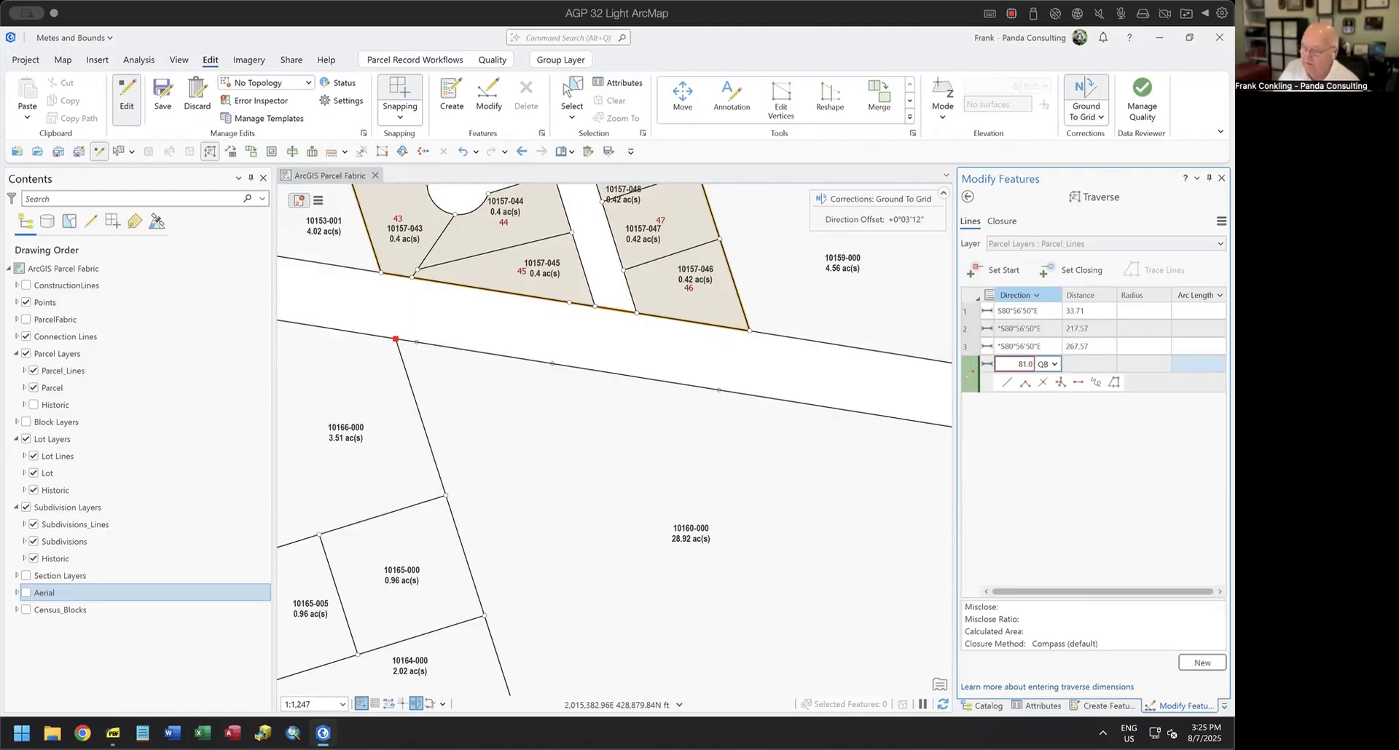
pyautogui.write('057-2')
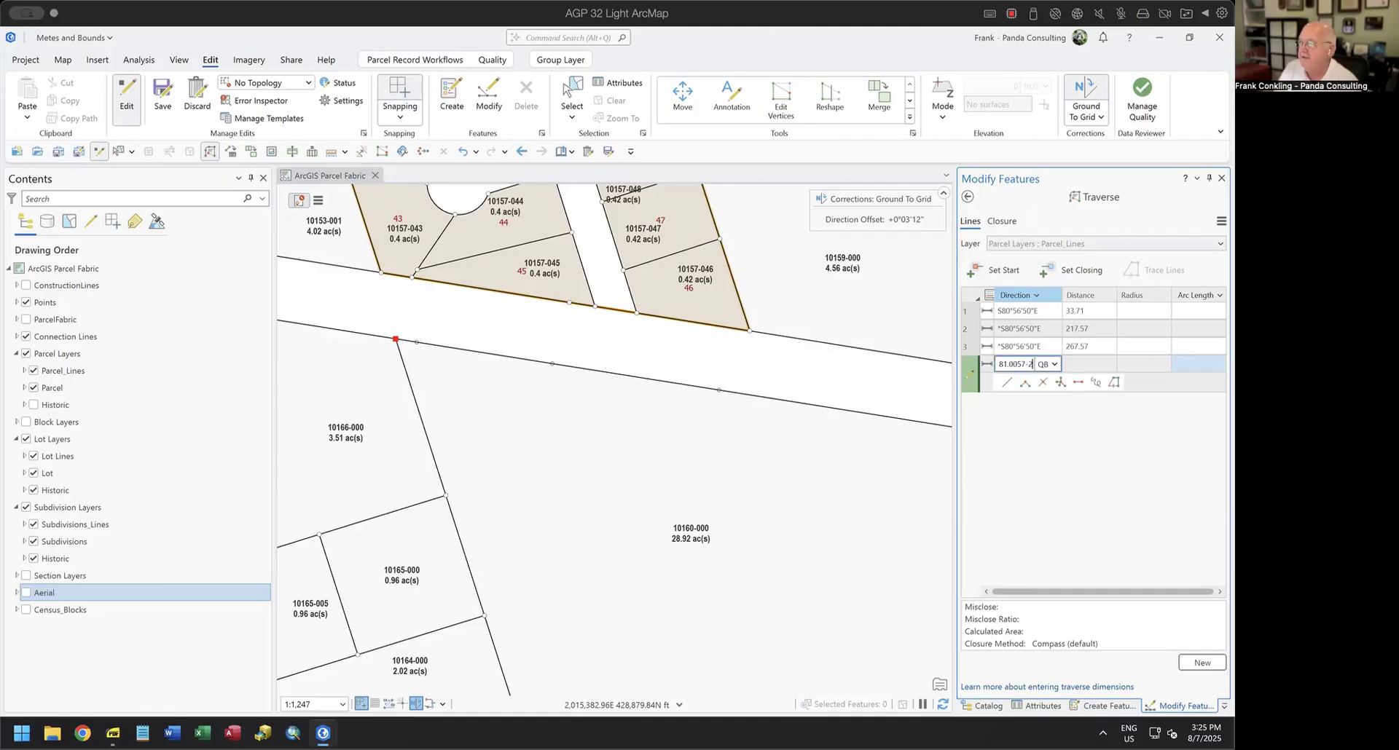
pyautogui.press('Tab')
pyautogui.write('5')
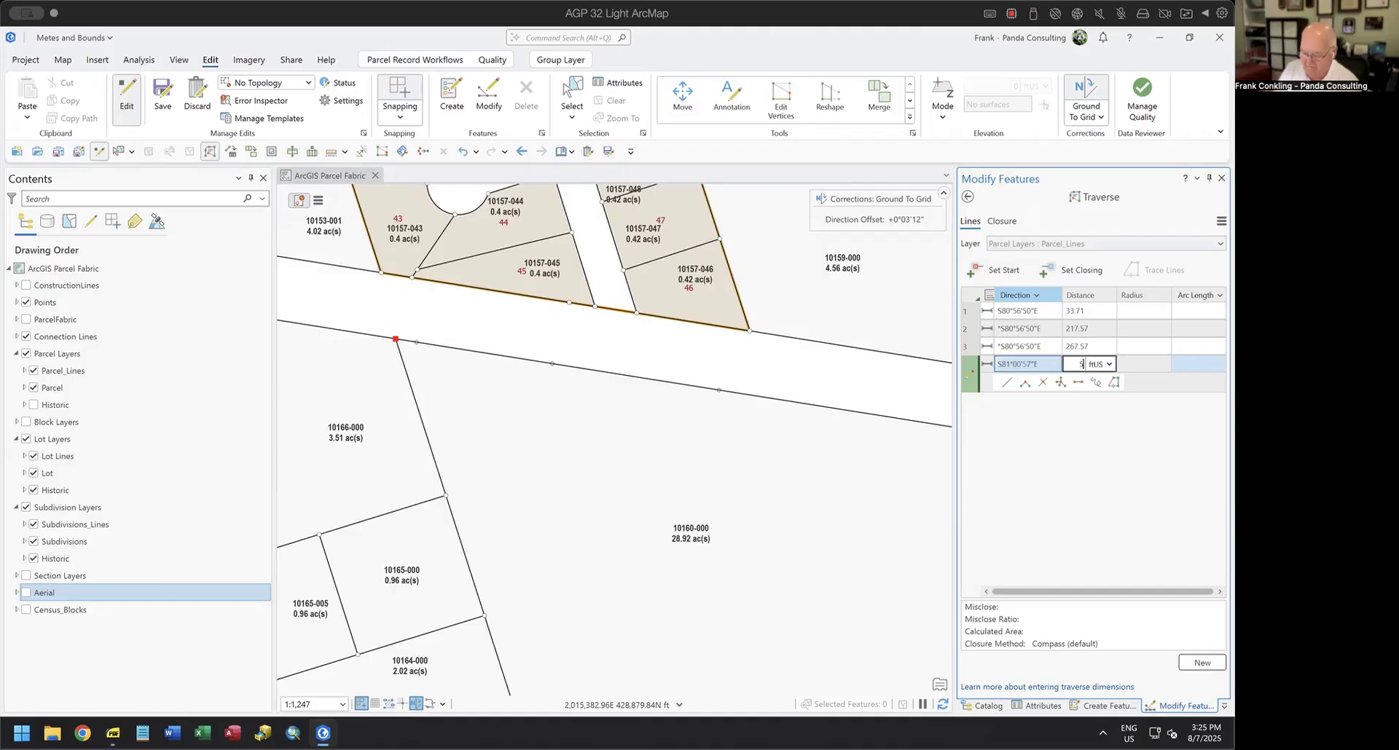
pyautogui.write('77.19')
pyautogui.press('Return')
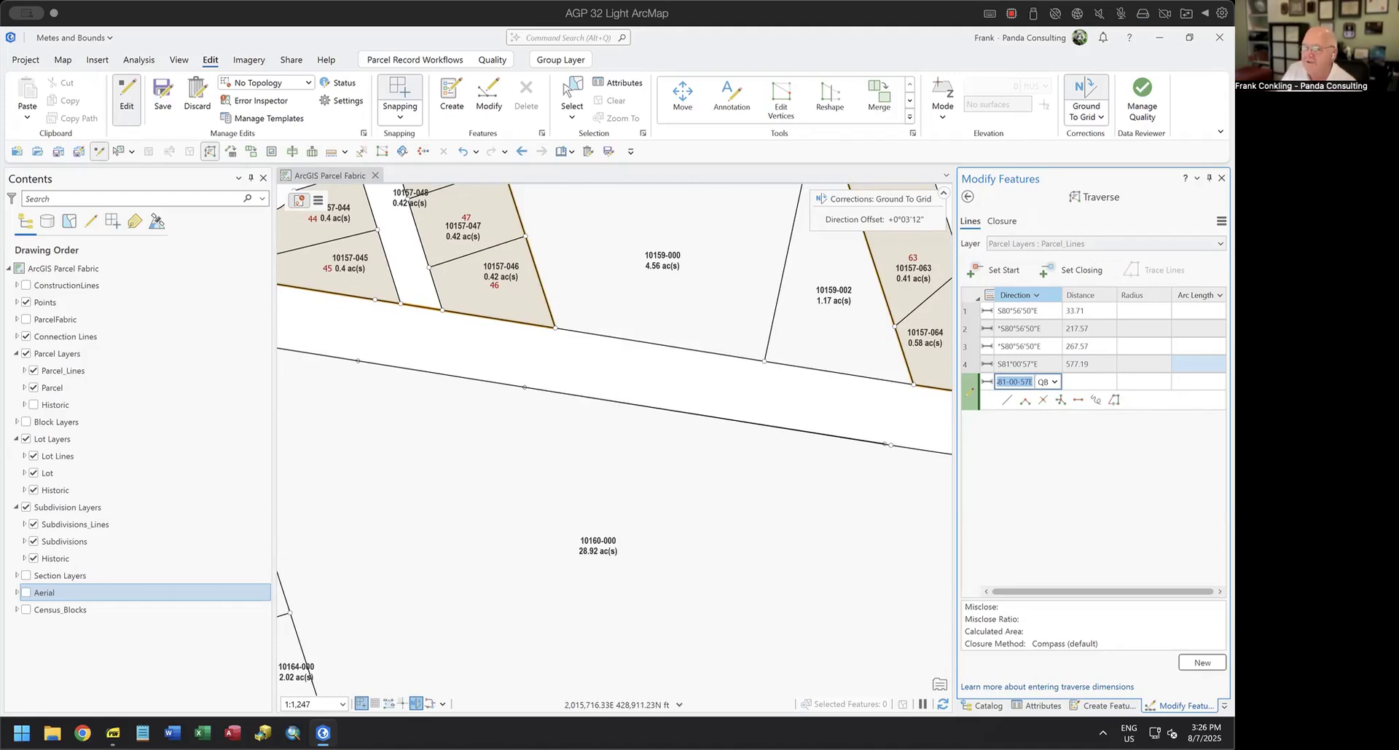
# Open Pleasant Ridge Legal.png and read the curve call that follows the 577.19-foot course, then return to the traverse.
pyautogui.click(53, 734)
pyautogui.click(419, 368)
pyautogui.doubleClick(418, 365)
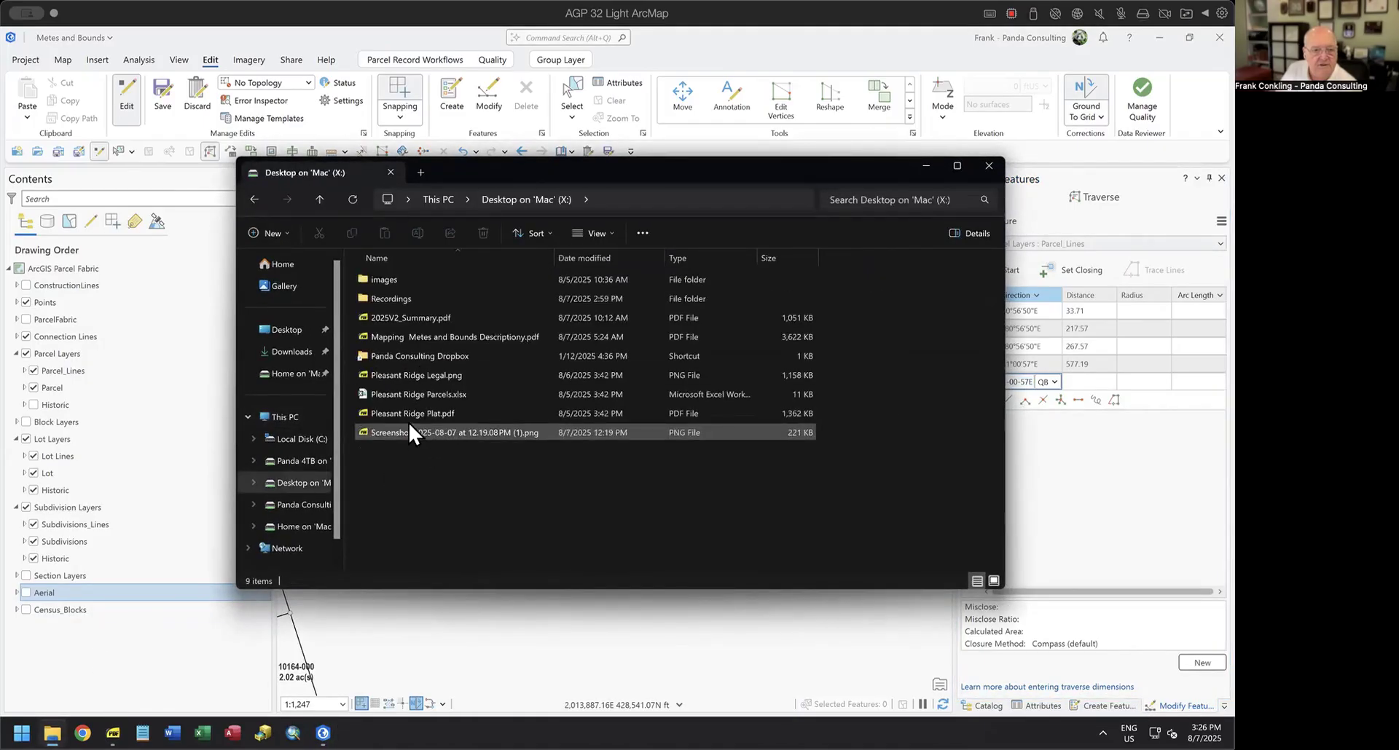
pyautogui.doubleClick(410, 376)
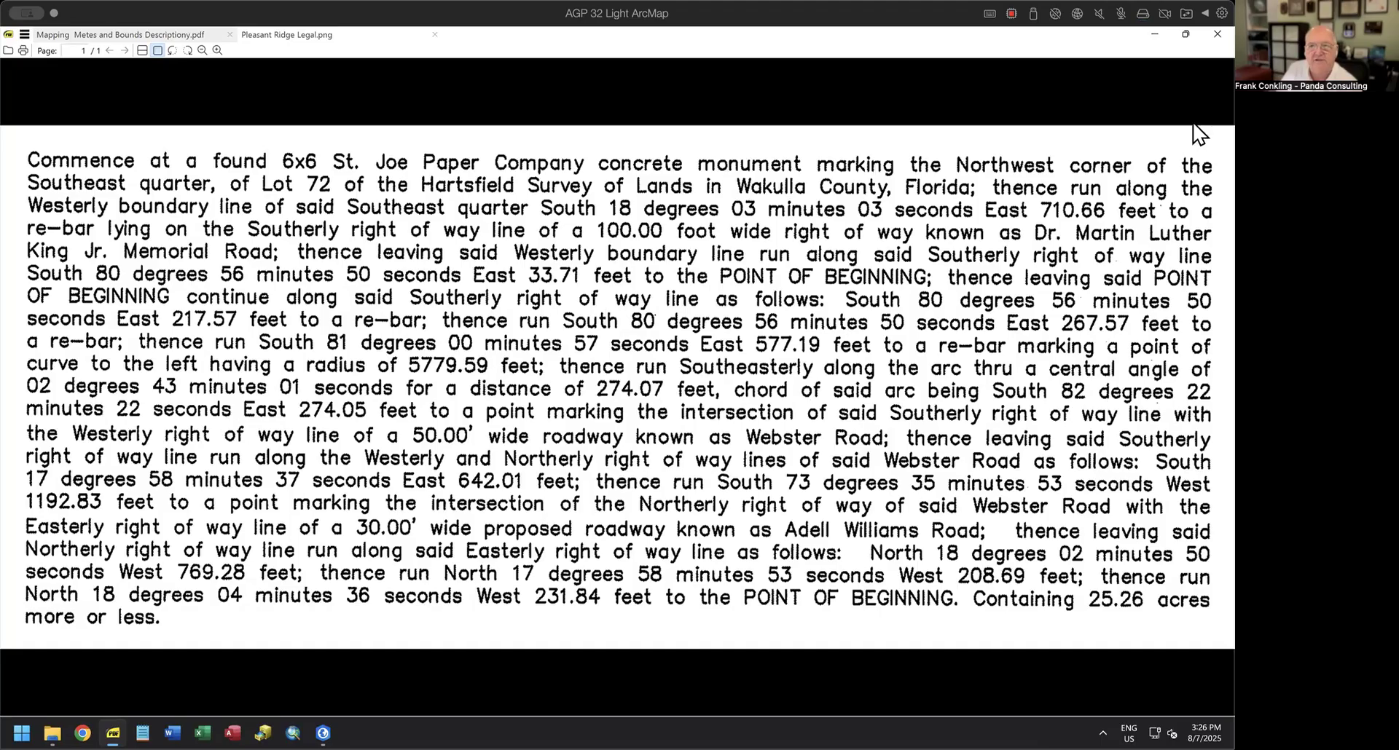
pyautogui.click(1155, 34)
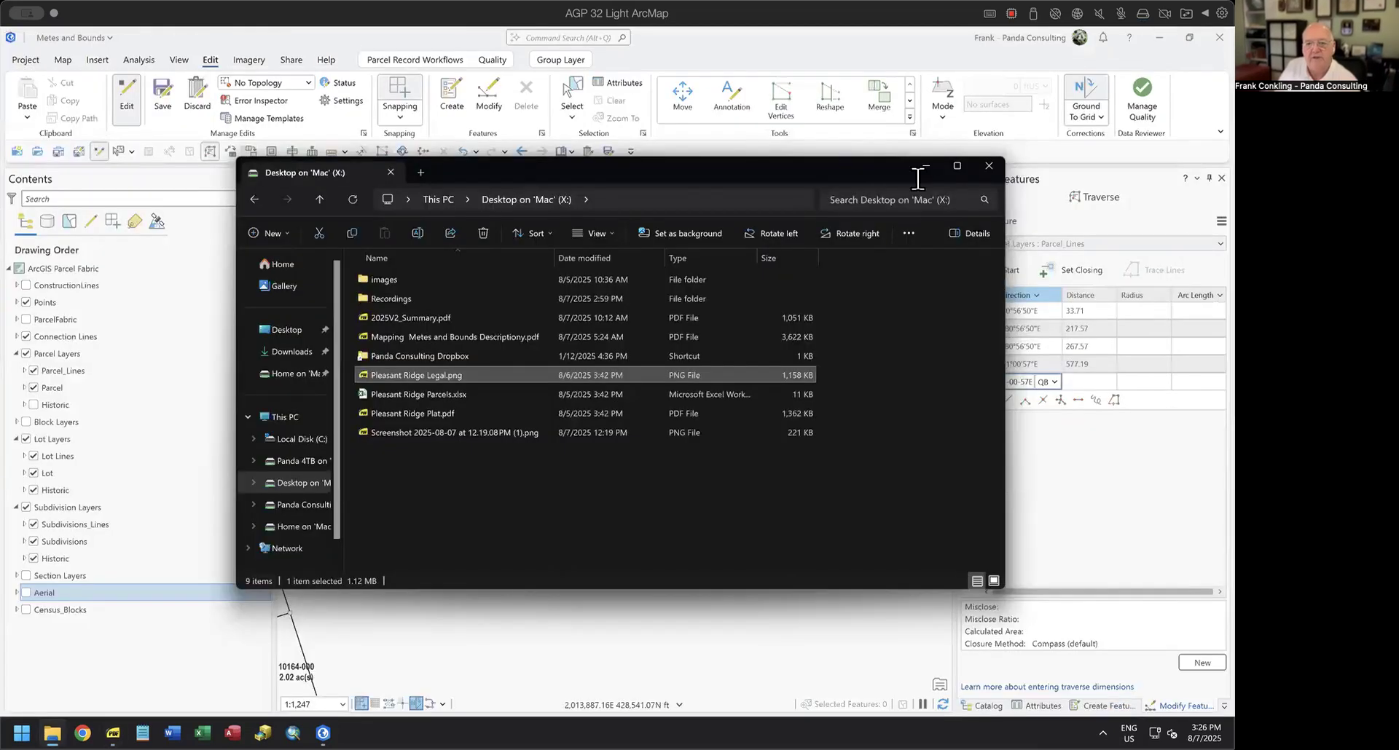
pyautogui.click(986, 166)
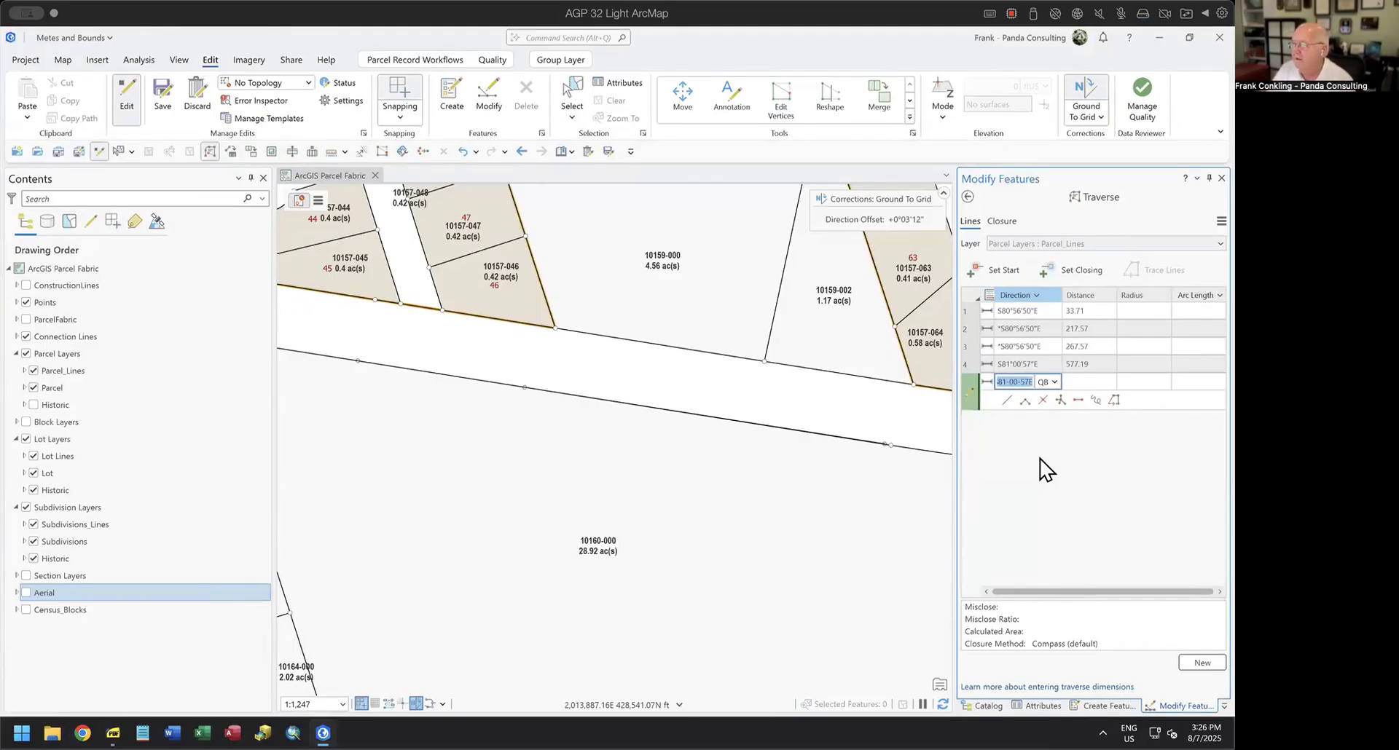
# Set the fifth course's direction to 82.2222-2 as a chord bearing (cb) and clear its distance.
pyautogui.write('82.2222-2cb')
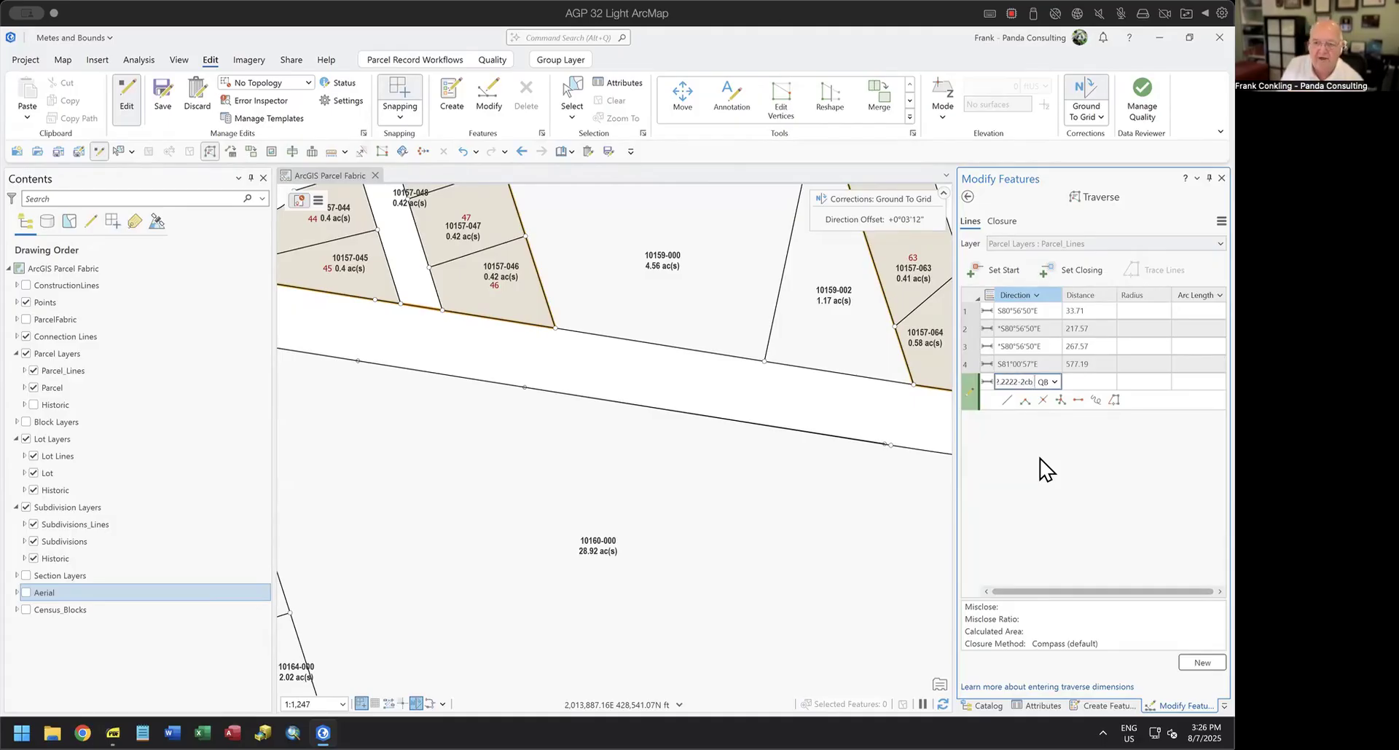
pyautogui.press('Tab')
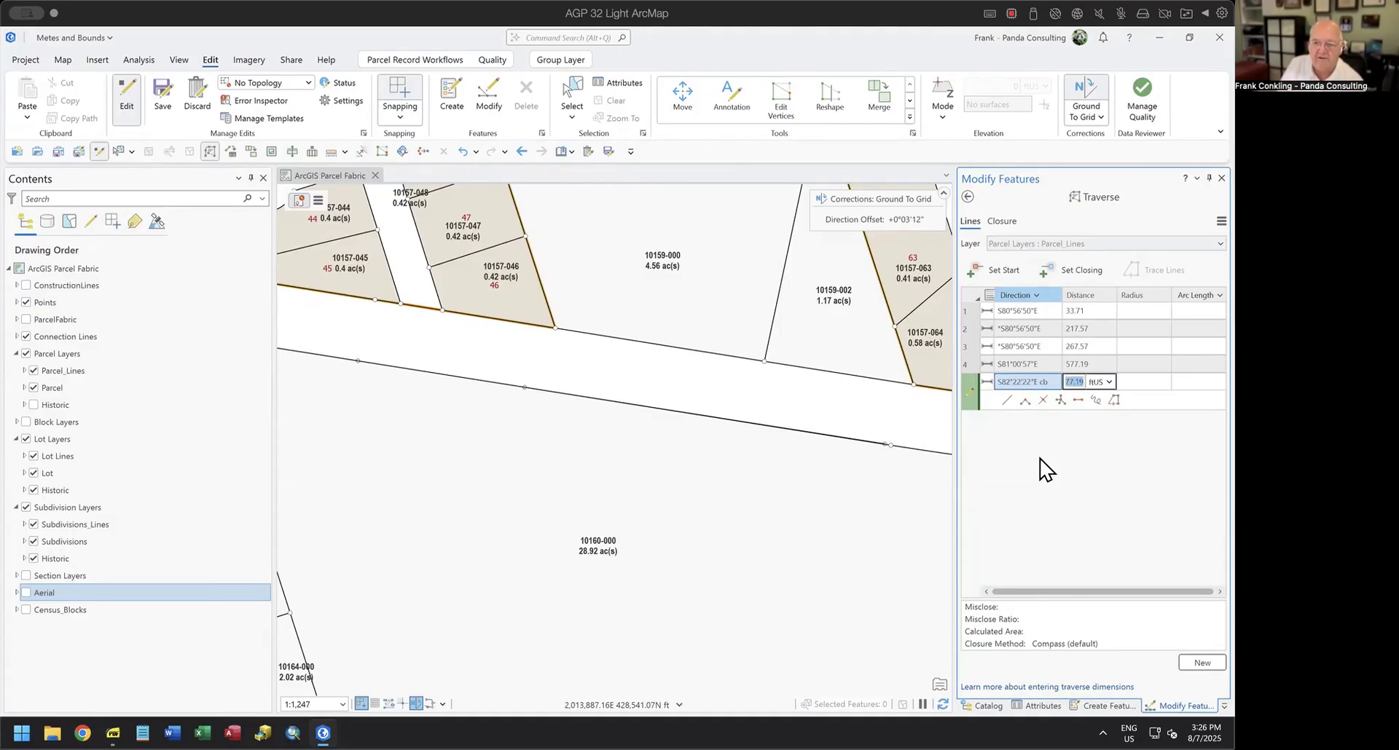
pyautogui.press('BackSpace')
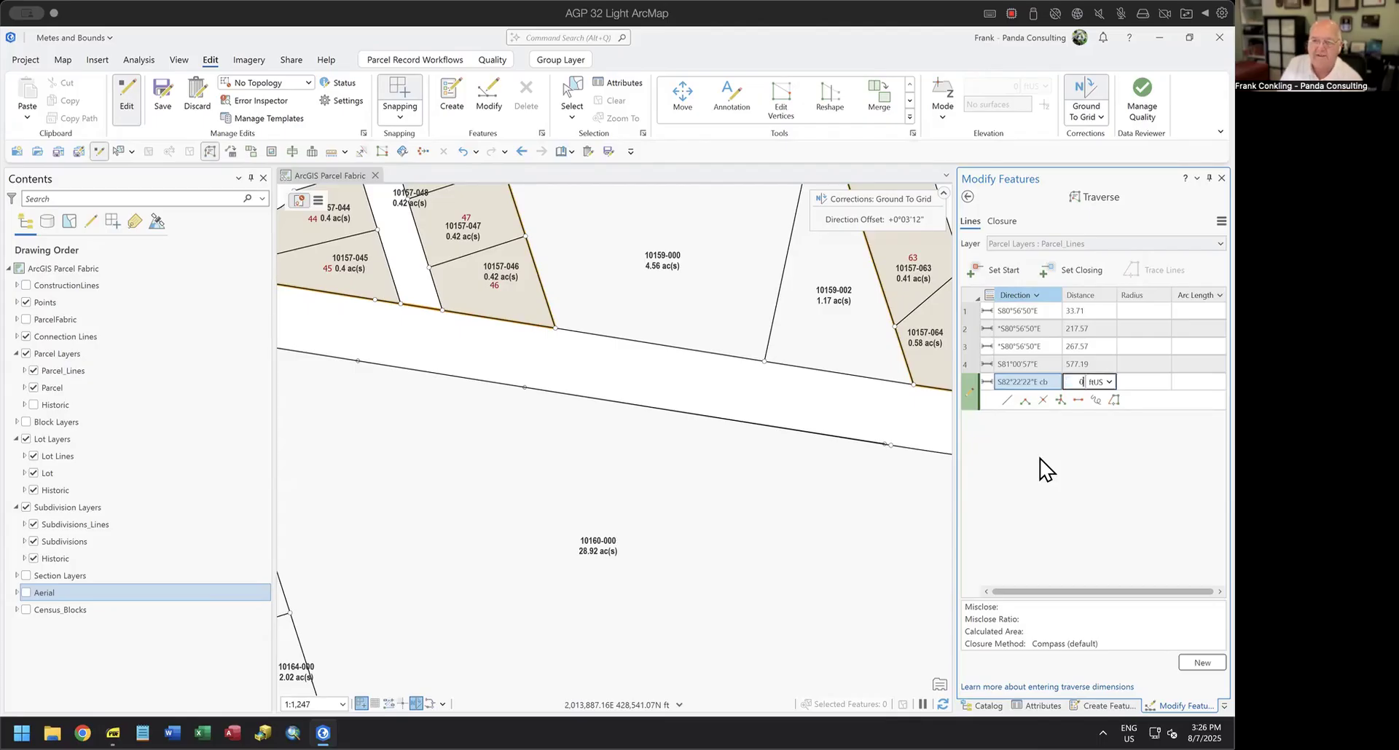
pyautogui.press('Tab')
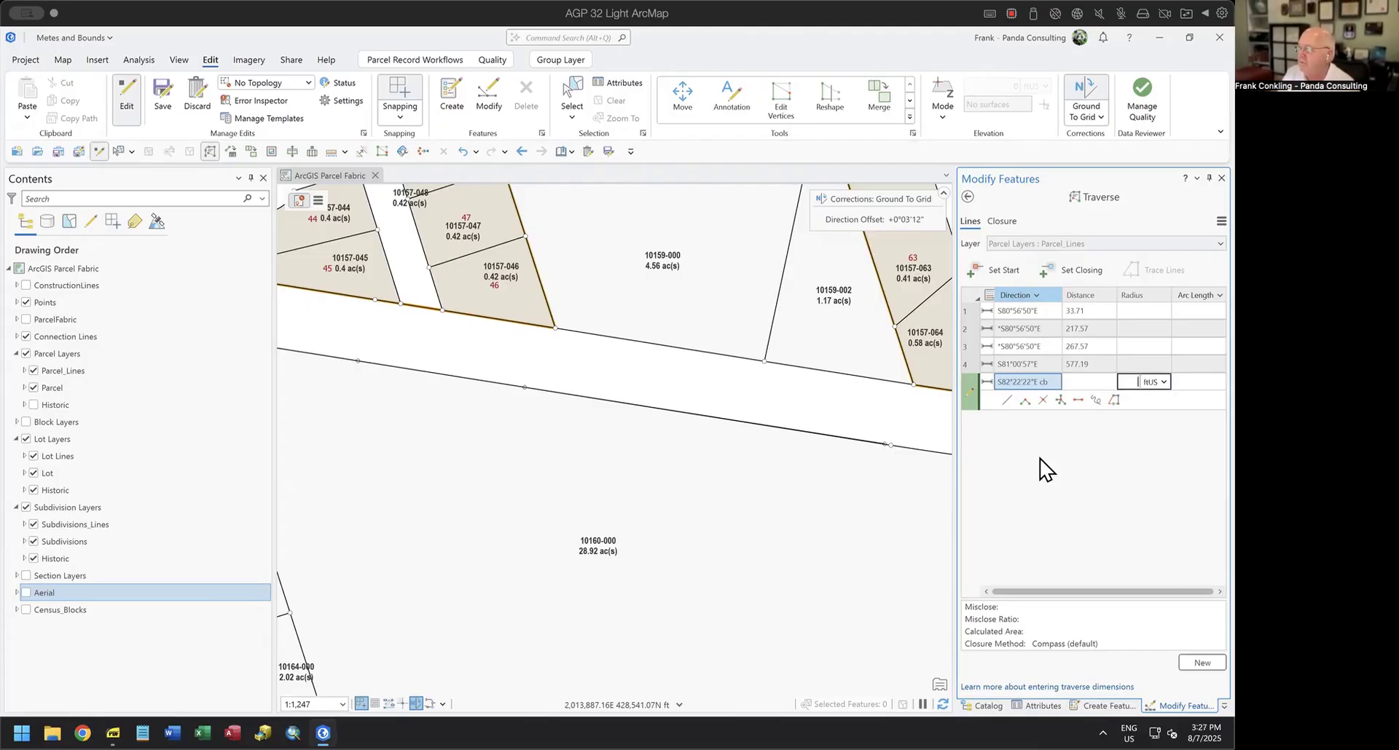
# Complete the fifth course as a left-hand curve with radius -5779.59 and a chord length of 274.05c.
pyautogui.write('-5')
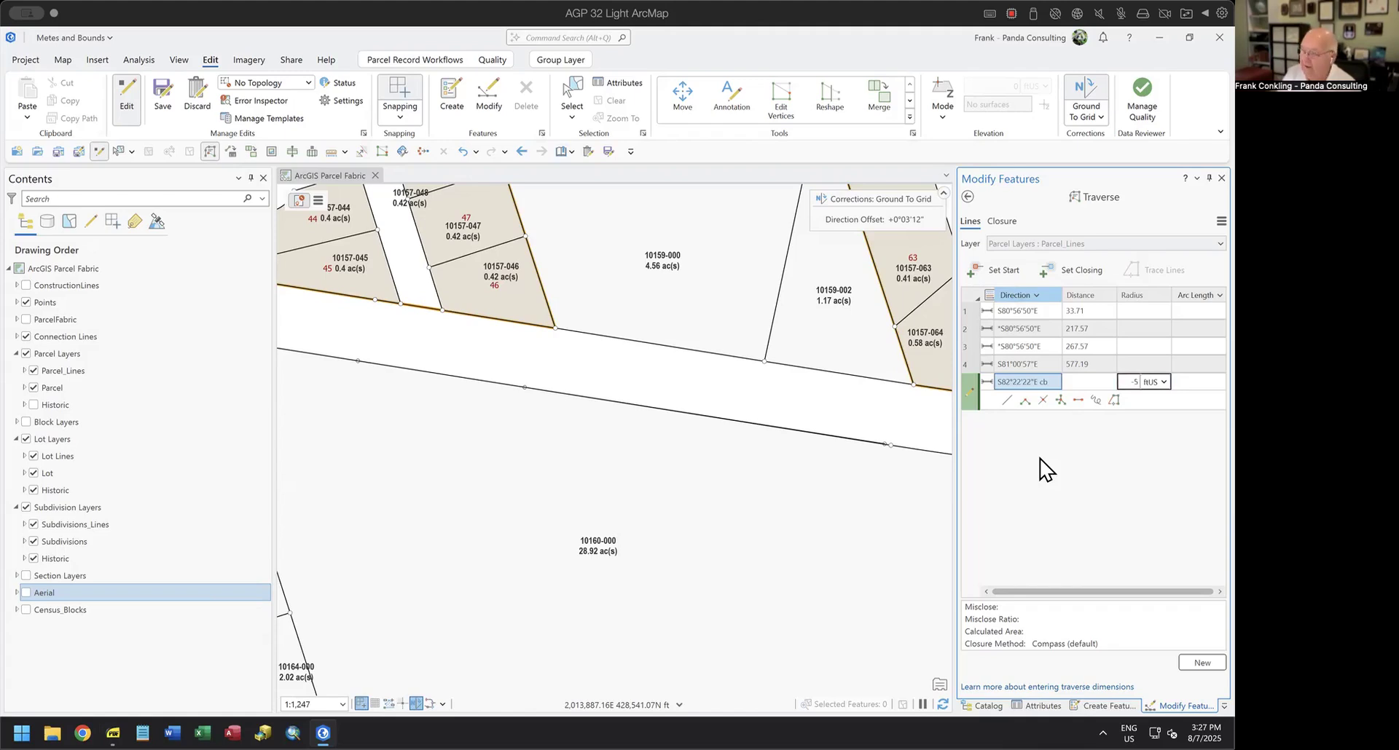
pyautogui.write('779.59')
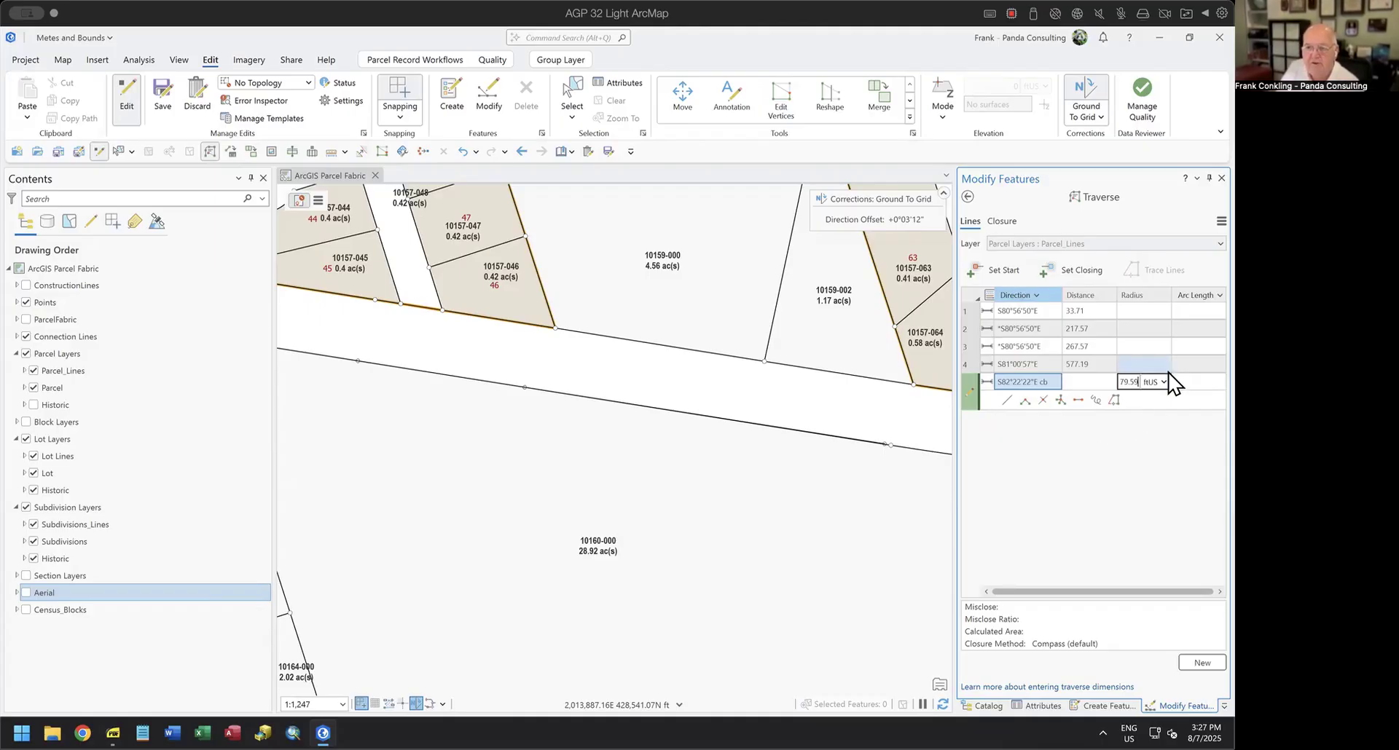
pyautogui.press('Left')
pyautogui.press('Left')
pyautogui.press('Left')
pyautogui.press('Left')
pyautogui.press('Left')
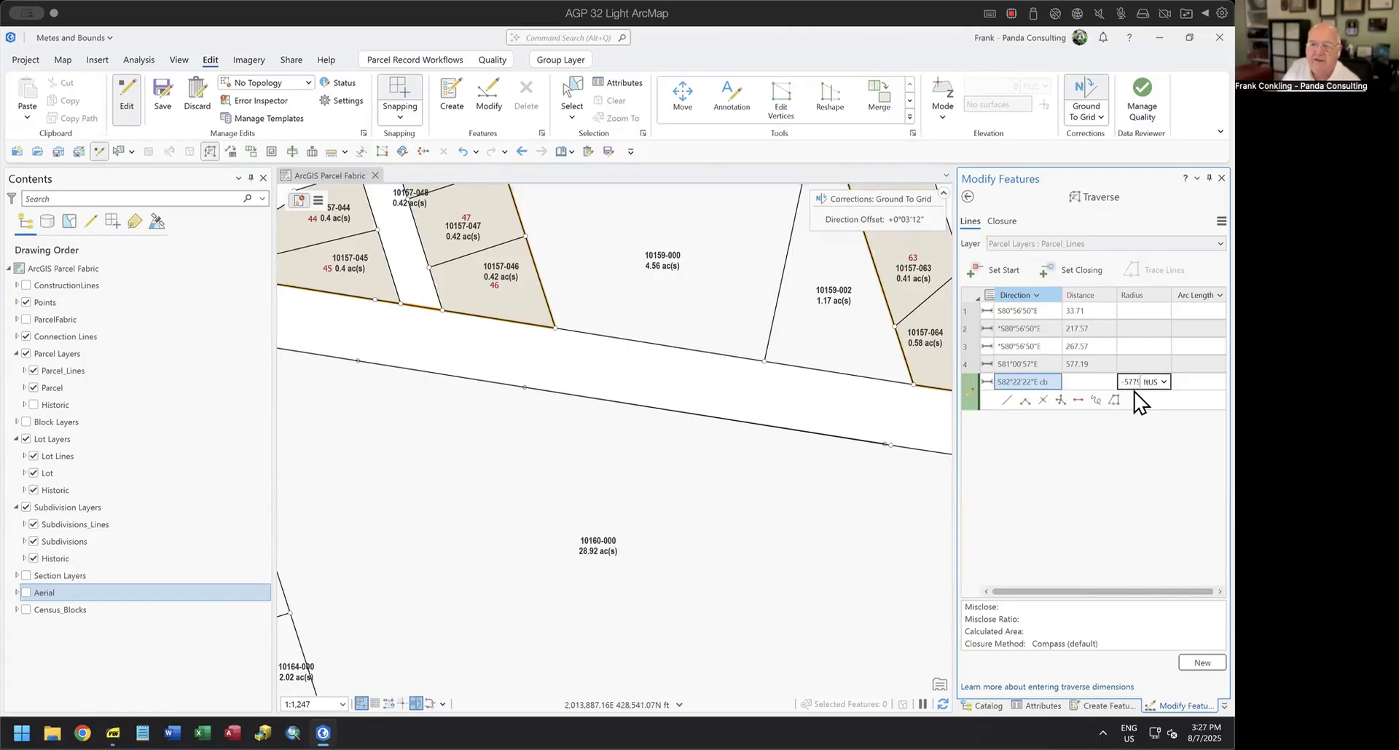
pyautogui.click(1184, 381)
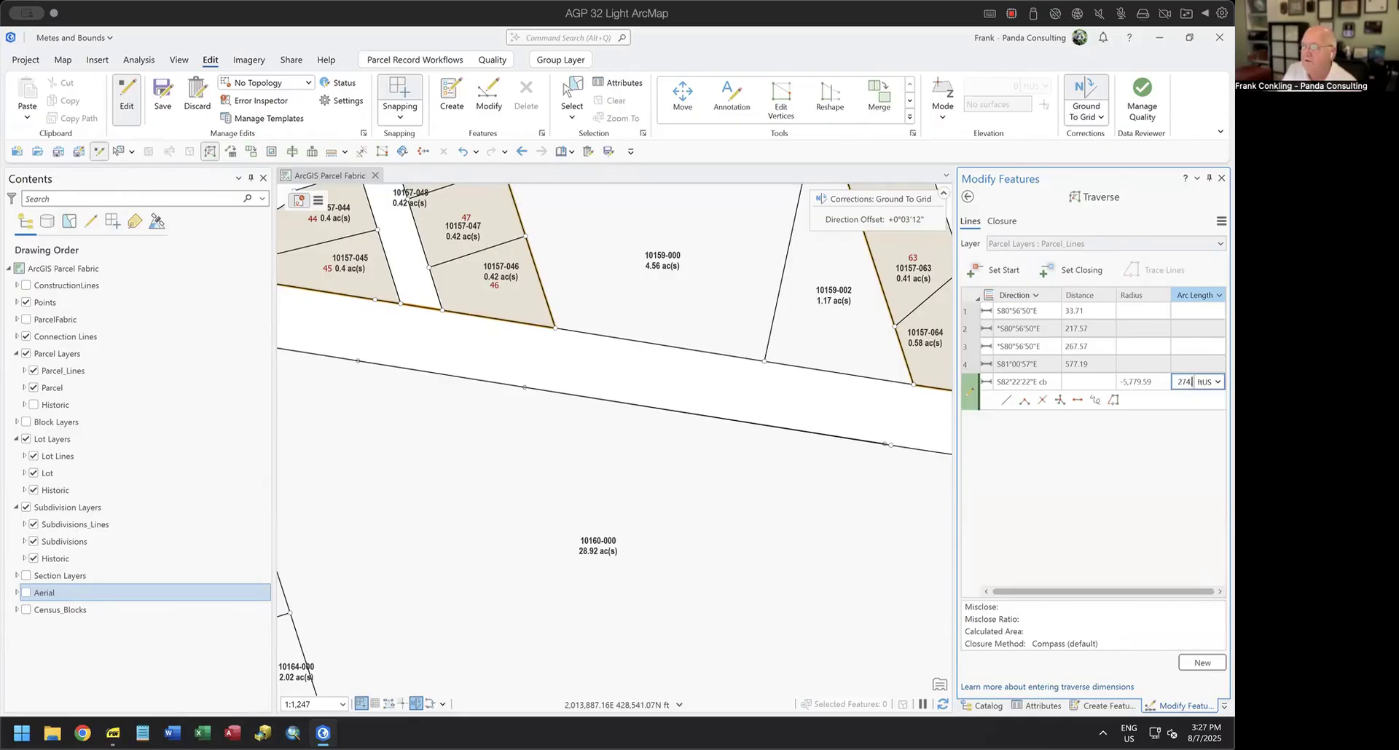
pyautogui.write('.05')
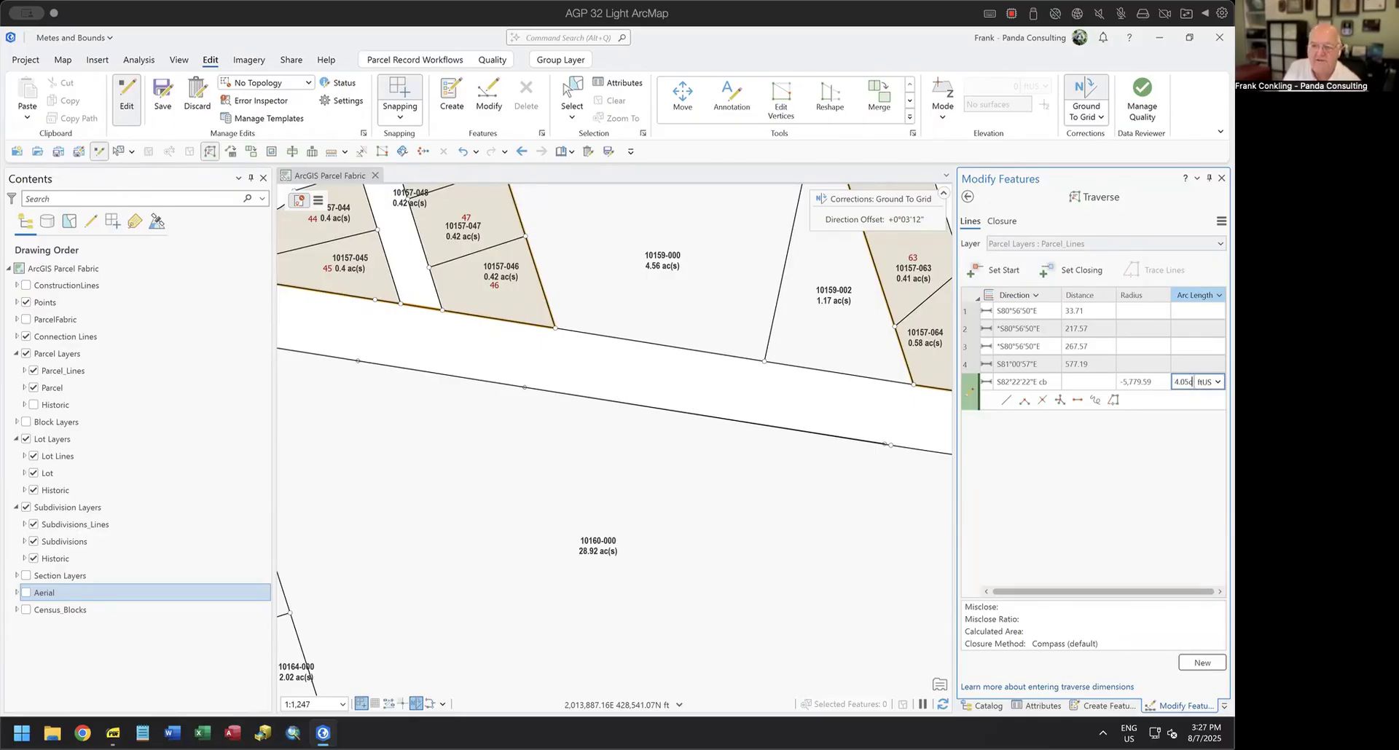
pyautogui.press('Return')
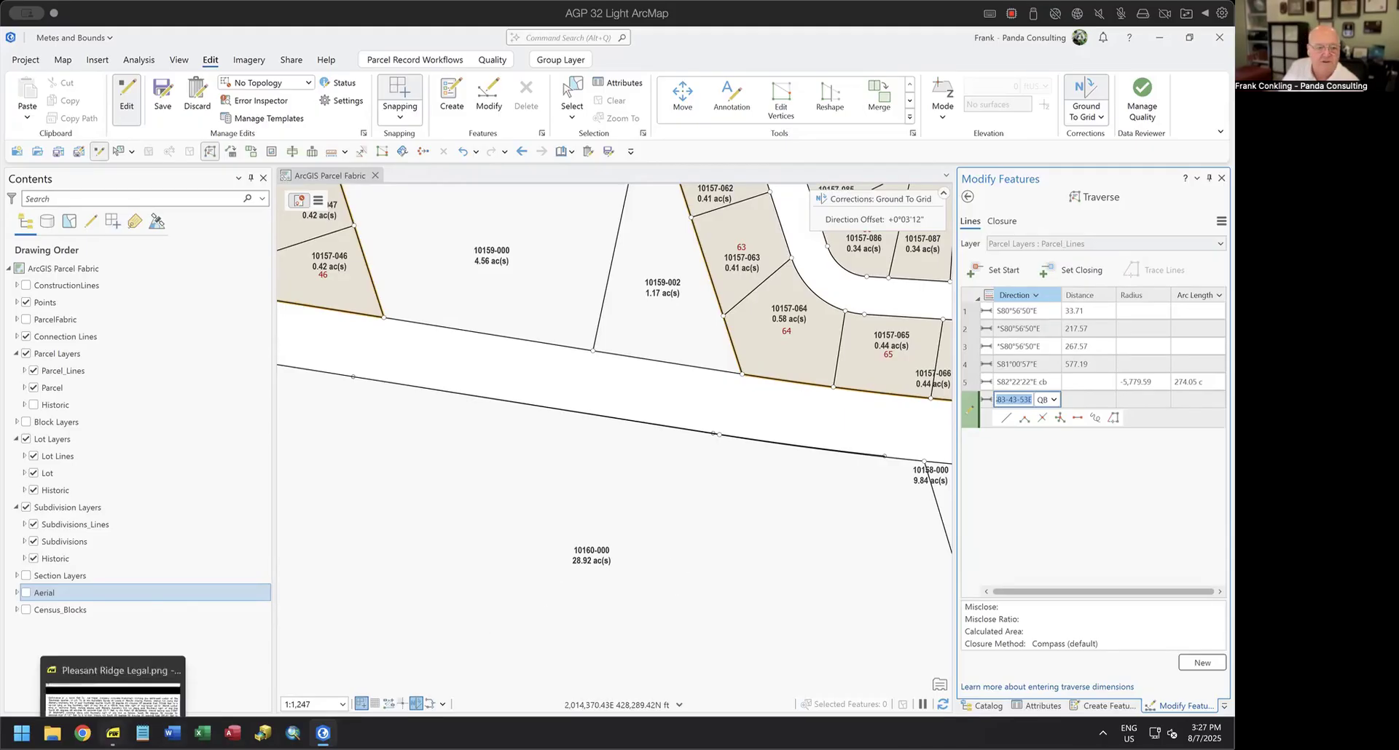
# Consult the Pleasant Ridge legal description and add the sixth traverse course with direction 17.5837-2 and distance 642.01 ft.
pyautogui.click(112, 734)
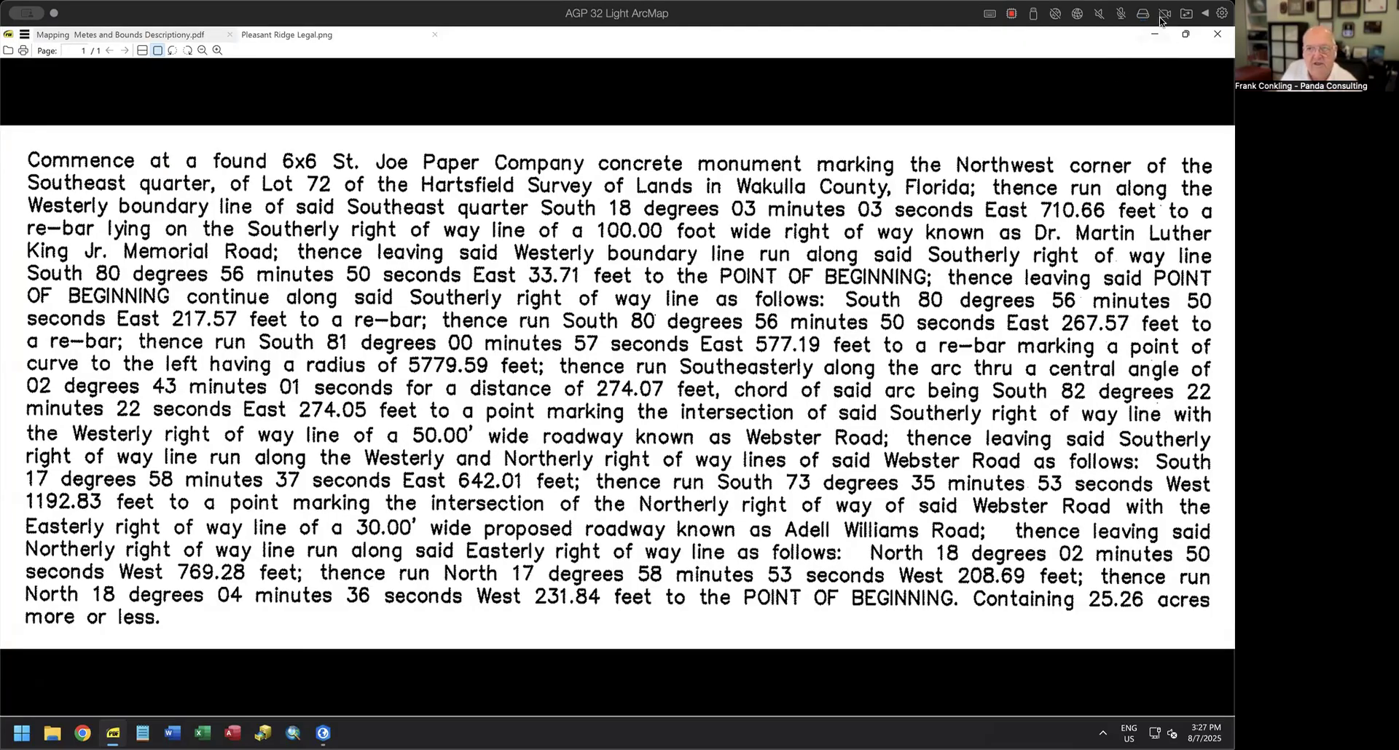
pyautogui.click(1152, 38)
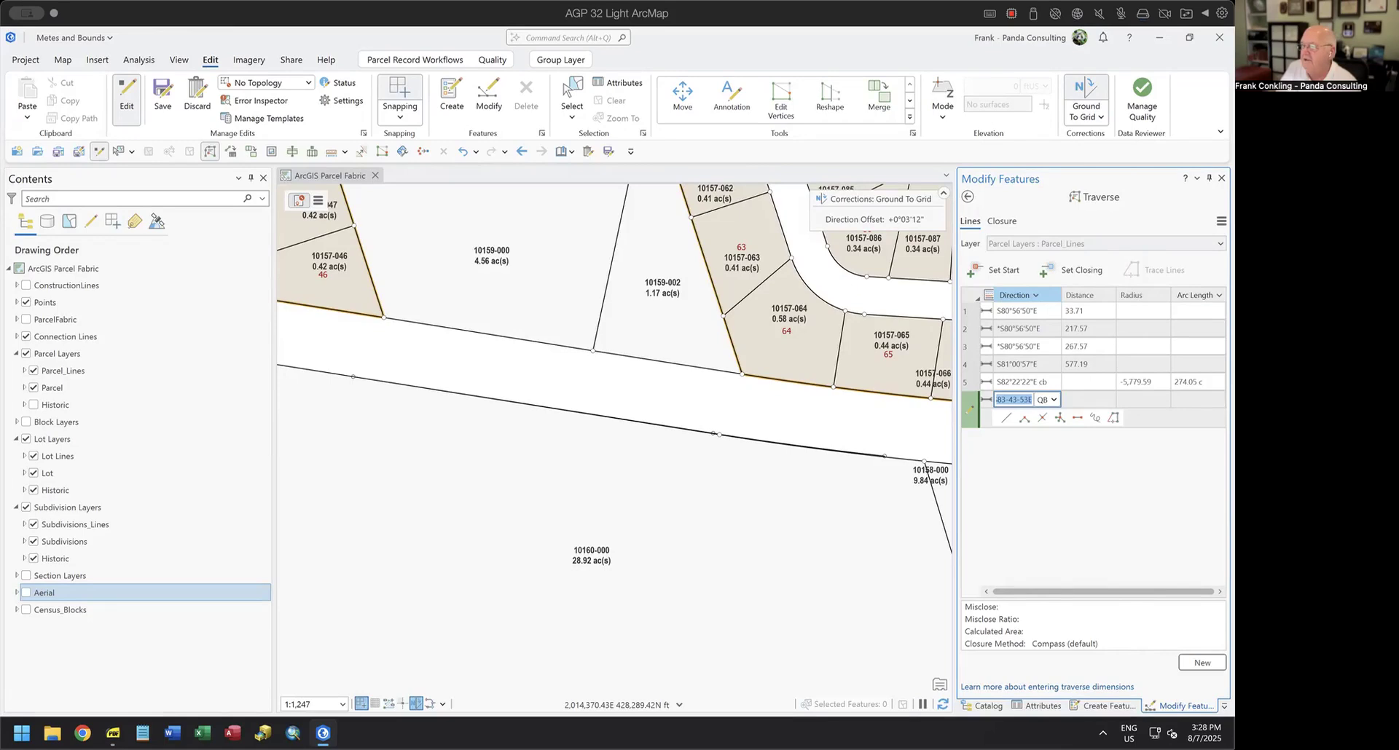
pyautogui.write('17.58')
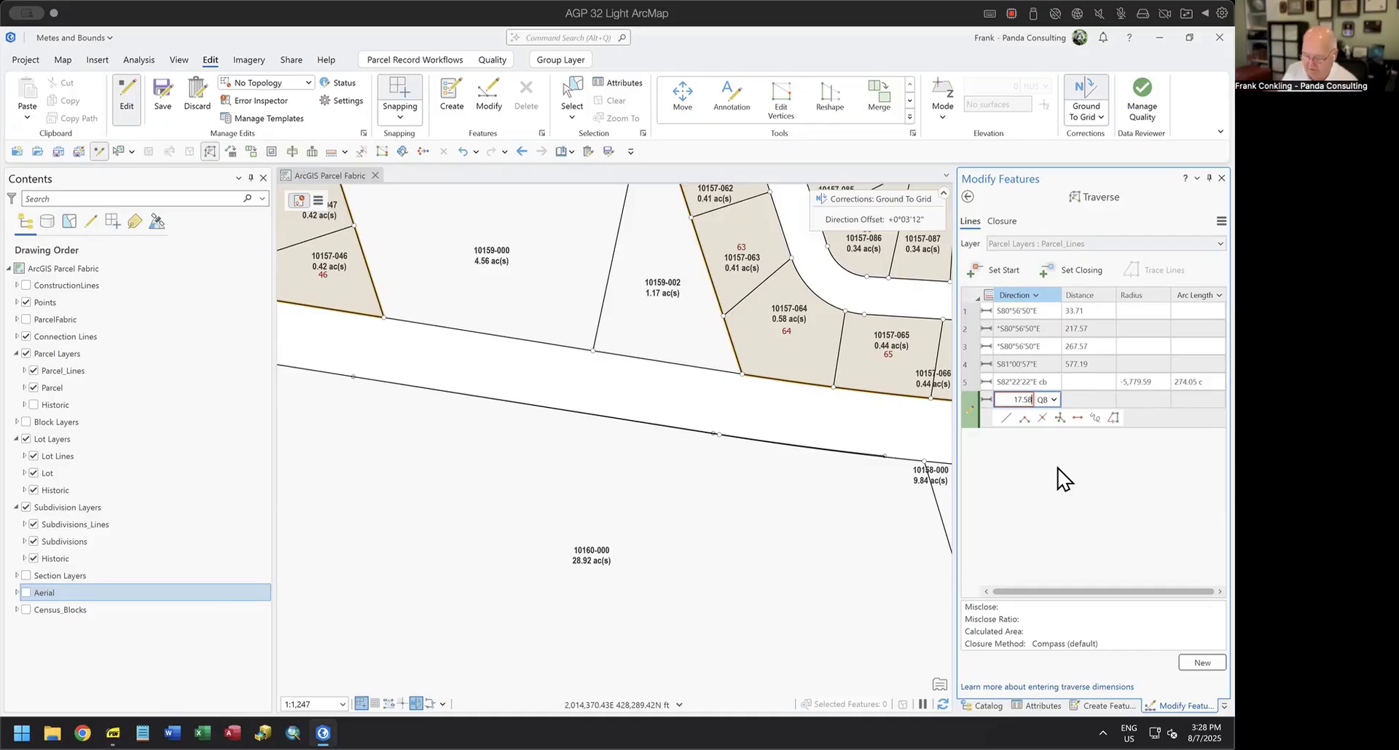
pyautogui.write('37-2')
pyautogui.press('Tab')
pyautogui.write('642.01')
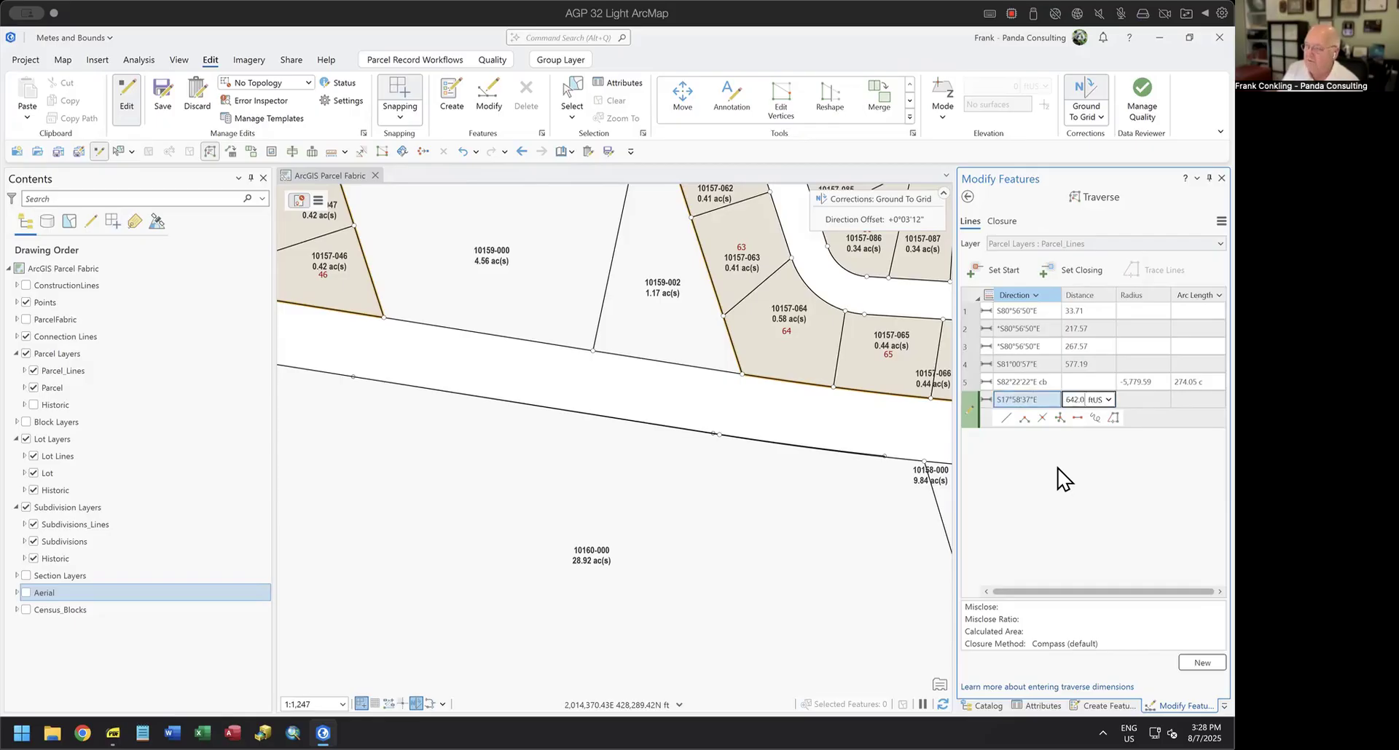
pyautogui.press('Return')
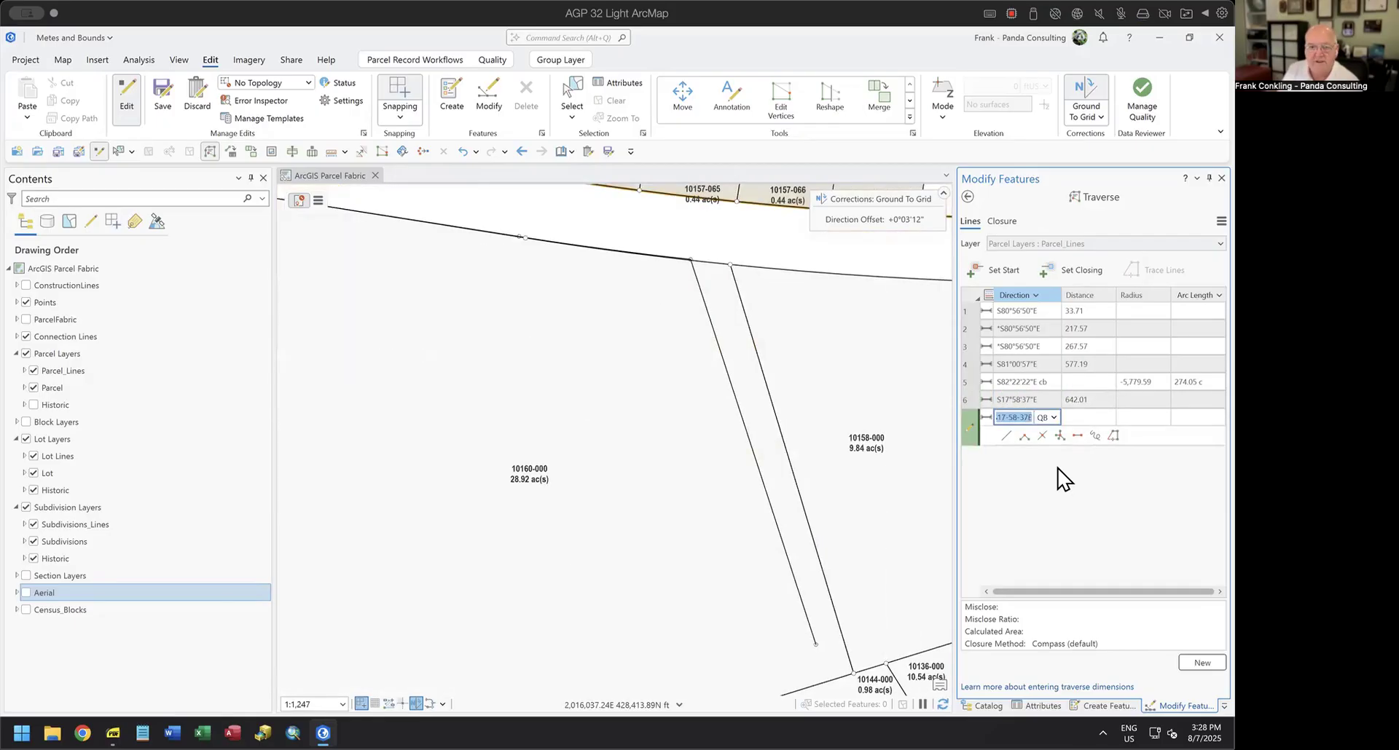
# Add the seventh traverse course with direction 73.3553-3 and distance 1,192.83 ft.
pyautogui.write('73.35')
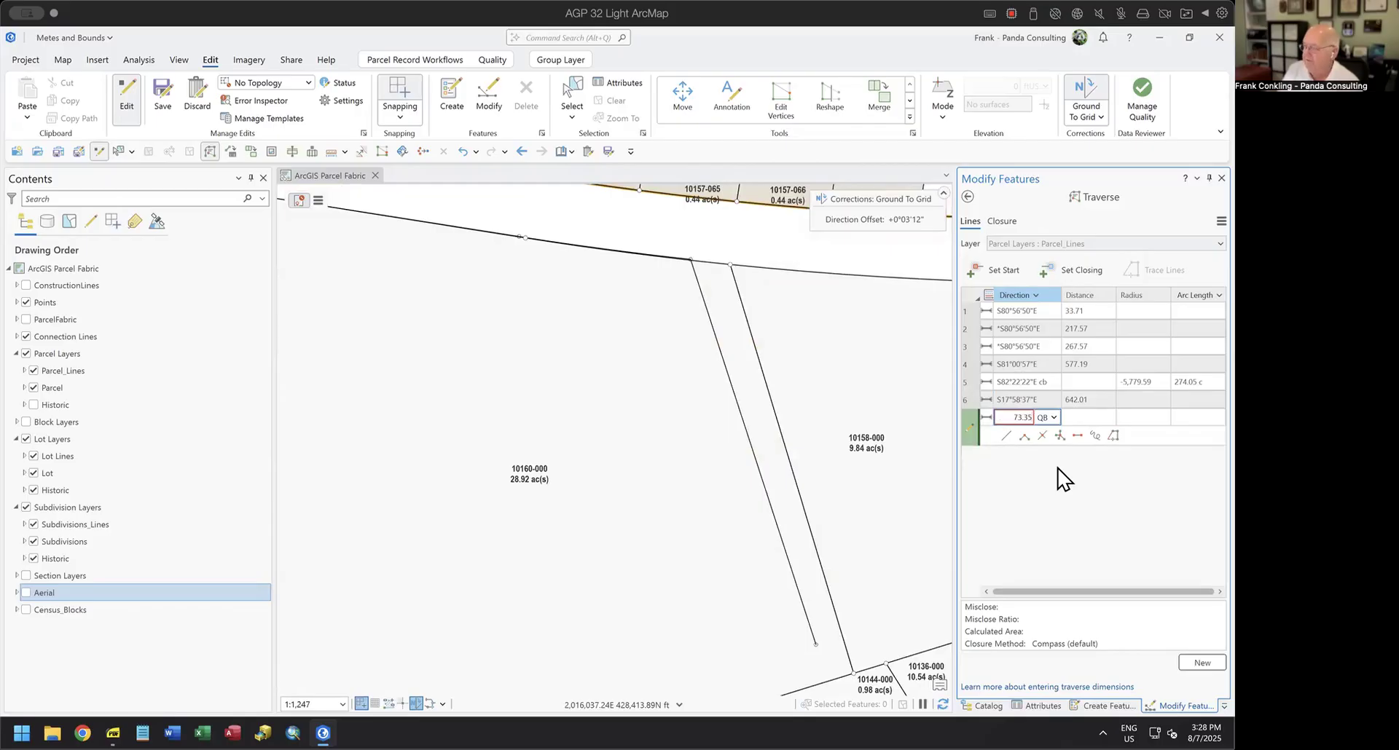
pyautogui.write('53-3')
pyautogui.press('Tab')
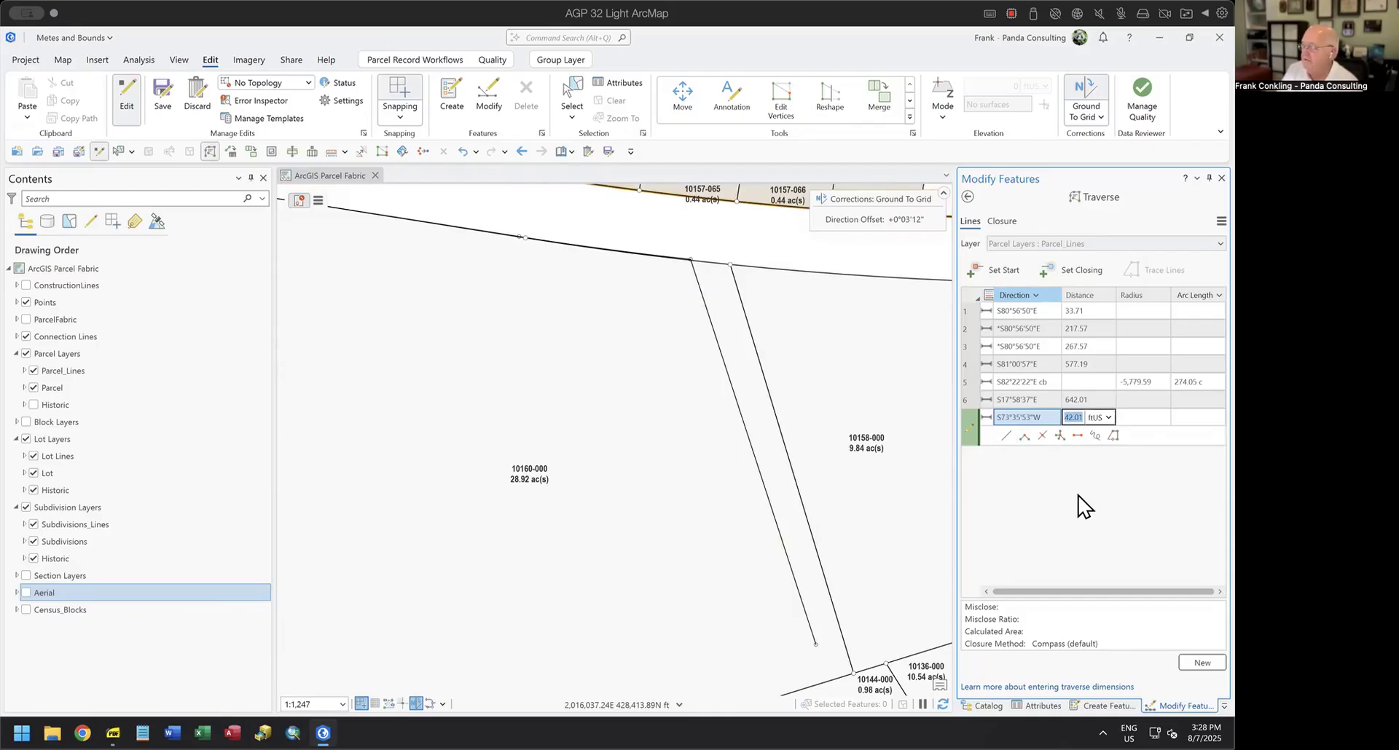
pyautogui.write('1,192')
pyautogui.write('.83')
pyautogui.press('Return')
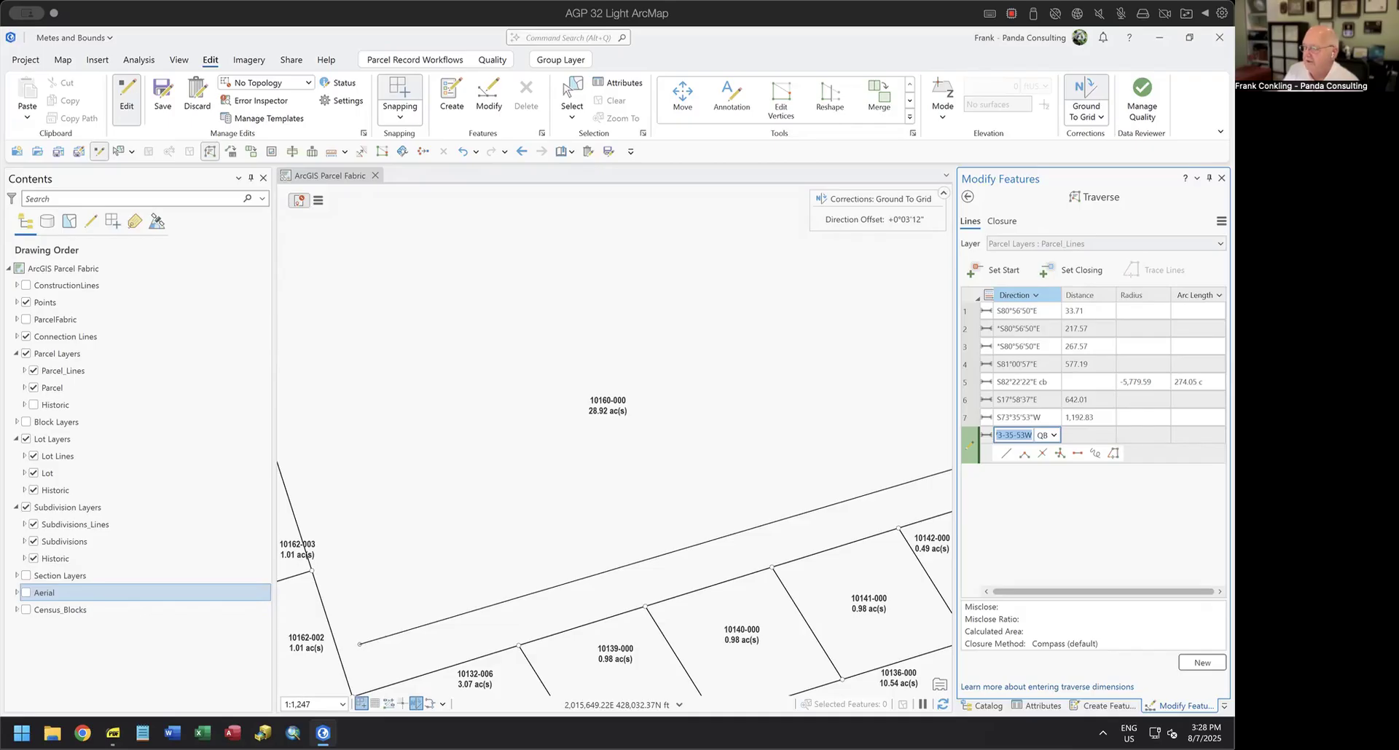
# Add the eighth traverse course with direction 18.0250-4 and distance 769.28 ft.
pyautogui.write('18.')
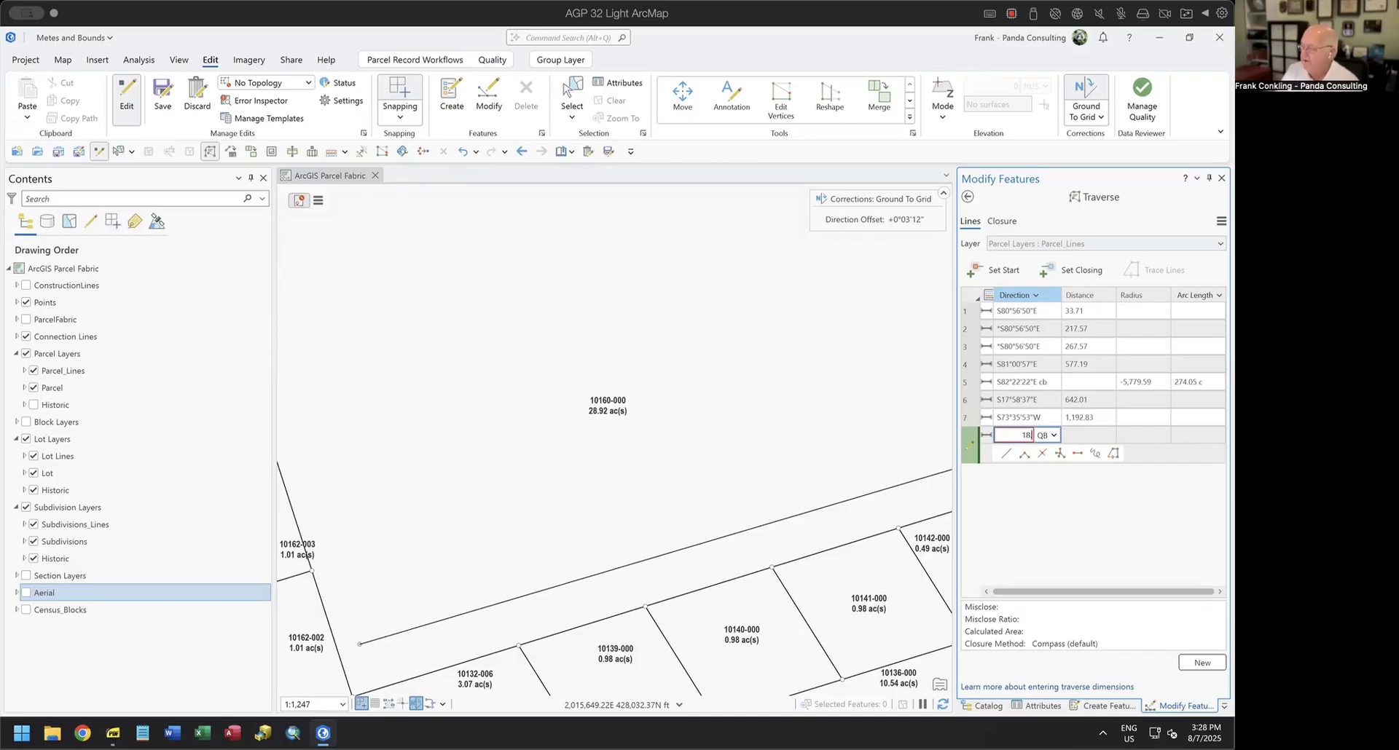
pyautogui.write('02')
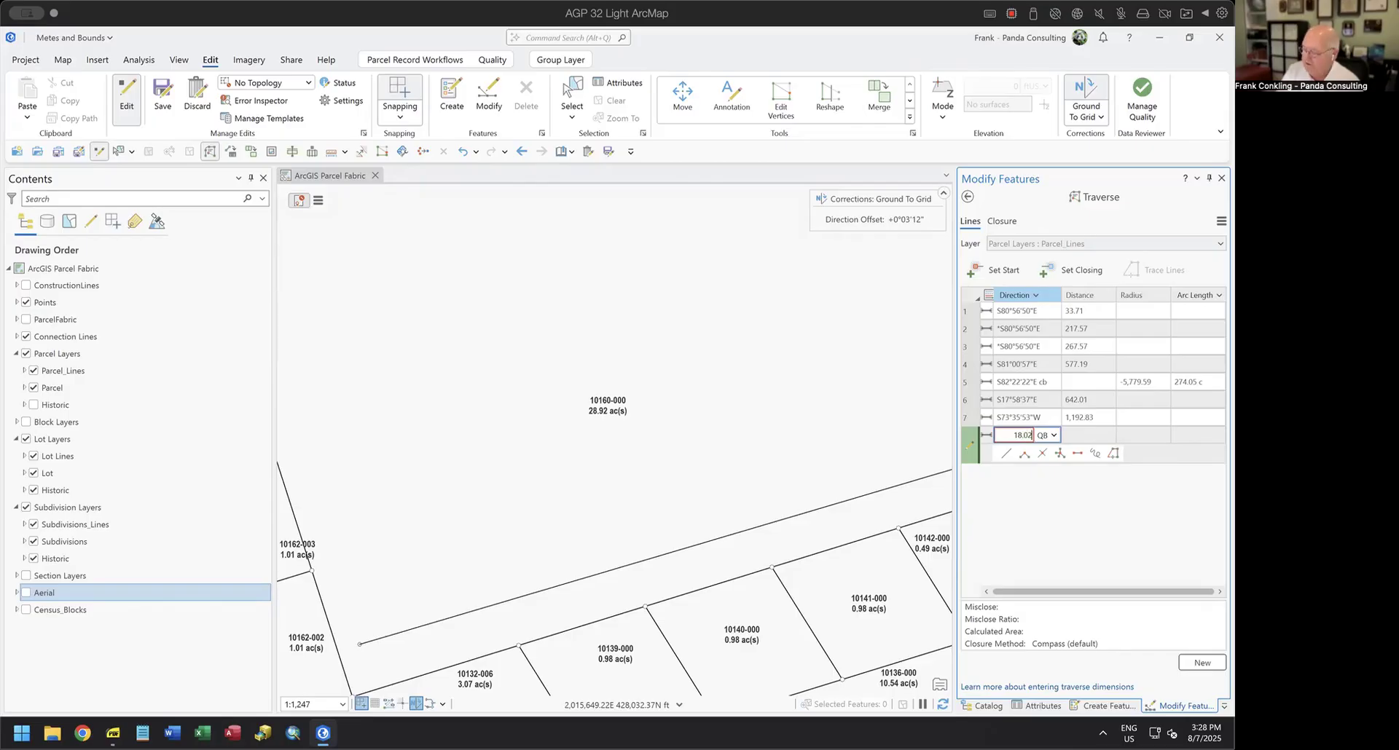
pyautogui.write('50-')
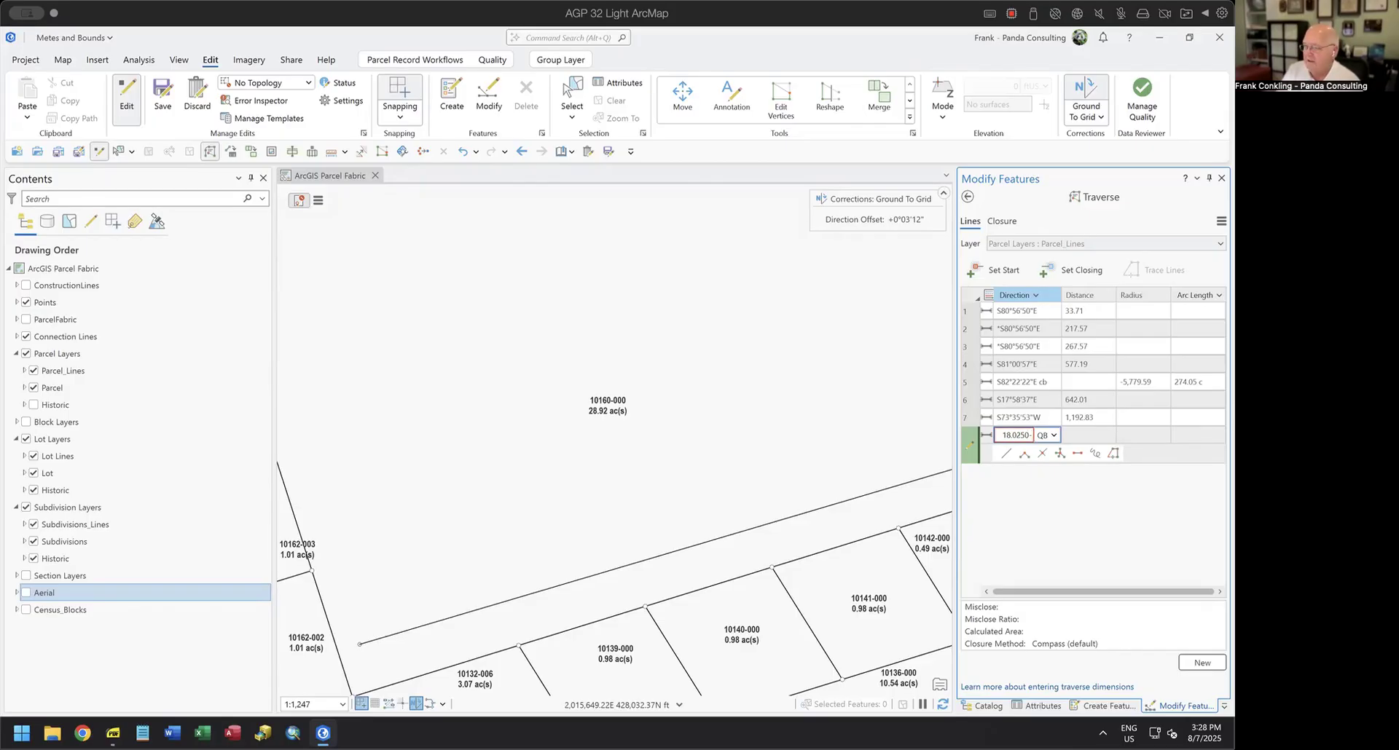
pyautogui.write('4')
pyautogui.press('Tab')
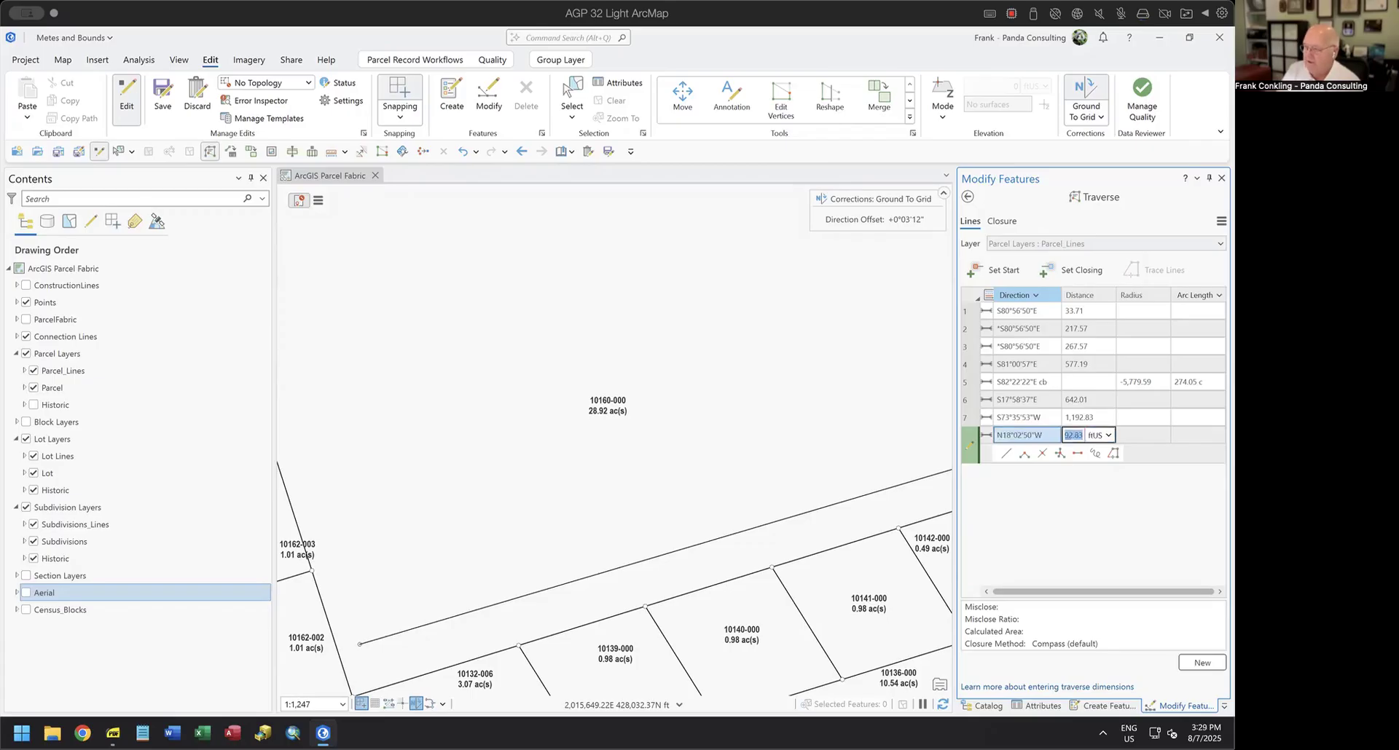
pyautogui.write('769')
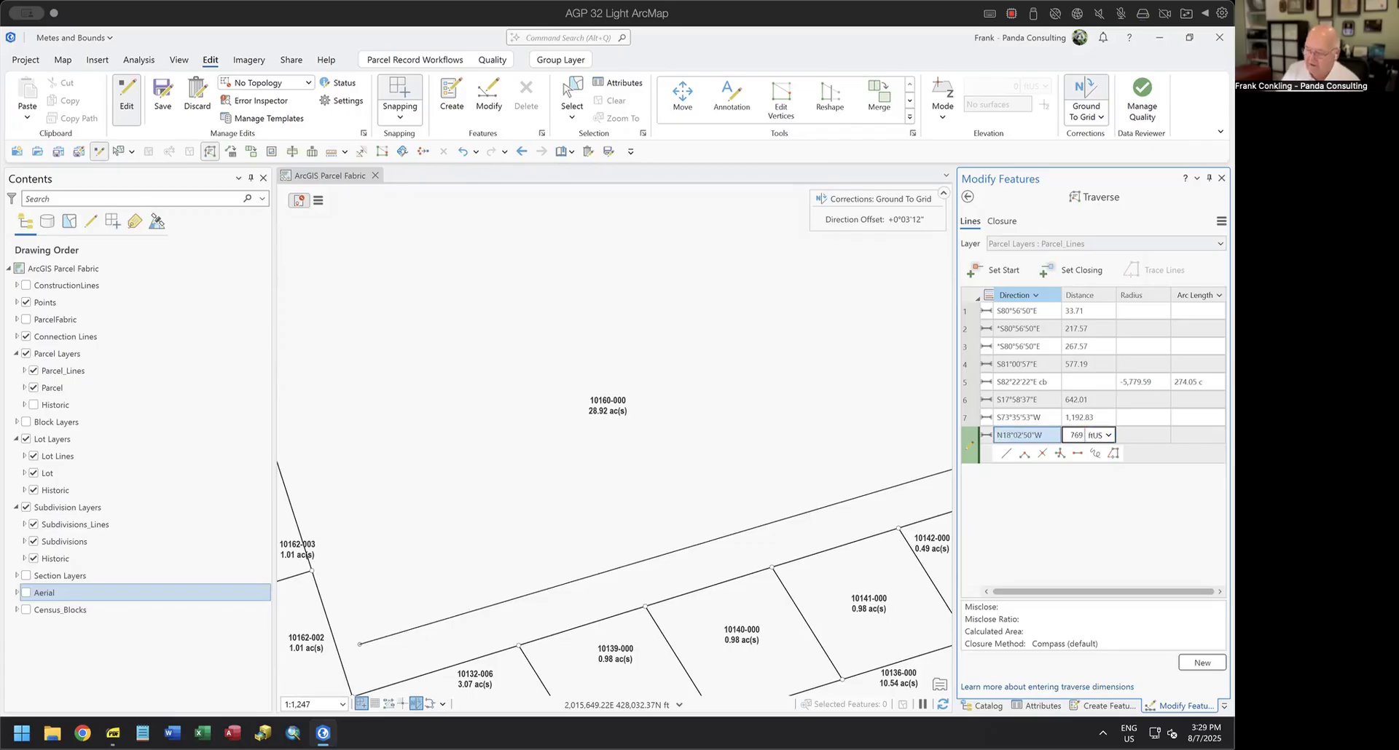
pyautogui.write('.28')
pyautogui.press('Return')
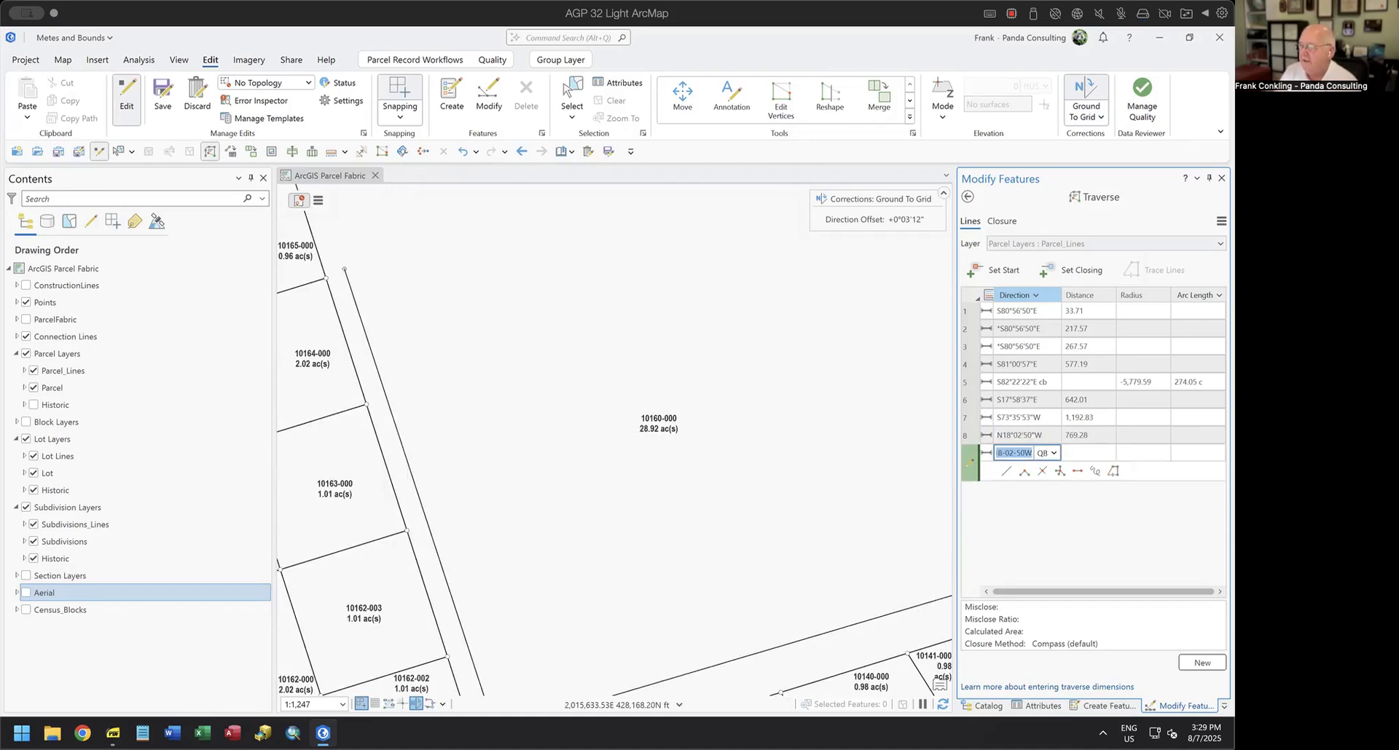
# Add the ninth traverse course with direction 17.5853-4 and distance 208.69 ft.
pyautogui.write('17.')
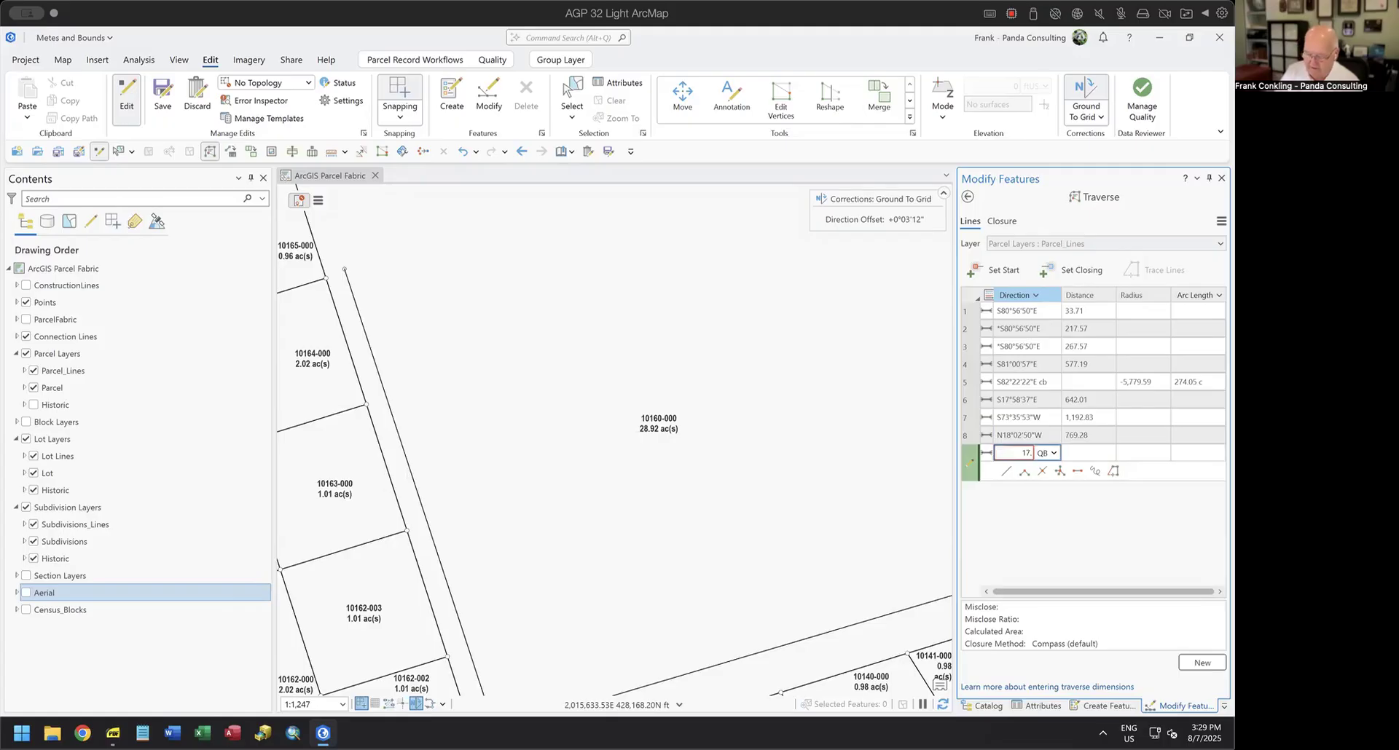
pyautogui.write('5853-4')
pyautogui.press('Tab')
pyautogui.write('20')
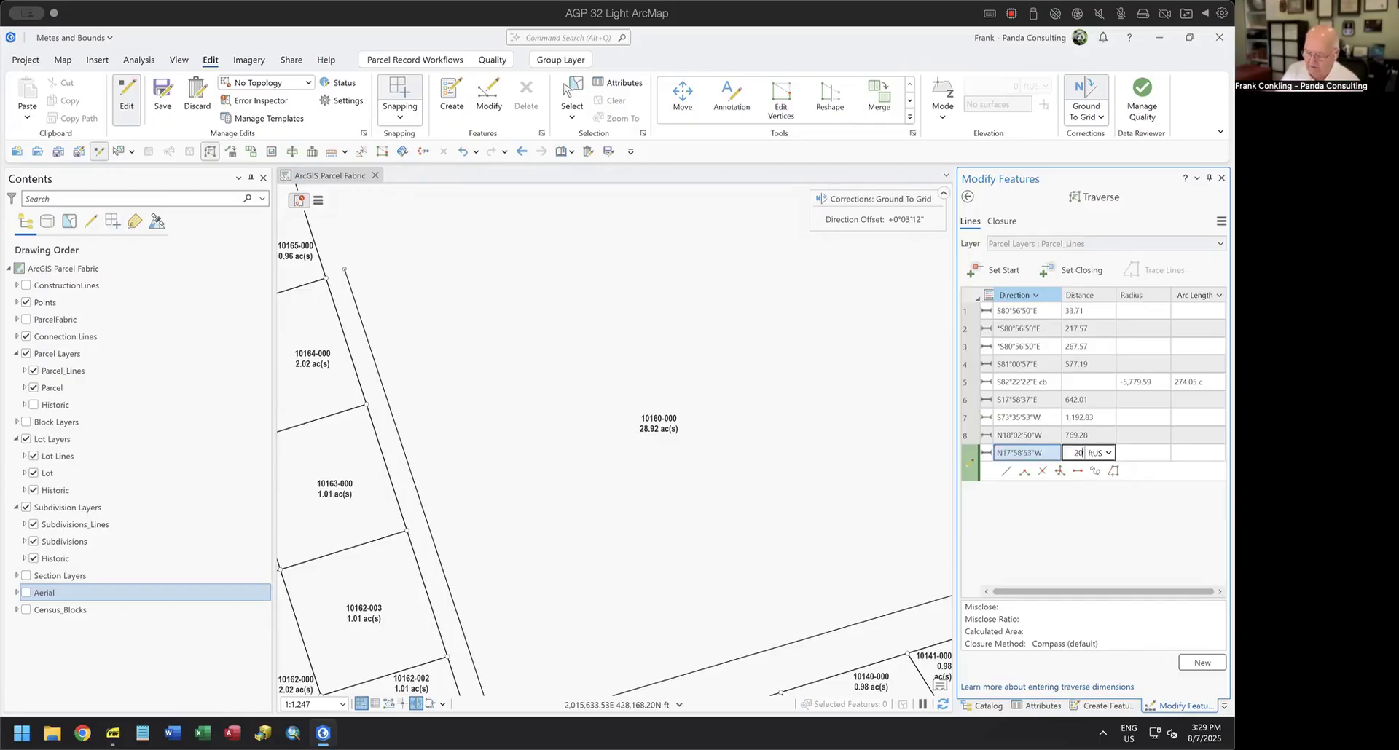
pyautogui.write('8.69')
pyautogui.press('Return')
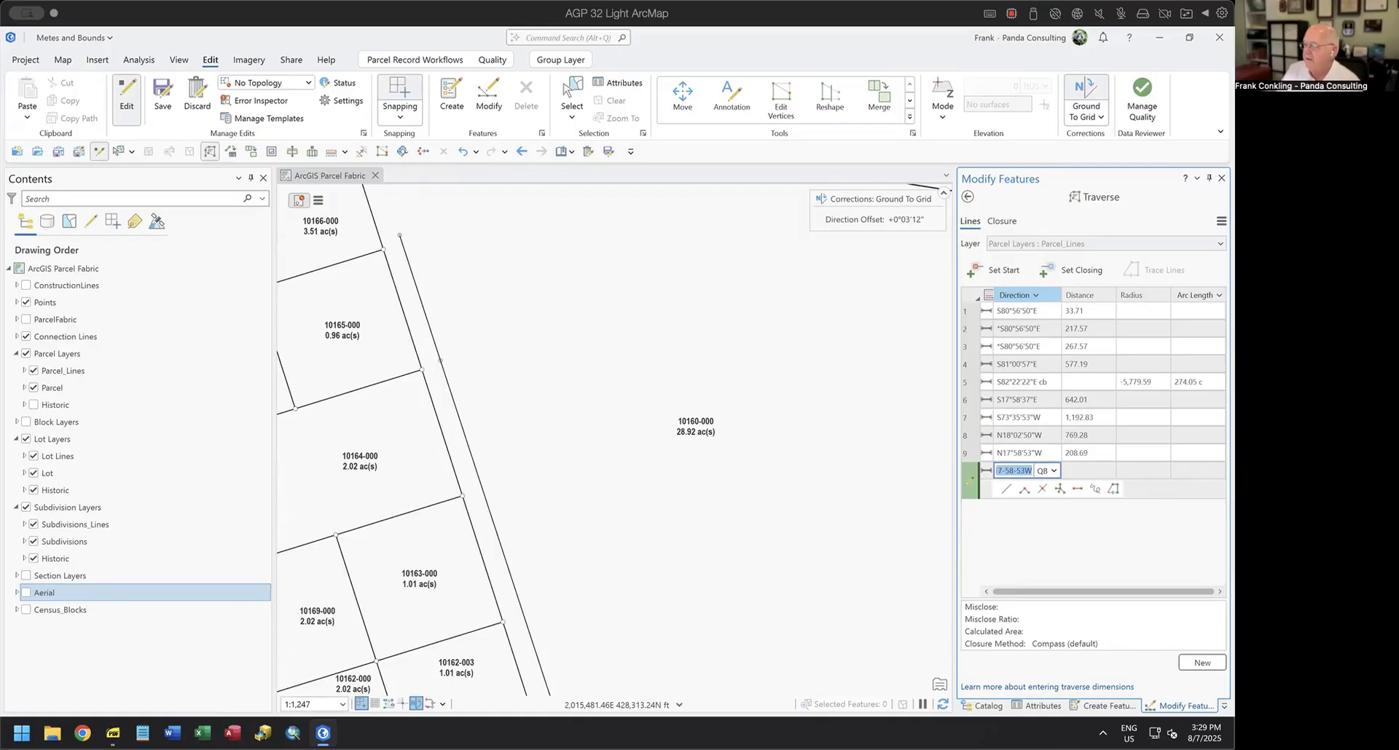
# Add the tenth traverse course with direction 18.0436-4 and distance 231.84 ft, returning to the point of beginning.
pyautogui.write('18')
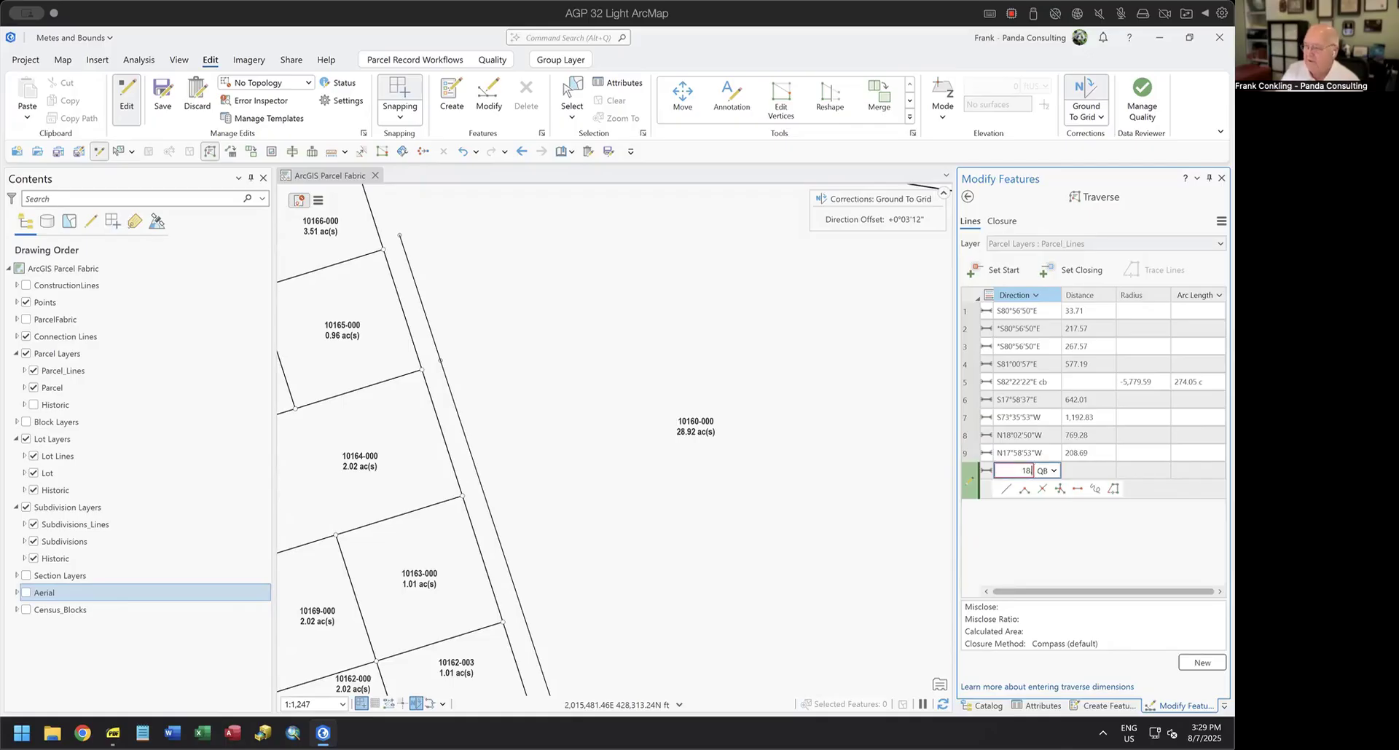
pyautogui.write('.0436-4')
pyautogui.press('Tab')
pyautogui.write('23')
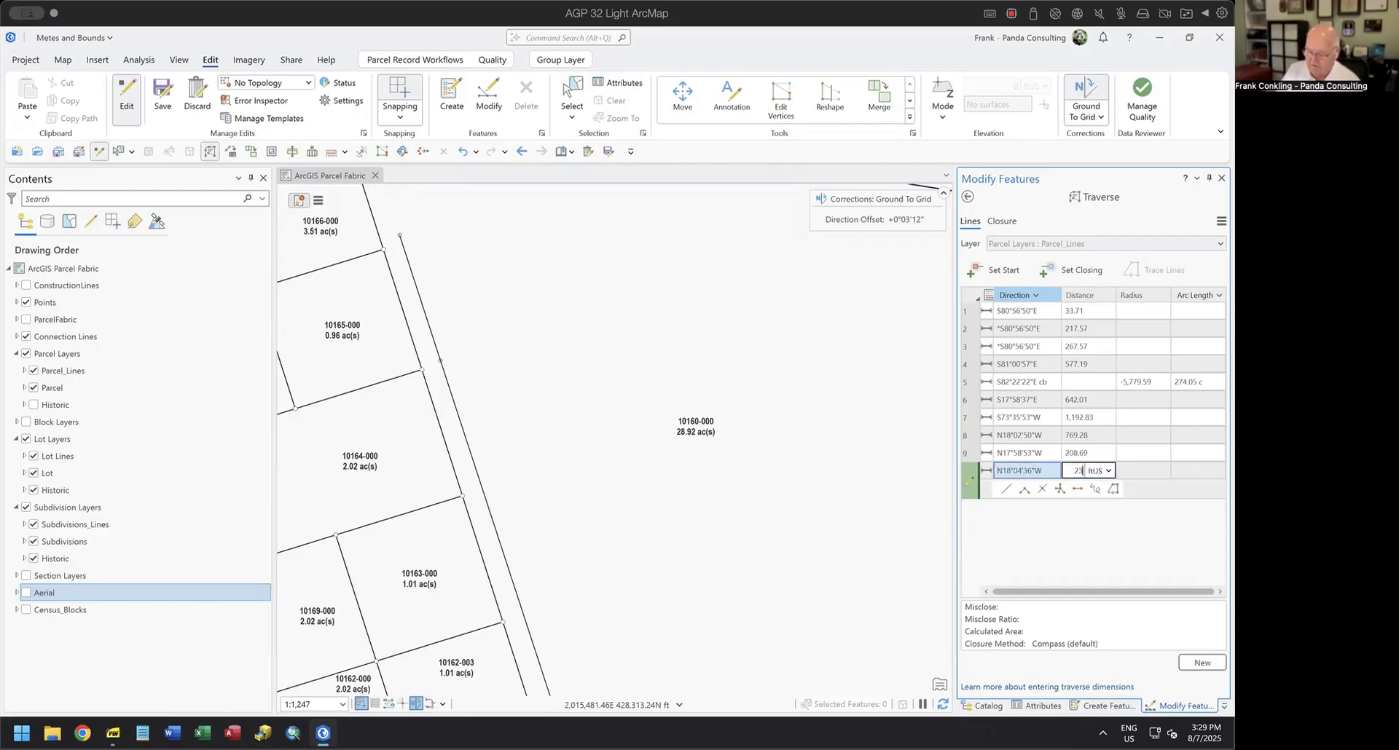
pyautogui.write('1.84')
pyautogui.press('Return')
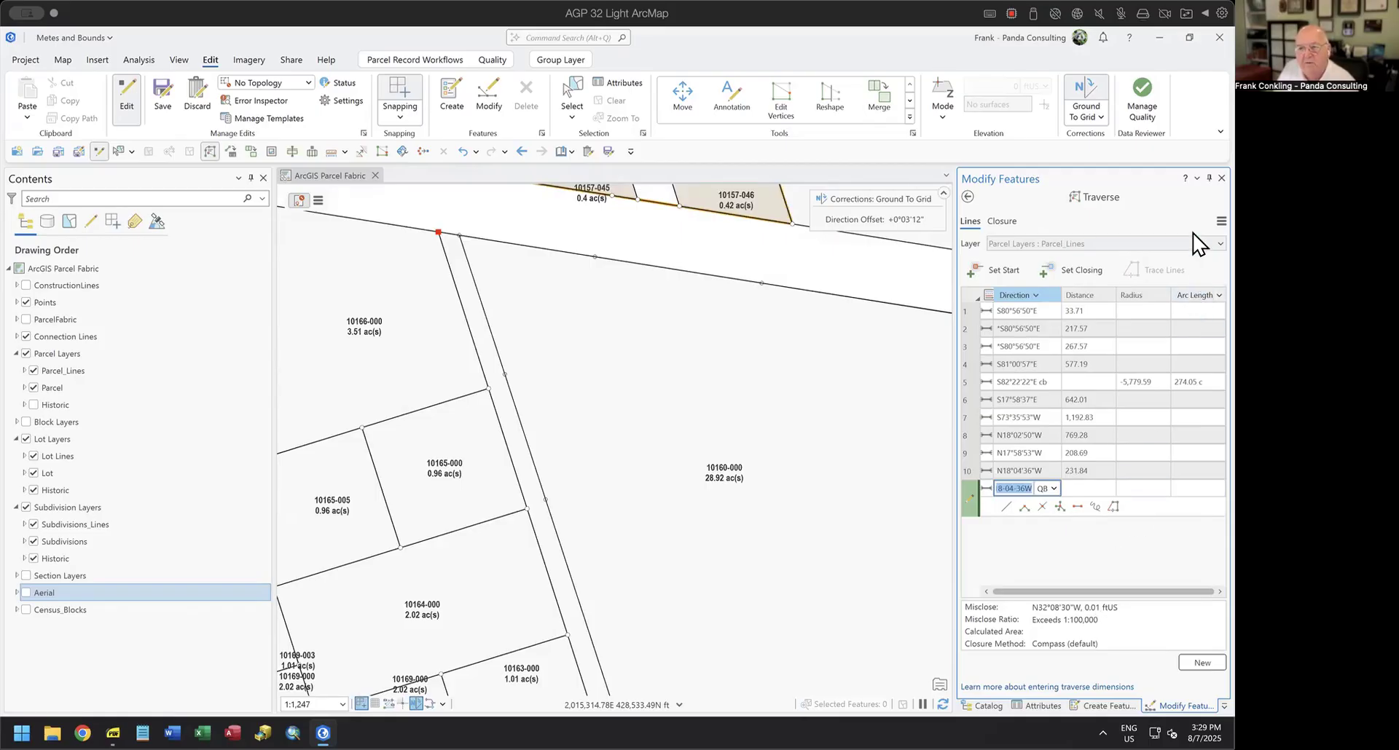
# Check the closure tolerance in the traverse options and leave the settings as they are.
pyautogui.click(1221, 221)
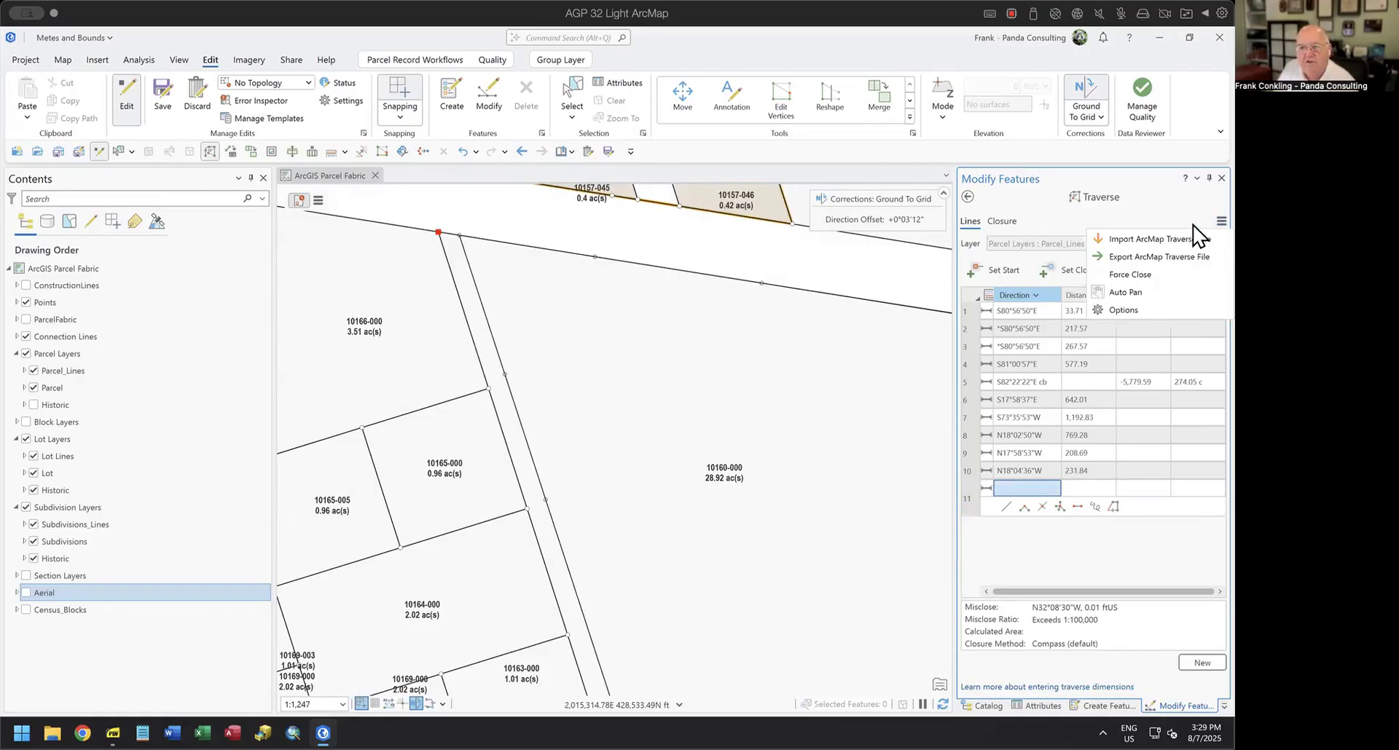
pyautogui.click(1126, 311)
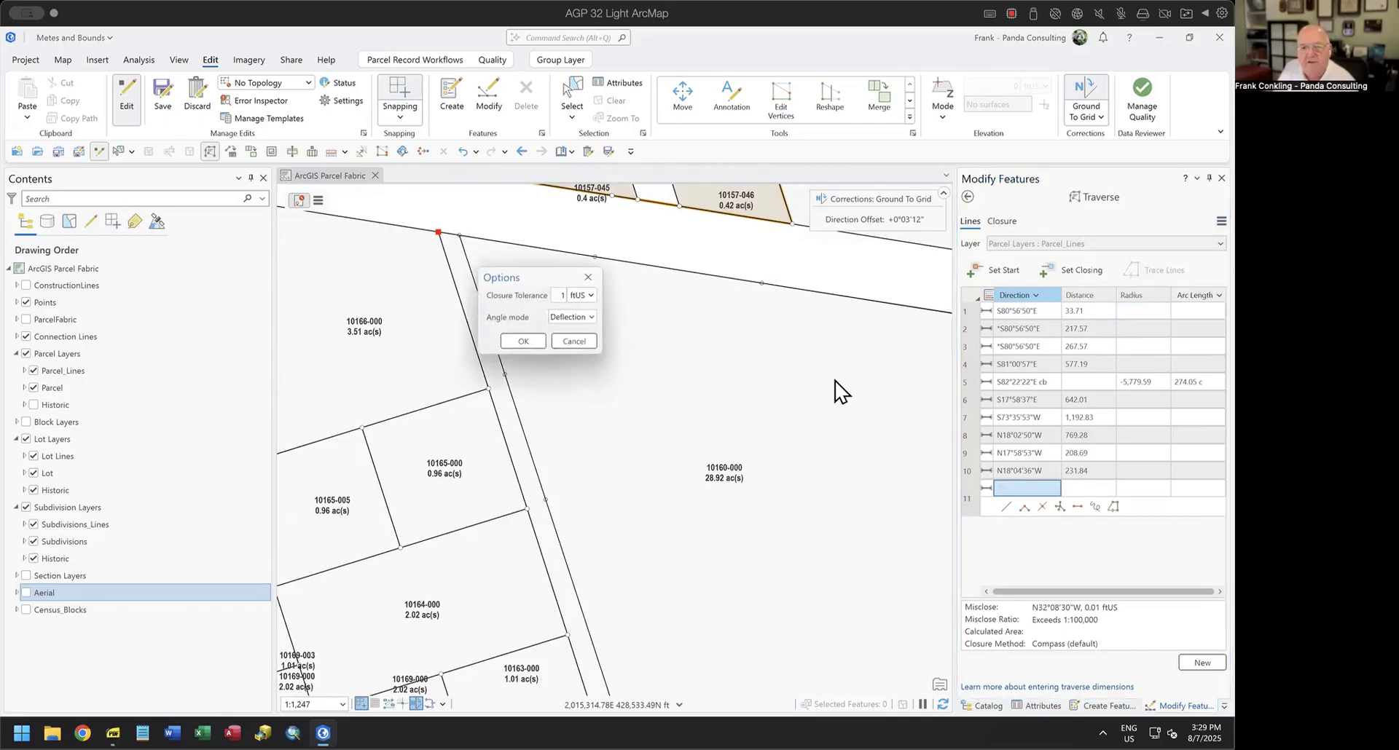
pyautogui.click(592, 277)
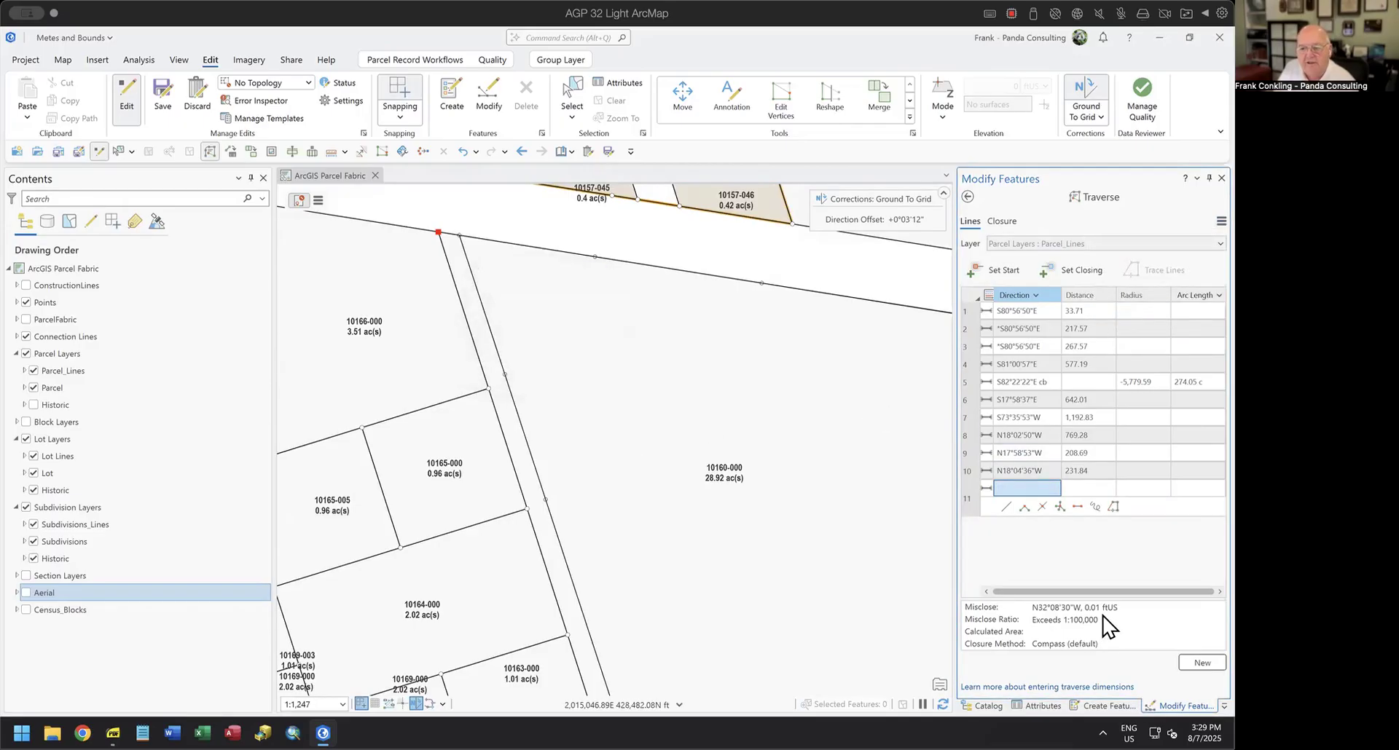
# Show the Aerial layer temporarily to compare the traversed boundary of parcel 10160-000 with the surrounding roads, and hide it again.
pyautogui.scroll(-3, 693, 416)
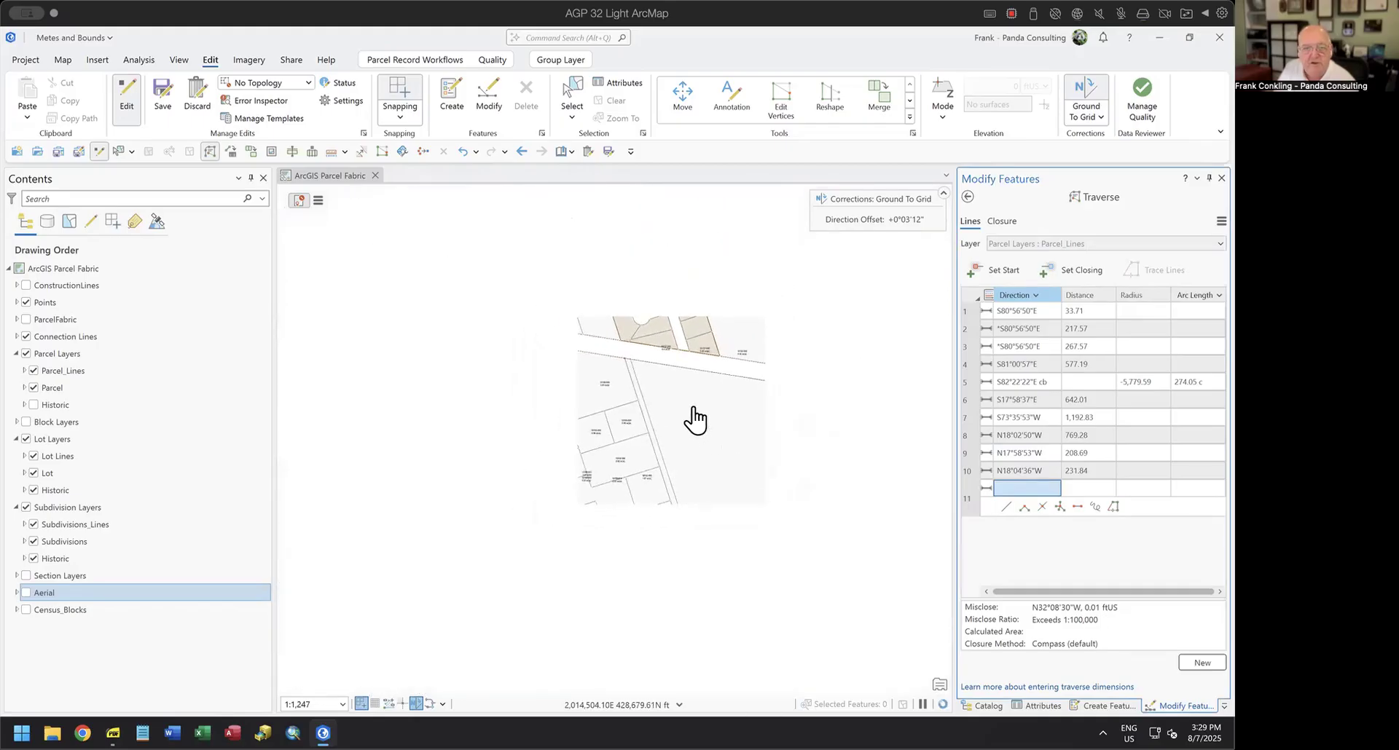
pyautogui.moveTo(763, 458); pyautogui.dragTo(654, 410)
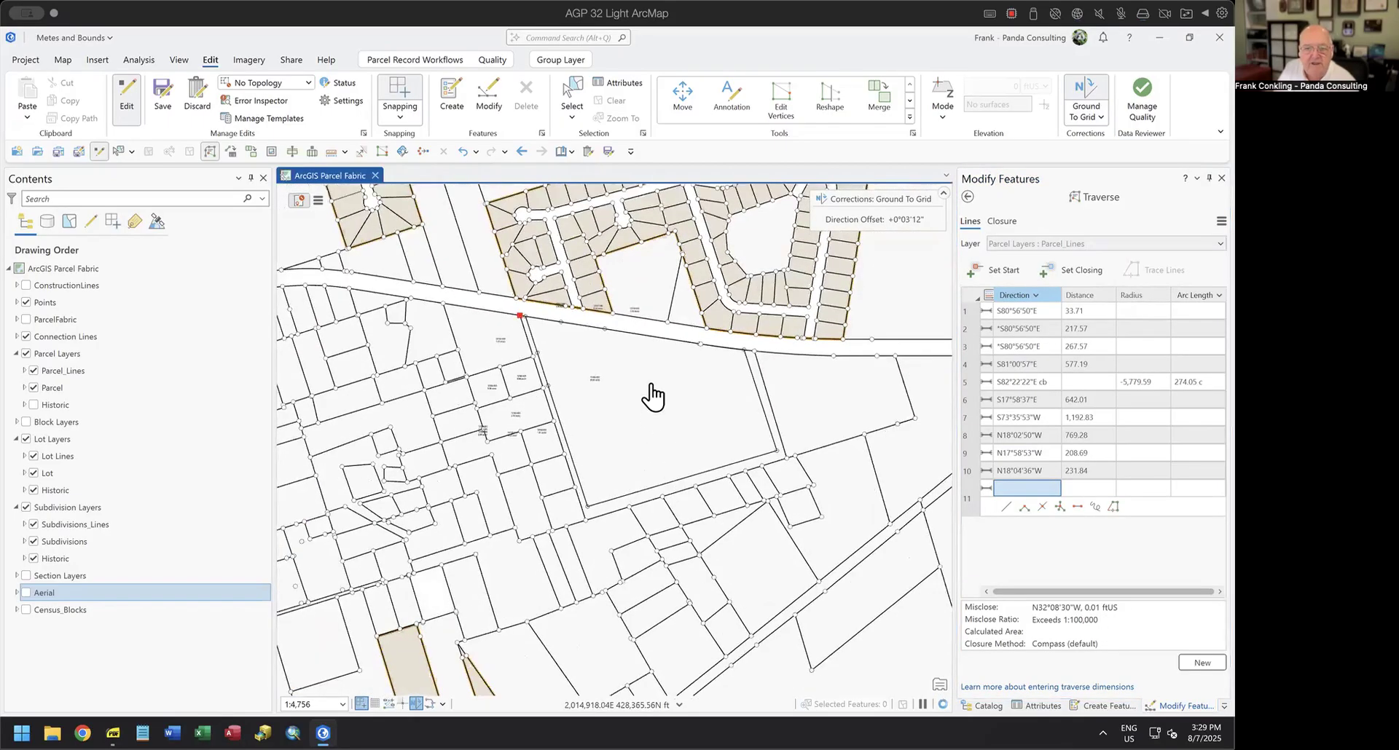
pyautogui.scroll(1, 653, 393)
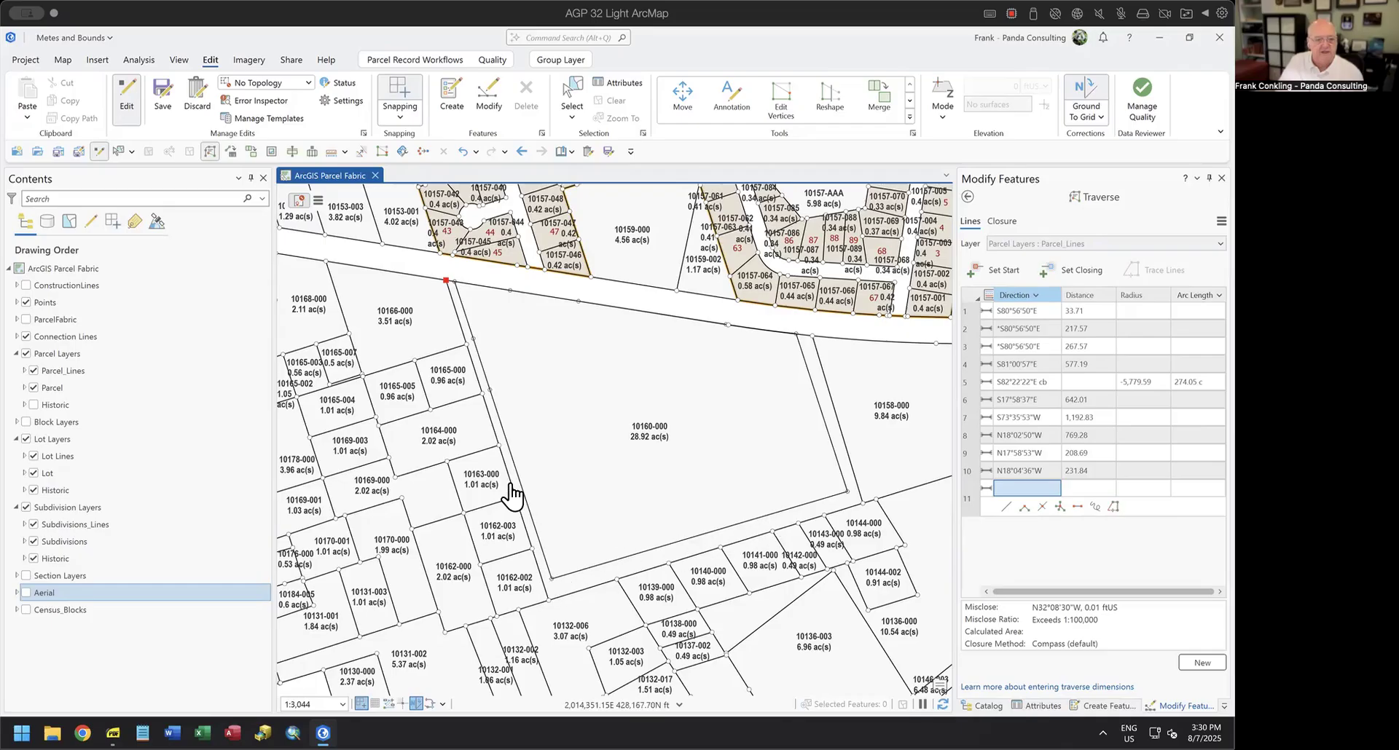
pyautogui.click(26, 593)
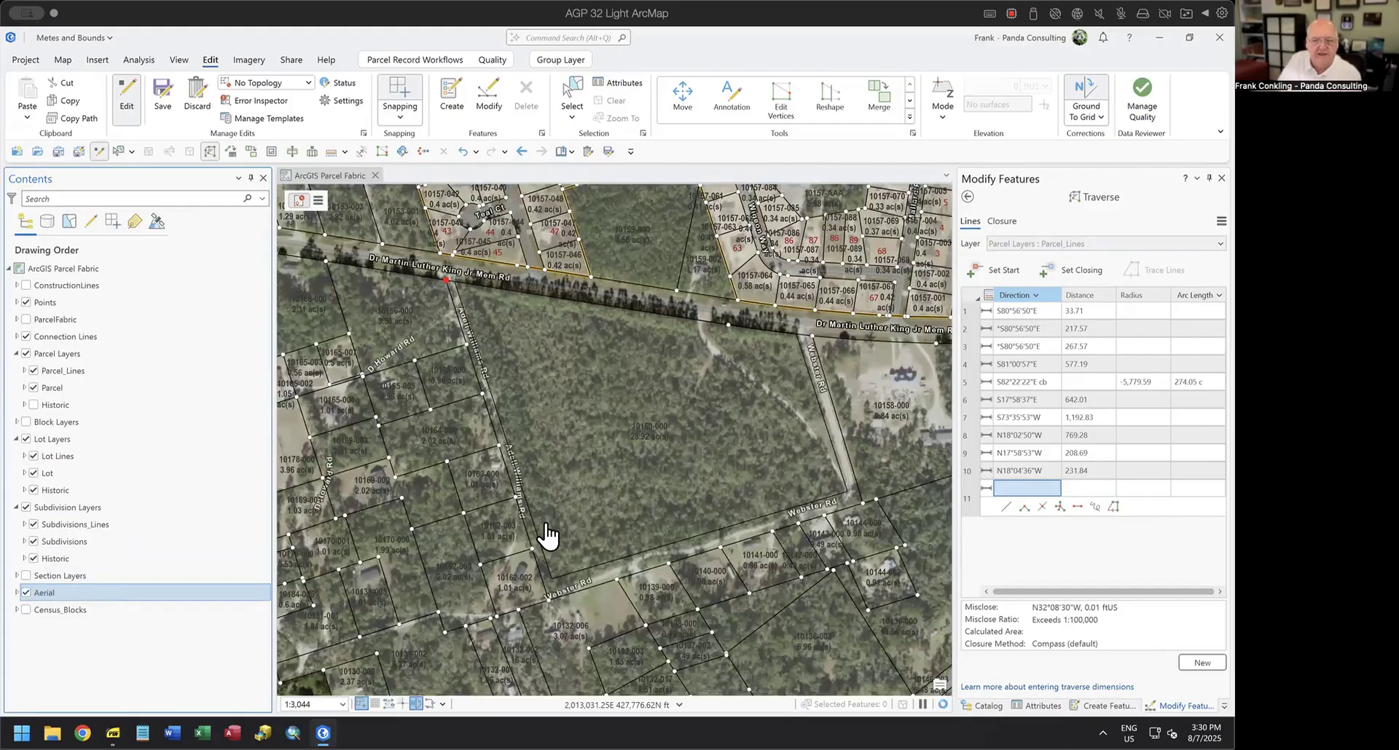
pyautogui.scroll(2, 845, 474)
pyautogui.scroll(5, 845, 474)
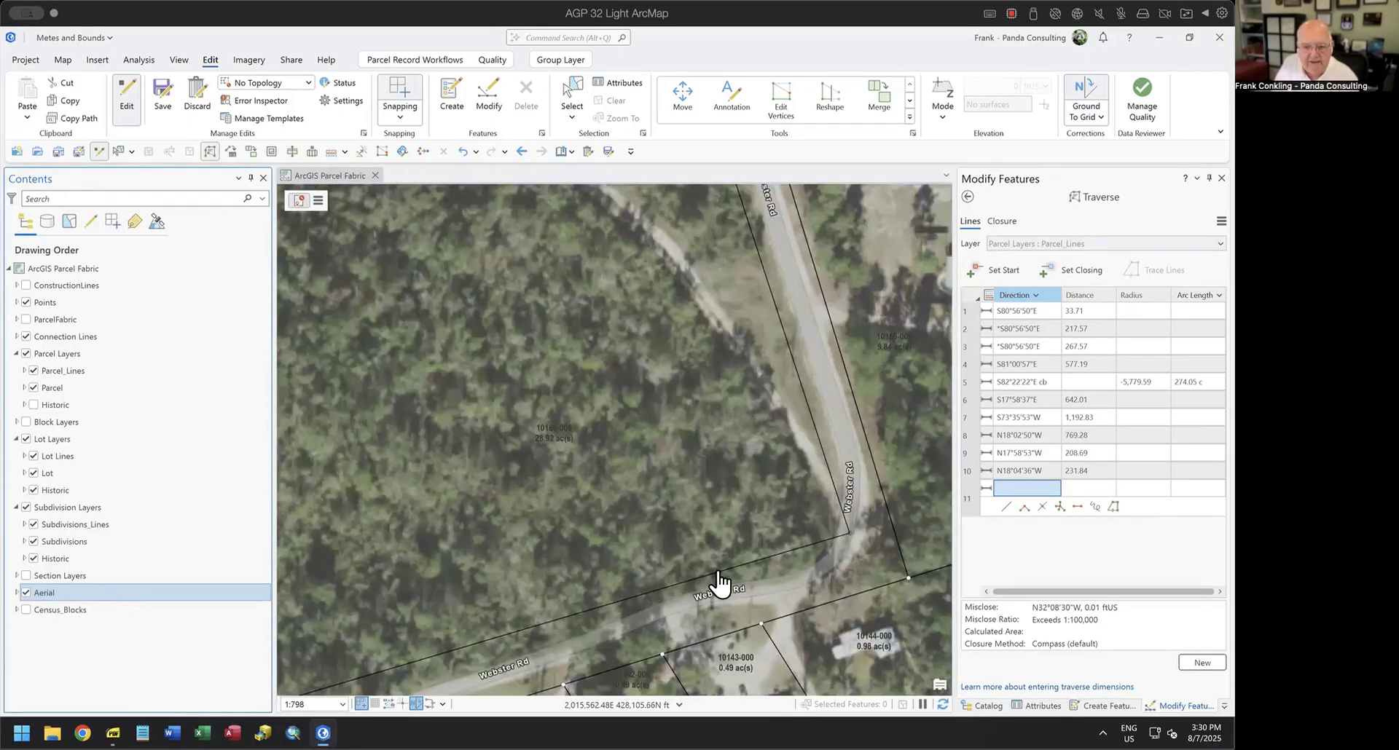
pyautogui.scroll(-2, 610, 602)
pyautogui.scroll(-2, 609, 601)
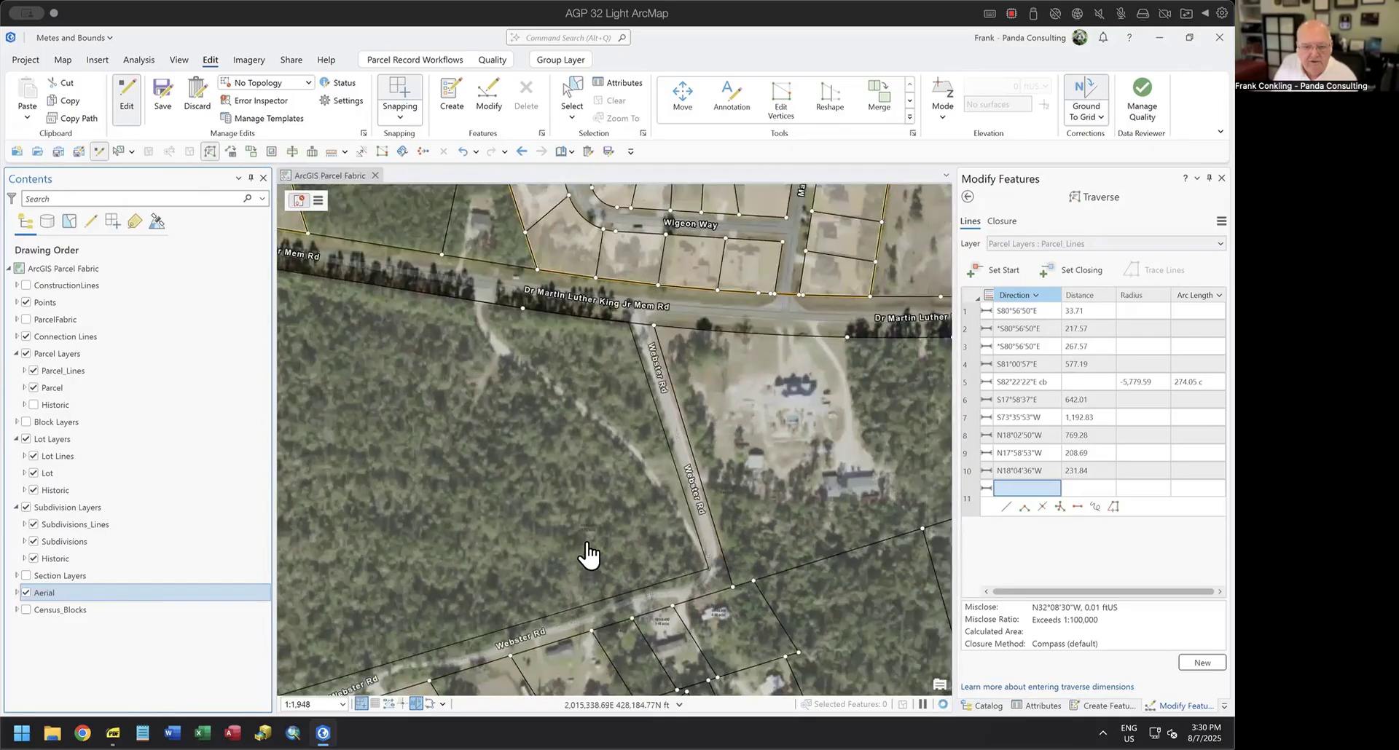
pyautogui.moveTo(587, 558); pyautogui.dragTo(873, 404)
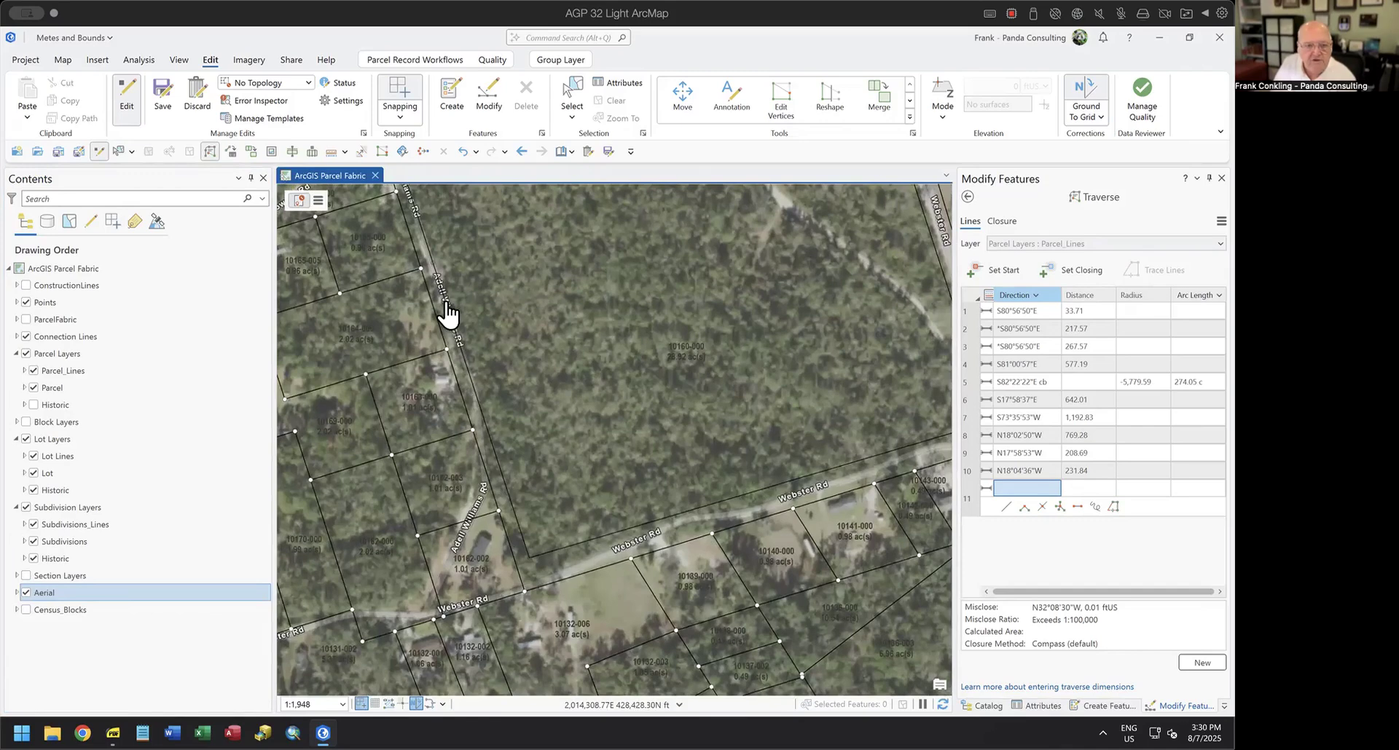
pyautogui.scroll(2, 446, 314)
pyautogui.scroll(-2, 446, 316)
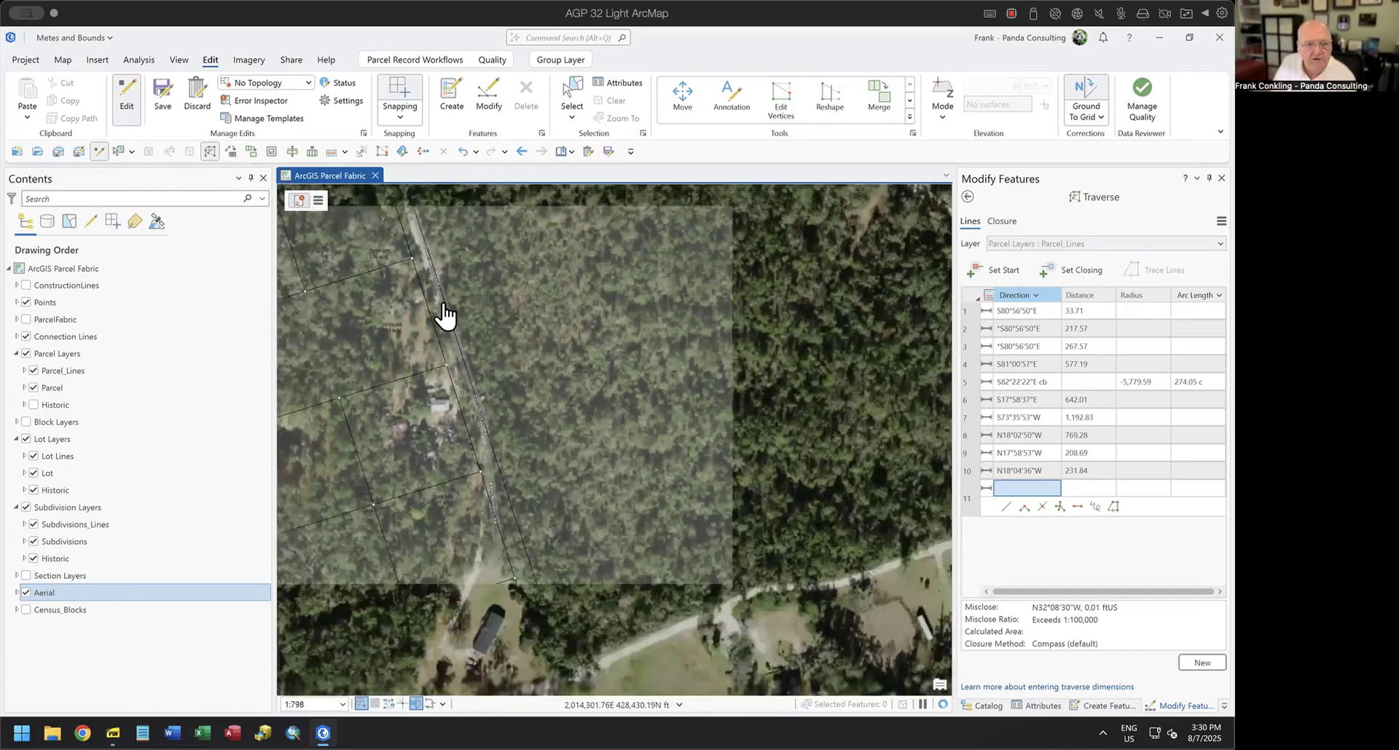
pyautogui.moveTo(507, 338); pyautogui.dragTo(571, 463)
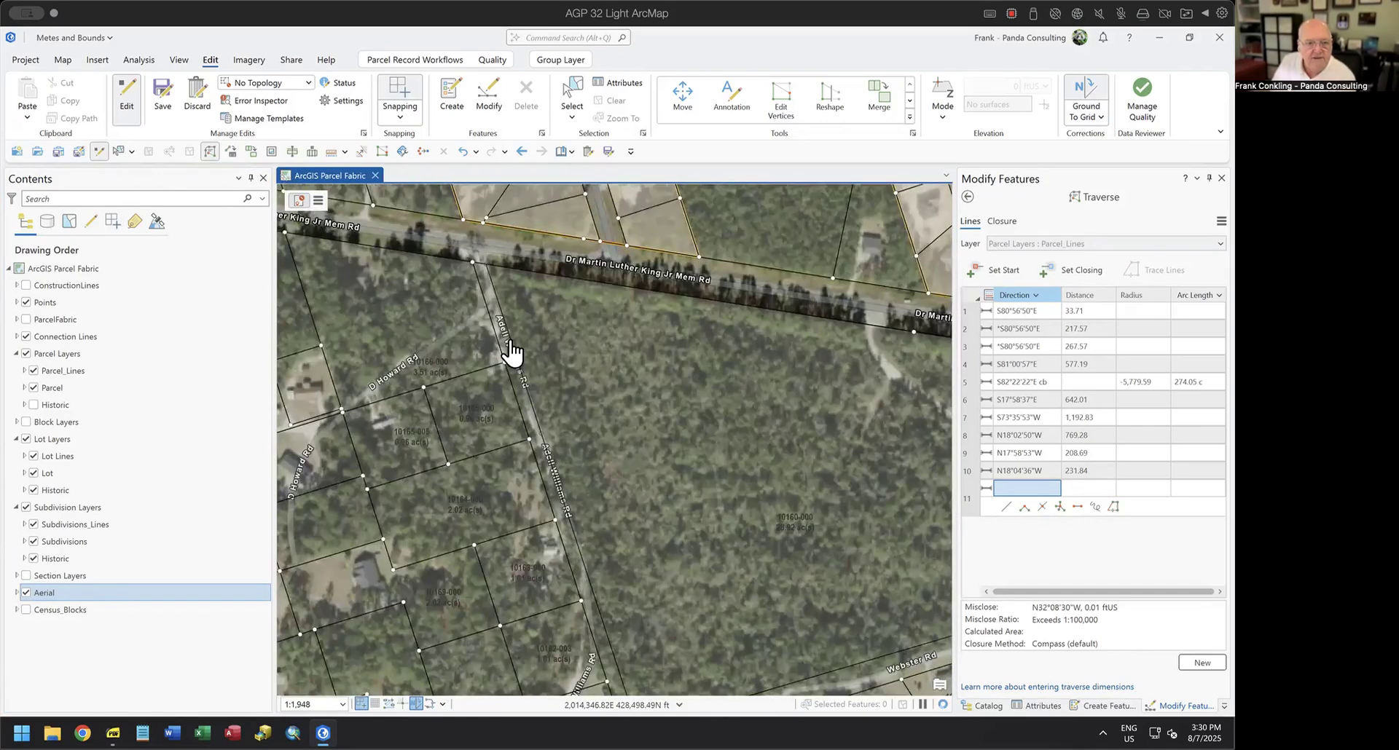
pyautogui.scroll(-1, 636, 400)
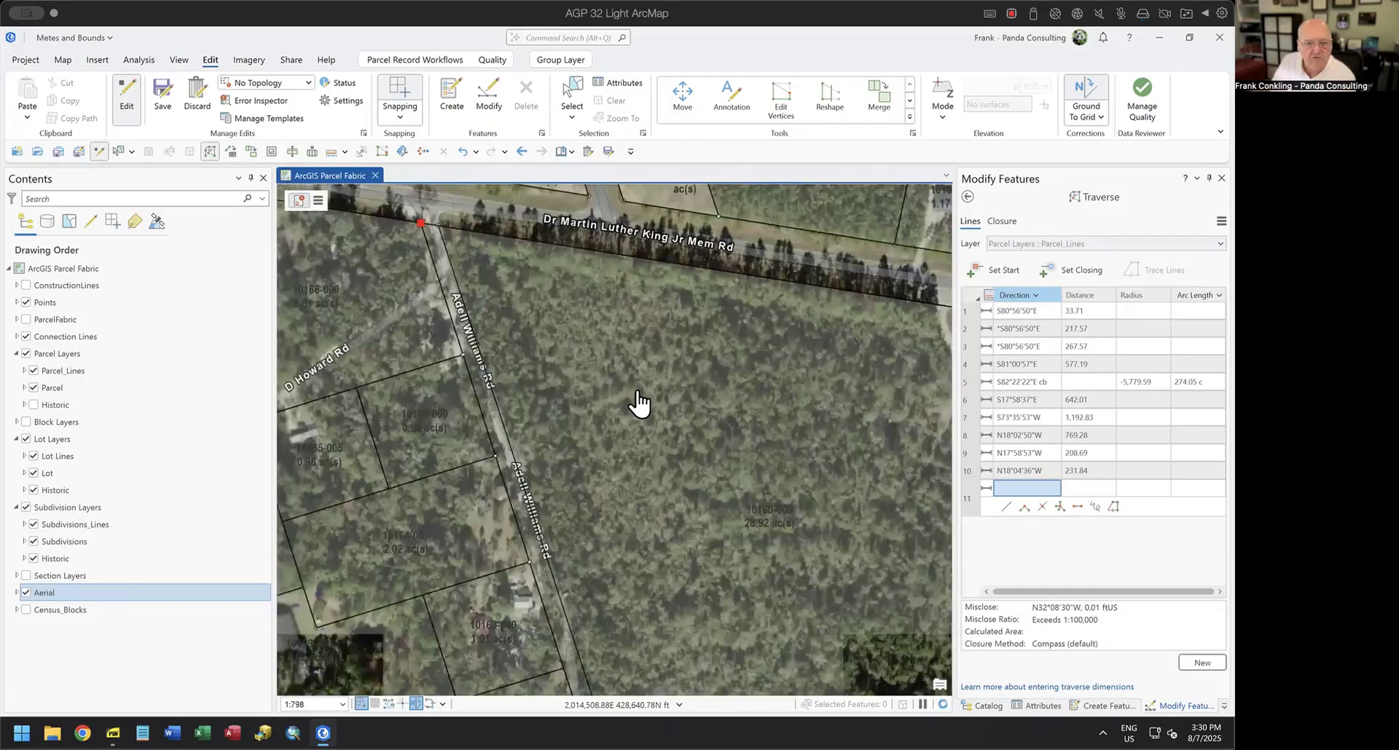
pyautogui.moveTo(719, 429); pyautogui.dragTo(643, 392)
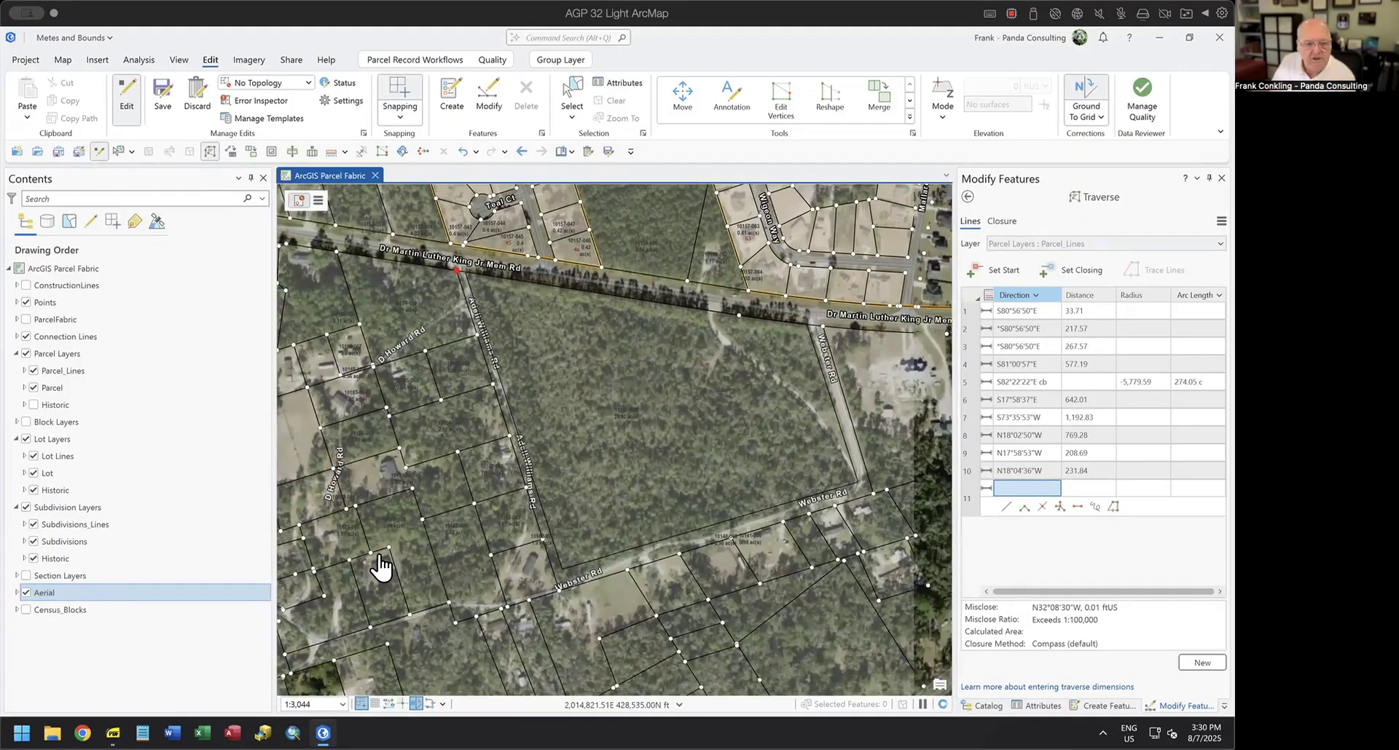
pyautogui.click(28, 591)
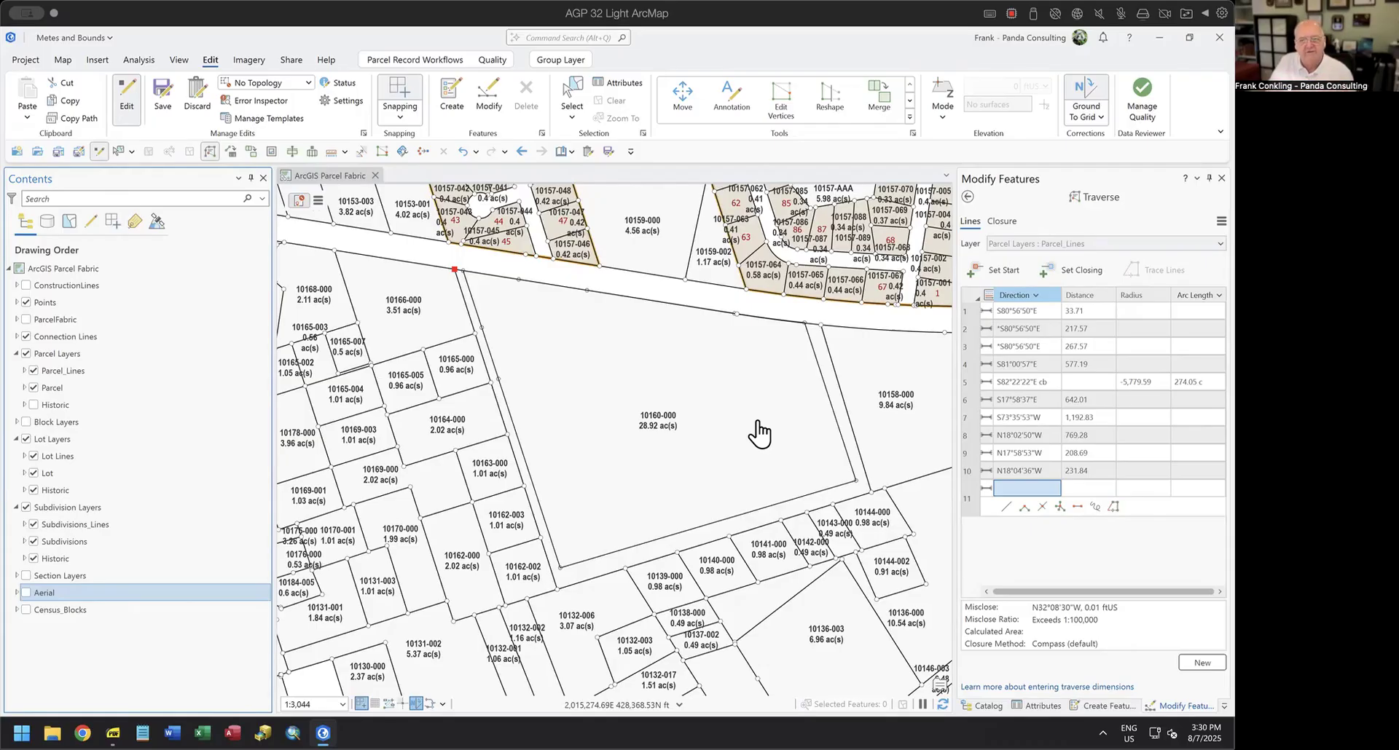
# Compare the traversed curve's eastern end with the existing parcel boundary, and reread the curve call in Pleasant Ridge Legal.png.
pyautogui.scroll(6, 804, 318)
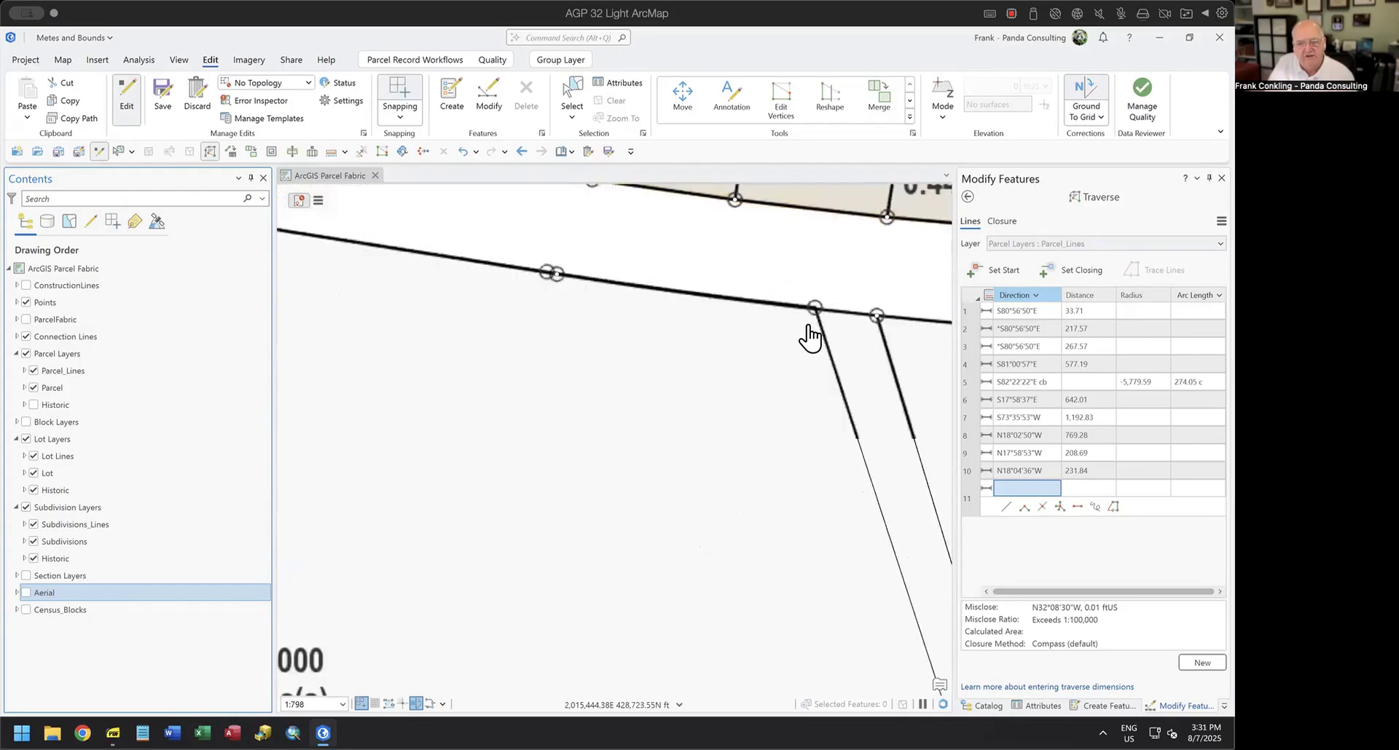
pyautogui.scroll(5, 816, 320)
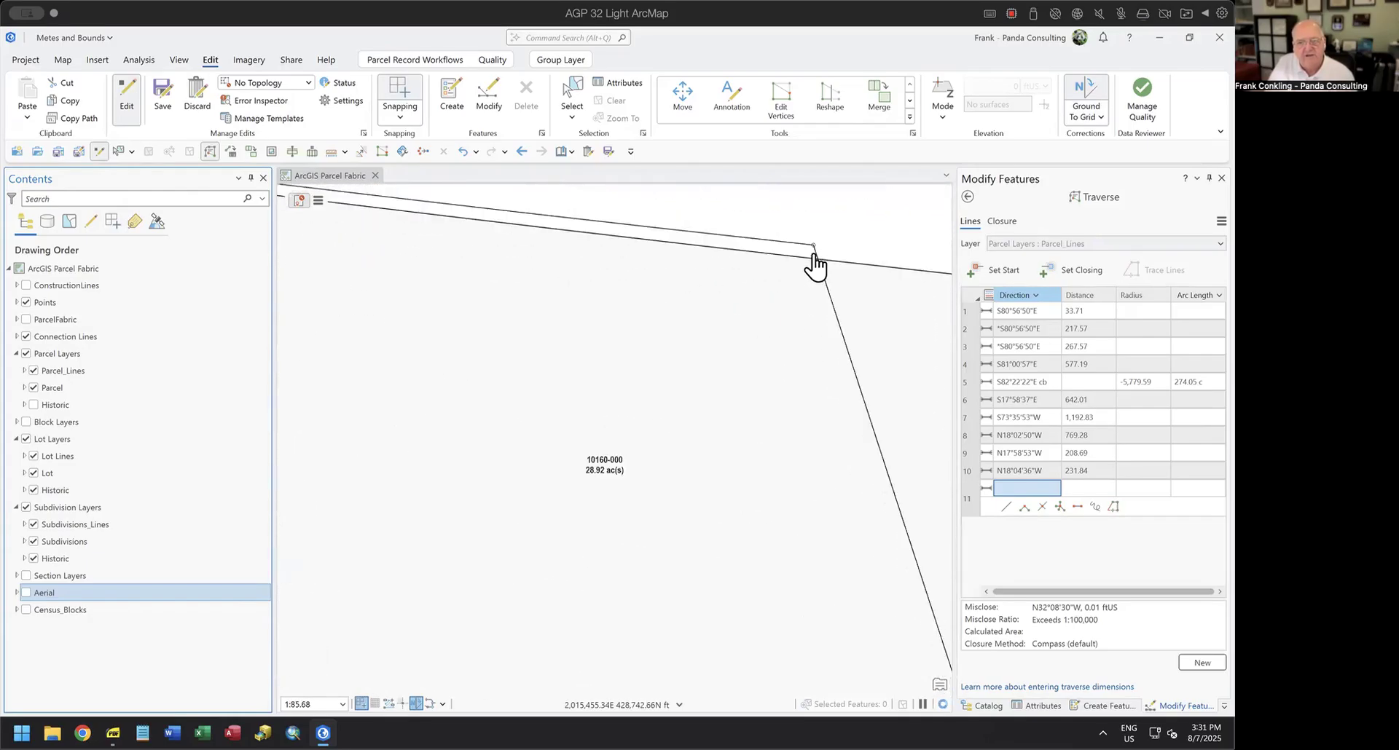
pyautogui.scroll(-3, 816, 294)
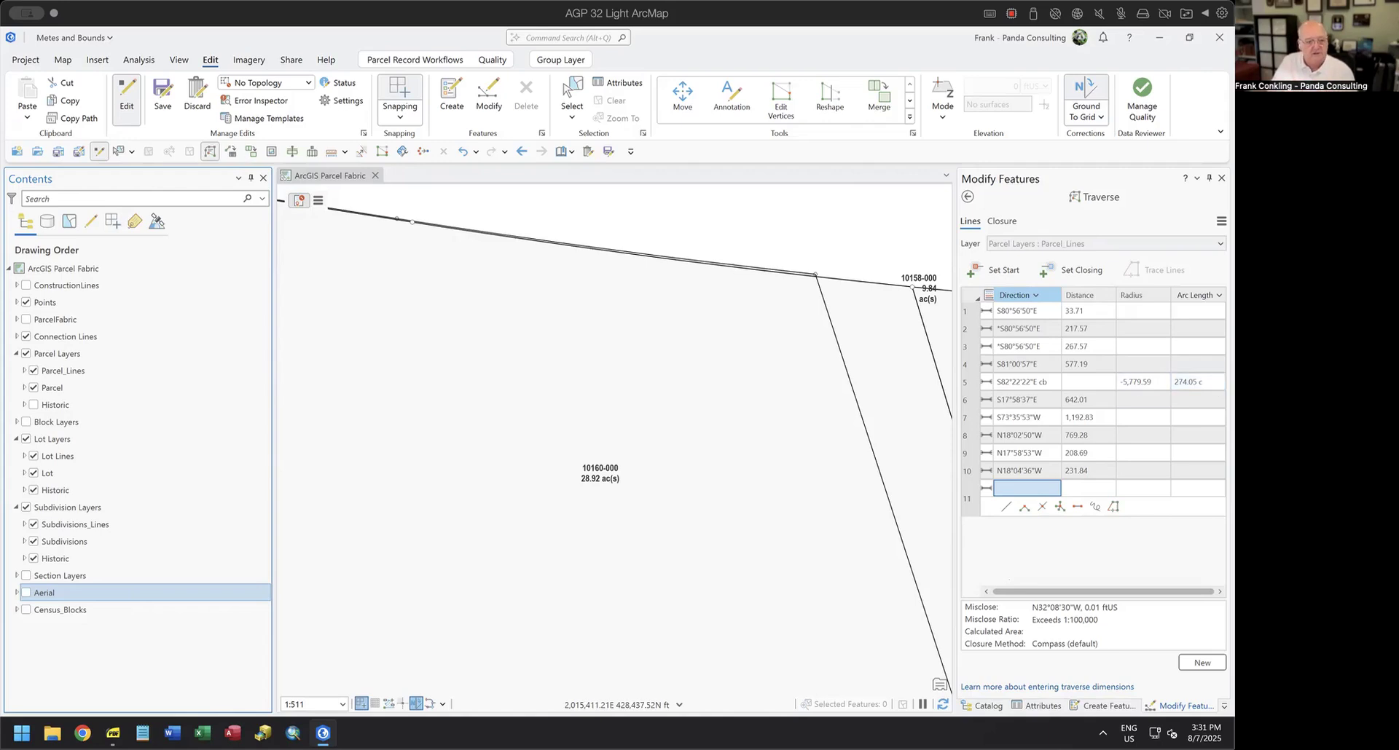
pyautogui.click(113, 733)
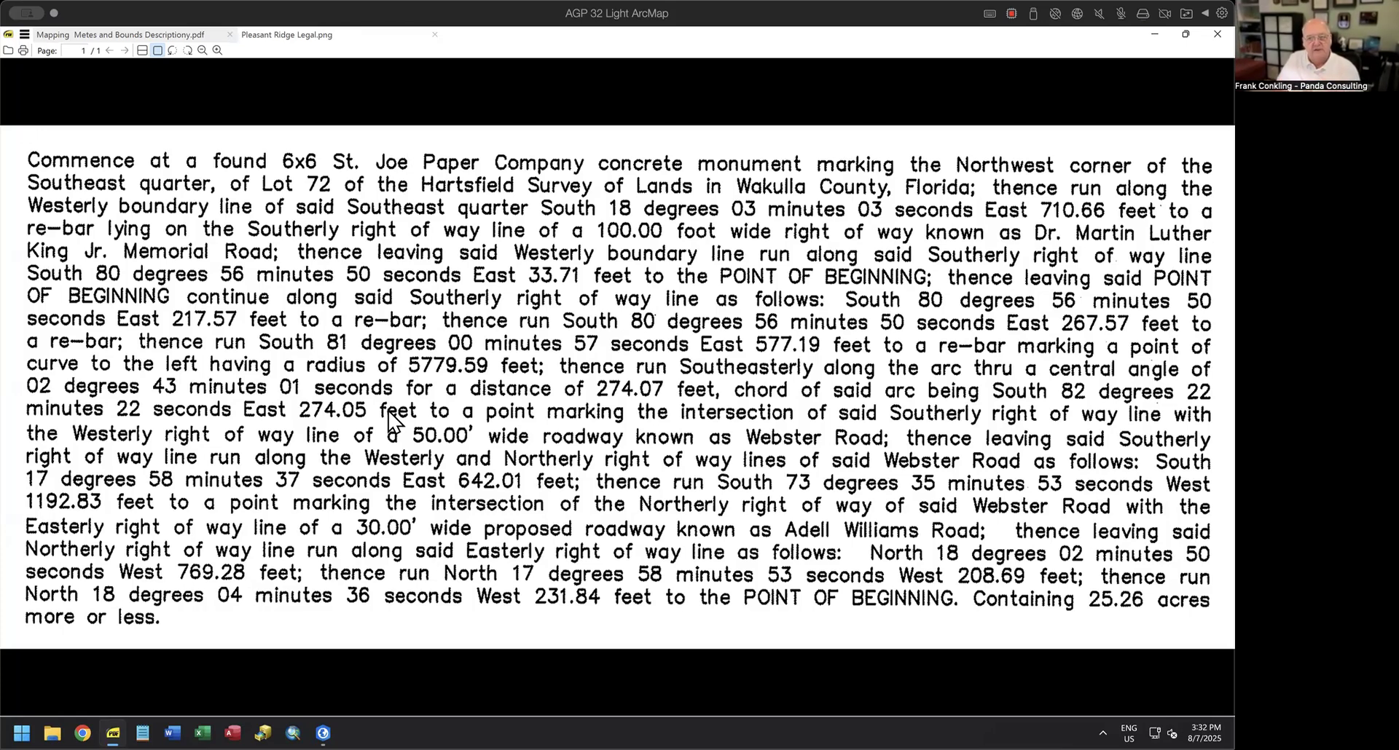
pyautogui.click(1154, 34)
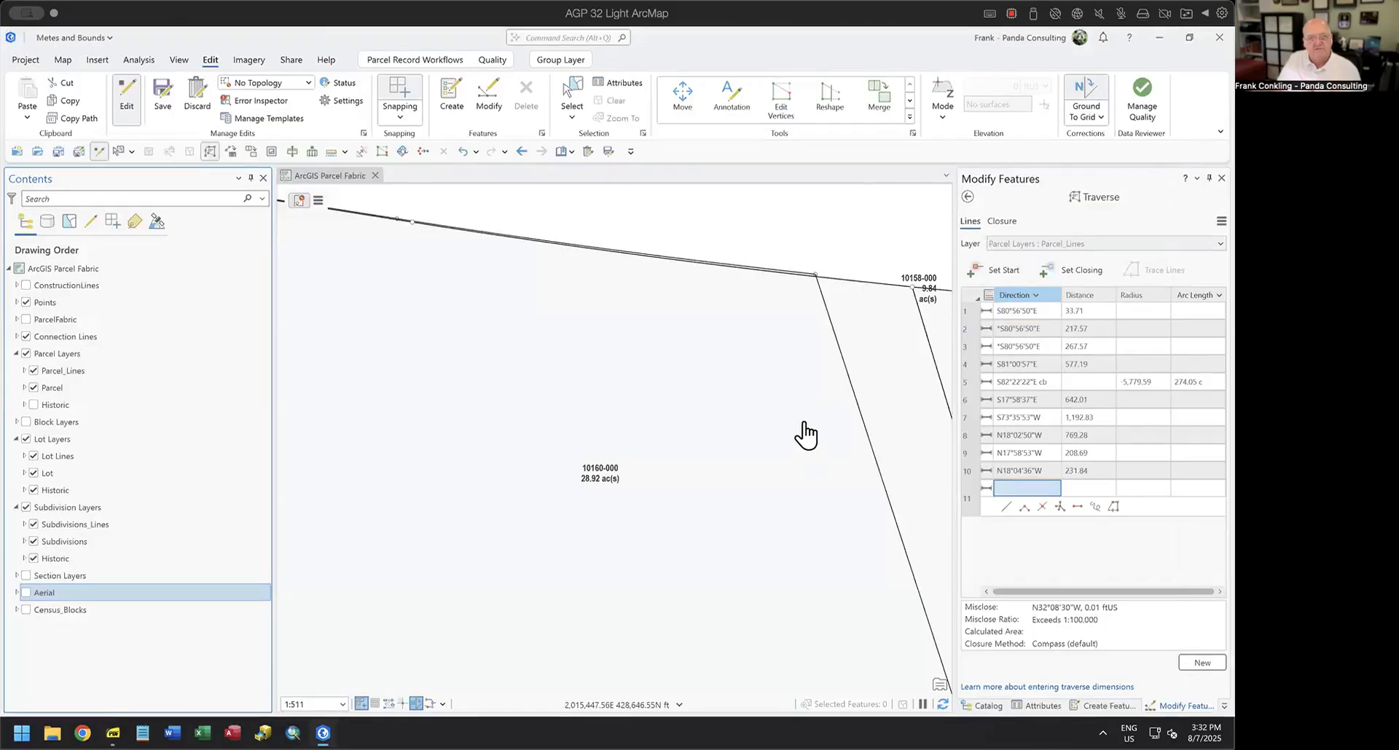
# Select traverse courses 2 through 10, which bound the parcel, leaving out the 33.71 ft tie course.
pyautogui.scroll(-2, 804, 434)
pyautogui.scroll(-2, 804, 434)
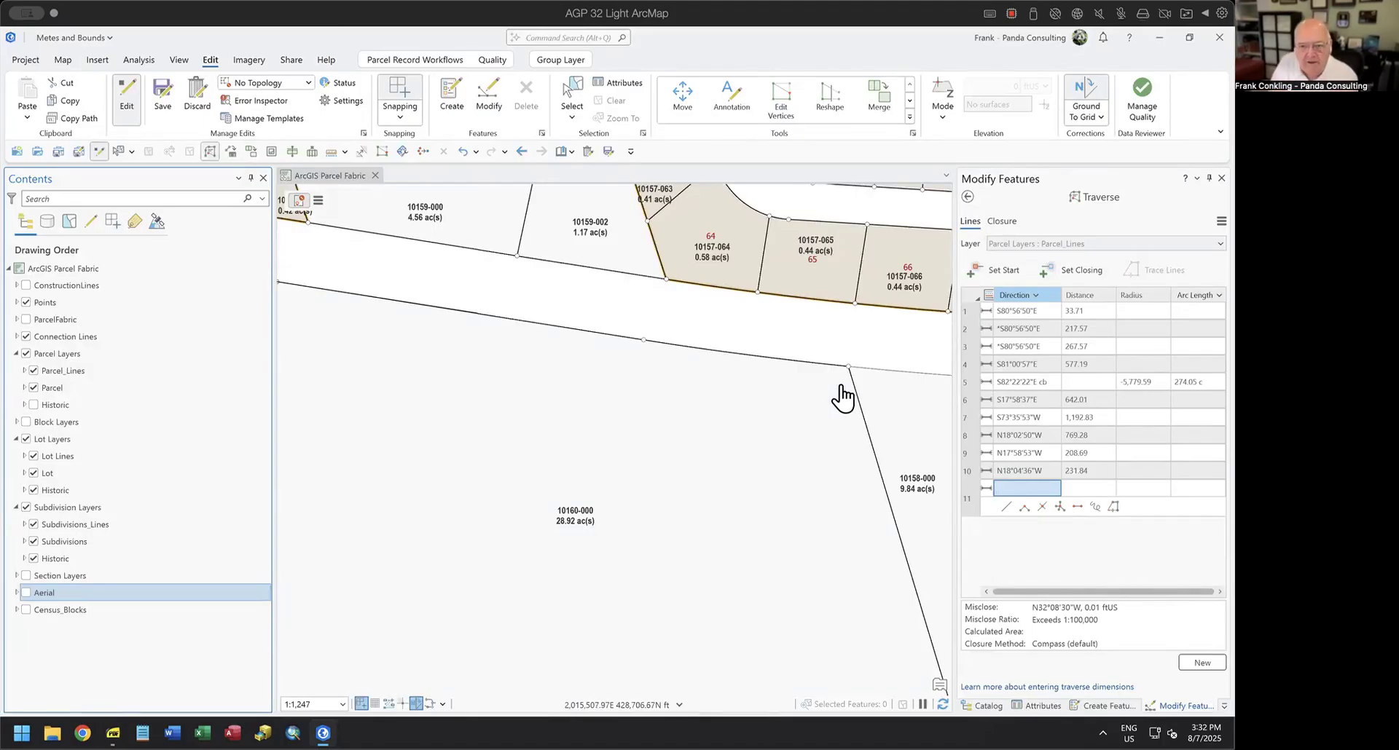
pyautogui.scroll(-4, 843, 397)
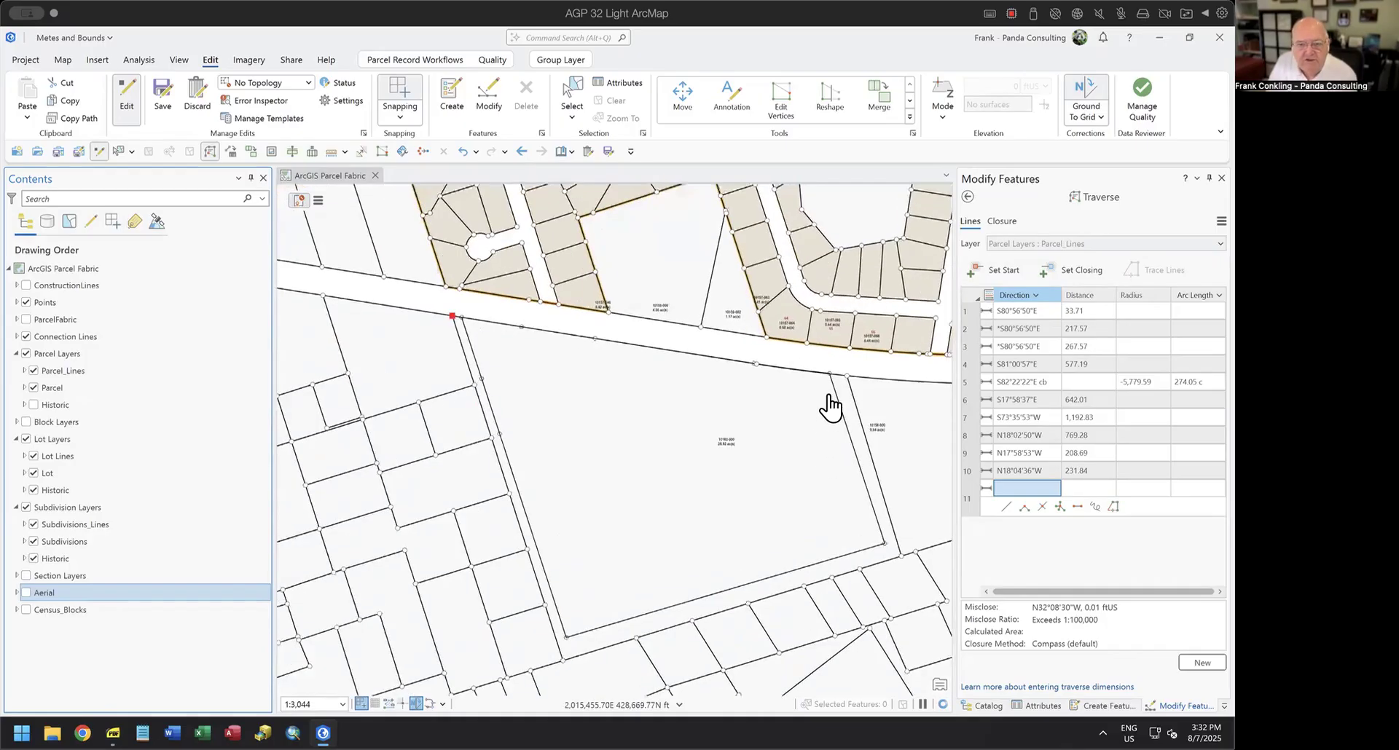
pyautogui.scroll(4, 830, 406)
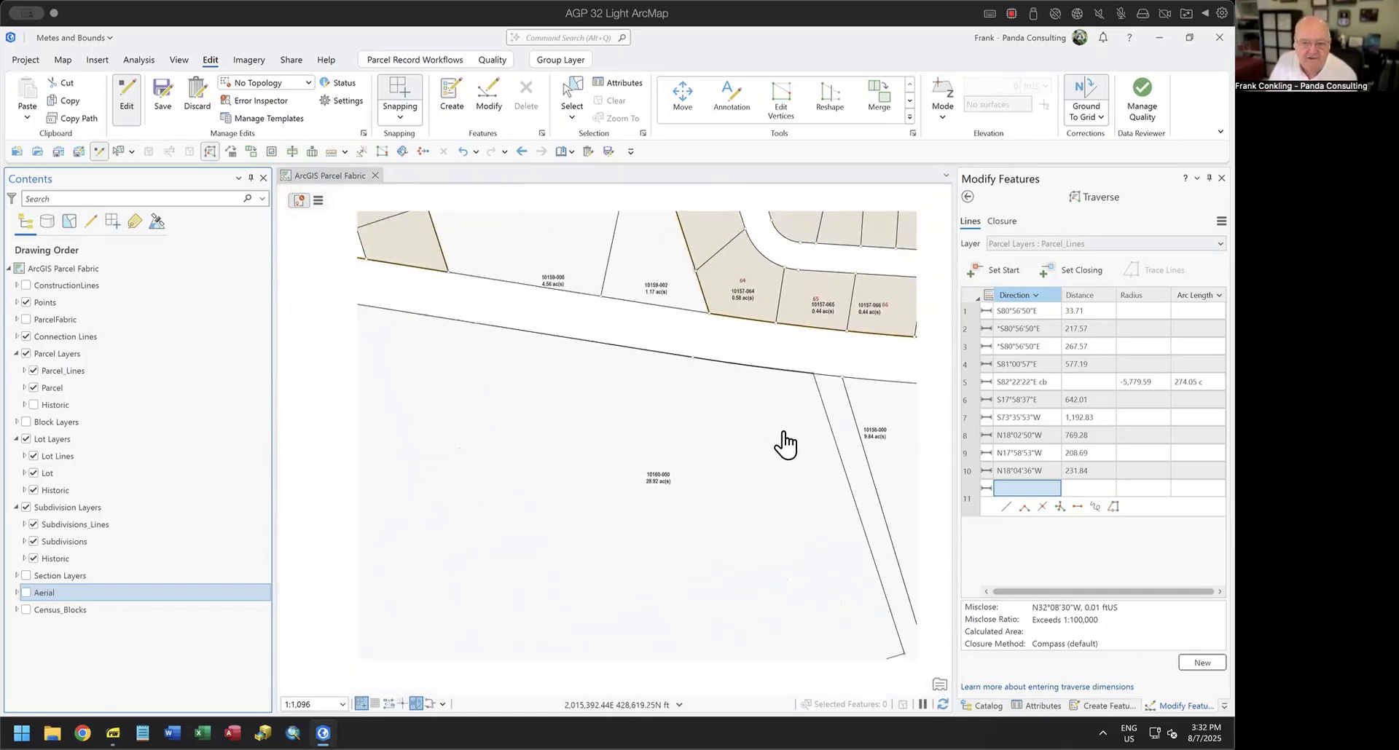
pyautogui.scroll(-4, 785, 444)
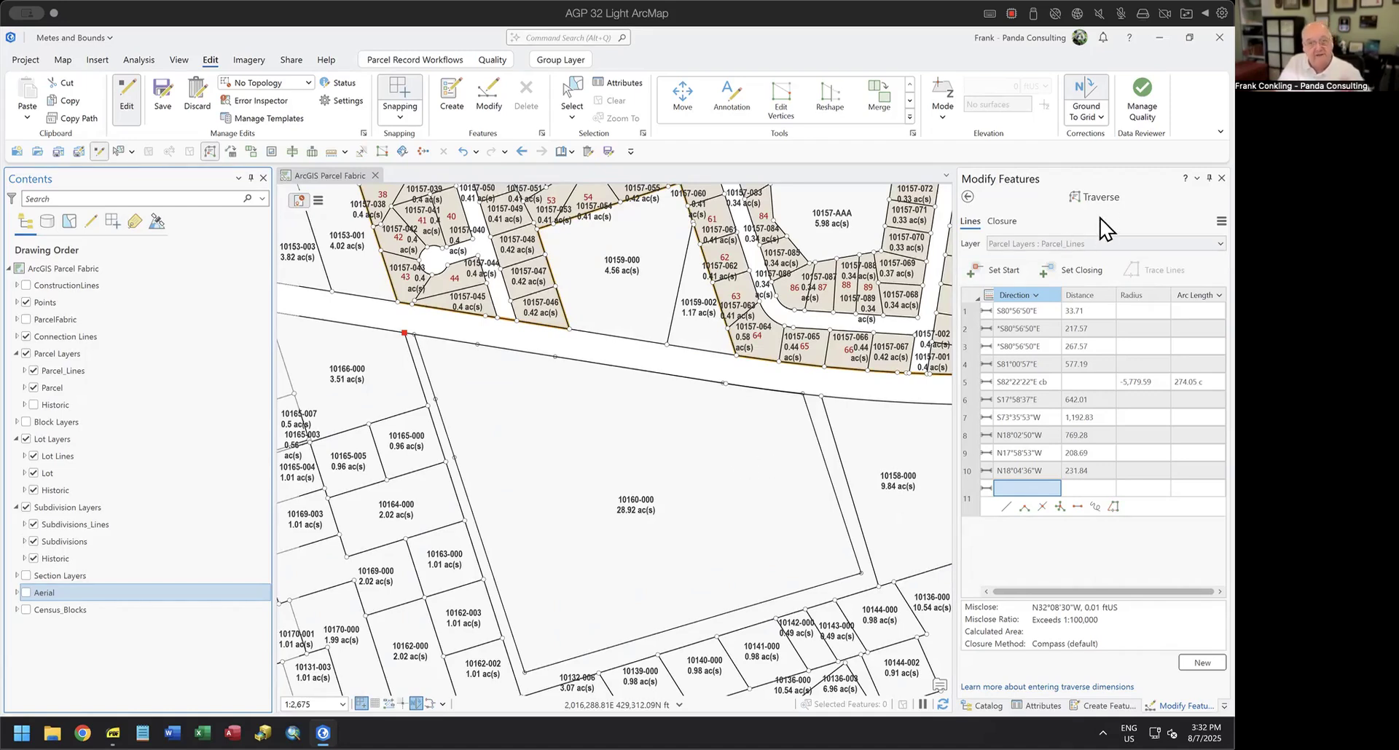
pyautogui.click(970, 331)
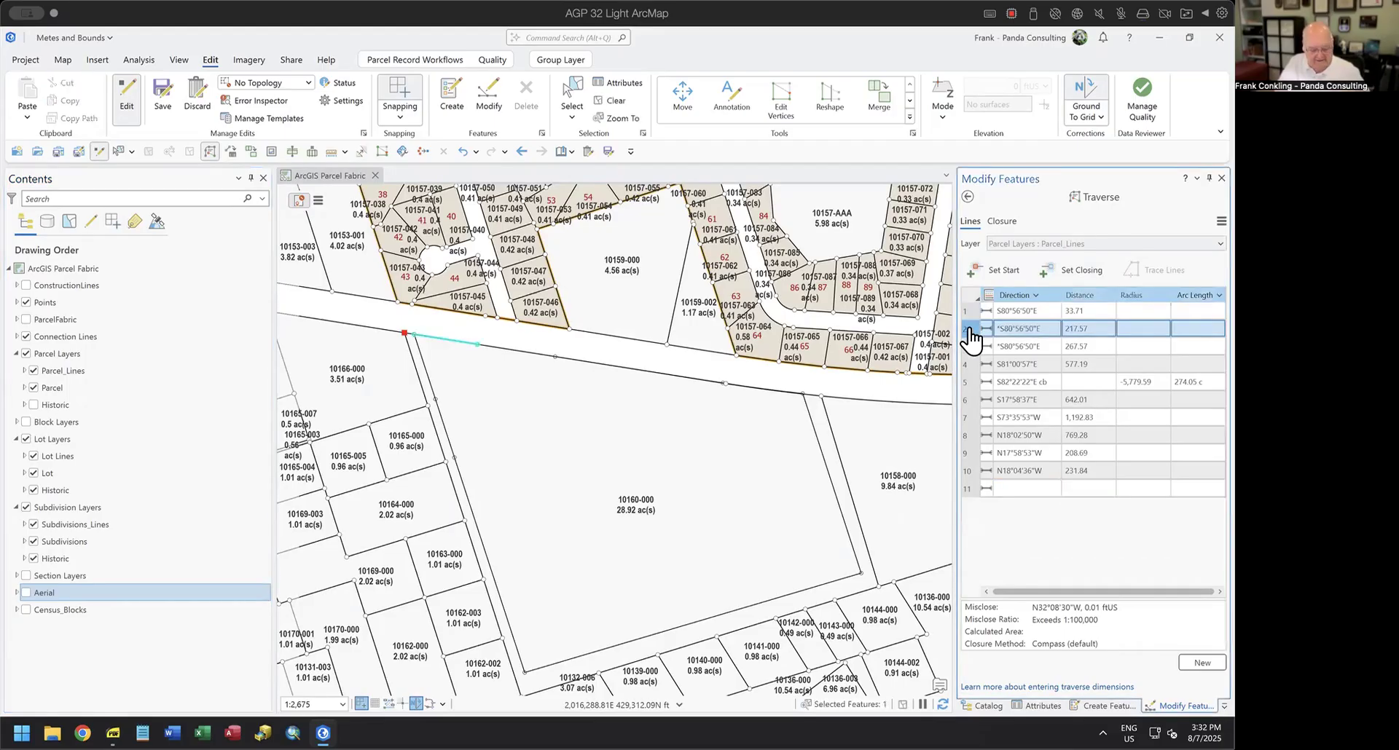
pyautogui.keyDown('shift'); pyautogui.click(965, 472); pyautogui.keyUp('shift')
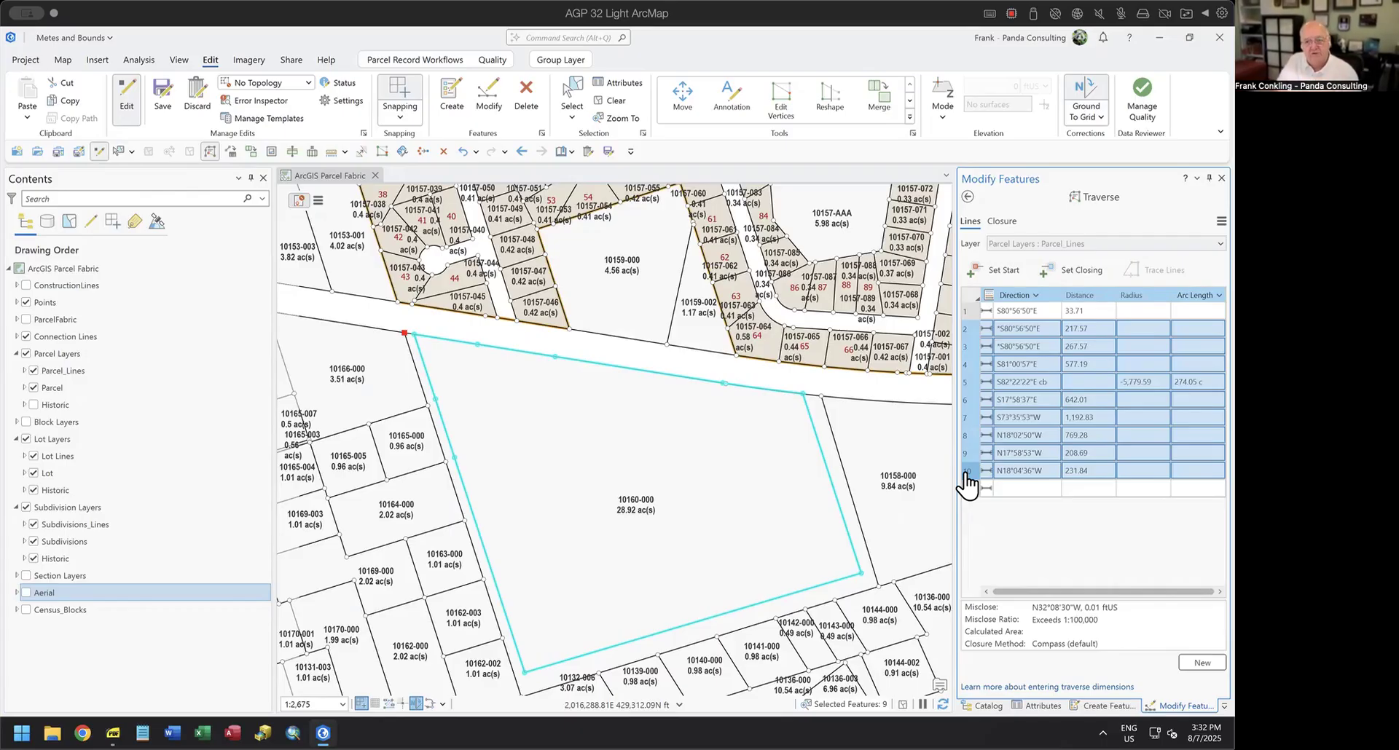
# Construct a polygon from the selected traverse lines using the Parcel template and the default cluster tolerance.
pyautogui.click(963, 195)
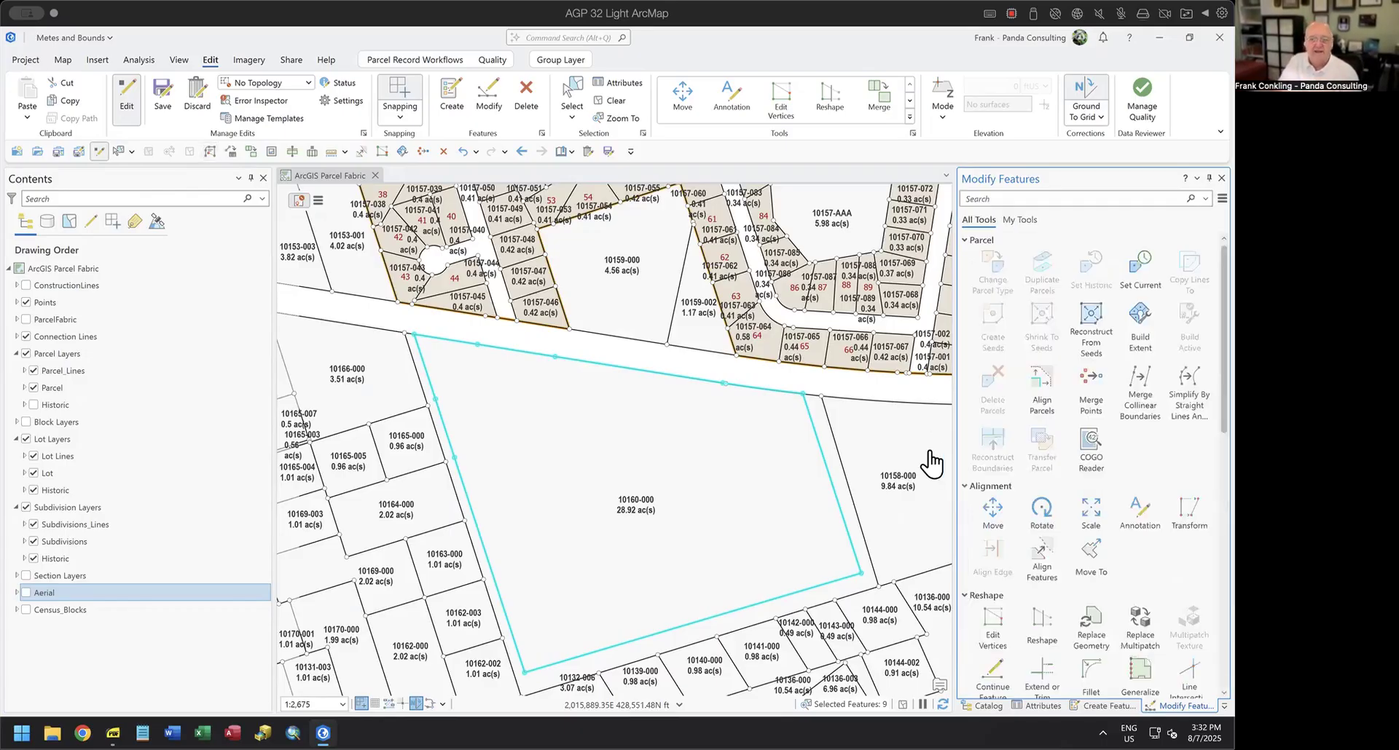
pyautogui.scroll(-5, 1180, 525)
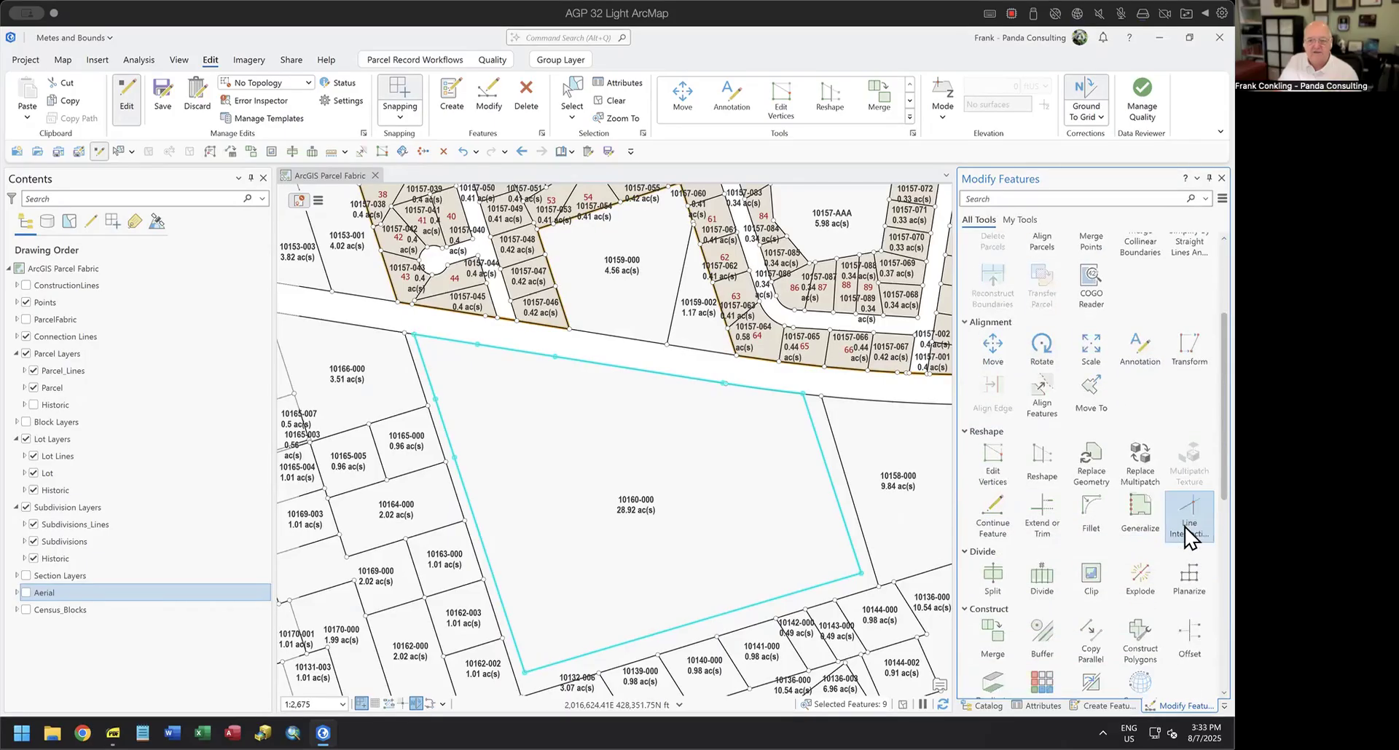
pyautogui.scroll(-2, 1186, 535)
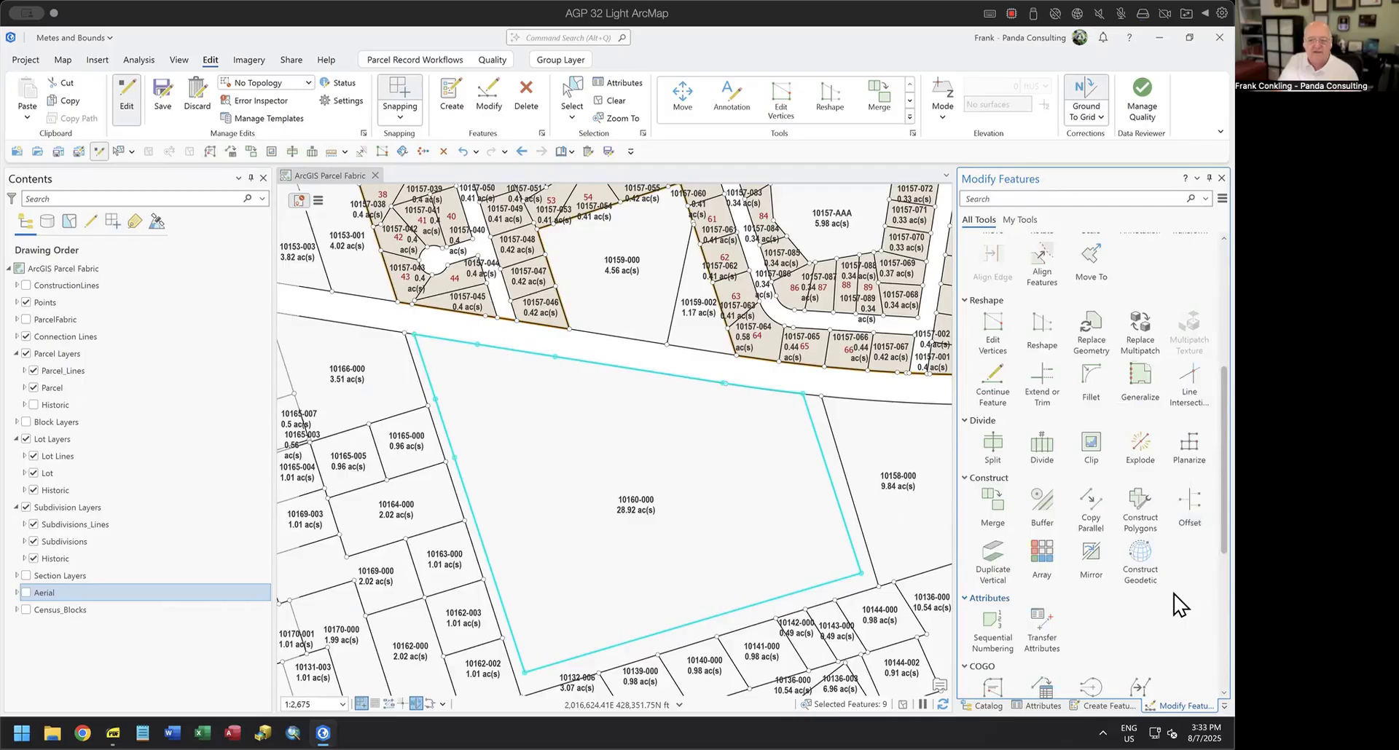
pyautogui.click(1135, 513)
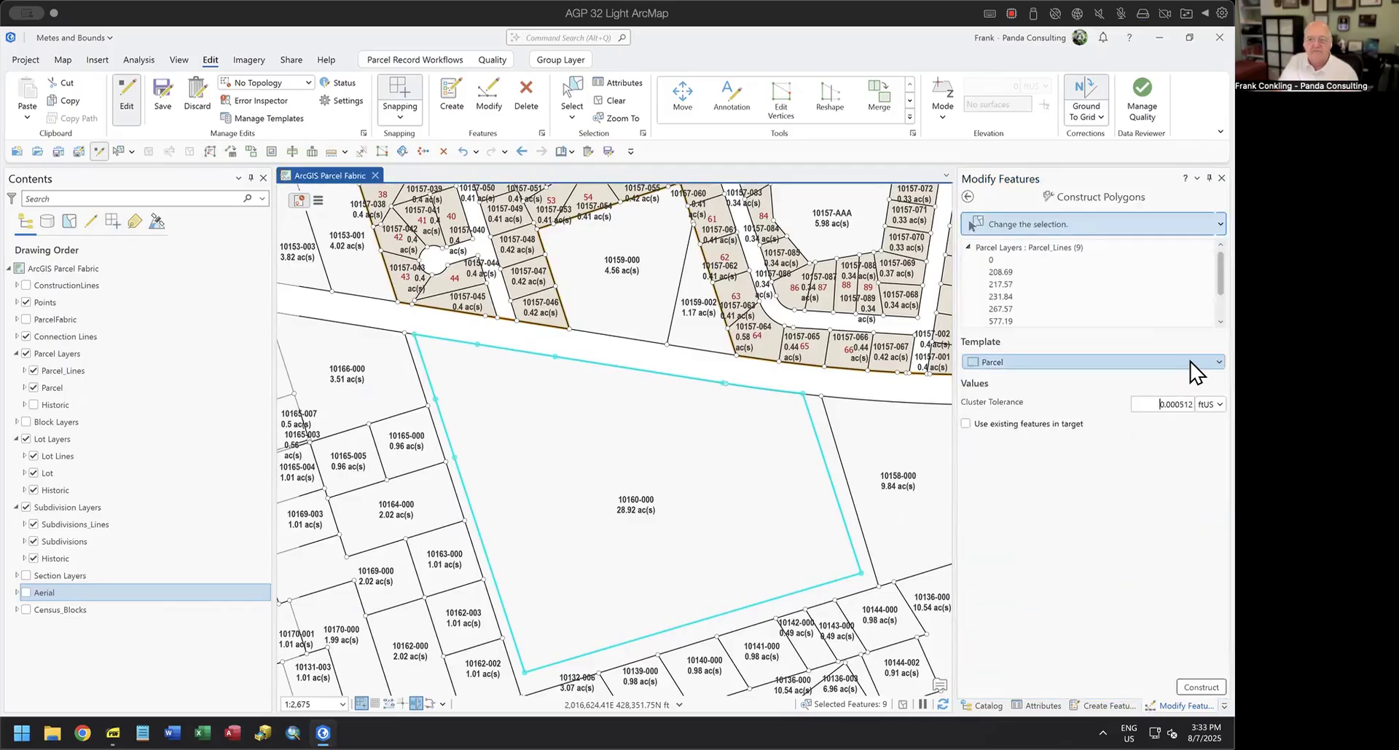
pyautogui.click(1191, 688)
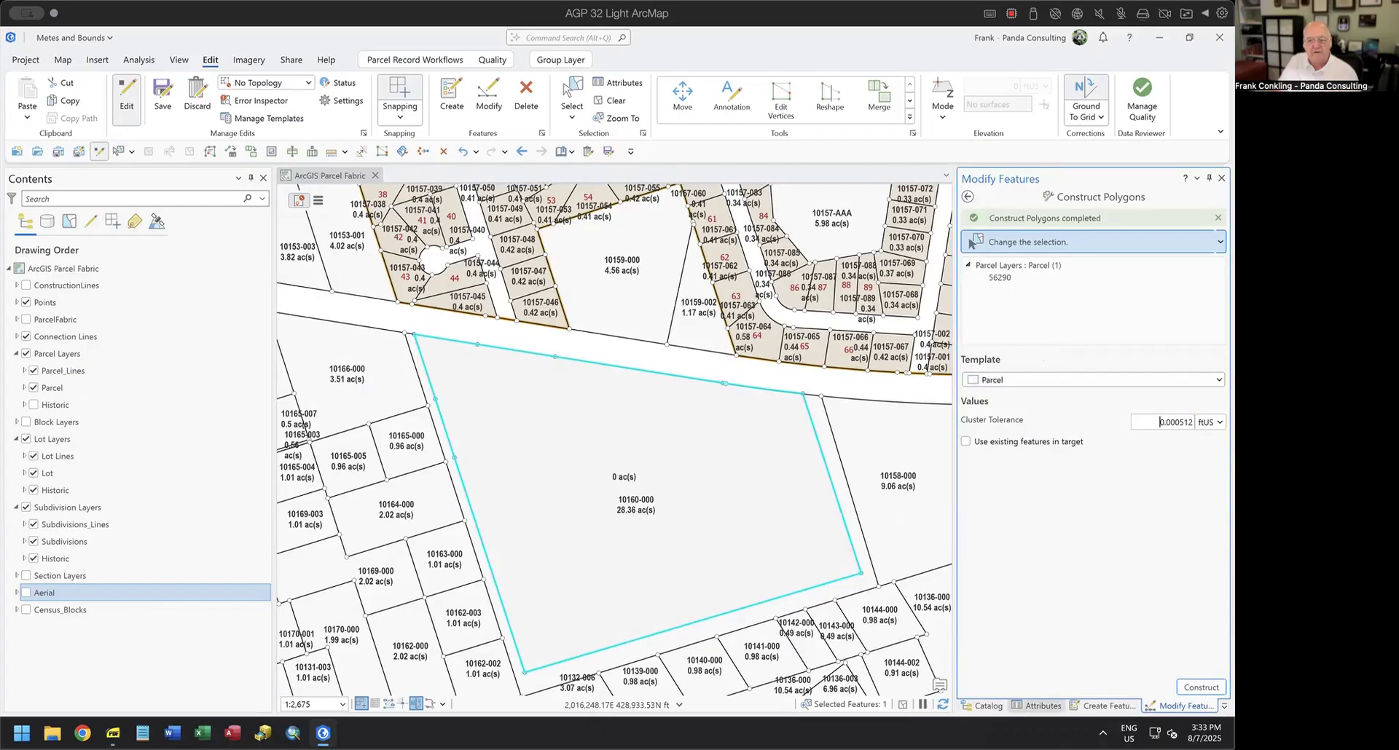
# Set the Parcel Number attribute of the newly constructed parcel to Demo.
pyautogui.click(1038, 702)
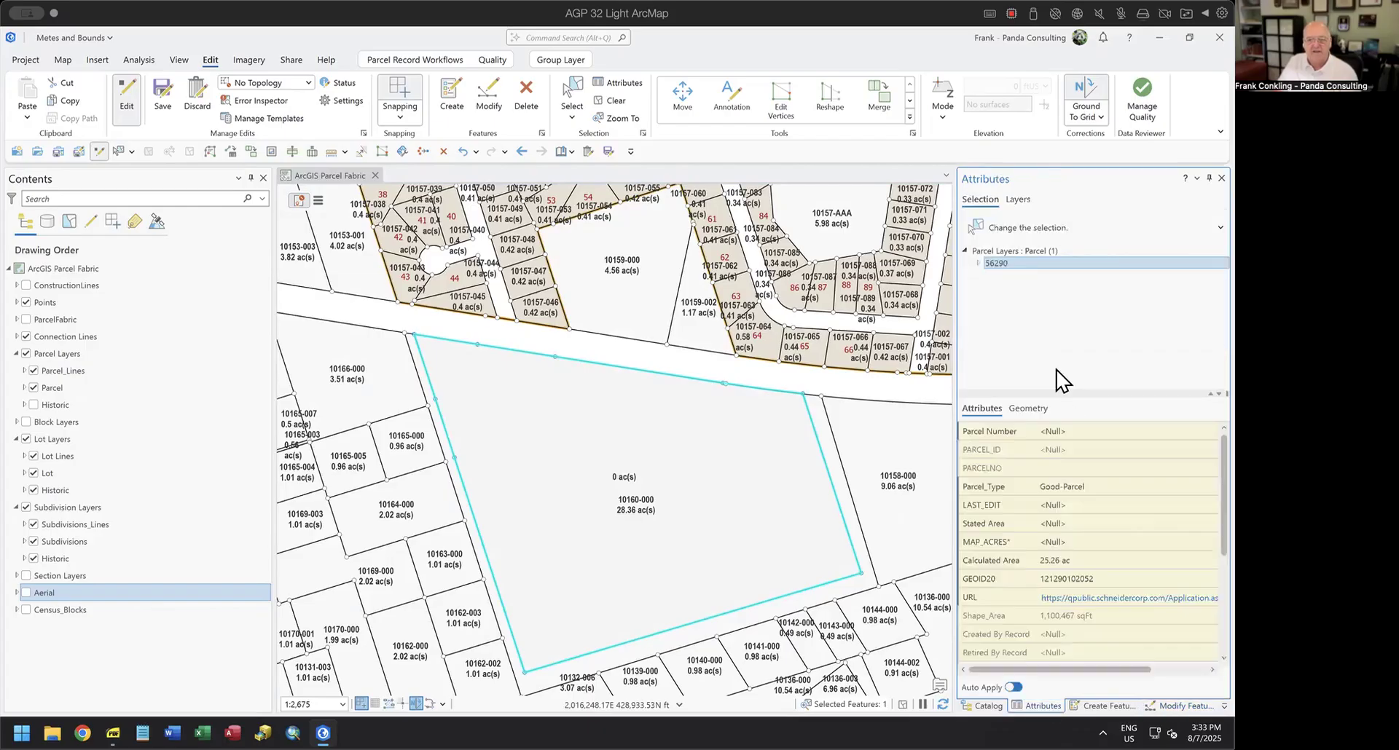
pyautogui.click(1004, 263)
pyautogui.doubleClick(1004, 264)
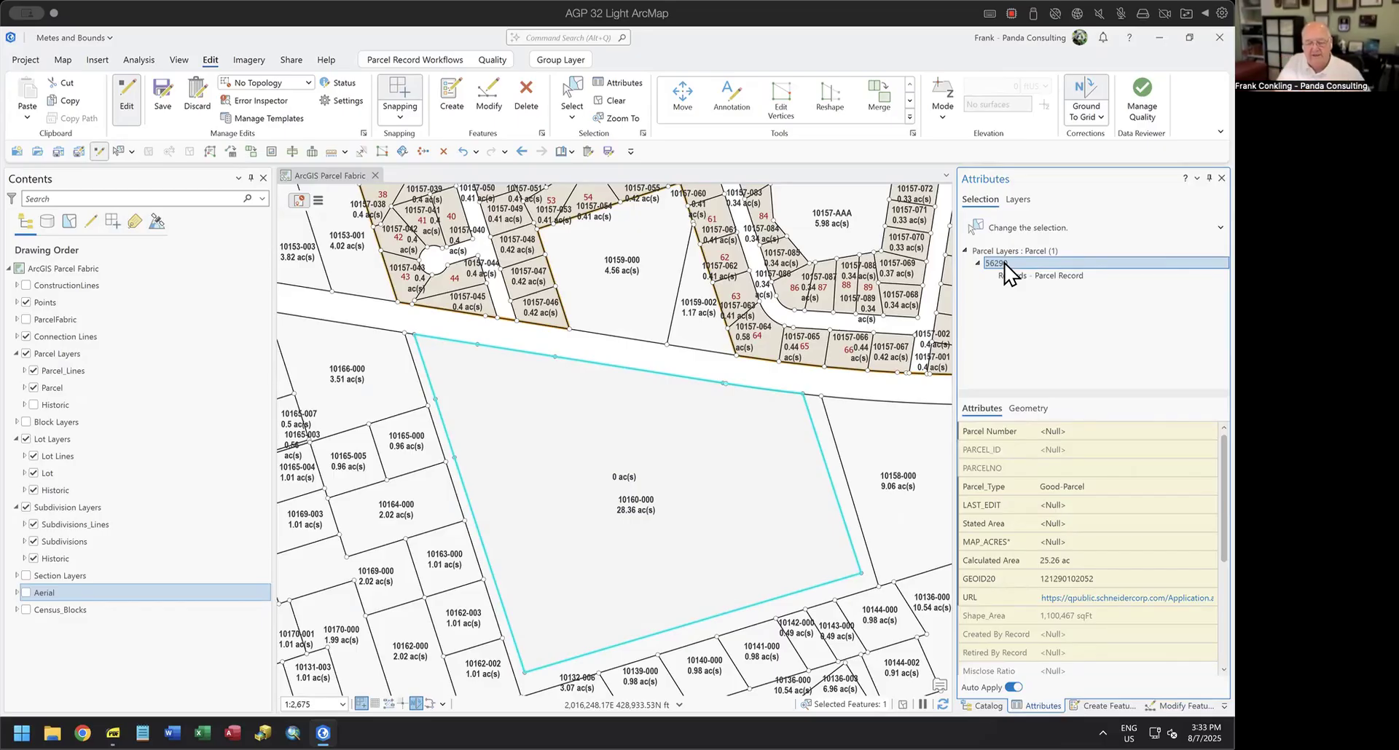
pyautogui.click(1061, 430)
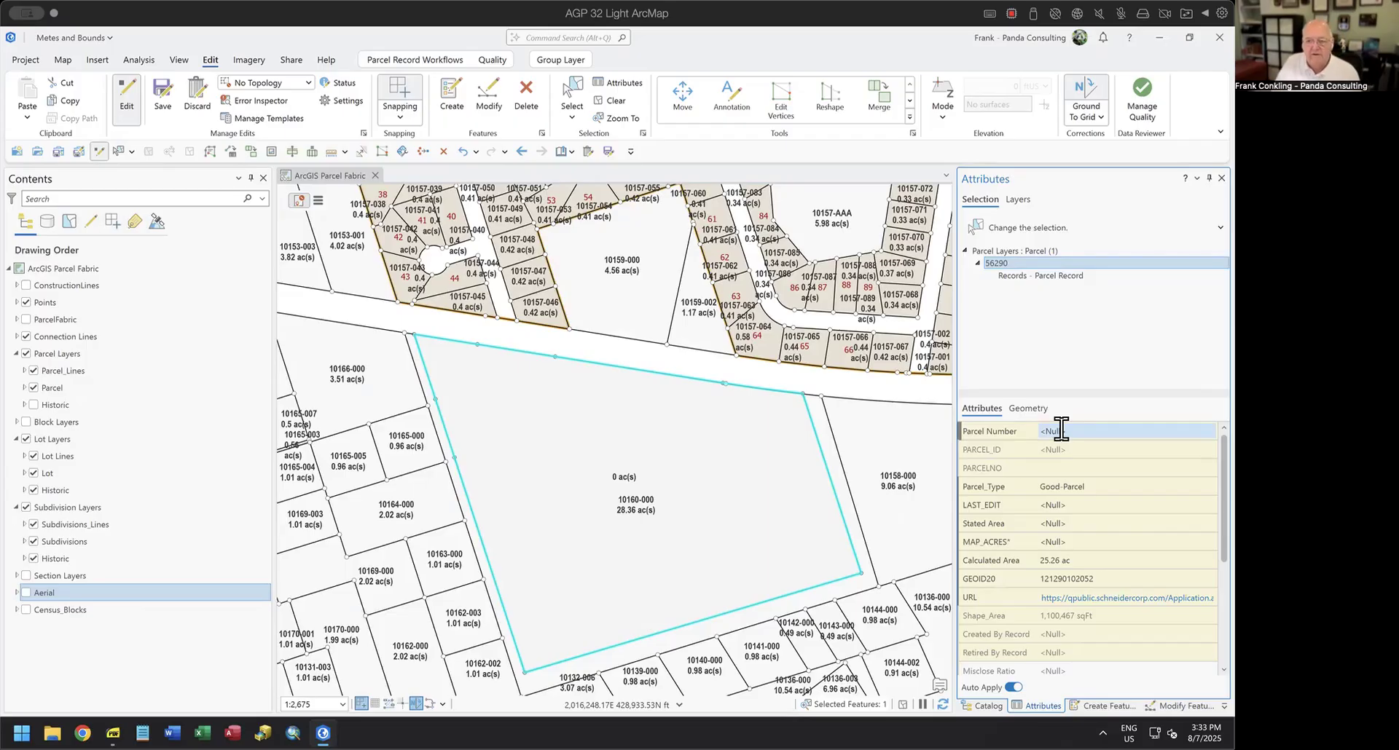
pyautogui.click(1061, 429)
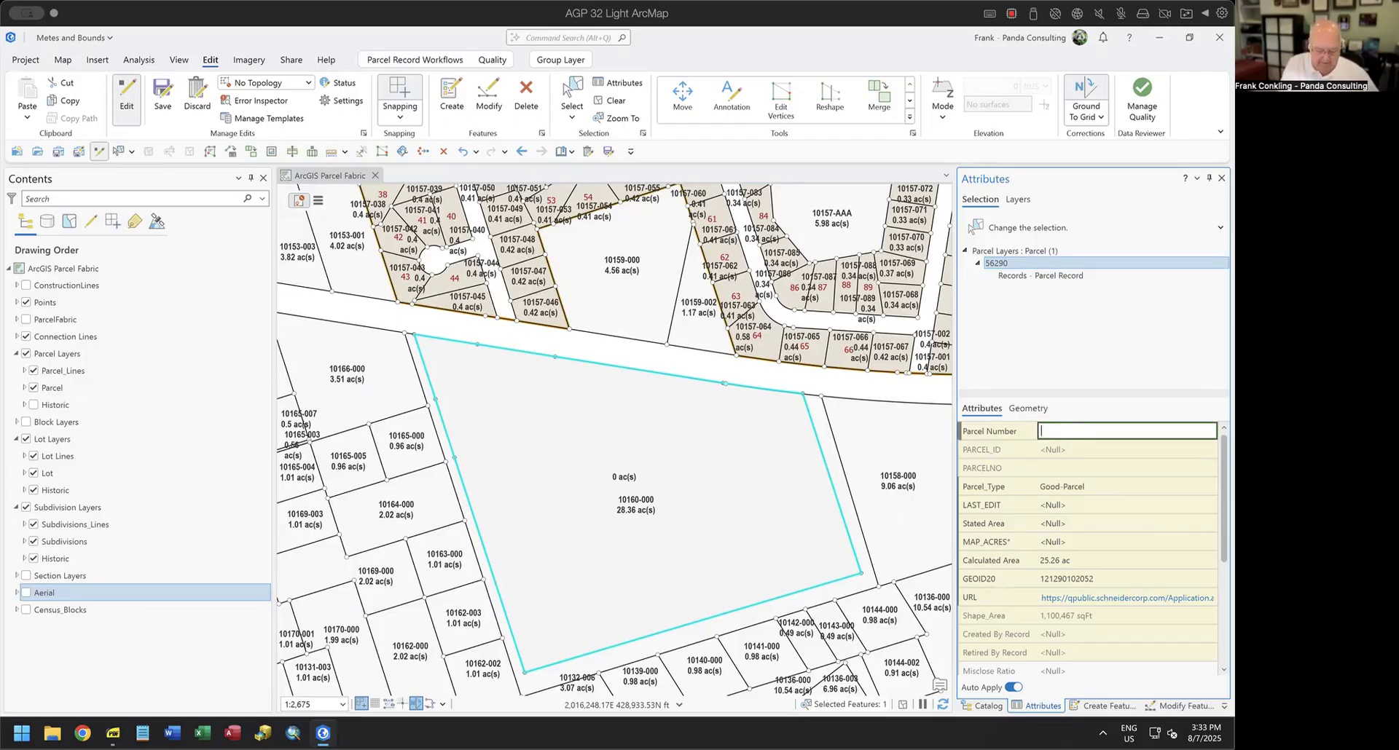
pyautogui.press('Return')
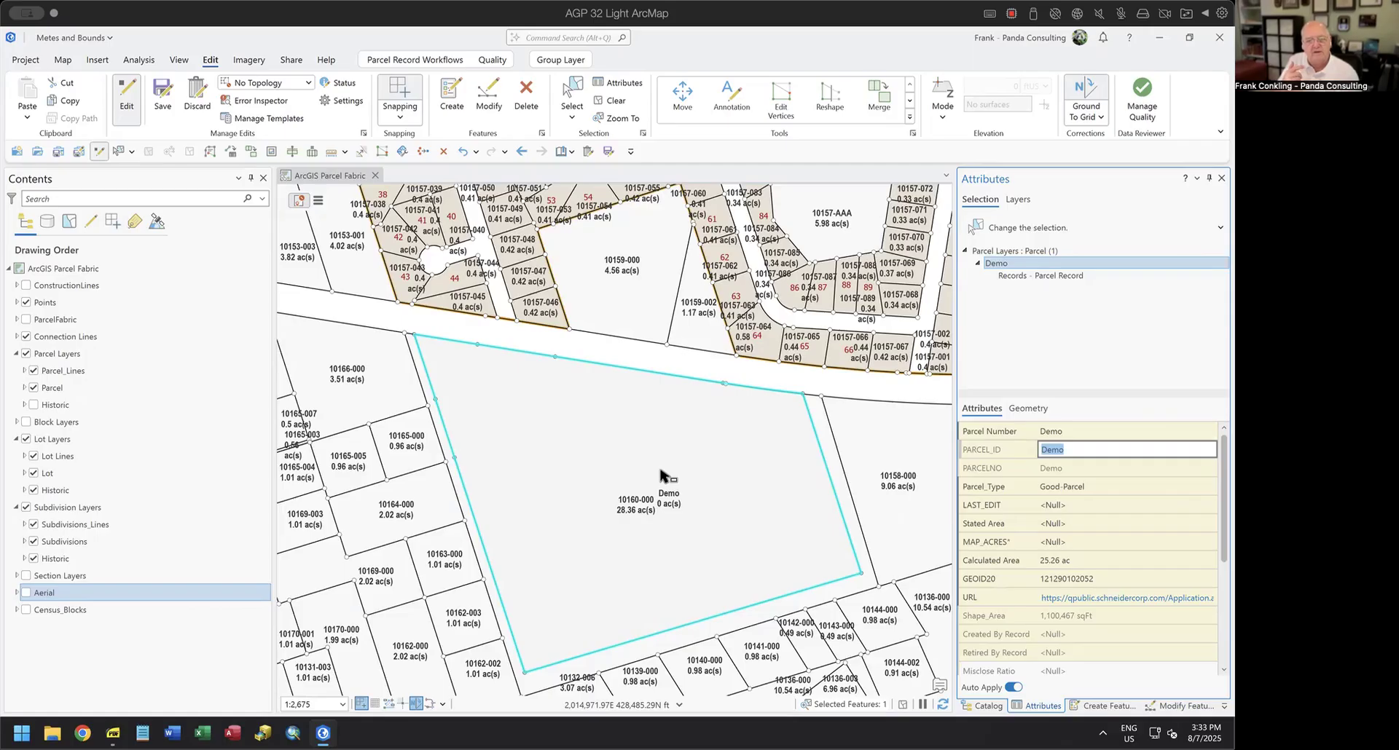
# Start Align Features and set the alignment tolerance to 5 ftUS.
pyautogui.click(1180, 706)
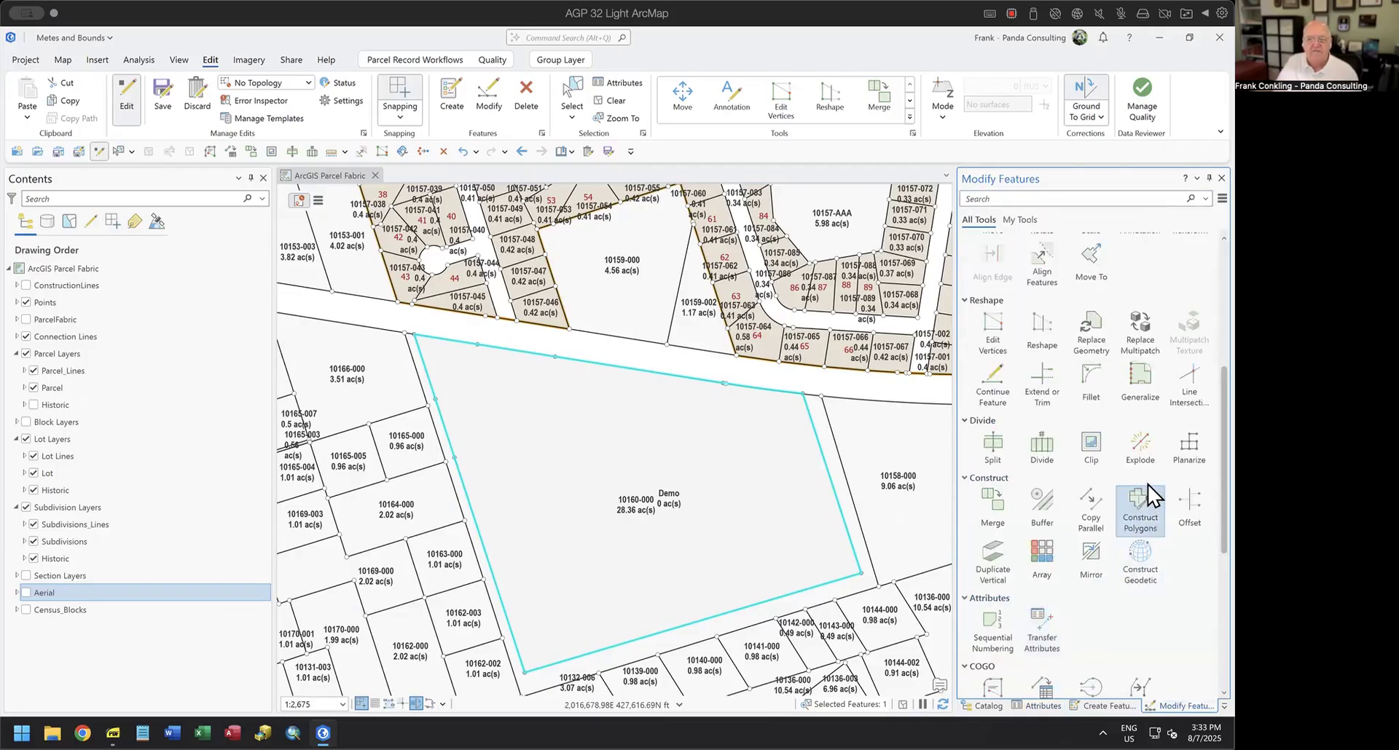
pyautogui.scroll(3, 1153, 448)
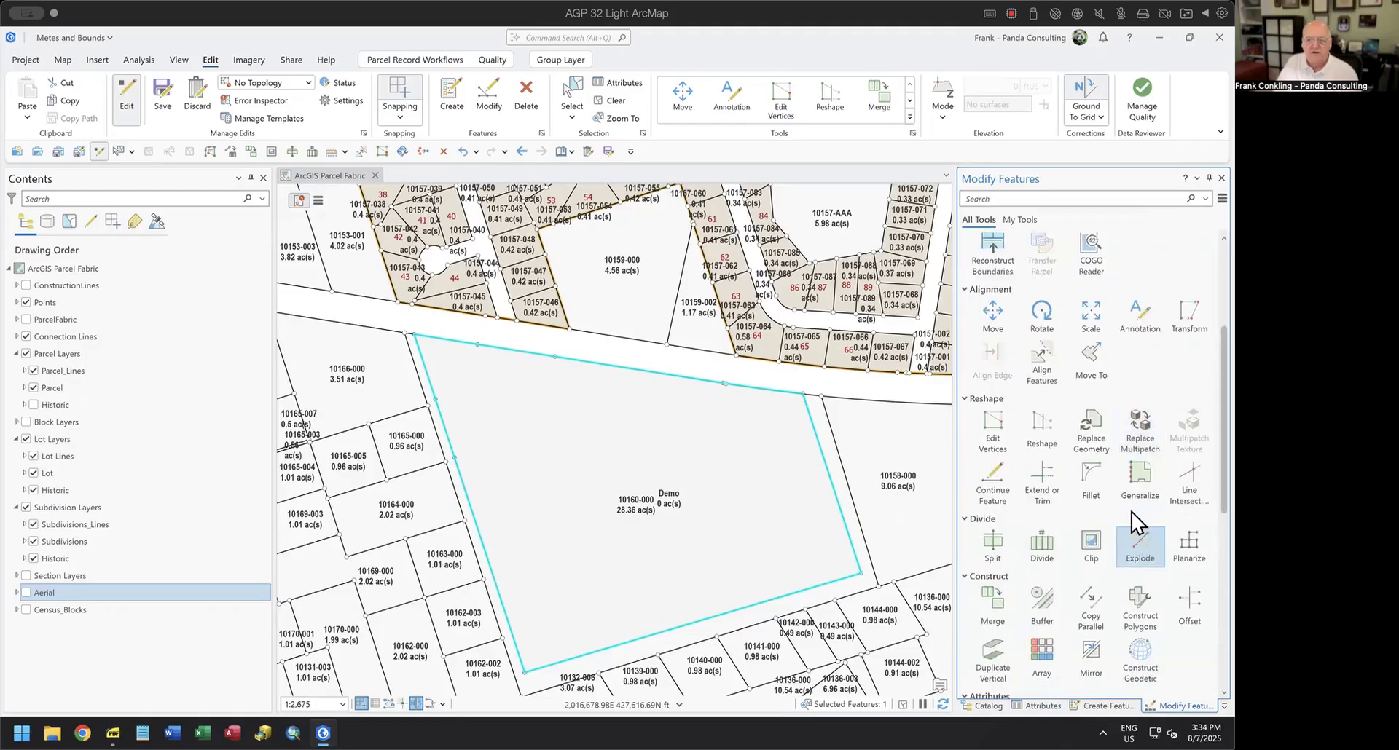
pyautogui.click(1034, 354)
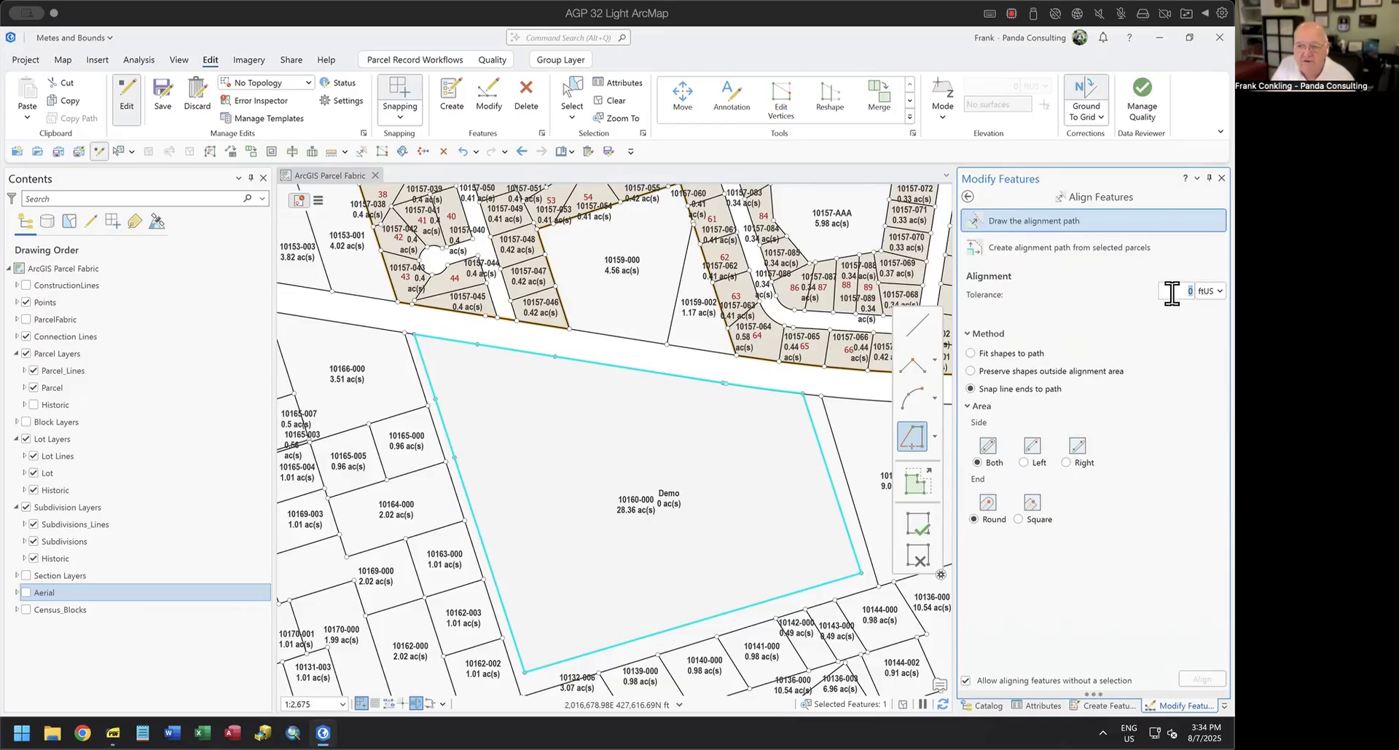
pyautogui.write('5')
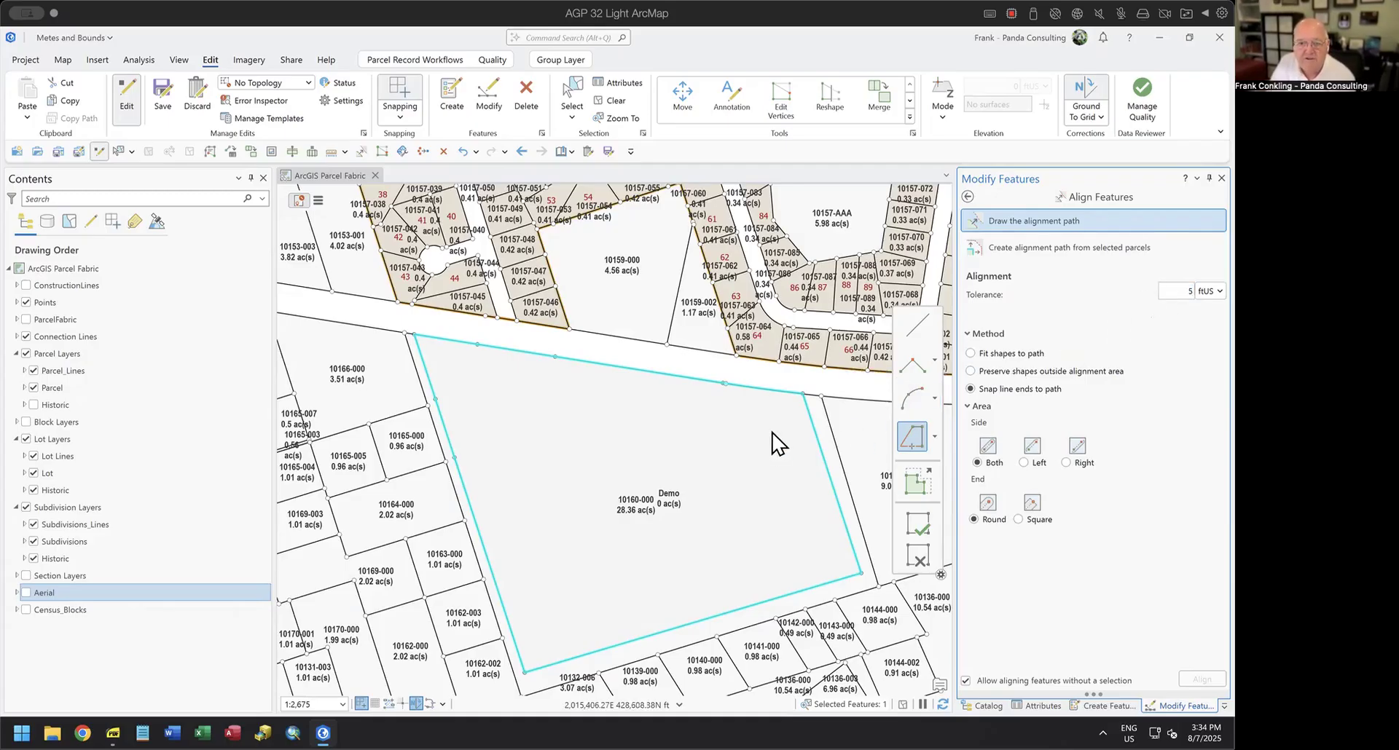
# Draw a curved alignment path along the road frontage from parcel 10158-000's northwest corner to the western end of the Demo parcel's curve.
pyautogui.scroll(3, 772, 442)
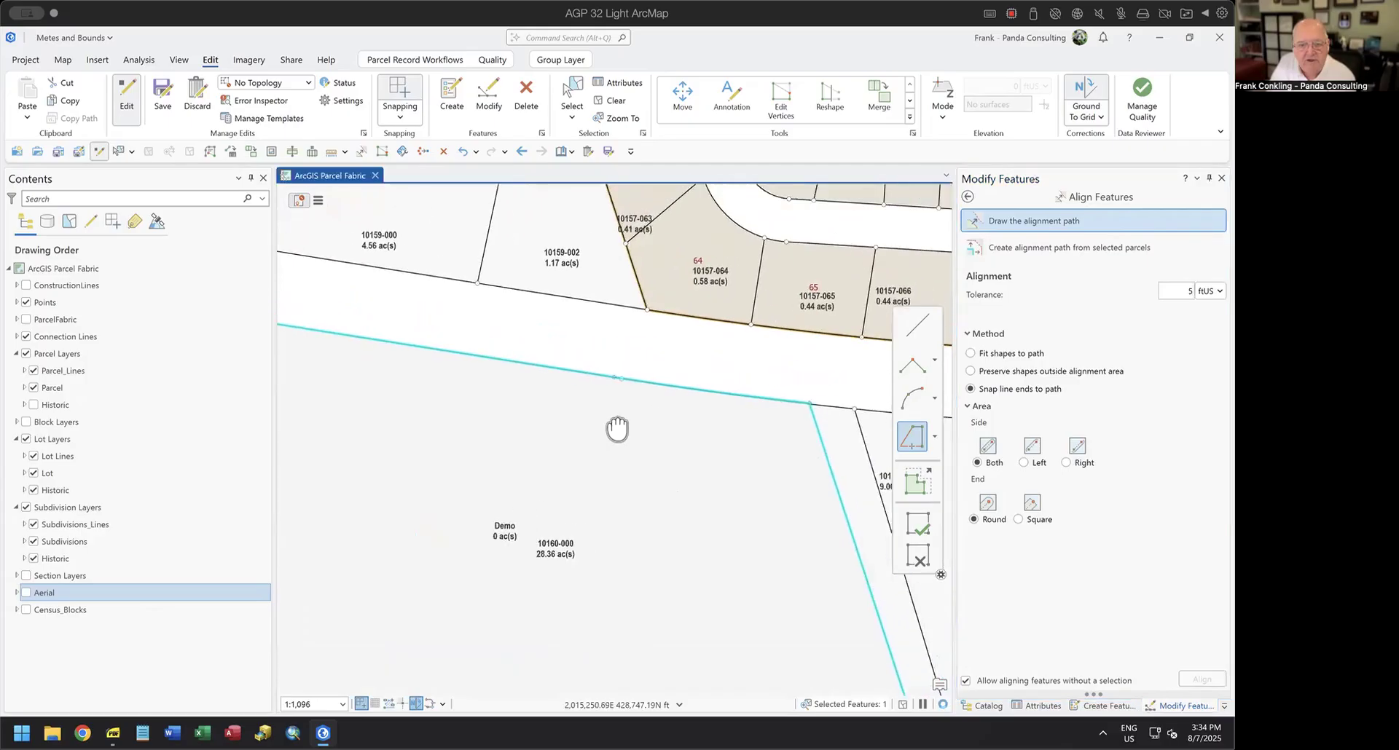
pyautogui.moveTo(617, 429); pyautogui.dragTo(553, 452)
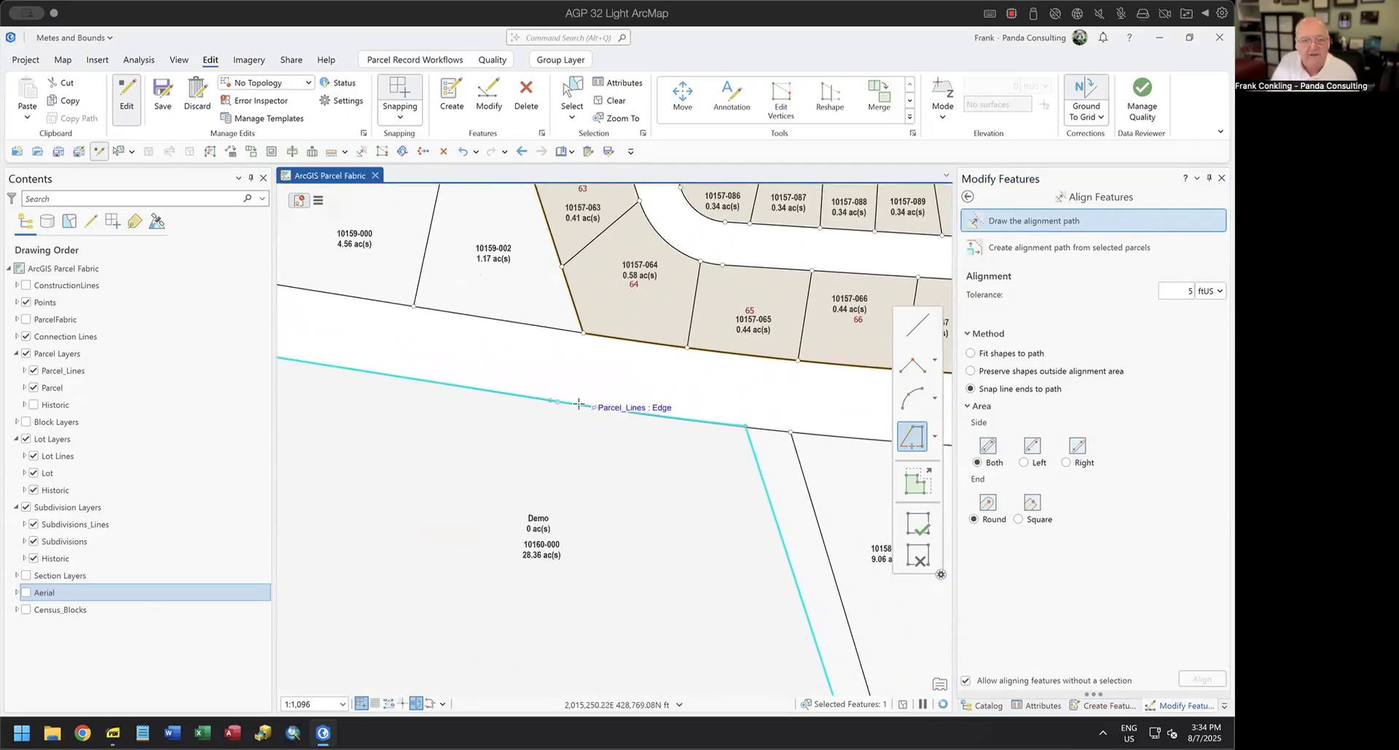
pyautogui.click(925, 400)
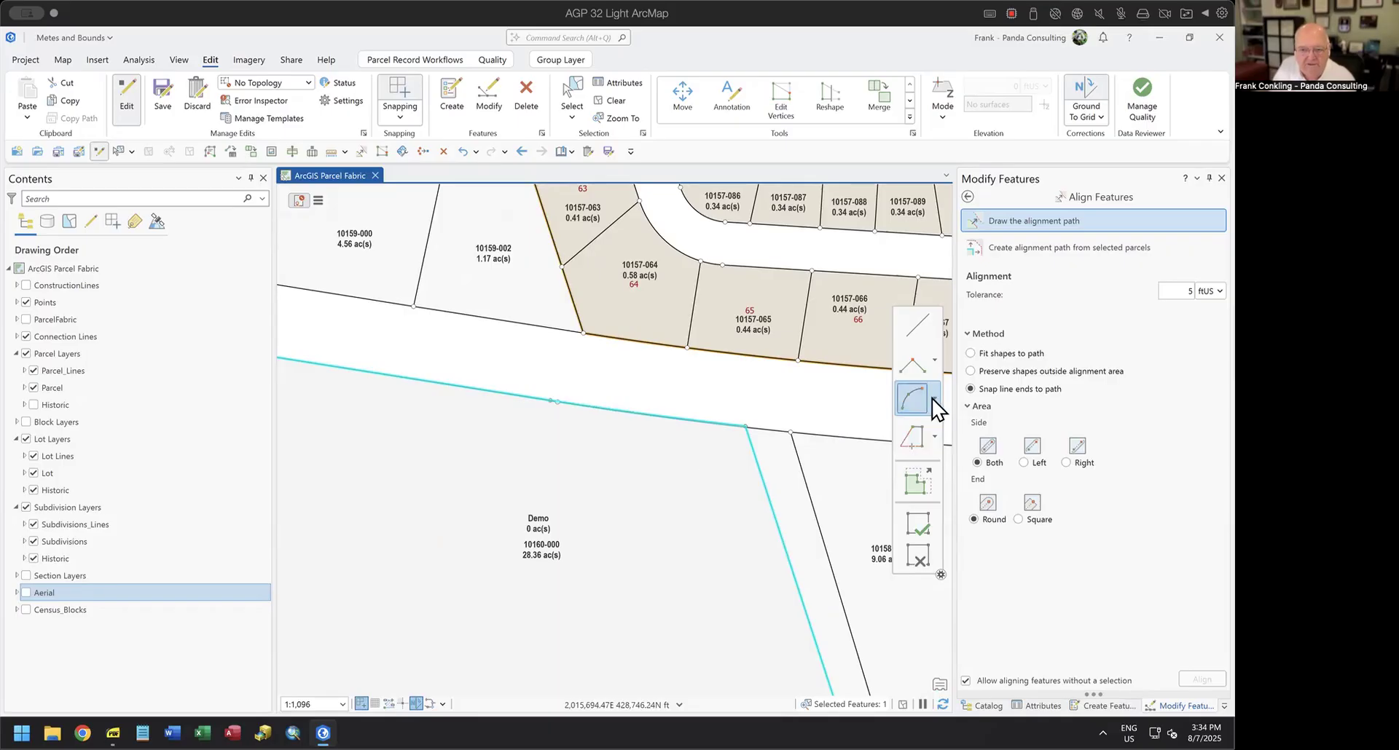
pyautogui.click(935, 399)
pyautogui.click(844, 402)
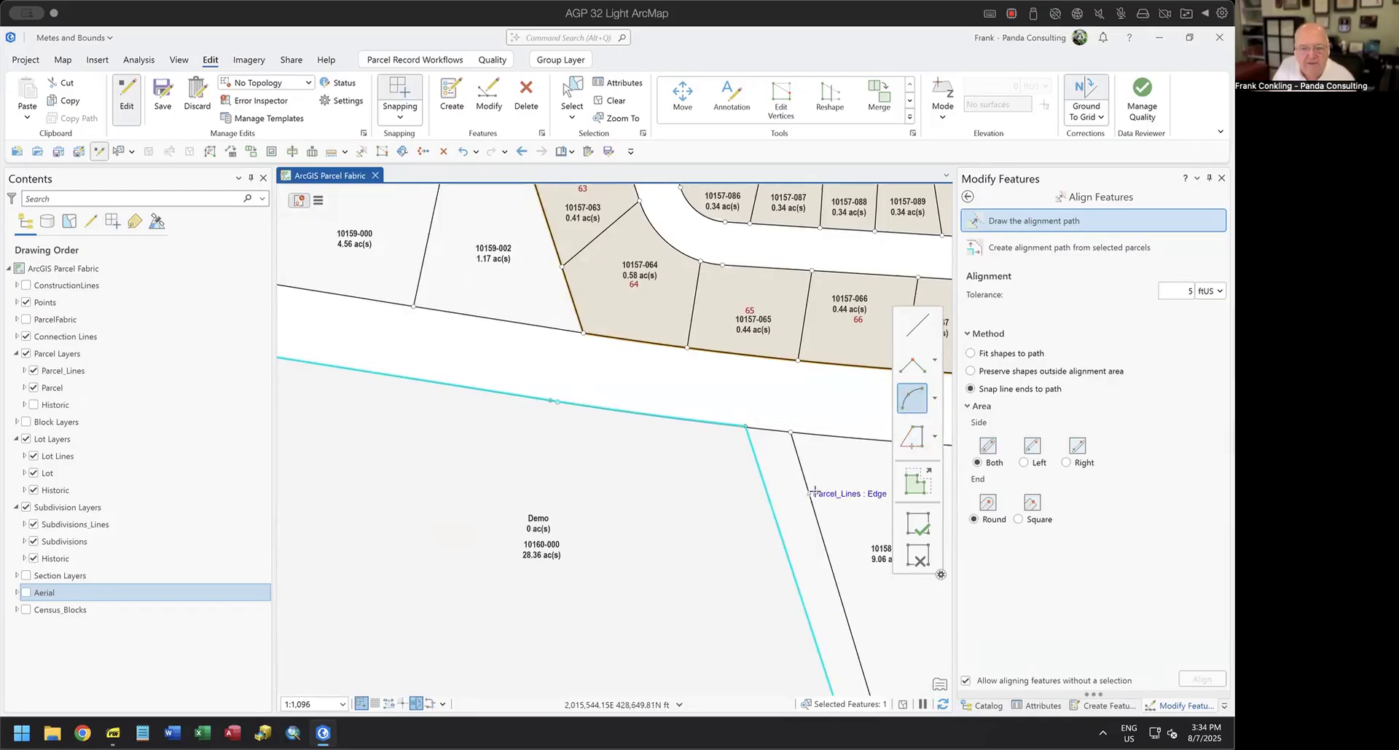
pyautogui.click(790, 433)
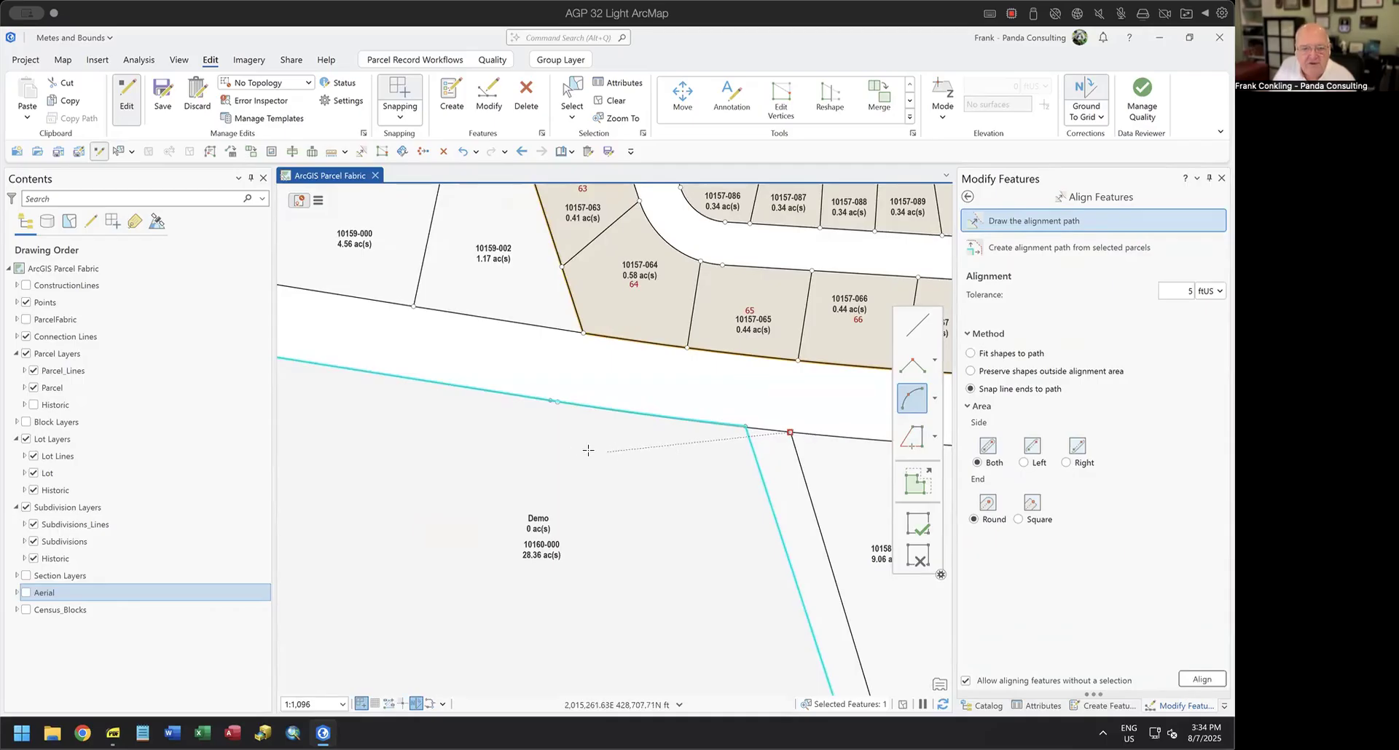
pyautogui.click(555, 403)
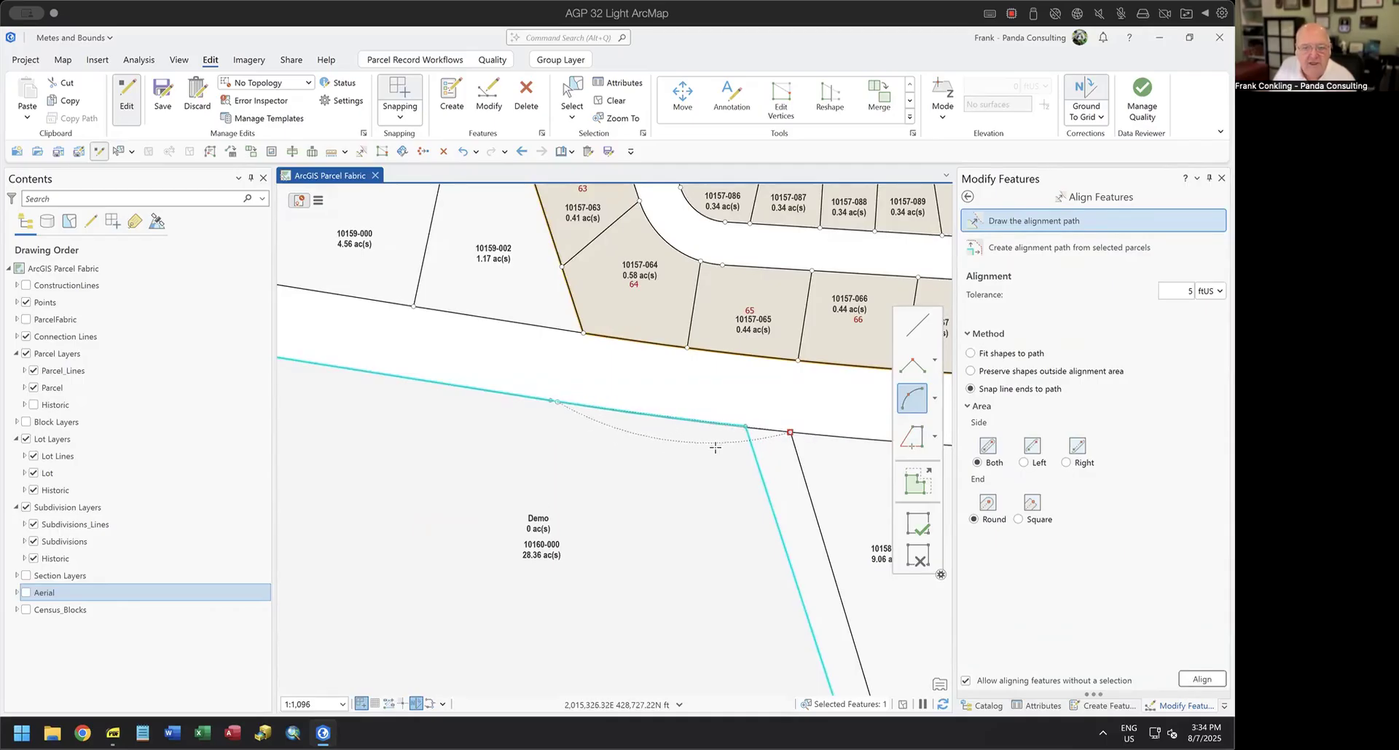
pyautogui.doubleClick(771, 431)
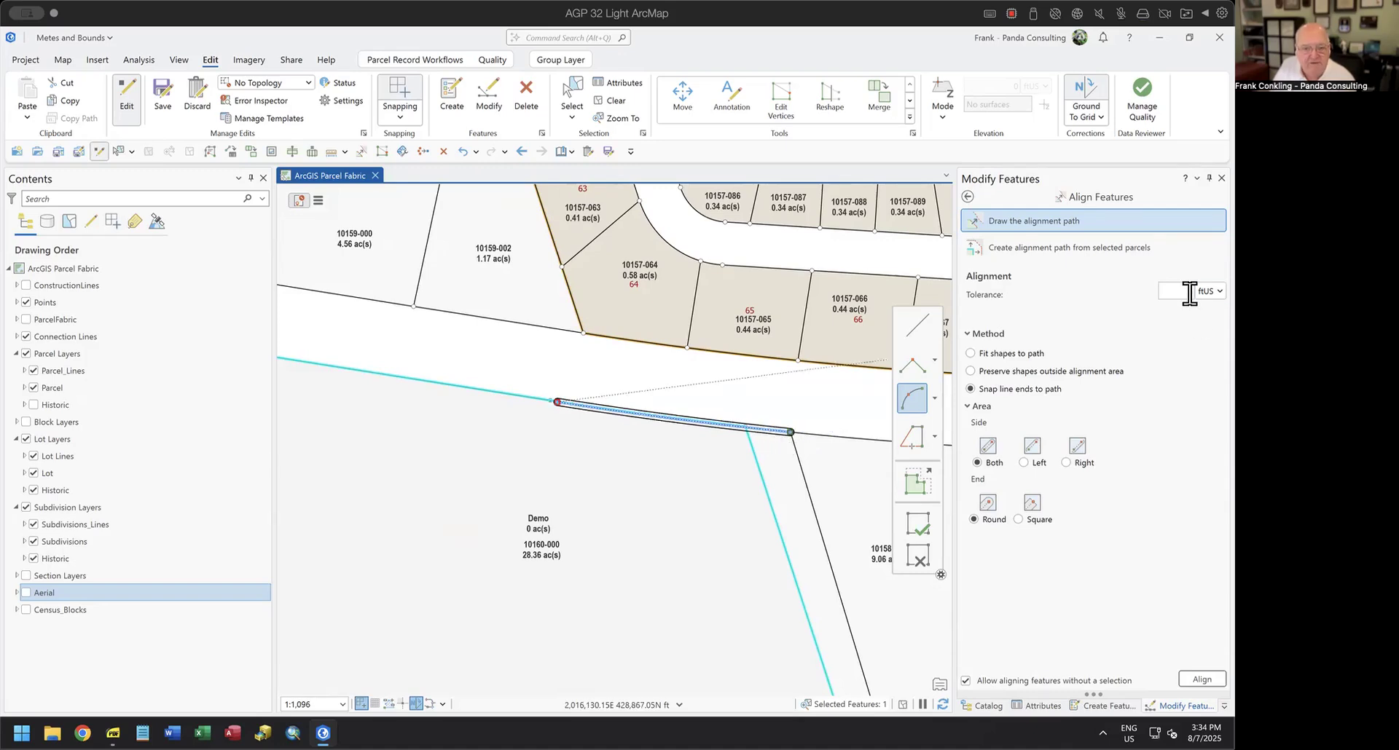
# Check that the Demo parcel's northeast corner lies within the alignment buffer, and align the features to the curved path.
pyautogui.scroll(5, 746, 430)
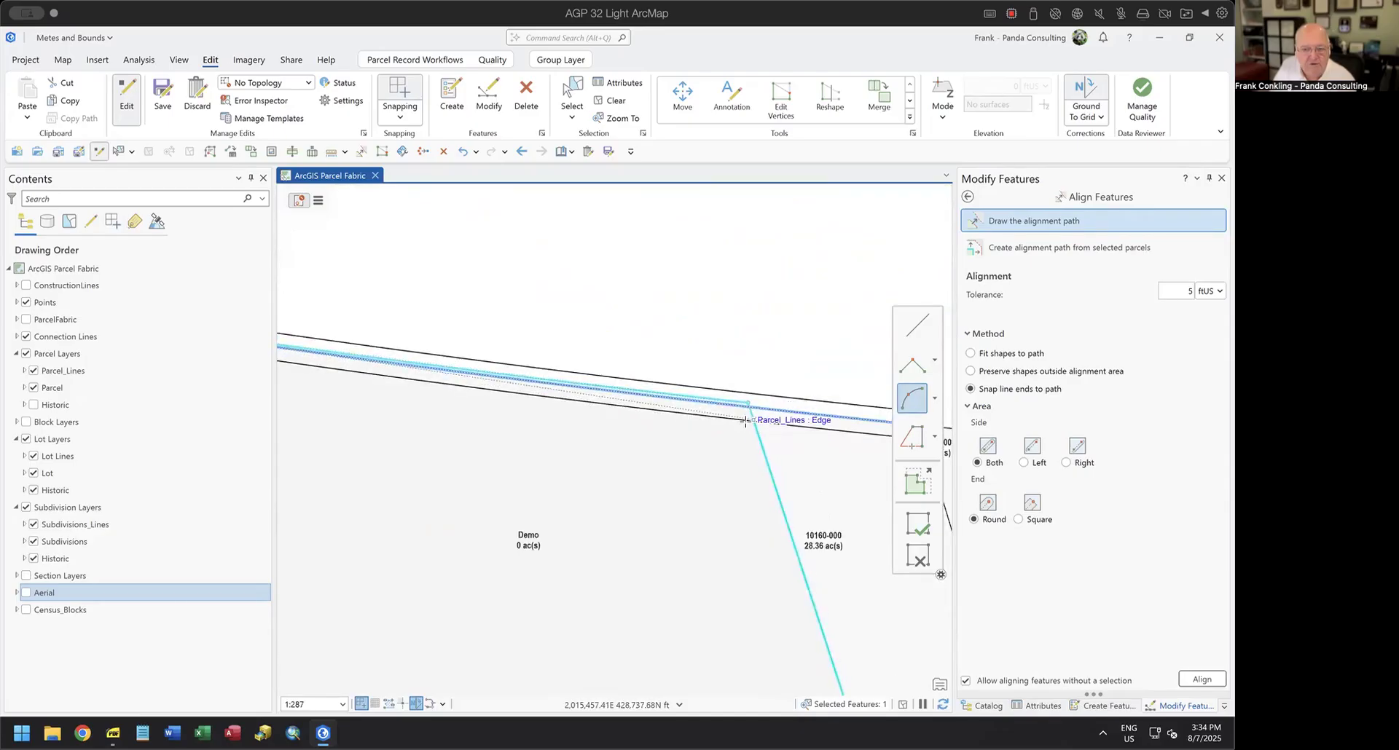
pyautogui.scroll(-2, 408, 429)
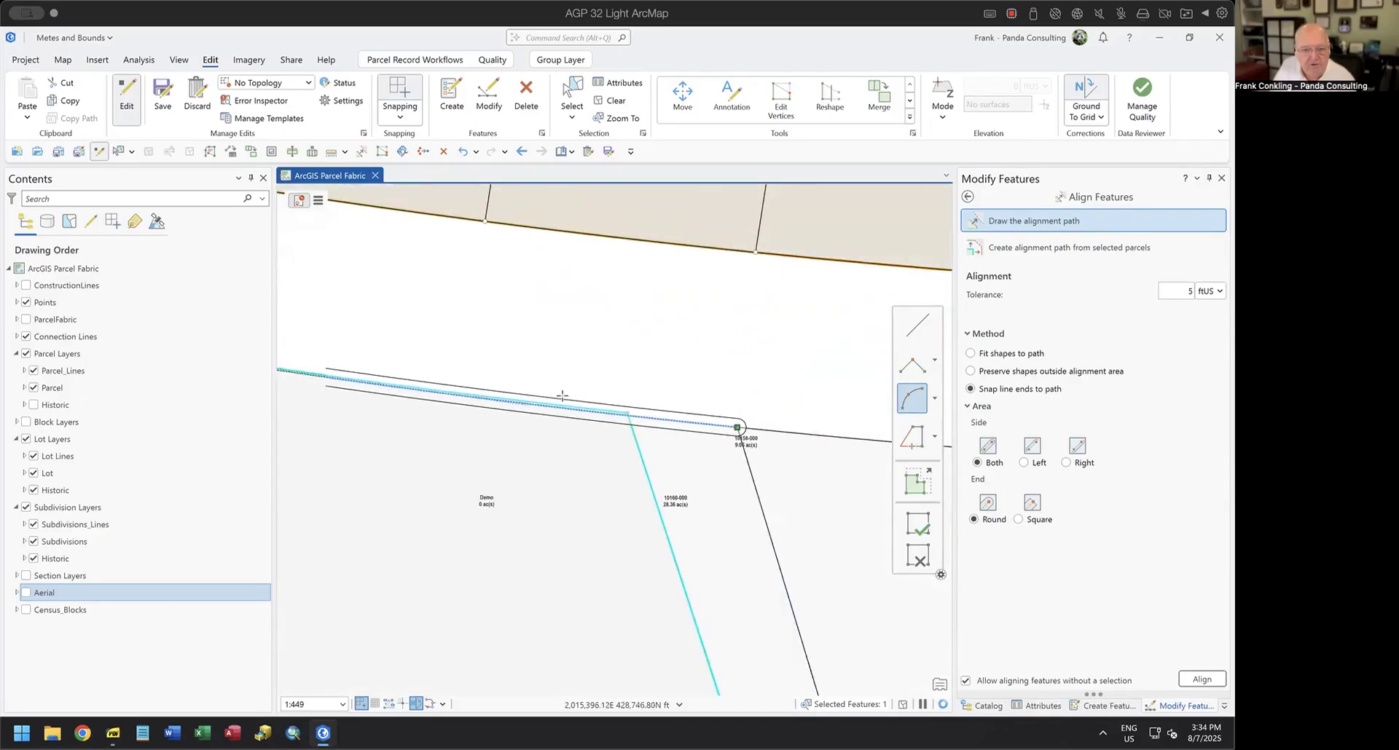
pyautogui.scroll(6, 630, 421)
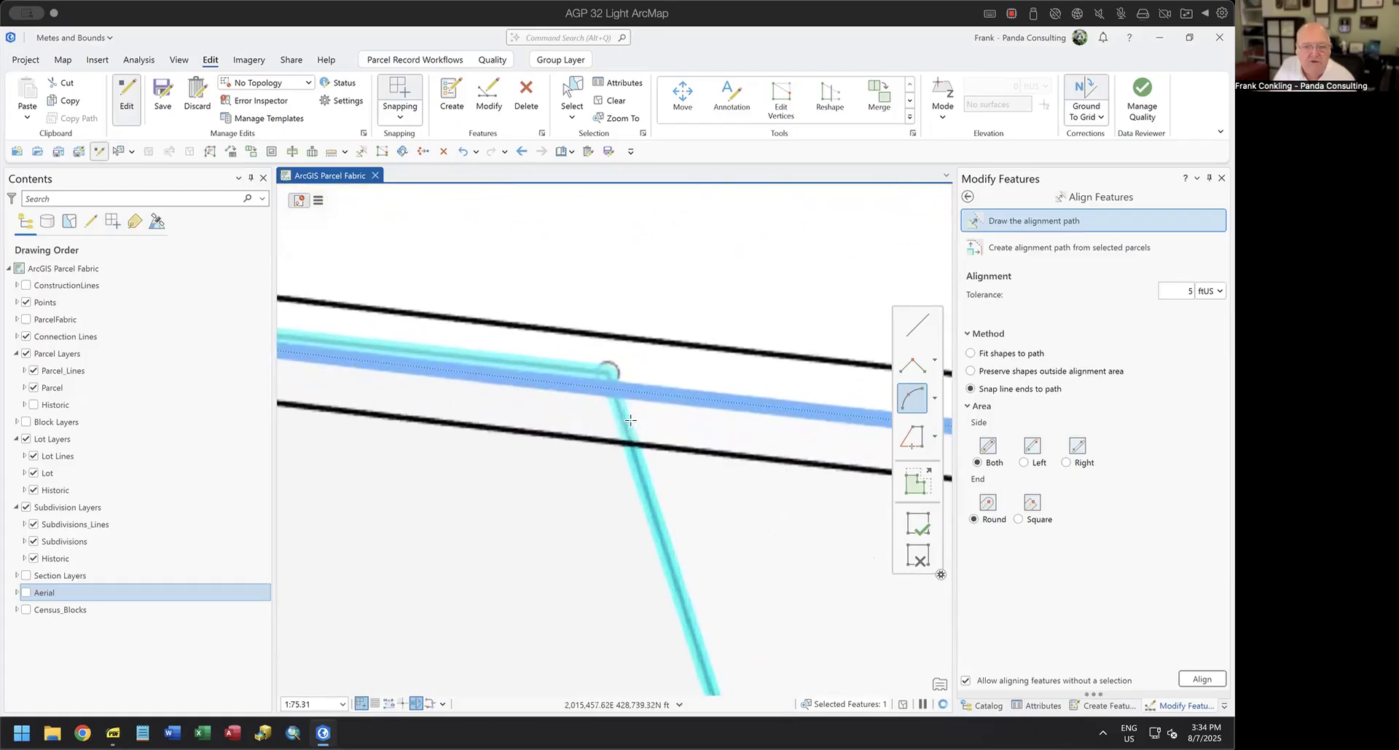
pyautogui.click(1199, 680)
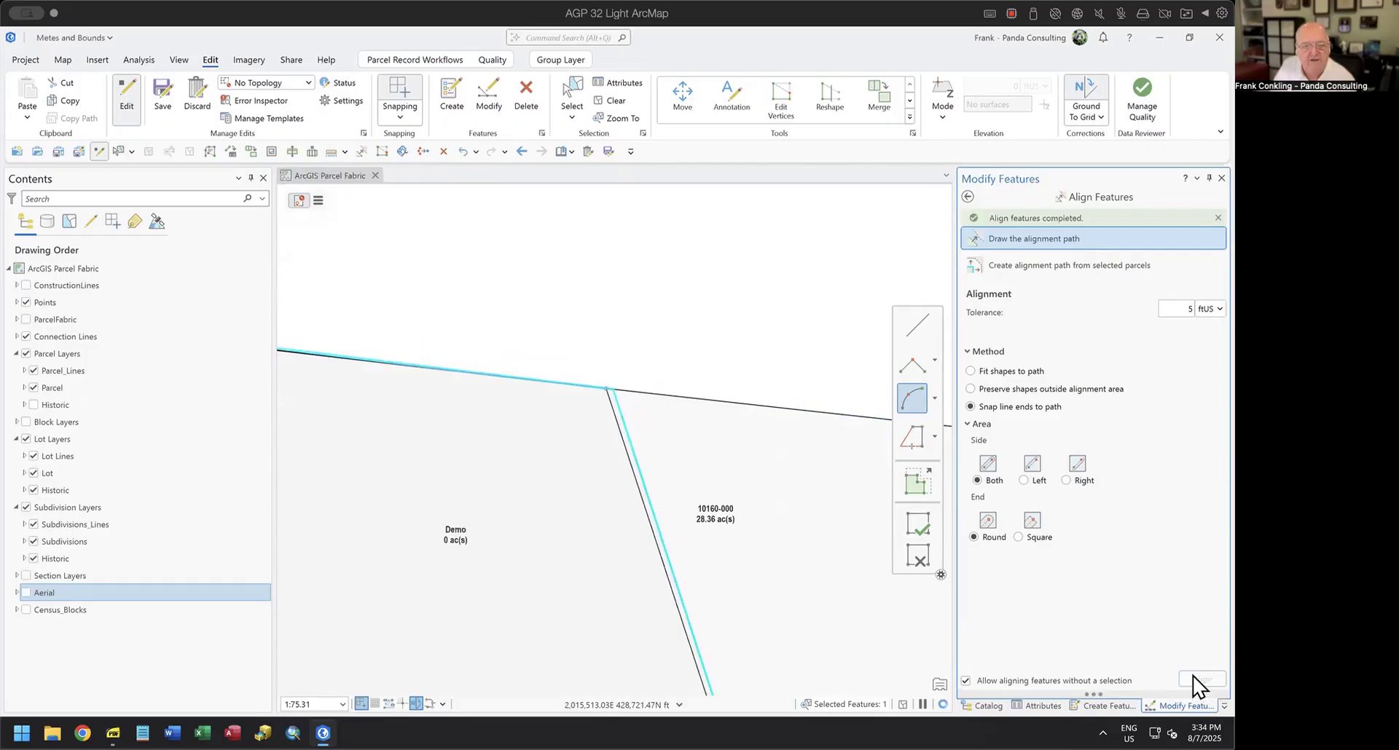
pyautogui.scroll(-3, 708, 599)
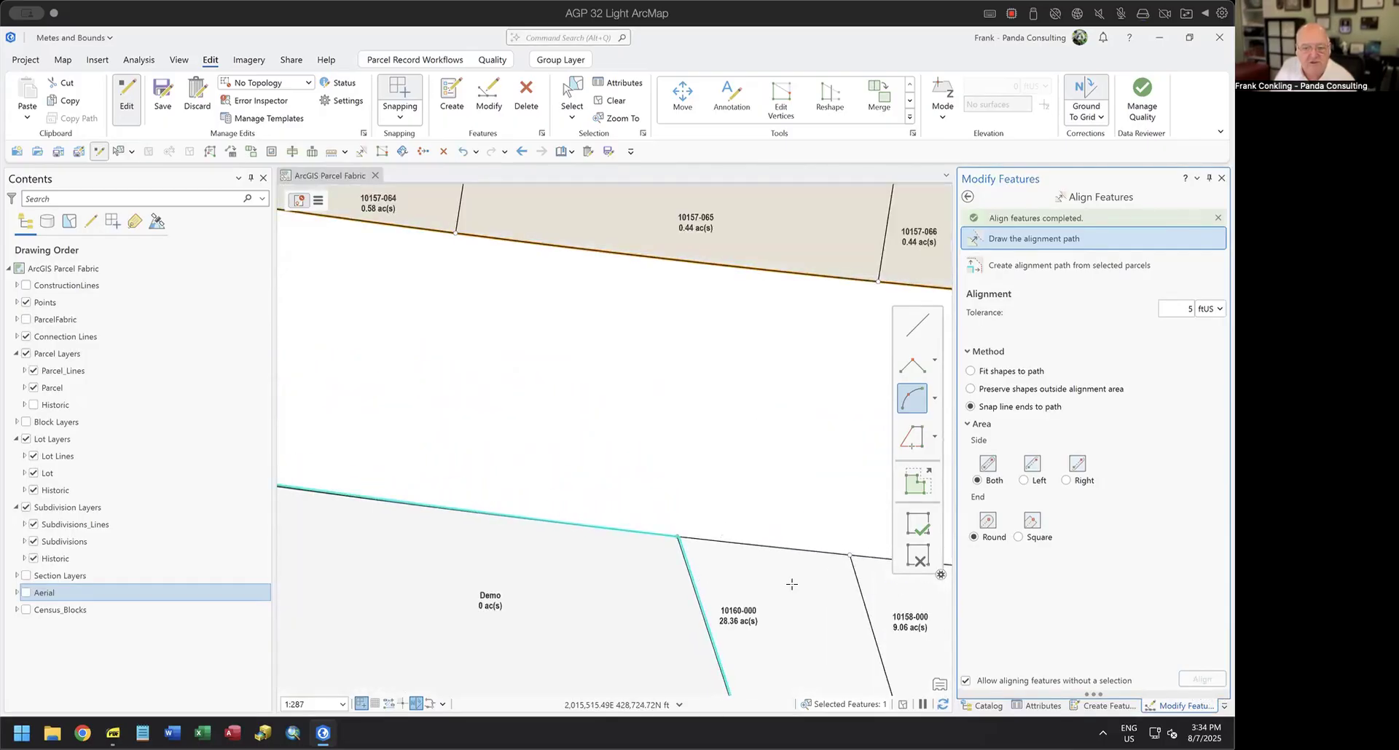
pyautogui.click(915, 558)
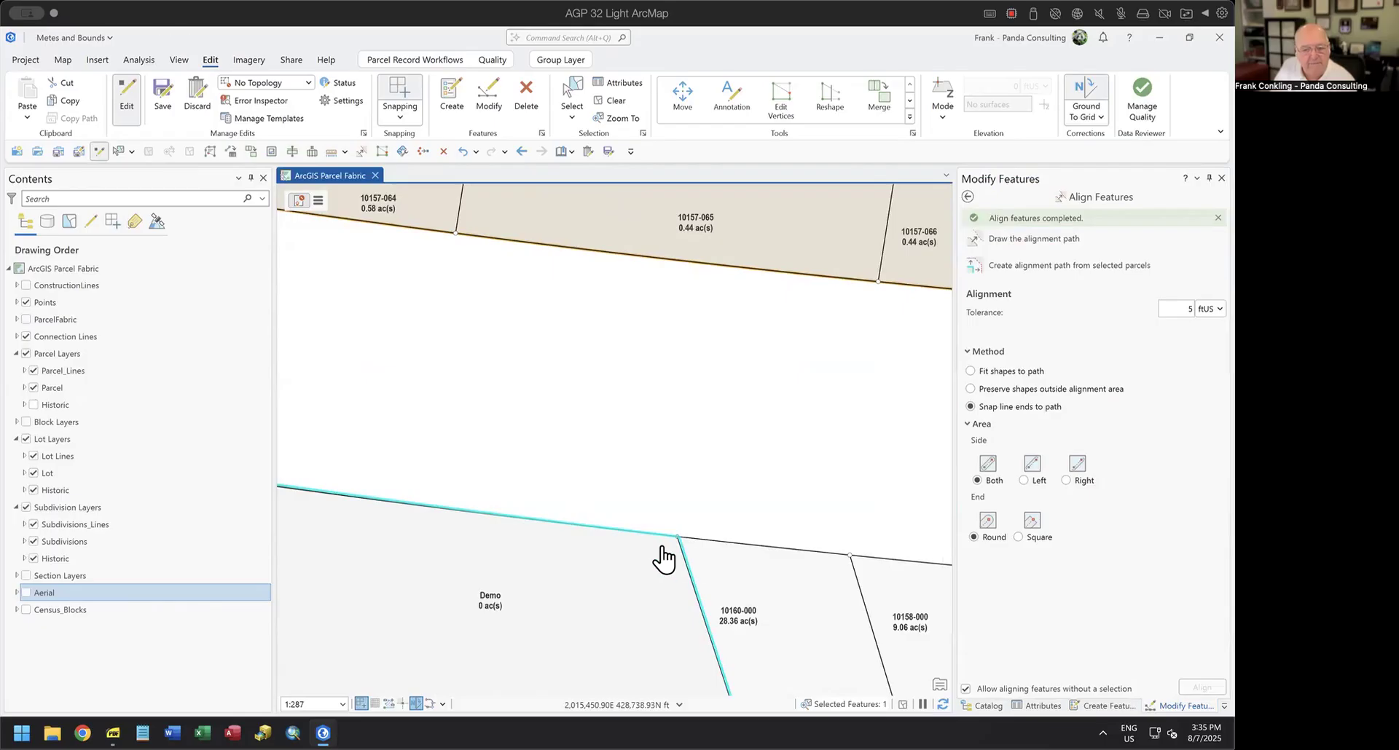
# Review the aligned northern boundary of the Demo parcel against the road and neighbouring parcels.
pyautogui.scroll(-3, 662, 556)
pyautogui.moveTo(632, 595); pyautogui.dragTo(790, 521)
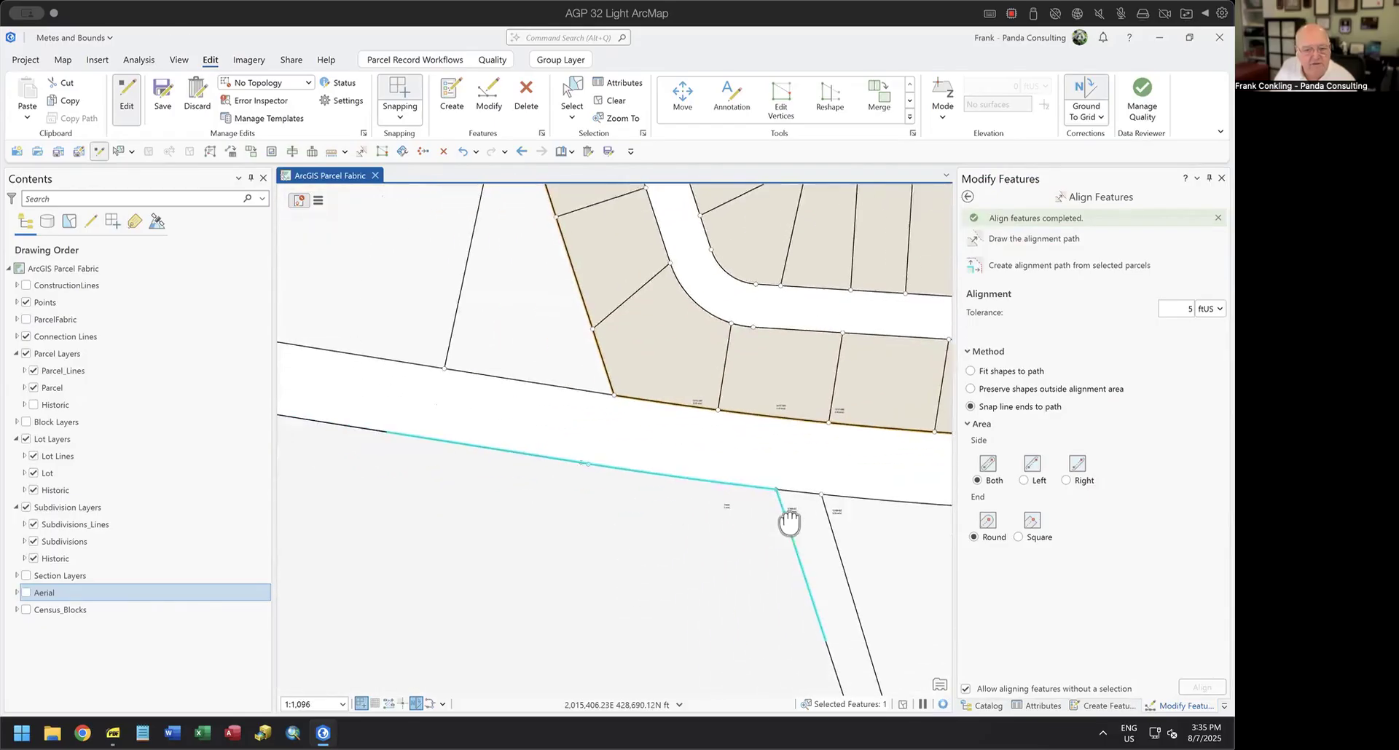
pyautogui.click(630, 449)
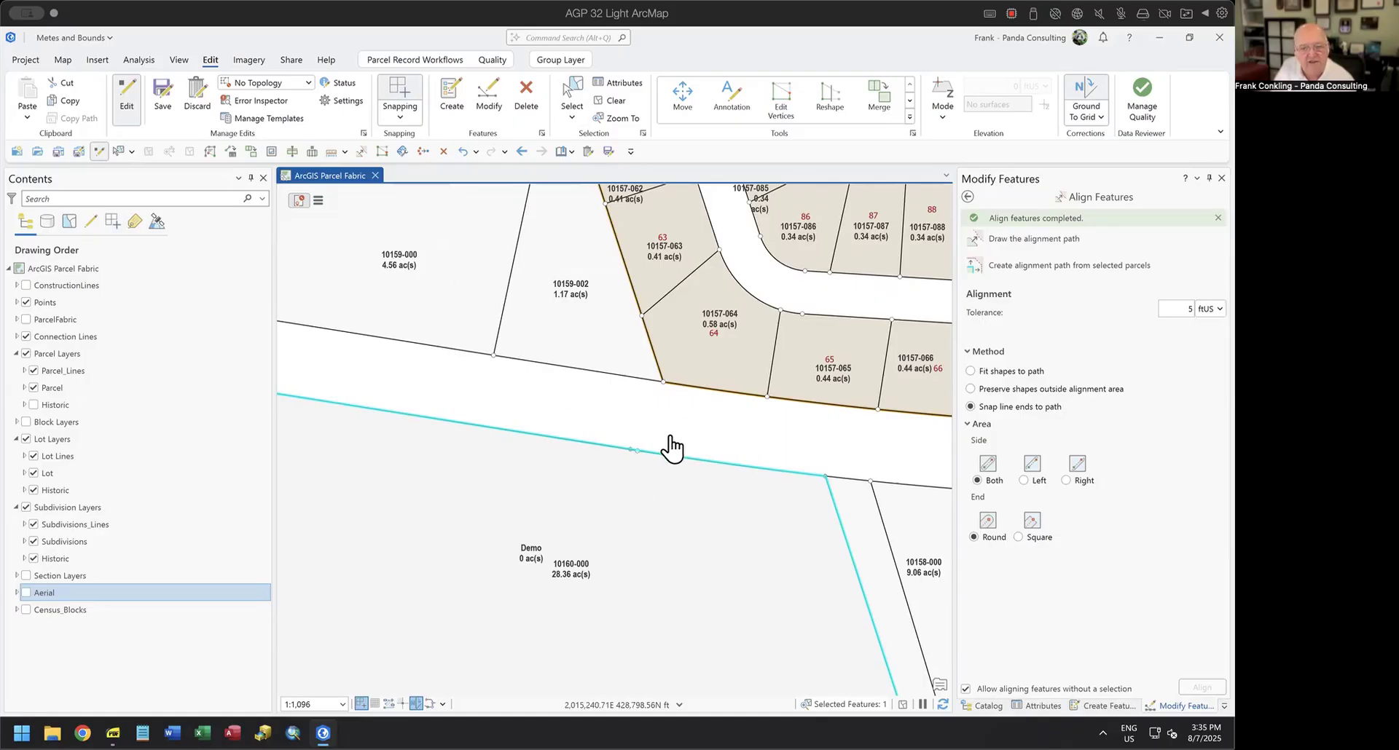
pyautogui.scroll(-4, 745, 509)
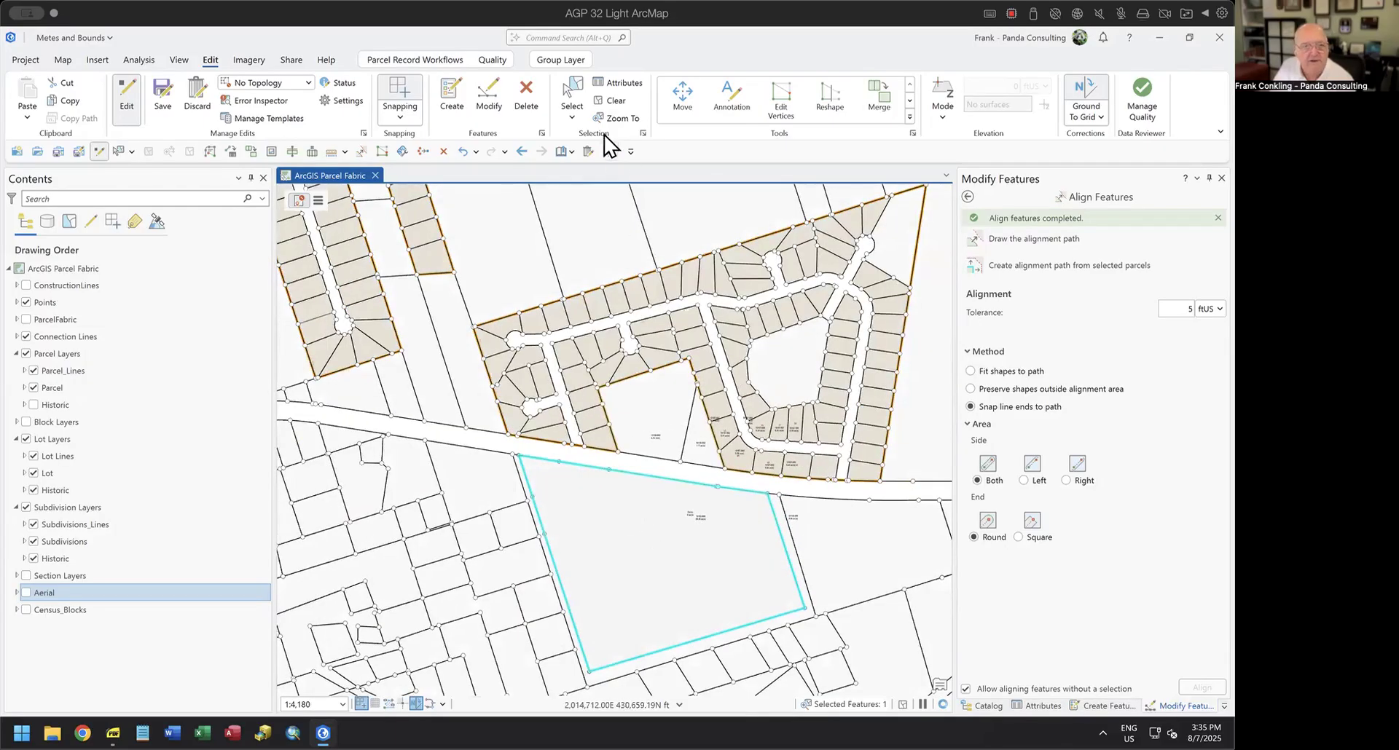
# Discard the edits that built and aligned the Demo parcel, and turn on the ConstructionLines layer.
pyautogui.click(587, 154)
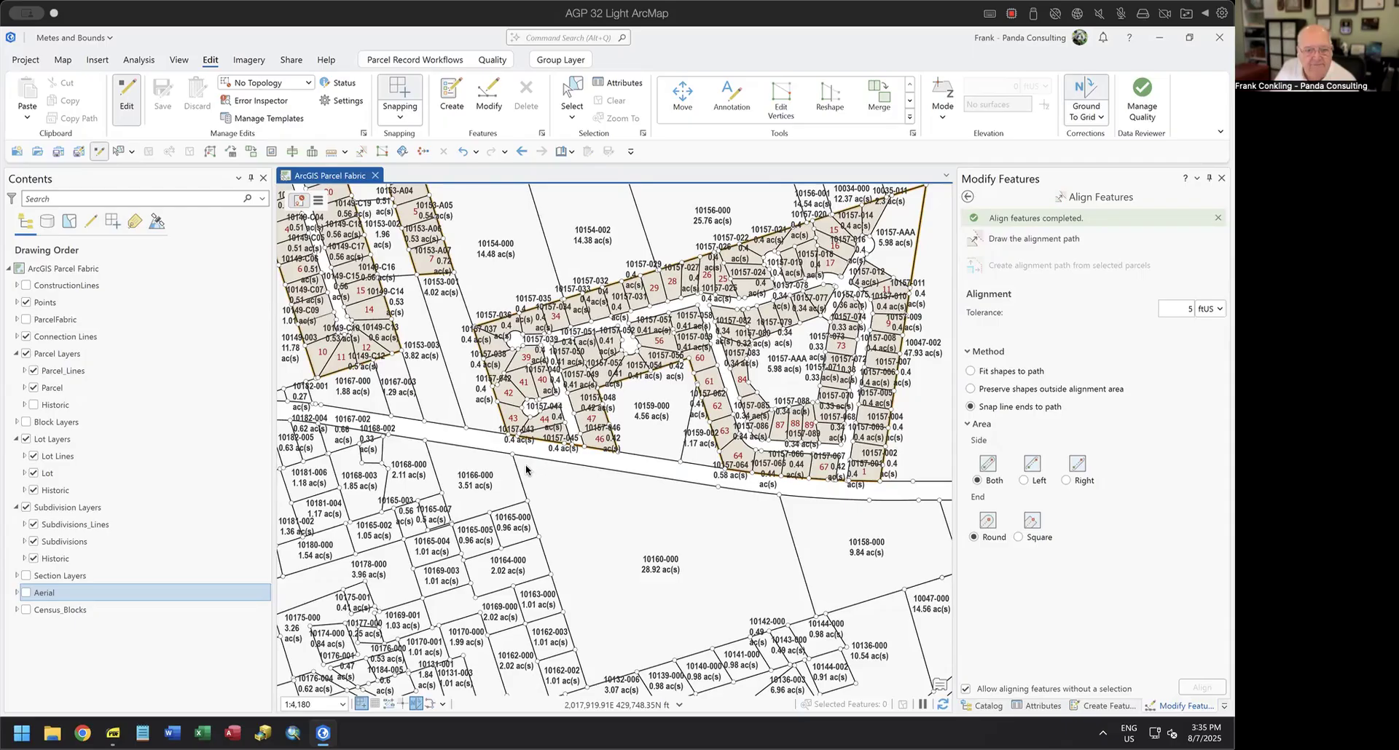
pyautogui.click(27, 285)
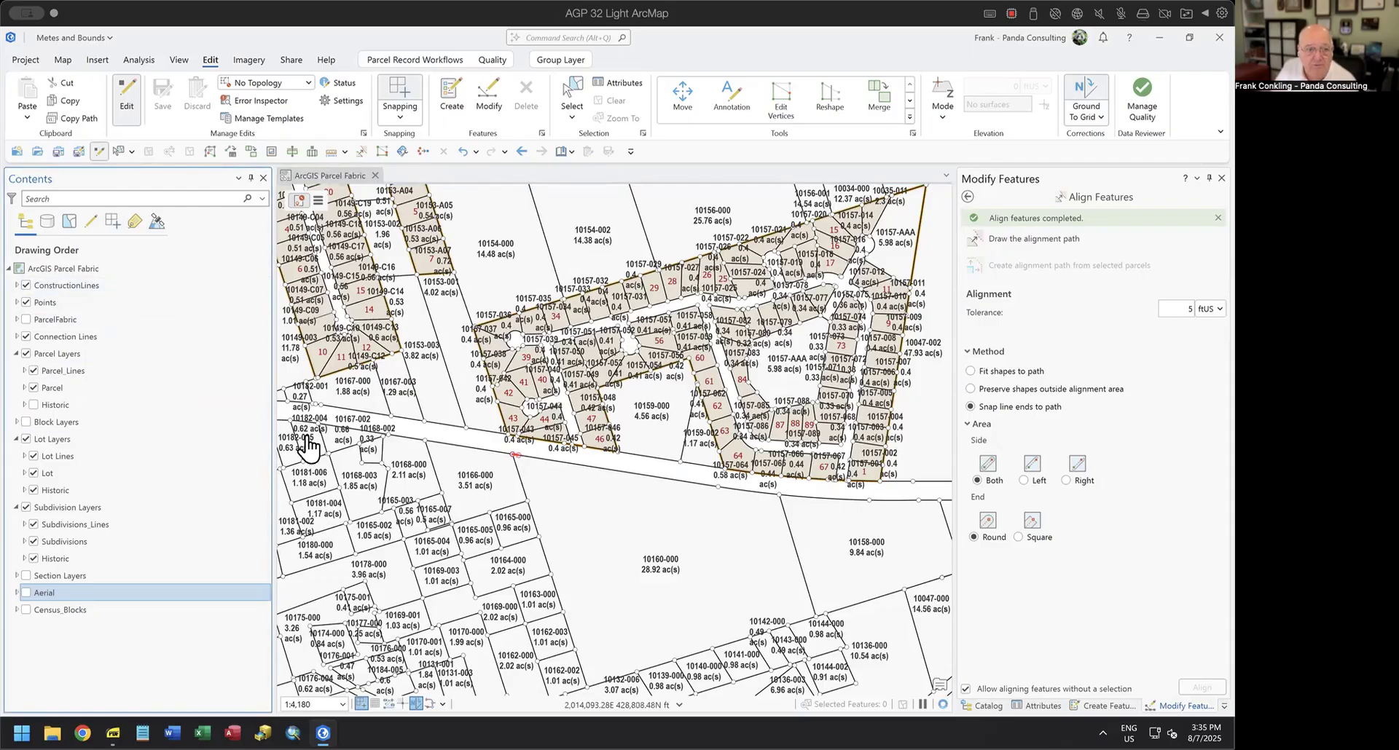
# Create a parcel record named Demo with the recorded date 8/7/2025.
pyautogui.click(318, 201)
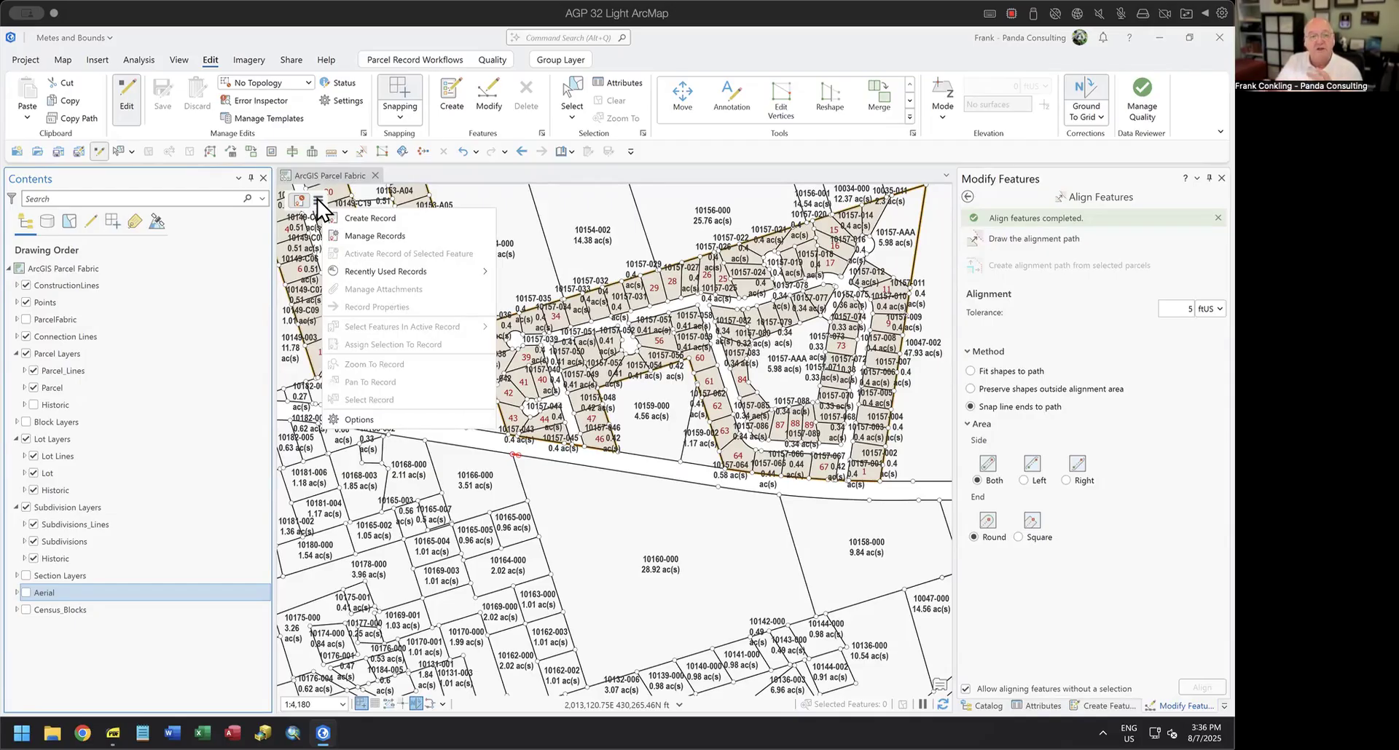
pyautogui.click(371, 218)
pyautogui.click(1129, 222)
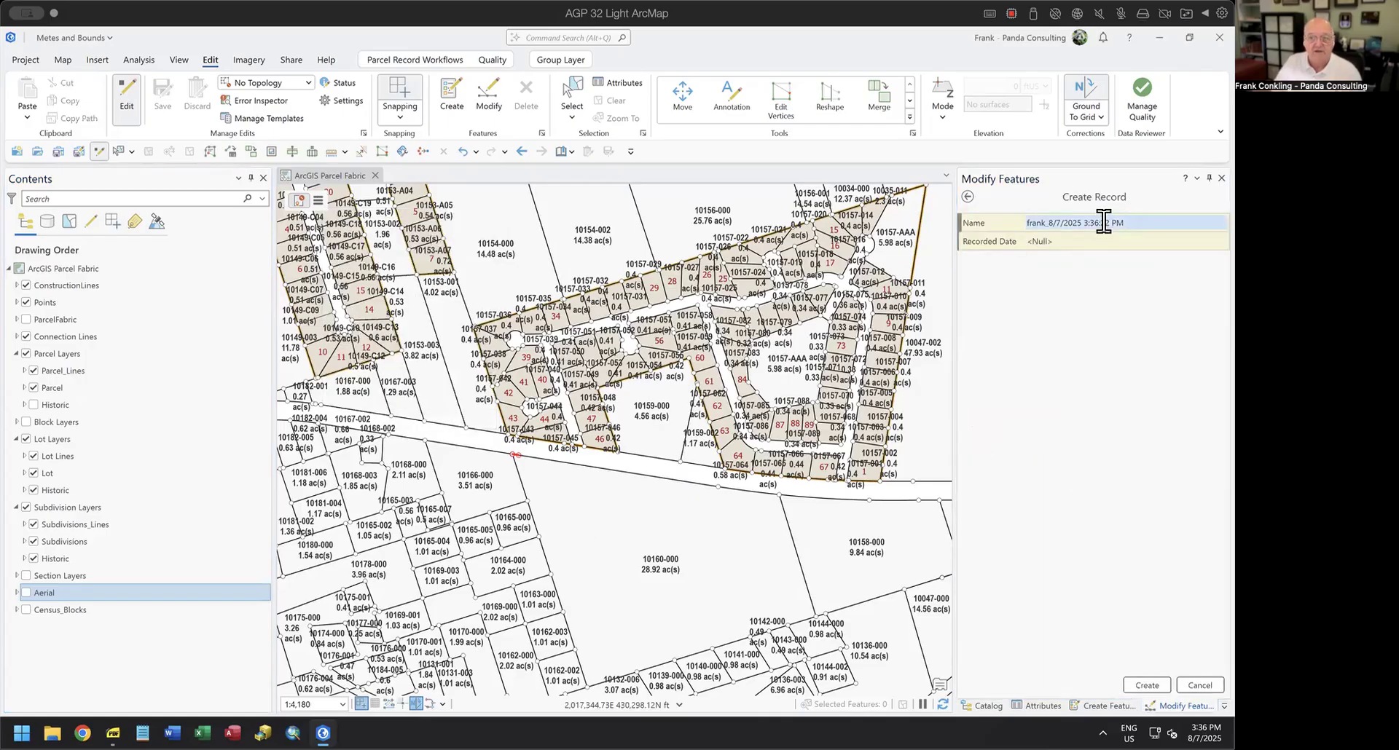
pyautogui.write('Demo')
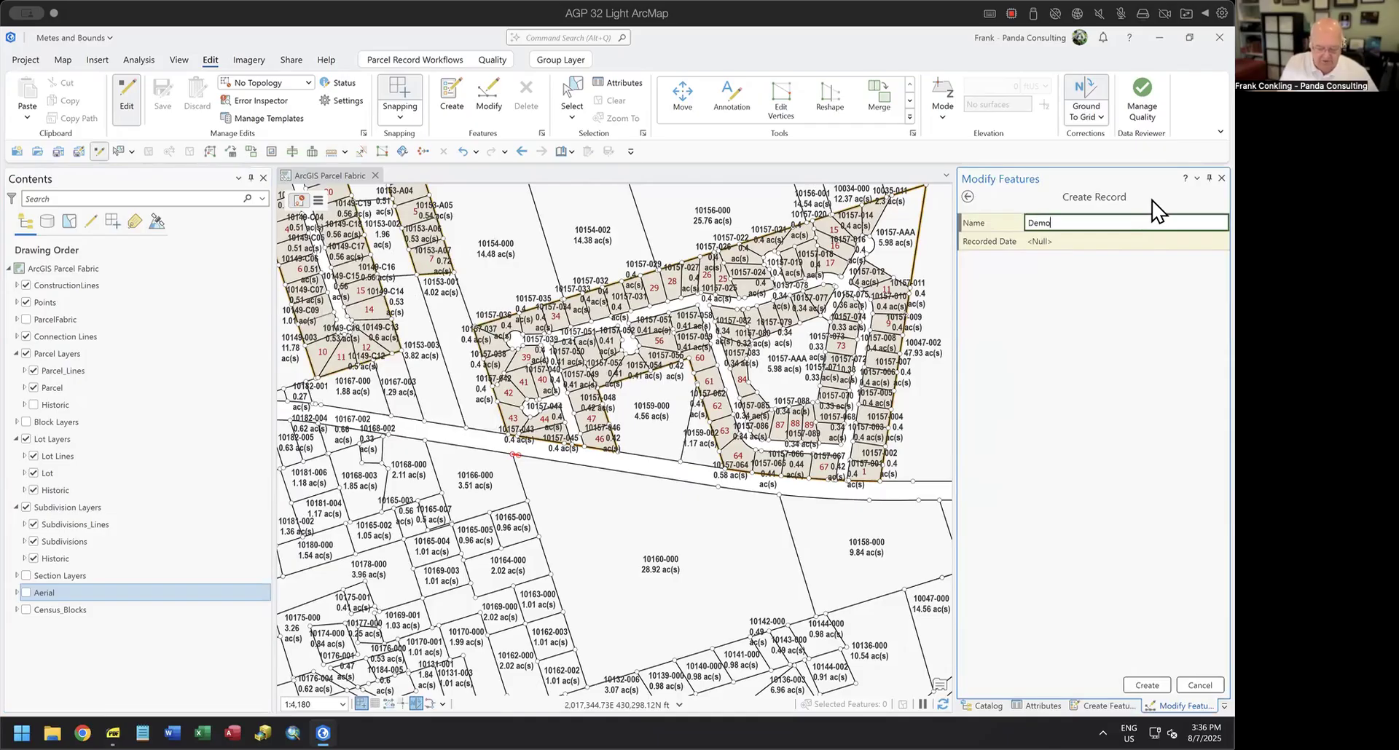
pyautogui.click(1056, 242)
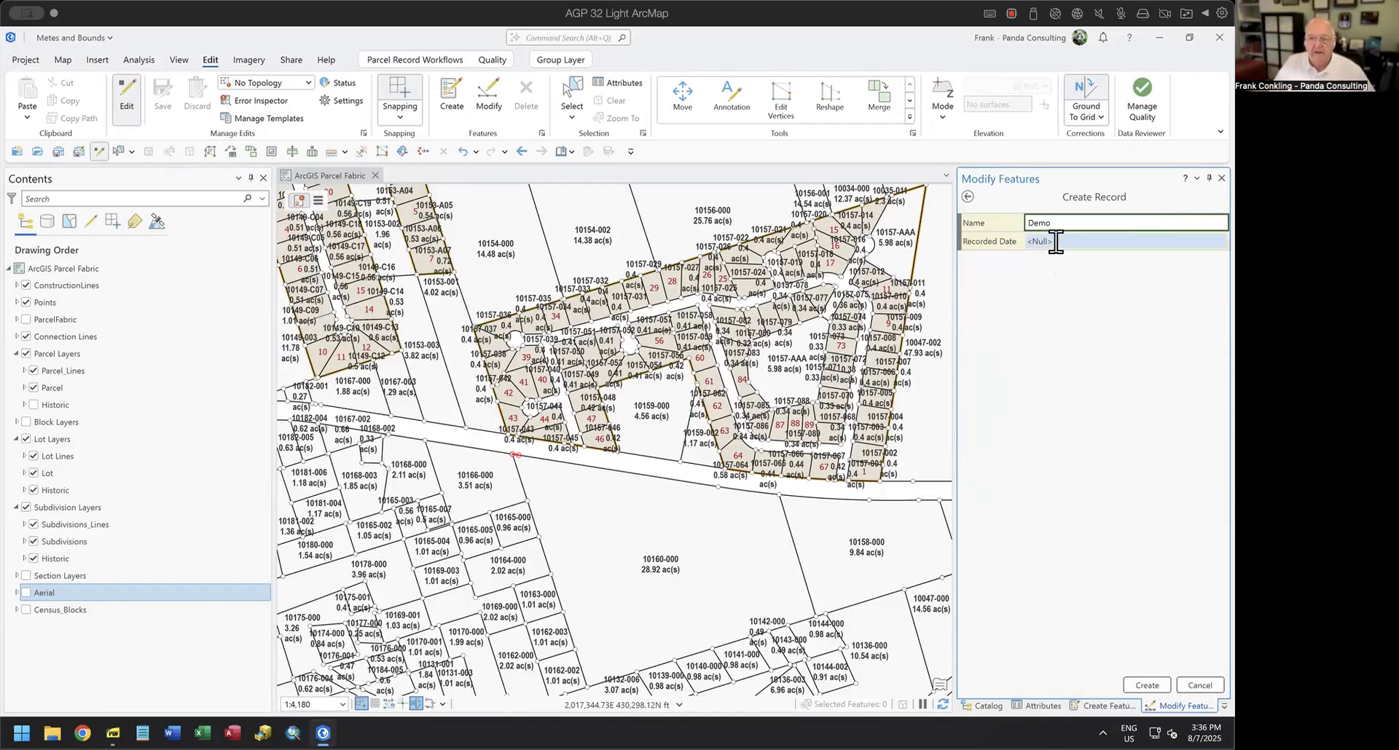
pyautogui.click(1052, 242)
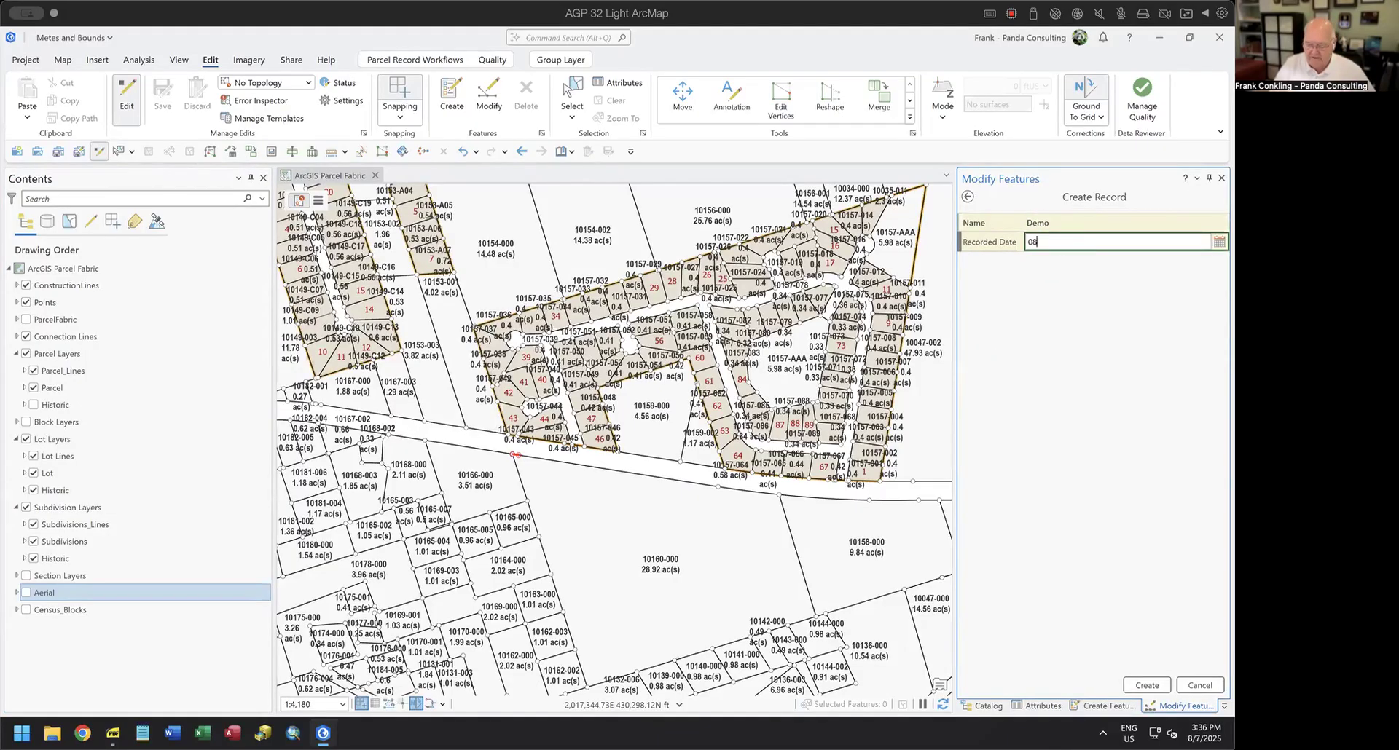
pyautogui.write('08/07/2025')
pyautogui.press('Return')
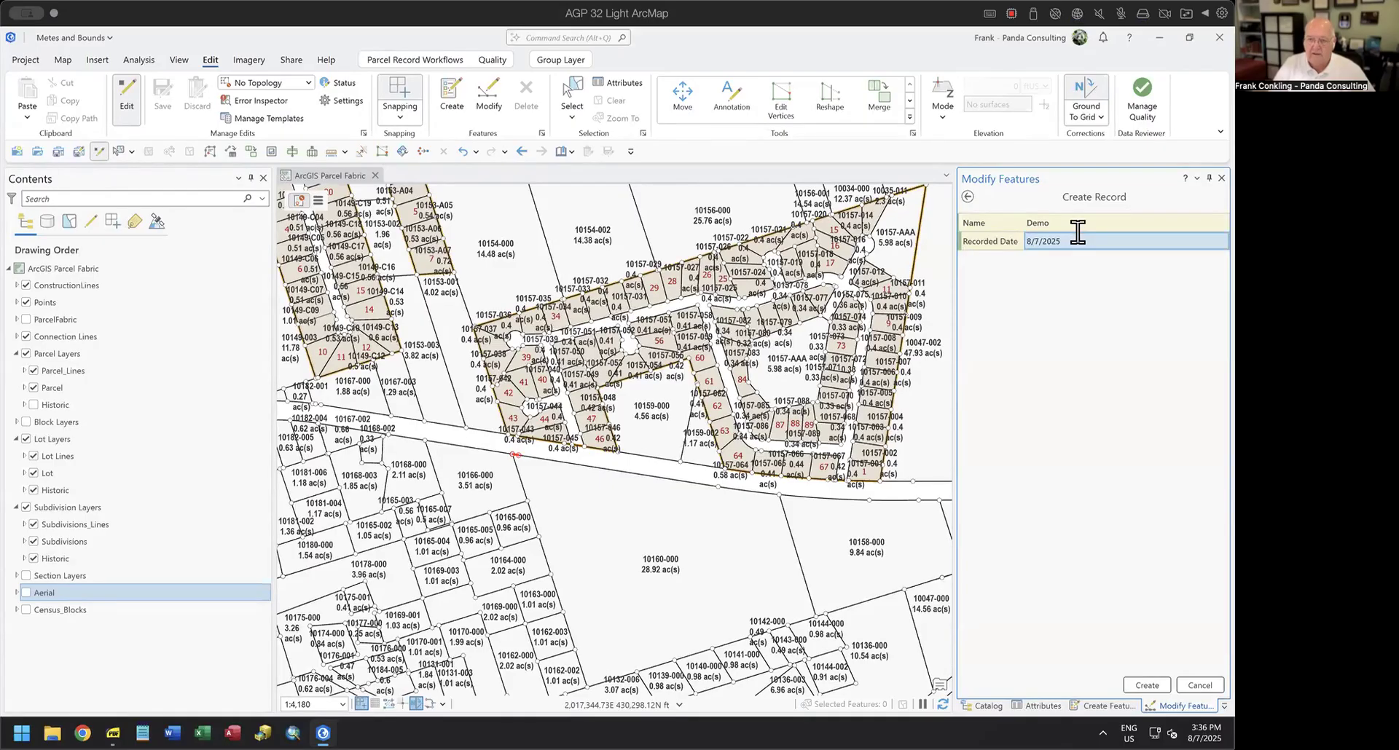
pyautogui.click(1160, 687)
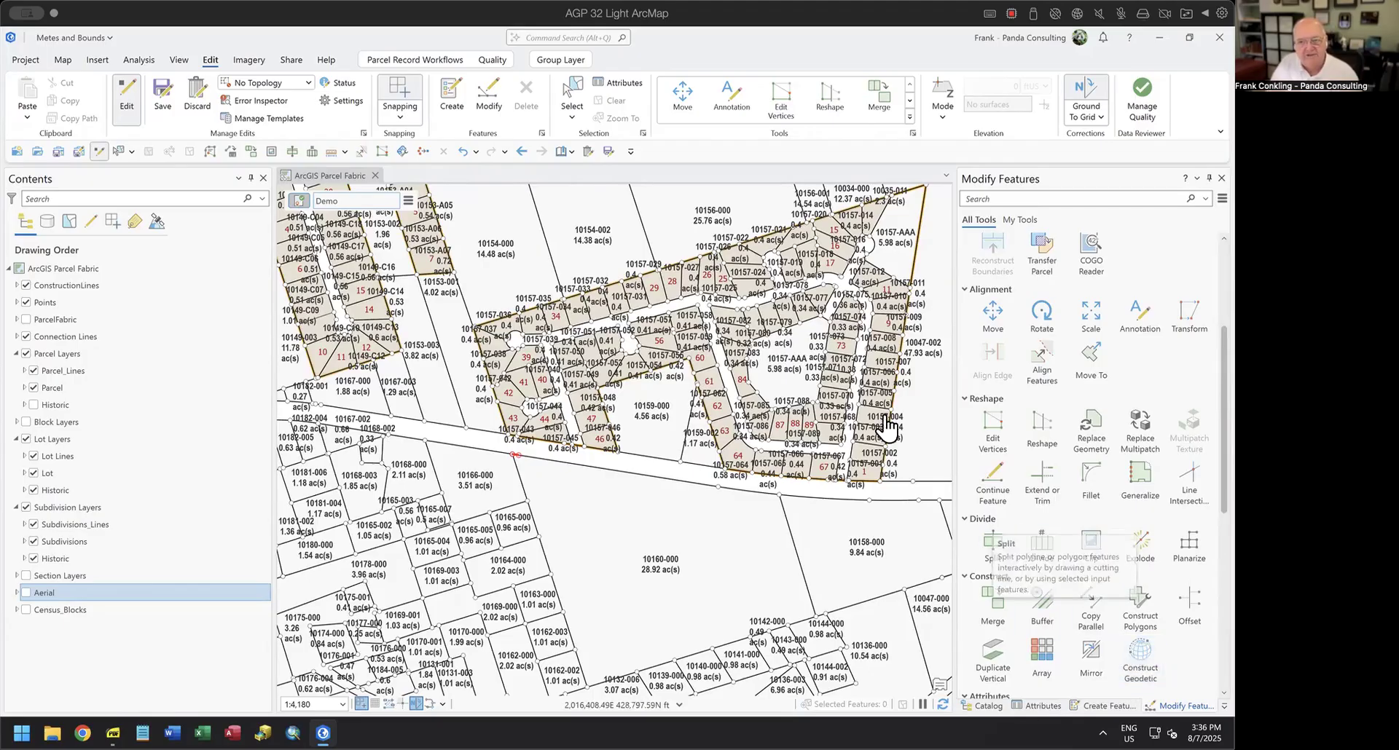
# Start a traverse on the Parcel_Lines layer and import the ArcMap traverse file Traverse.txt.
pyautogui.click(426, 59)
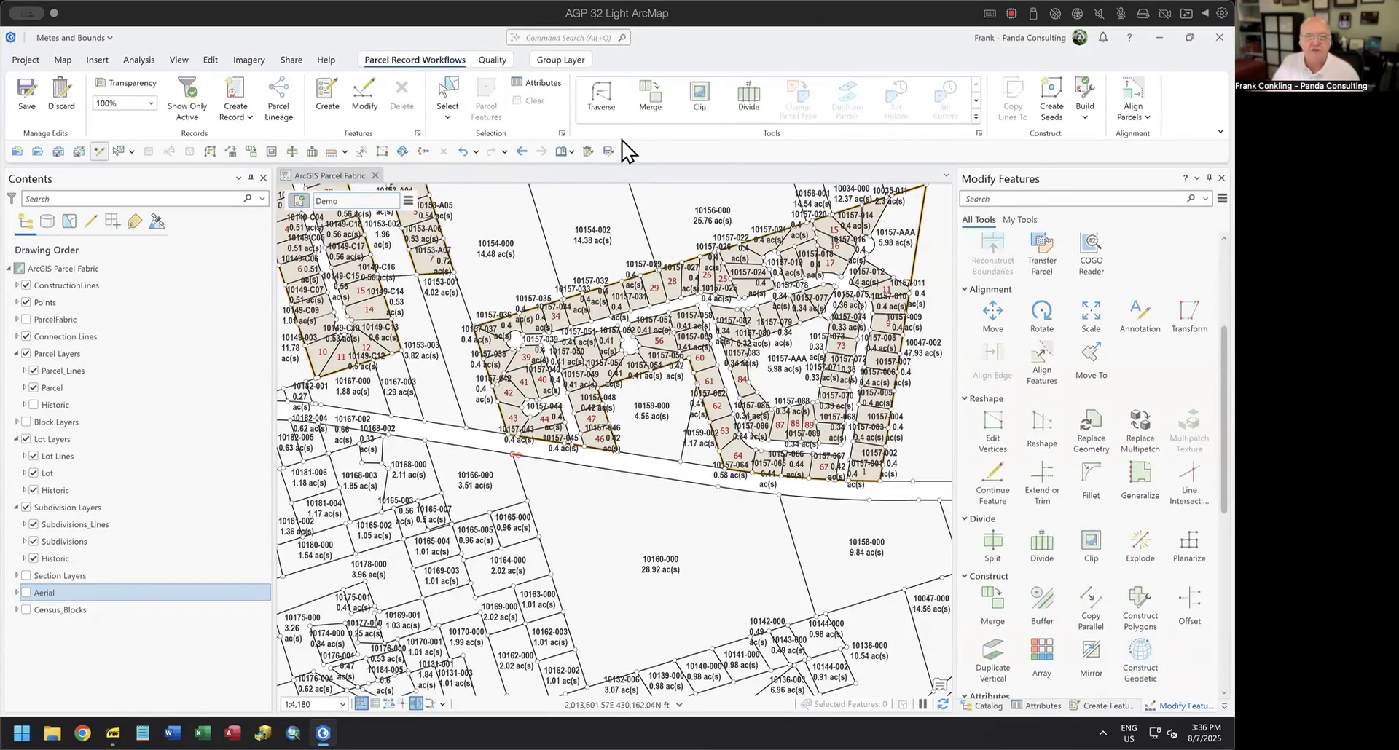
pyautogui.click(601, 95)
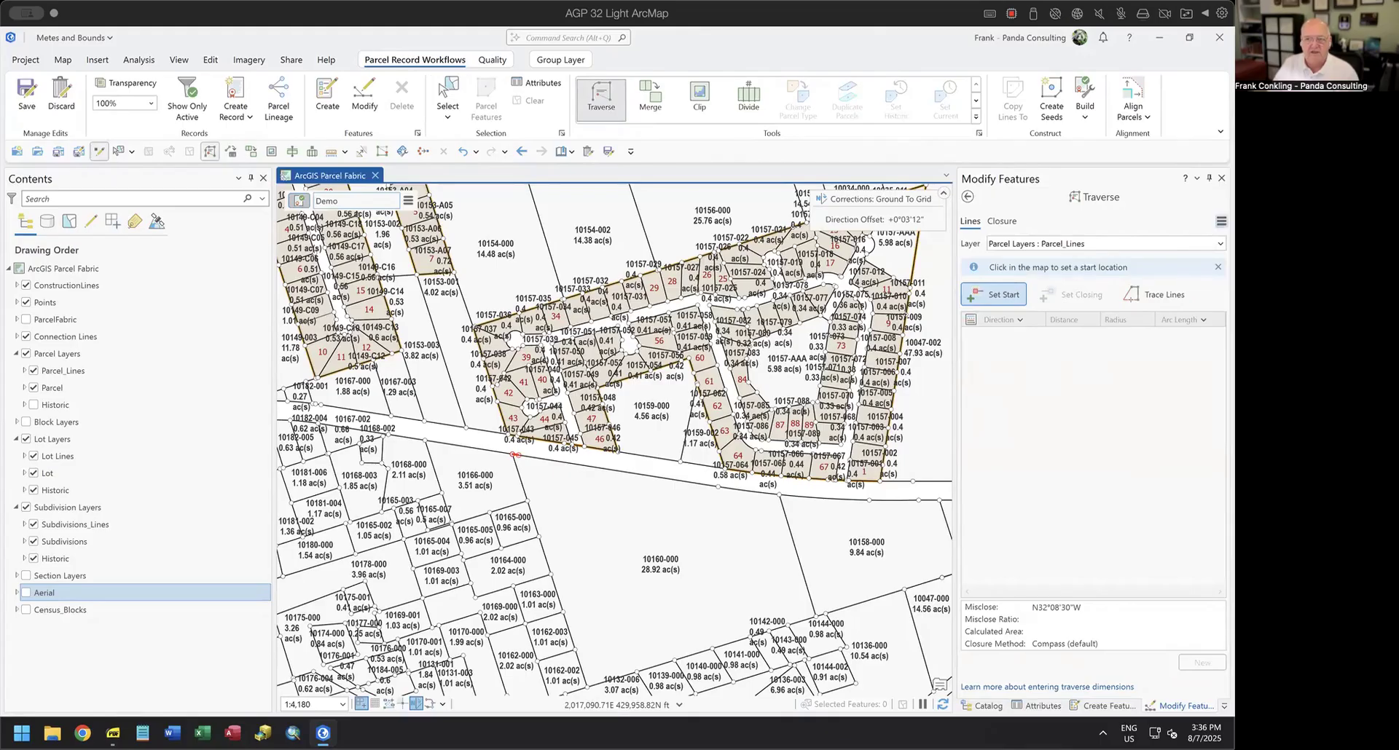
pyautogui.click(1221, 221)
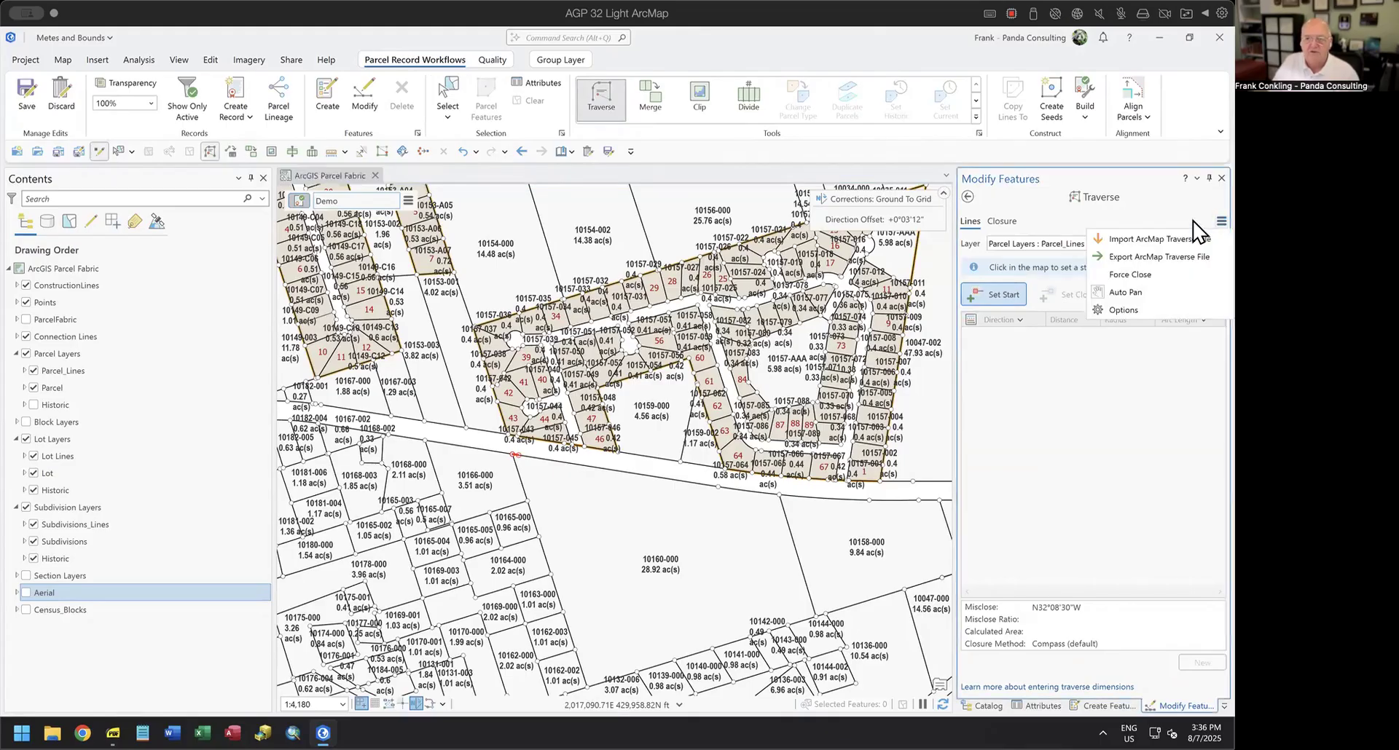
pyautogui.click(1183, 240)
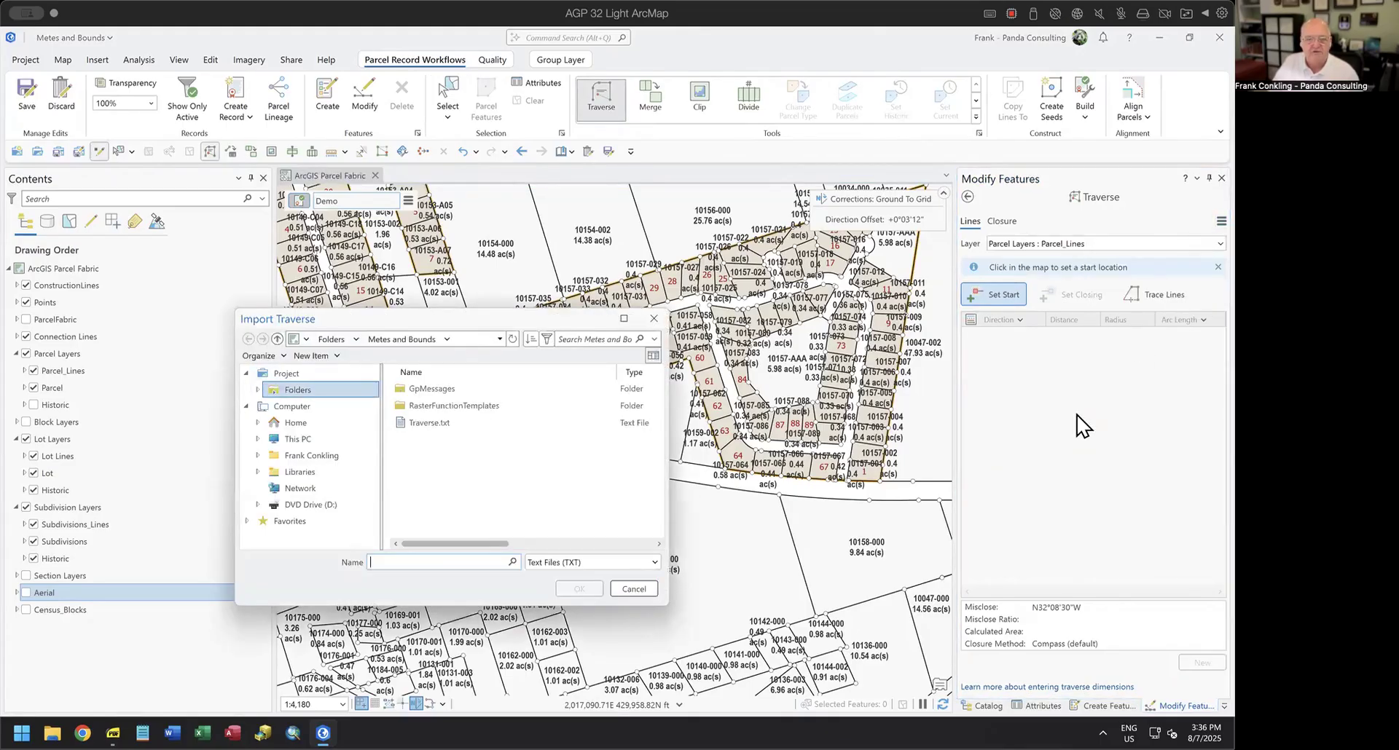
pyautogui.click(424, 429)
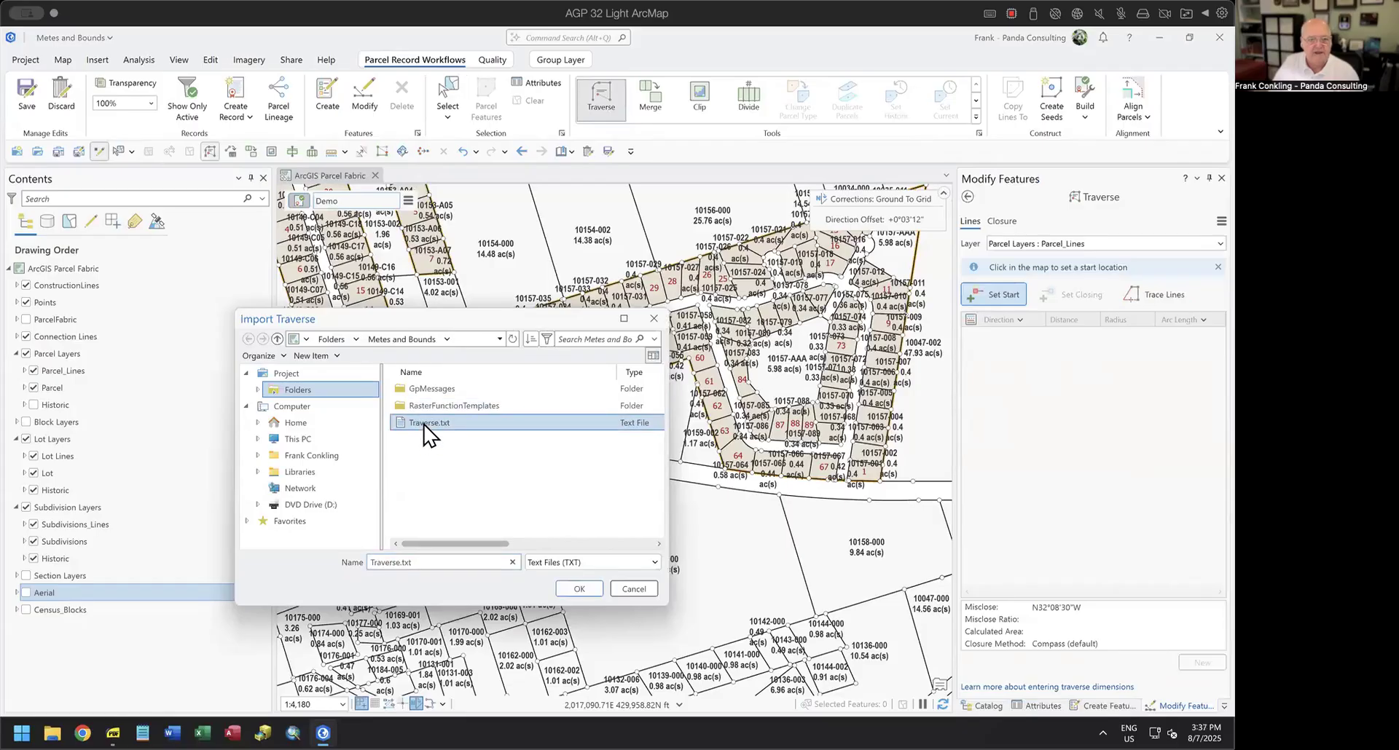
pyautogui.click(578, 590)
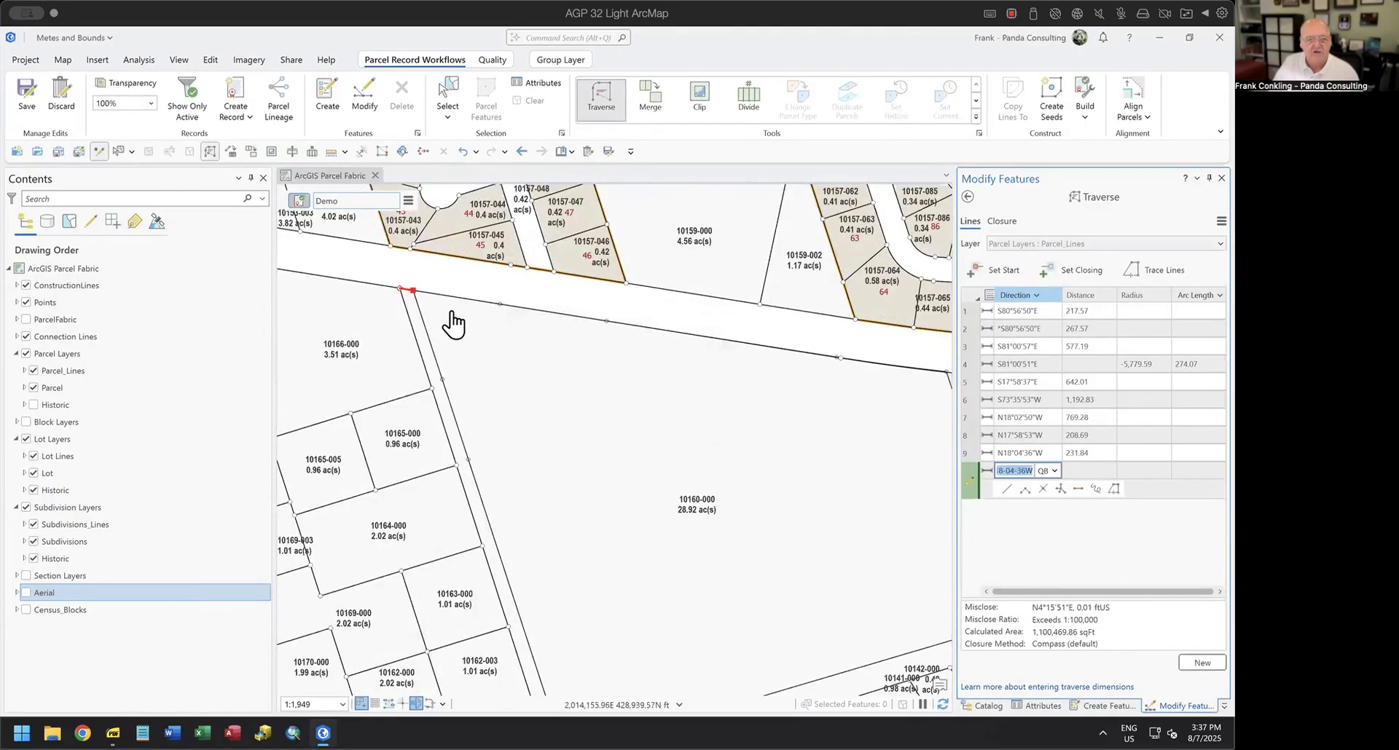
# Examine the imported traverse along the road frontage, highlight all lines in the active Demo record, and clear the selection.
pyautogui.moveTo(826, 485); pyautogui.dragTo(709, 423)
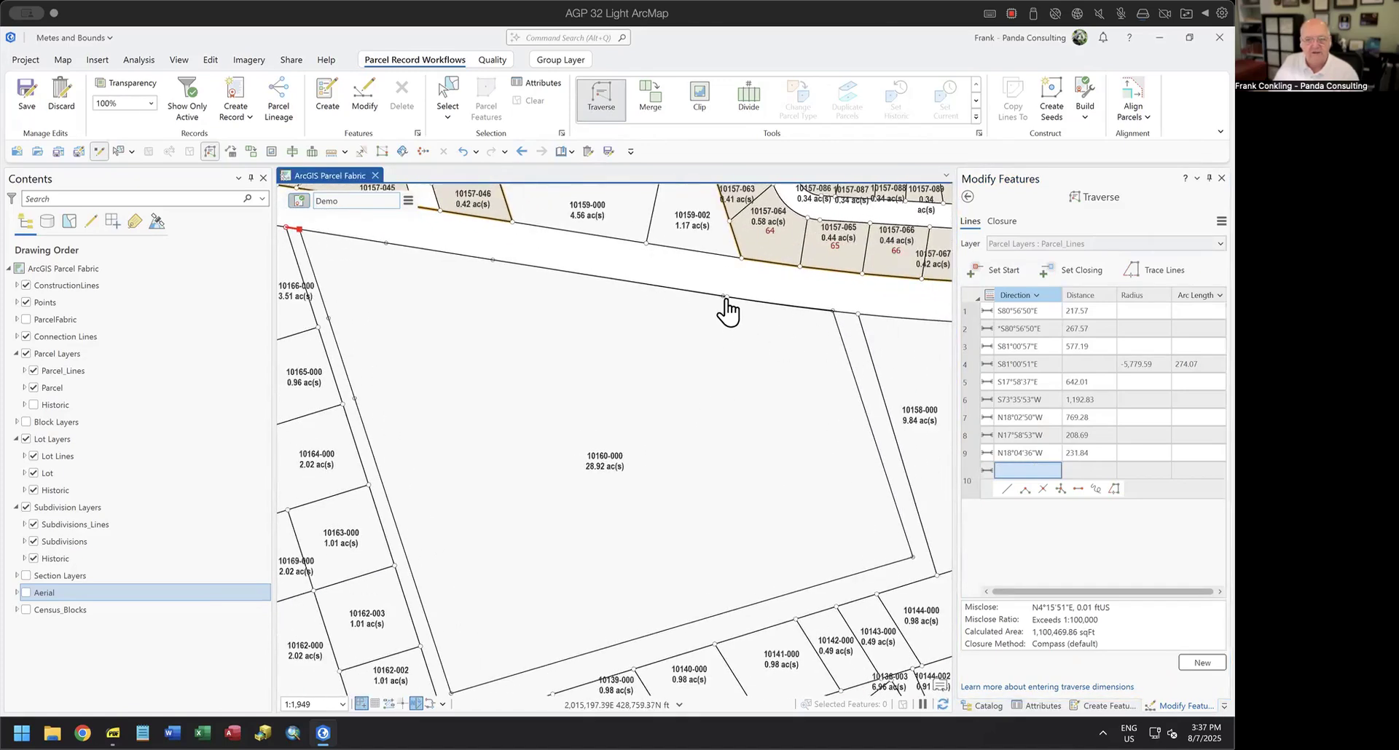
pyautogui.scroll(3, 728, 310)
pyautogui.scroll(5, 728, 309)
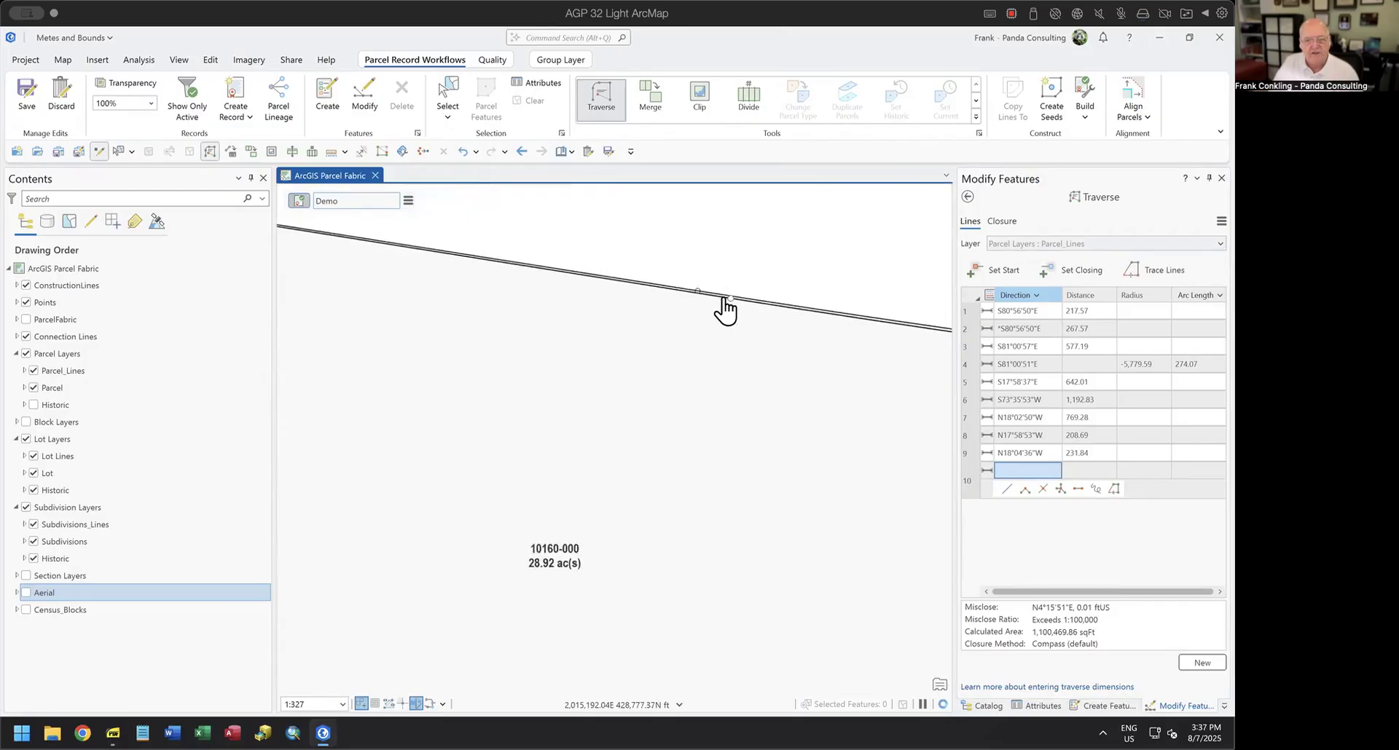
pyautogui.scroll(-3, 726, 310)
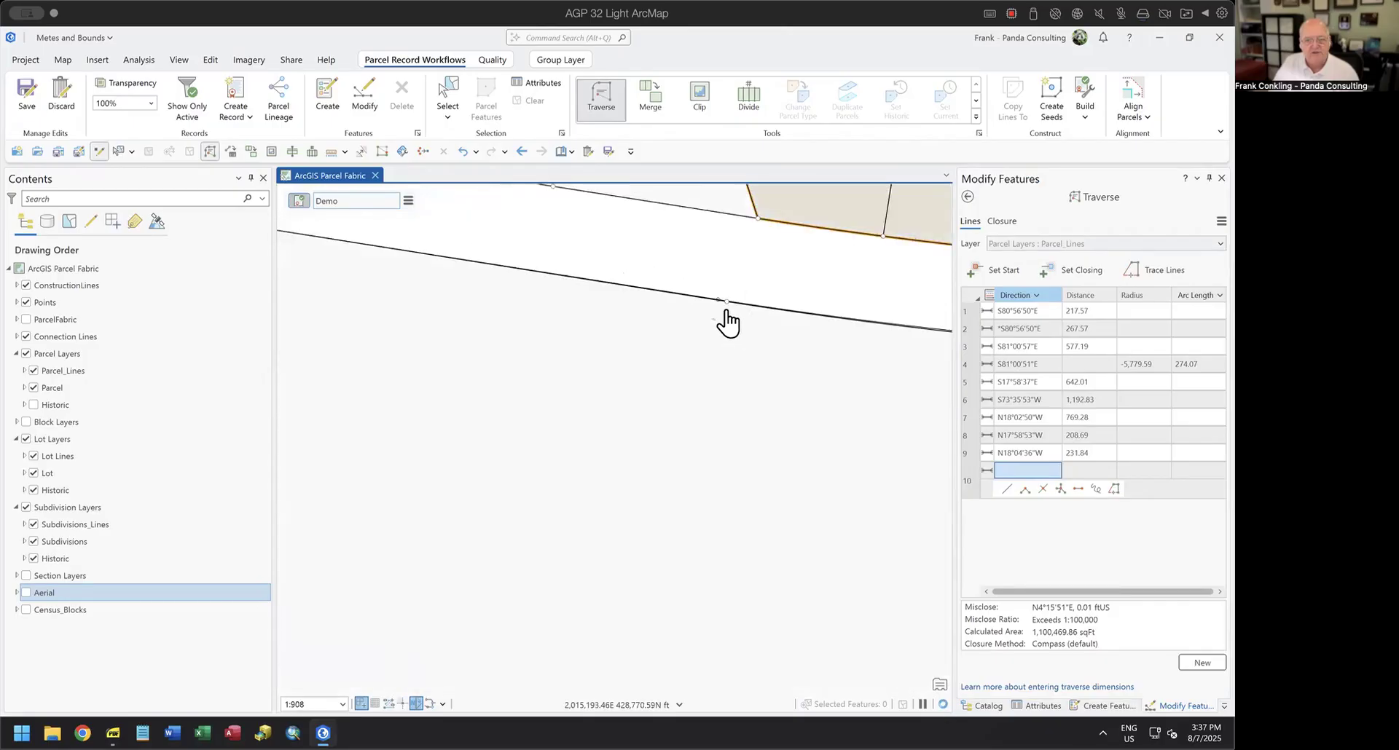
pyautogui.scroll(-2, 726, 312)
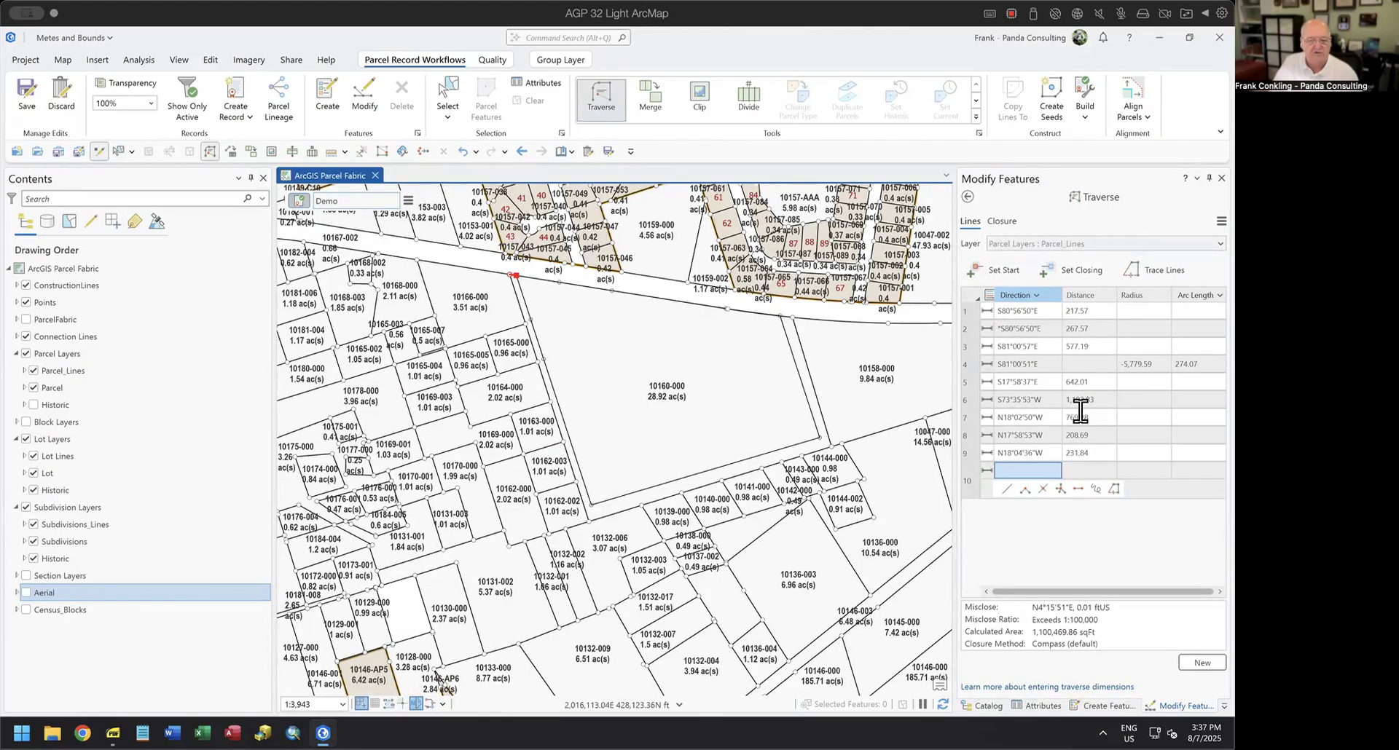
pyautogui.click(408, 200)
pyautogui.moveTo(494, 335)
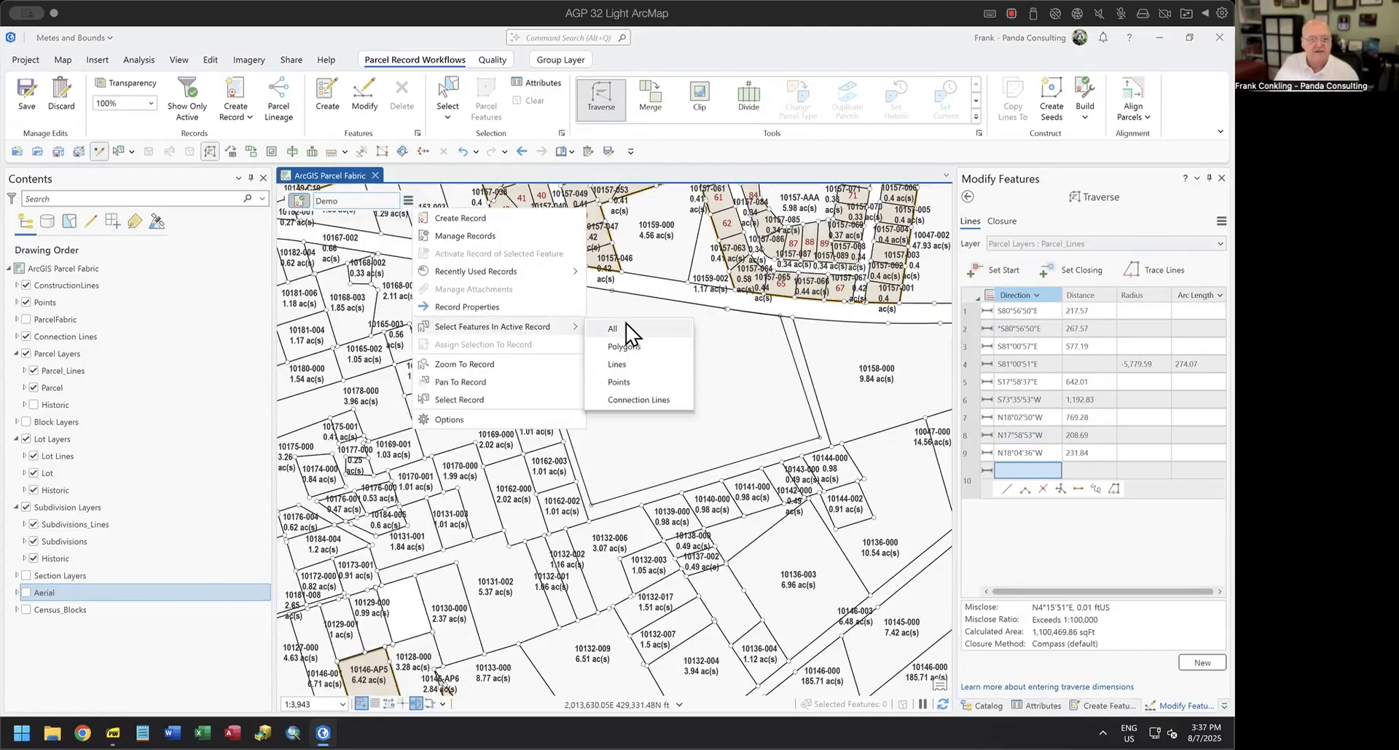
pyautogui.click(638, 368)
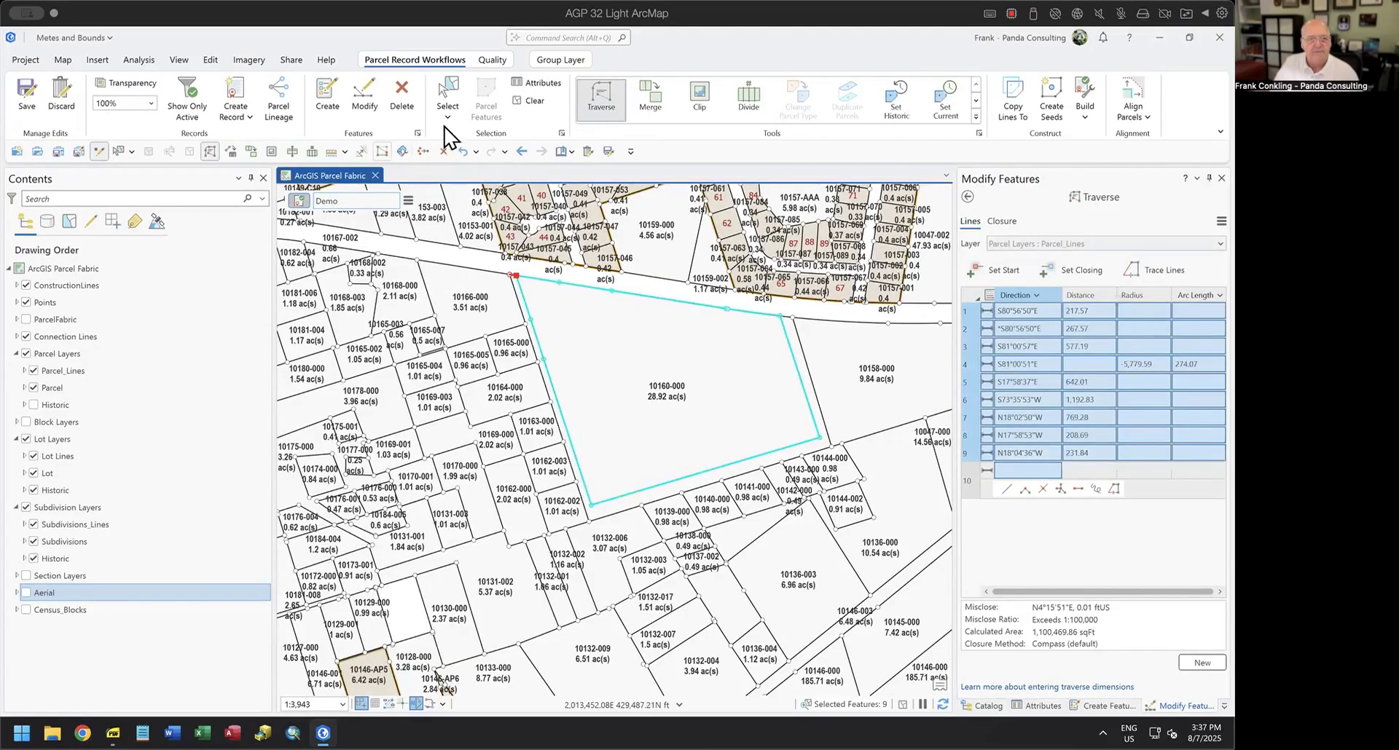
pyautogui.click(516, 101)
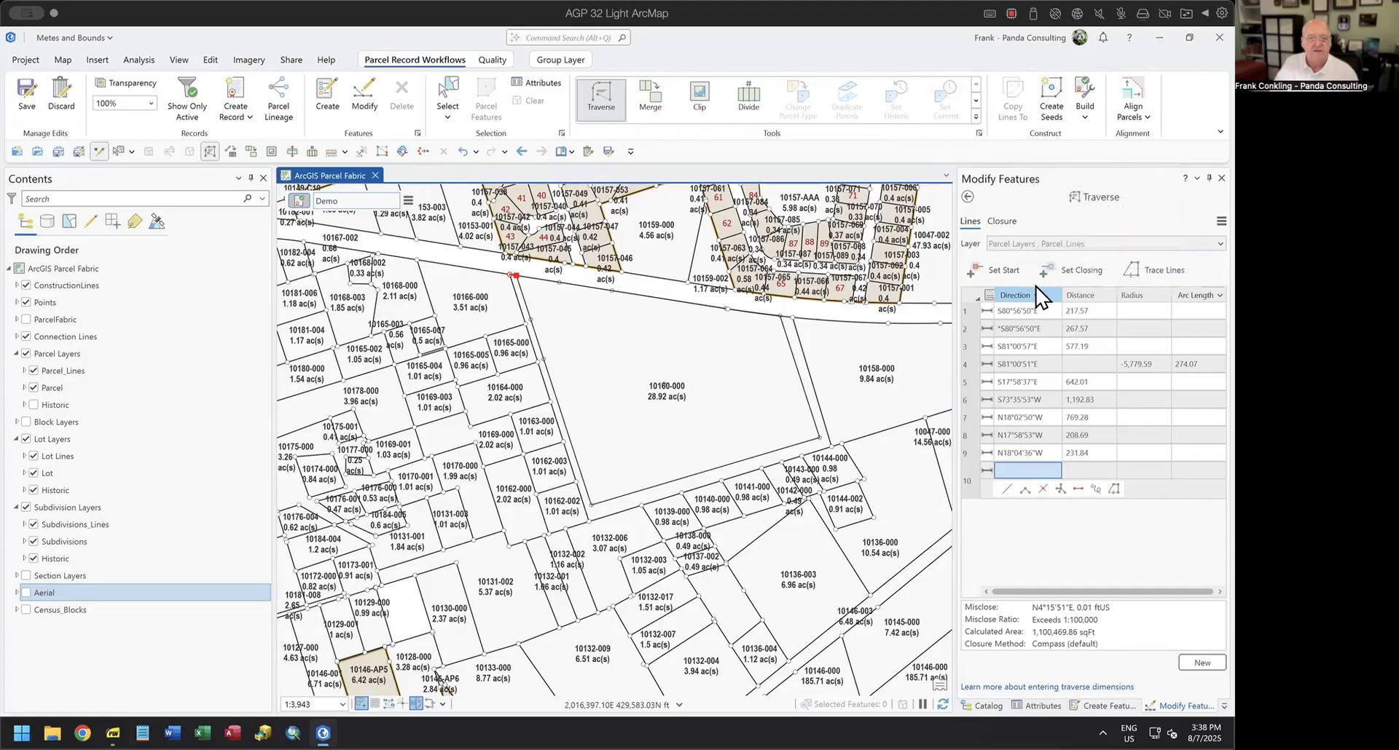
# Create the parcel seed inside the closed traverse, build the Demo record's parcel from it, and select the new parcel.
pyautogui.click(664, 385)
pyautogui.scroll(4, 667, 394)
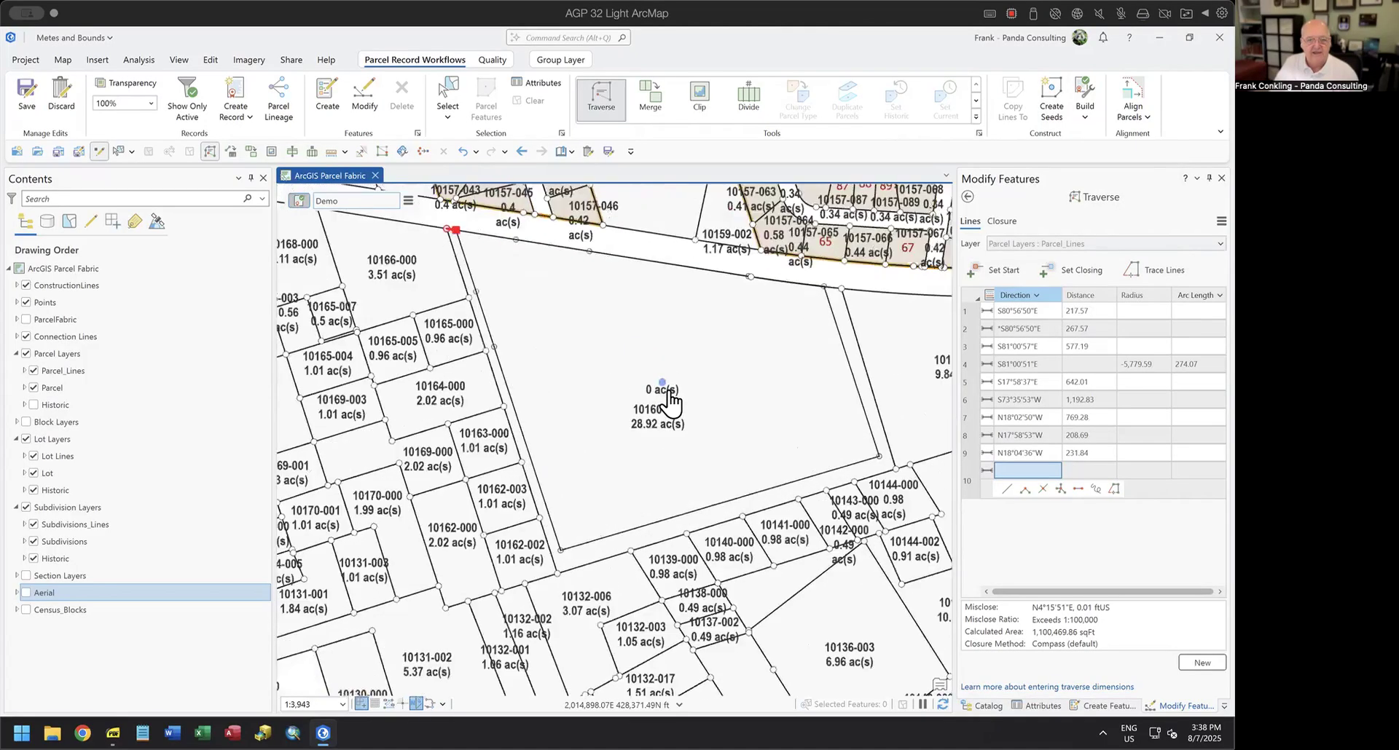
pyautogui.scroll(-4, 664, 392)
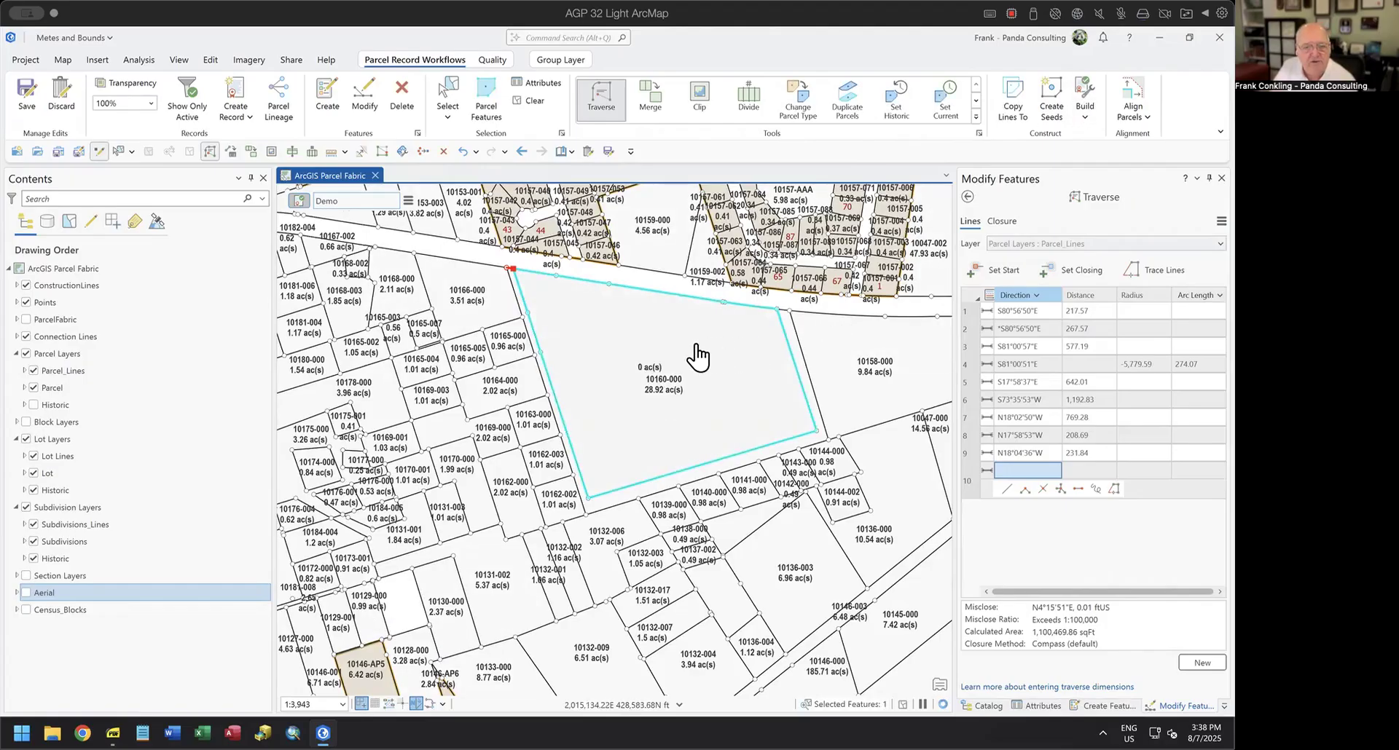
# Inspect the new parcel's northern boundary where its curve begins, and start Align Parcels on the selected parcel.
pyautogui.scroll(5, 751, 306)
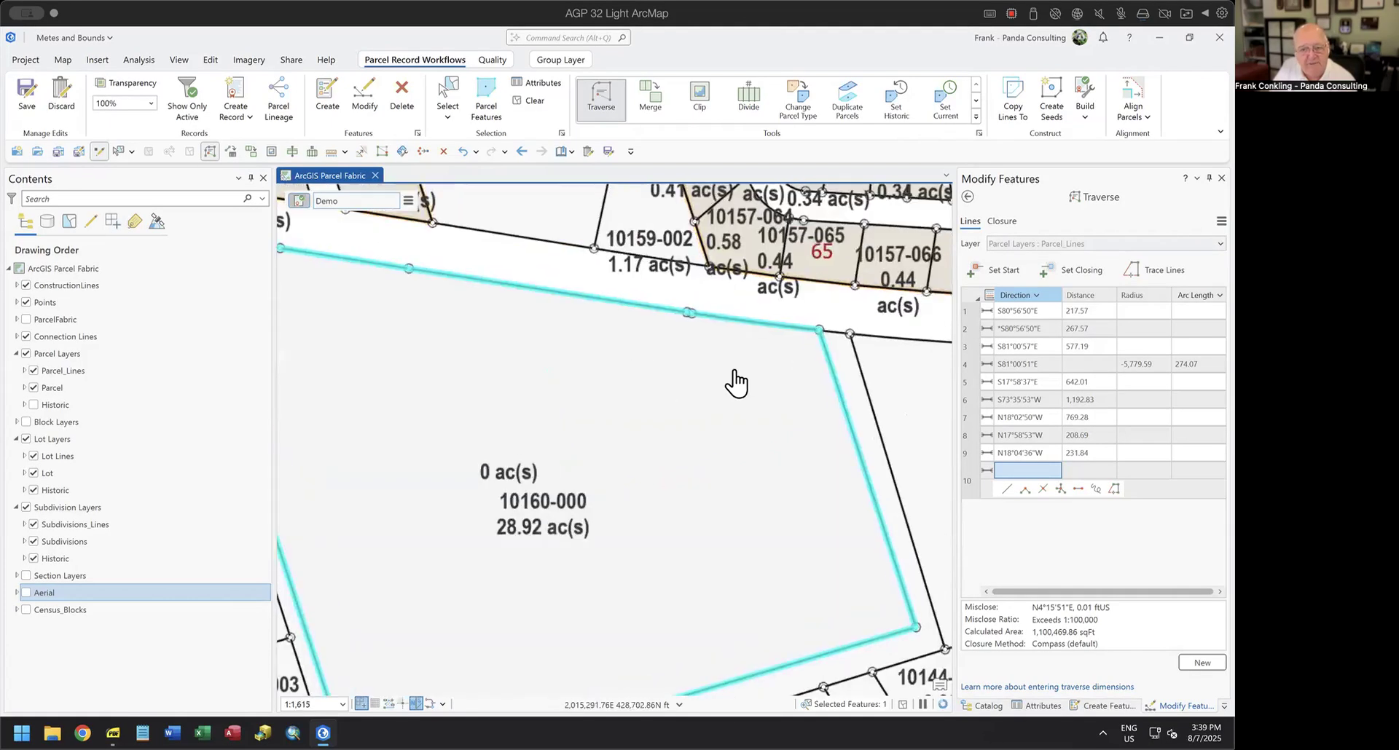
pyautogui.scroll(3, 696, 343)
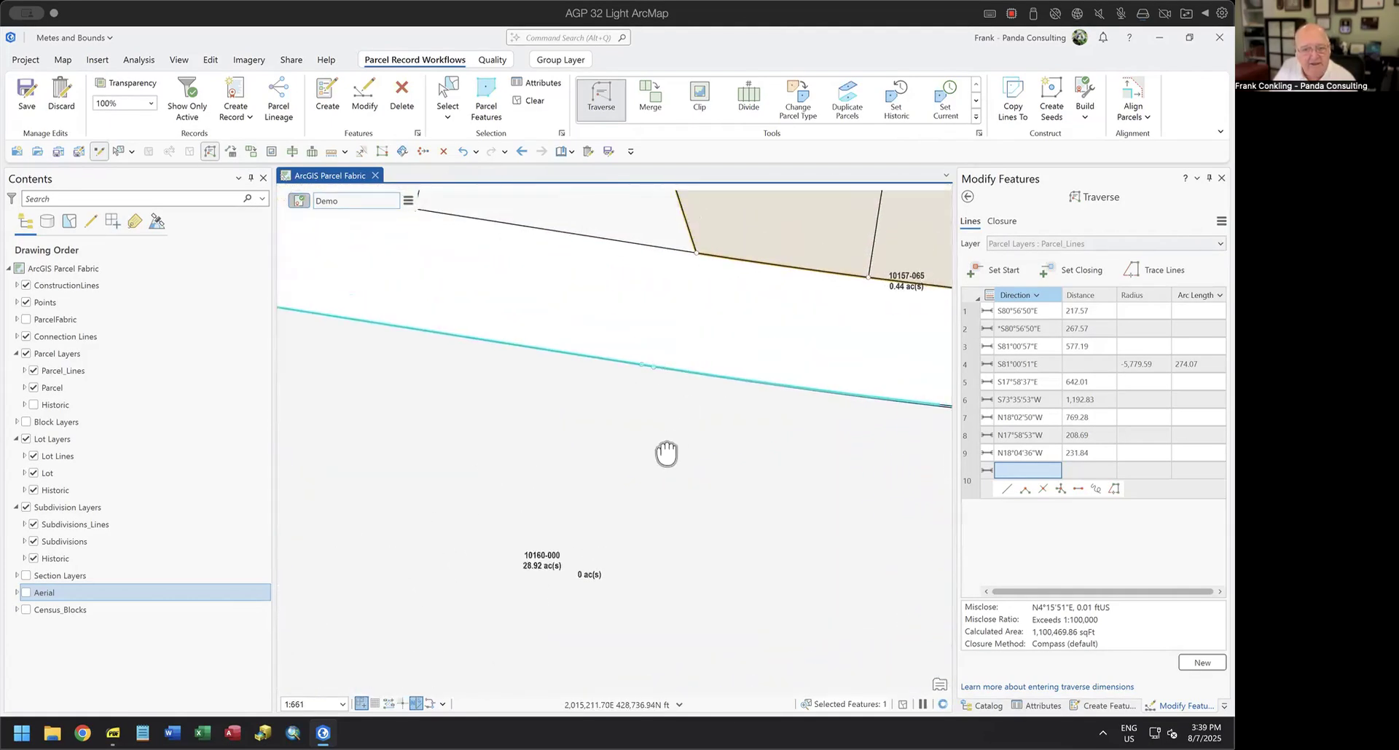
pyautogui.scroll(-7, 638, 445)
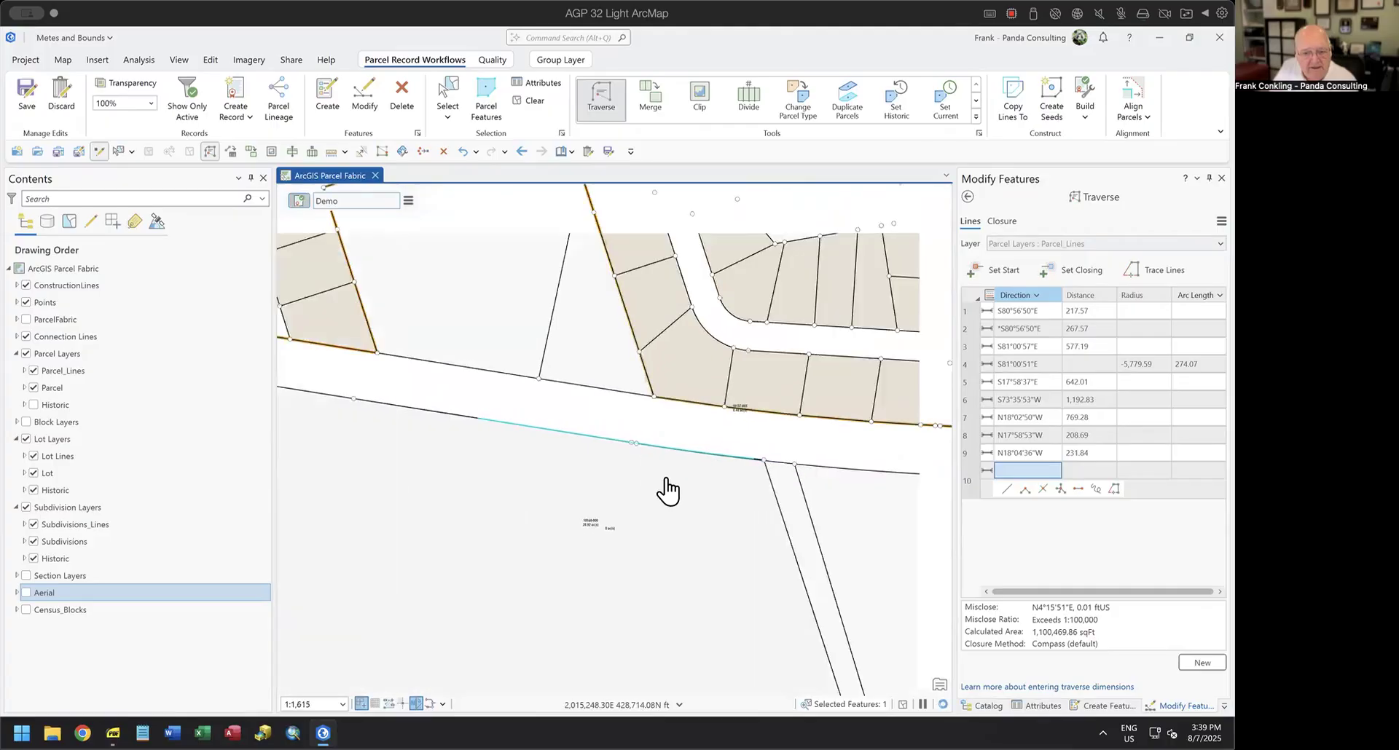
pyautogui.moveTo(634, 550); pyautogui.dragTo(647, 412)
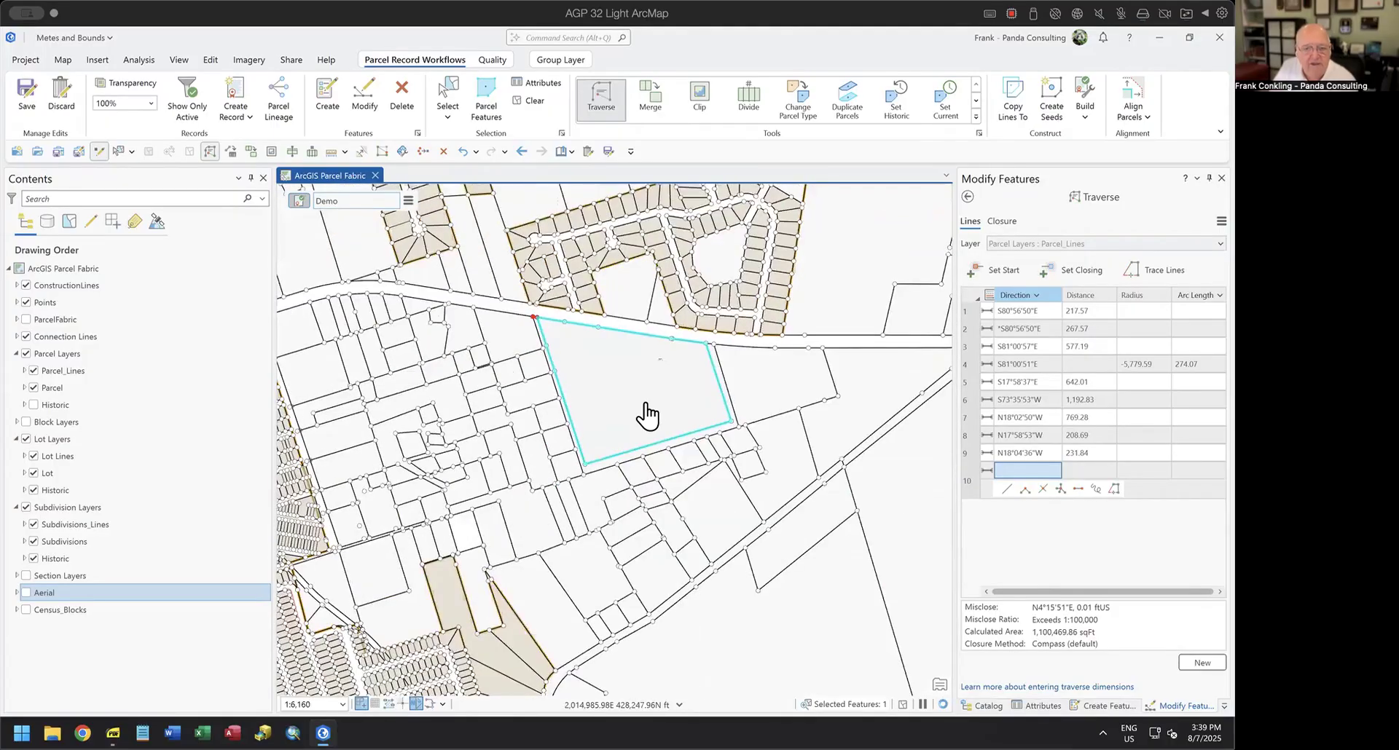
pyautogui.click(1134, 108)
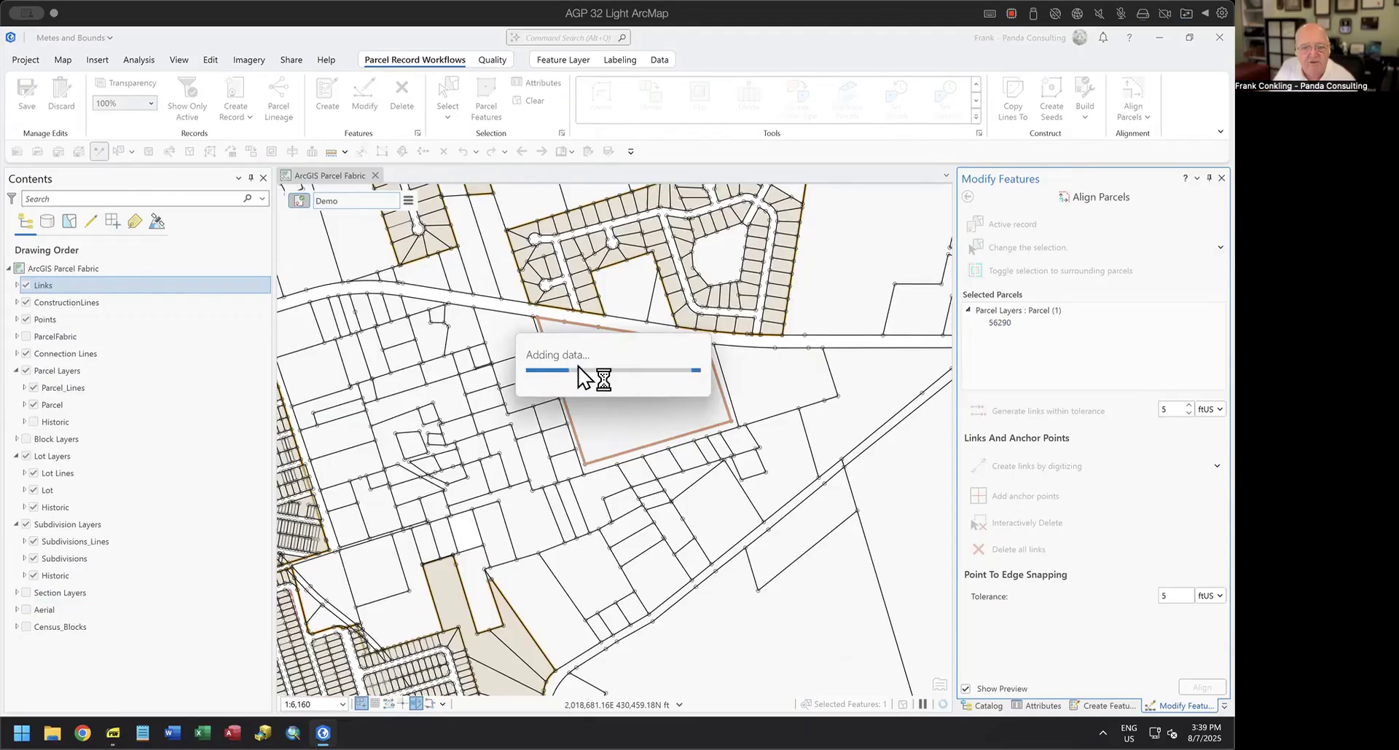
# Check the tolerance buffer around the parcel's northeast corner and curve, and try to generate links within 5 ftUS.
pyautogui.scroll(5, 699, 350)
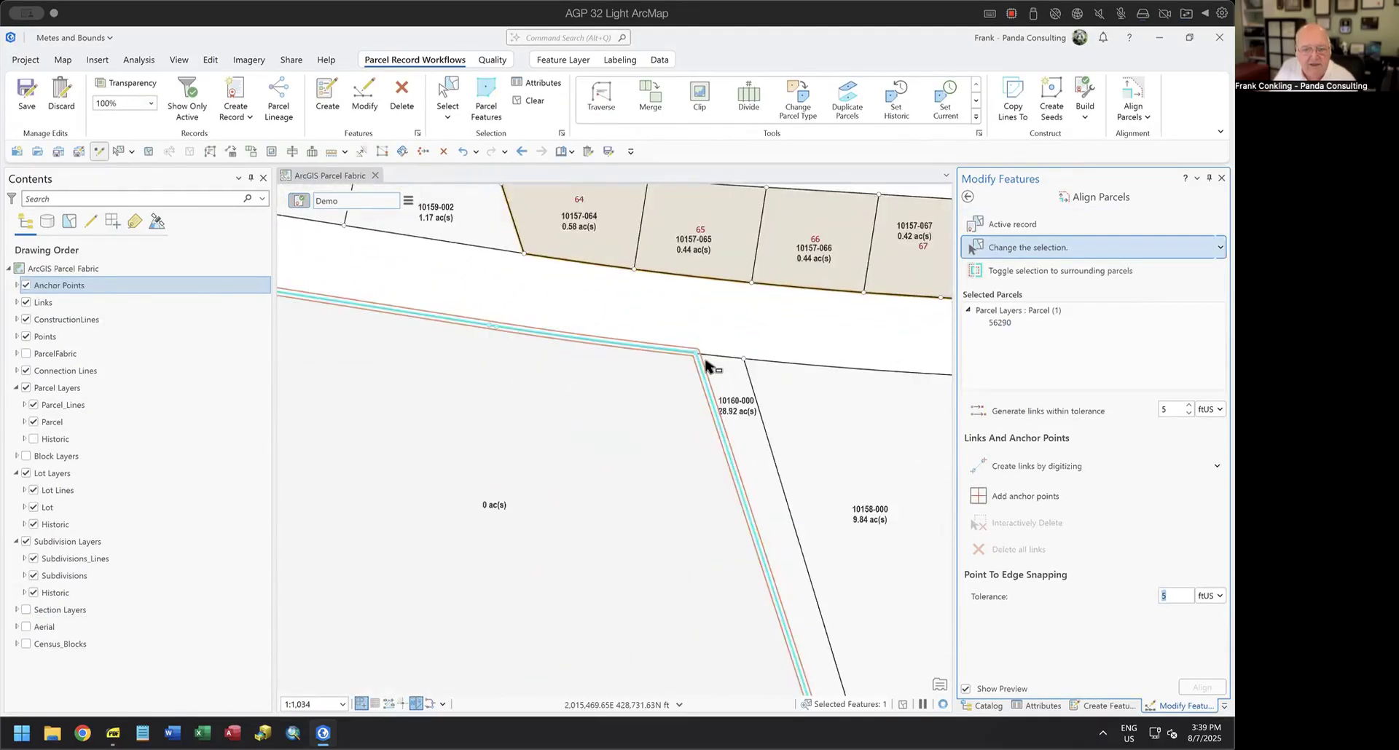
pyautogui.scroll(3, 706, 362)
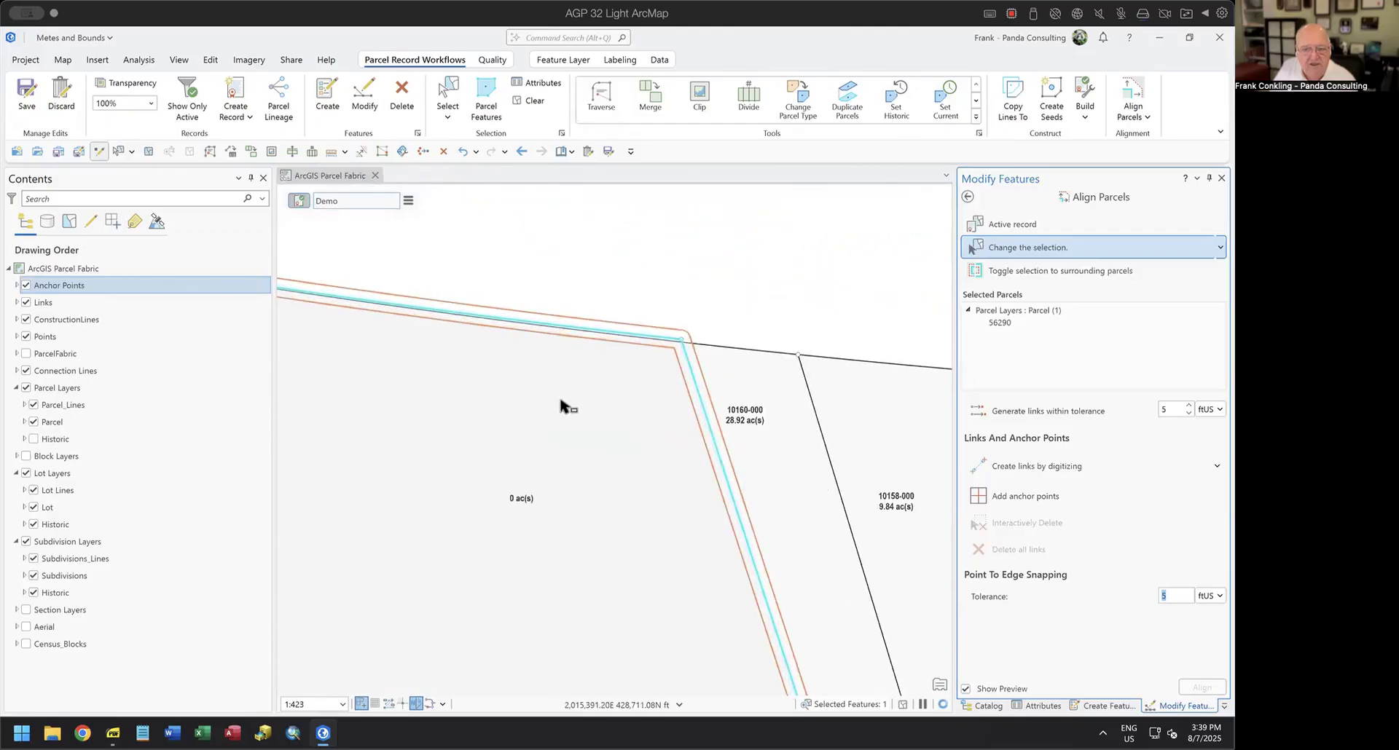
pyautogui.moveTo(569, 410); pyautogui.dragTo(750, 432)
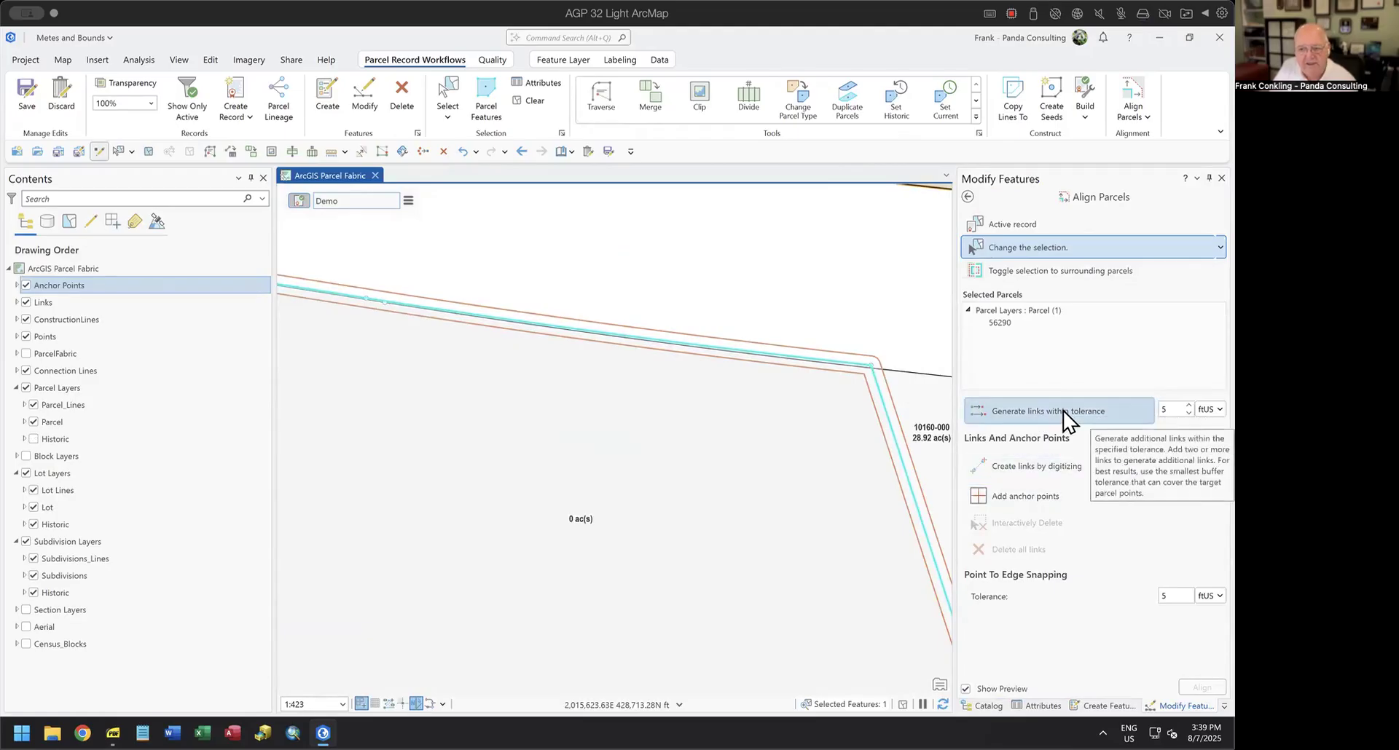
pyautogui.click(1040, 417)
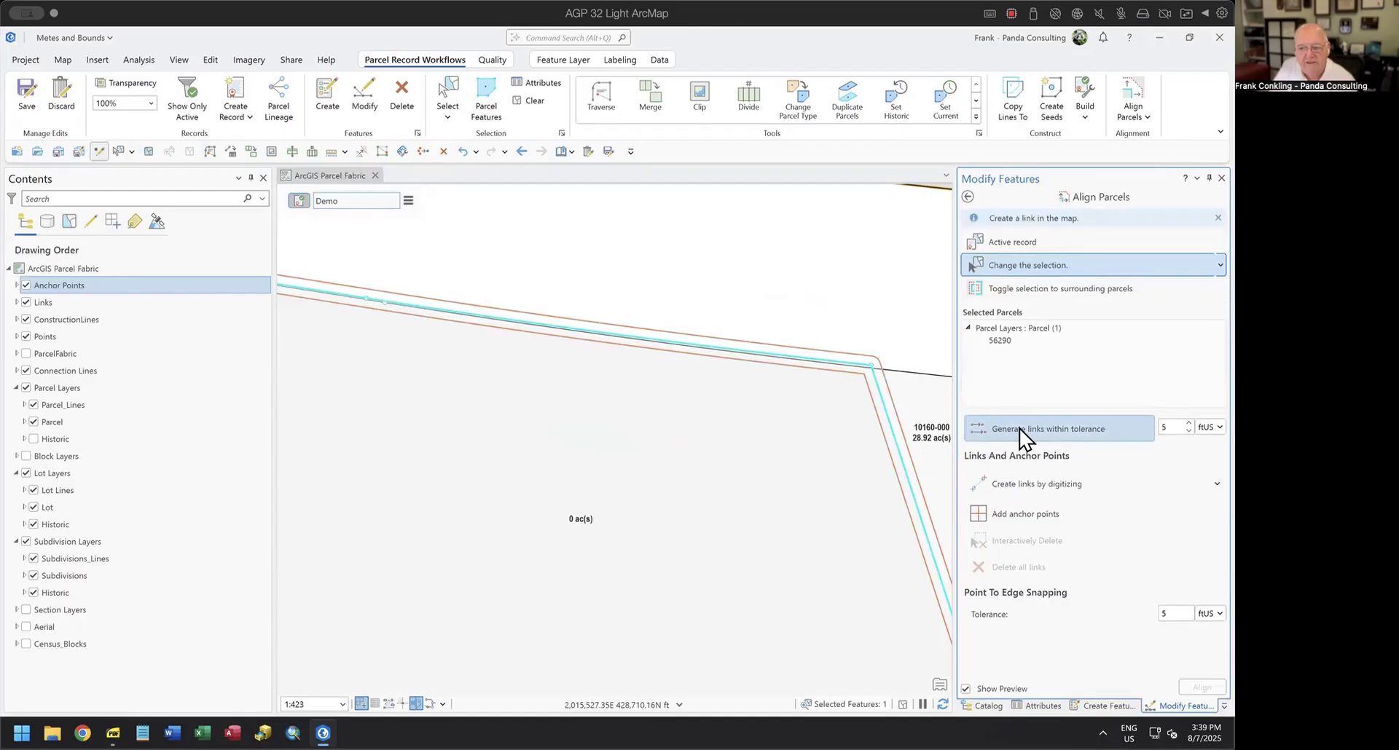
# Add an anchor point at the new parcel's northwest corner on the road frontage.
pyautogui.scroll(-3, 735, 448)
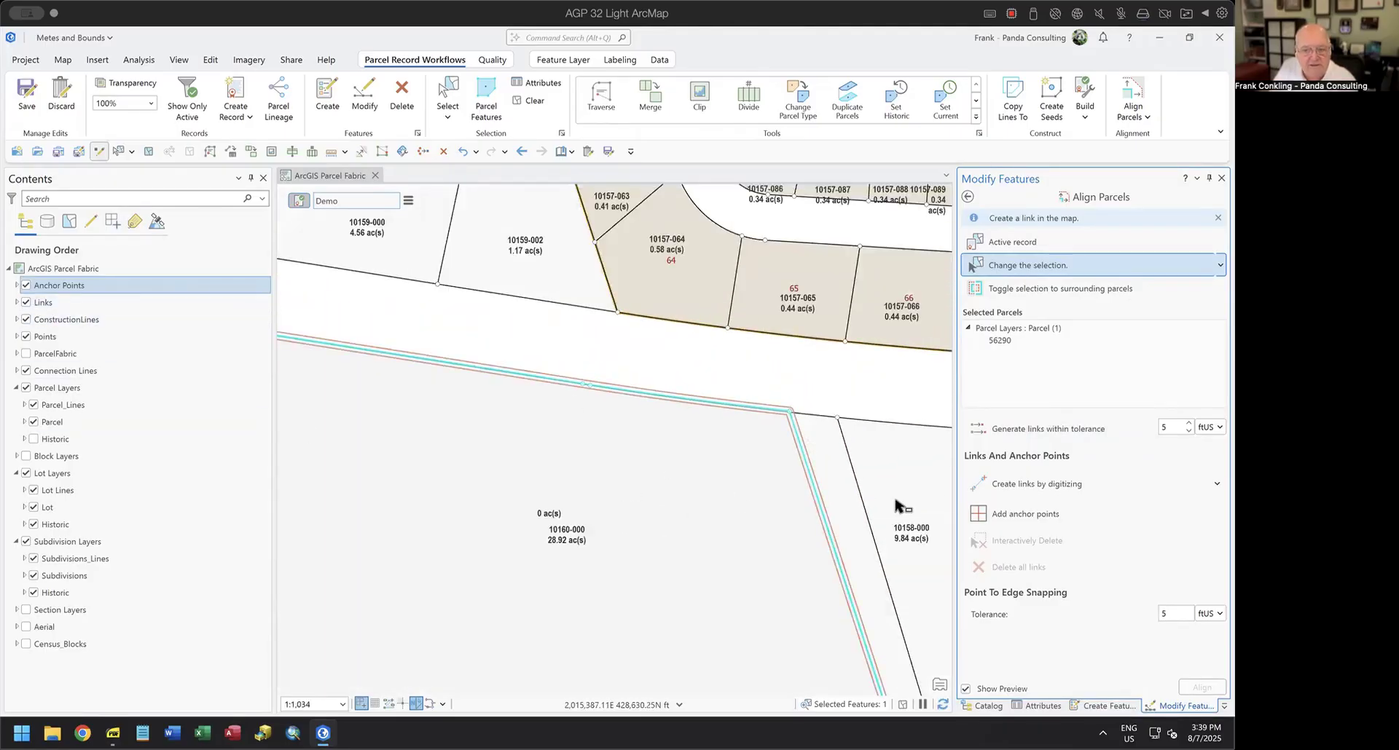
pyautogui.click(978, 519)
pyautogui.moveTo(468, 456); pyautogui.dragTo(826, 521)
pyautogui.moveTo(448, 420); pyautogui.dragTo(762, 490)
pyautogui.click(761, 490)
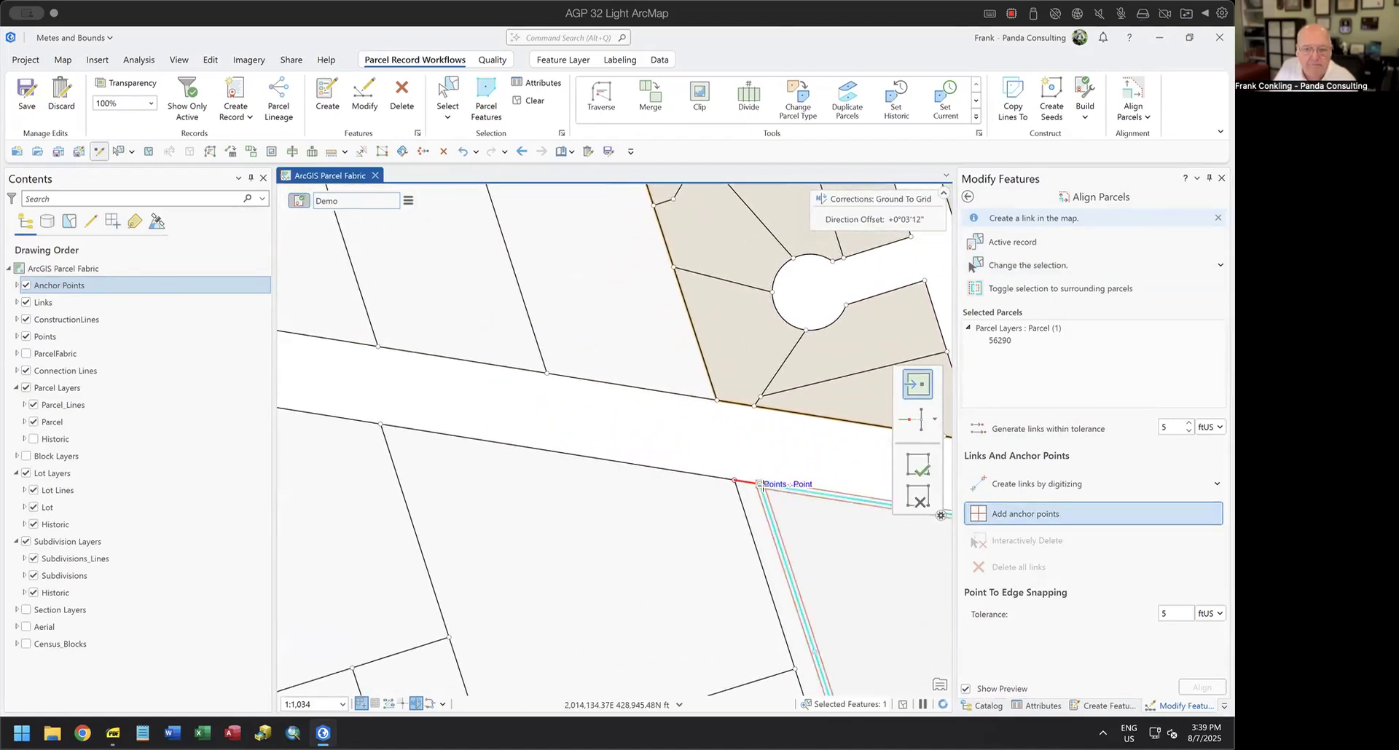
# Generate links within 5 ftUS and inspect the new parcel's northern frontage, from the northwest corner to the northeast corner and back to the curve's beginning.
pyautogui.click(1054, 434)
pyautogui.moveTo(841, 570); pyautogui.dragTo(458, 402)
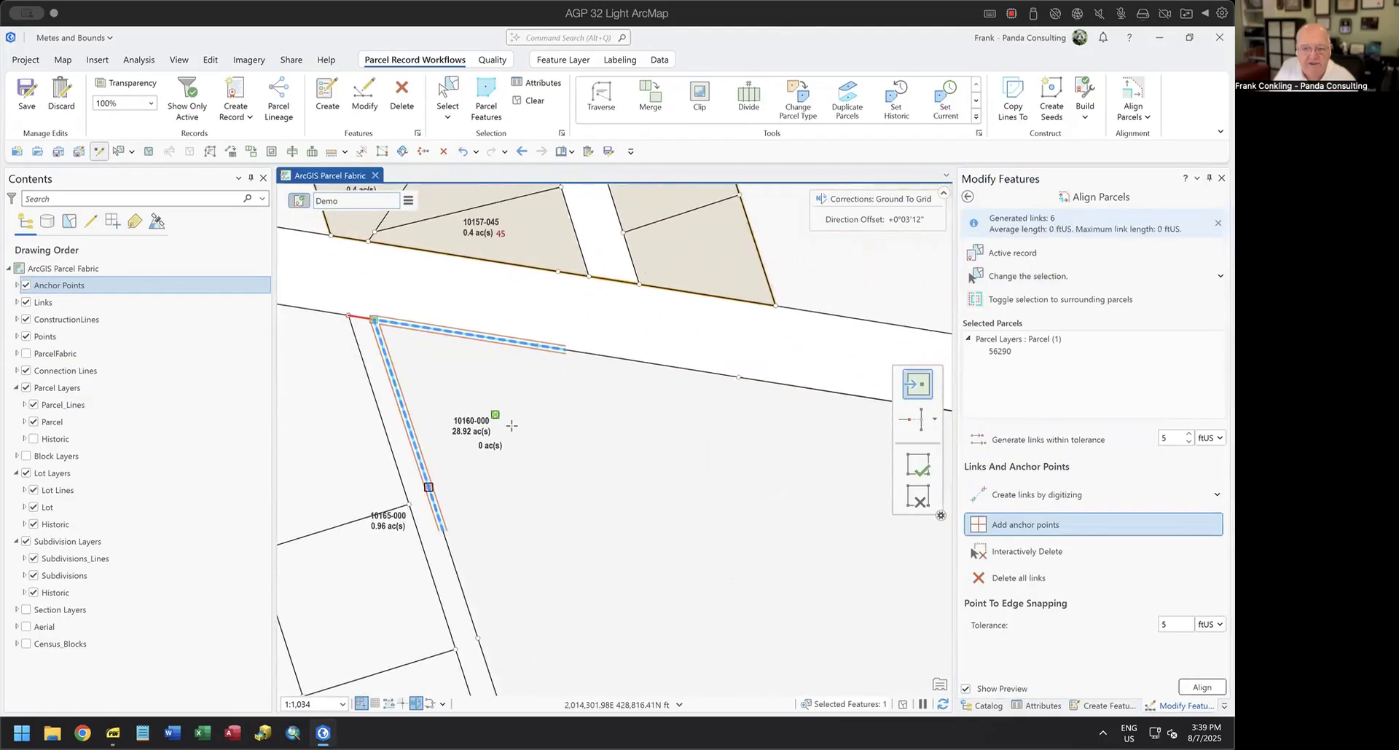
pyautogui.moveTo(784, 502); pyautogui.dragTo(416, 379)
pyautogui.moveTo(771, 431); pyautogui.dragTo(698, 525)
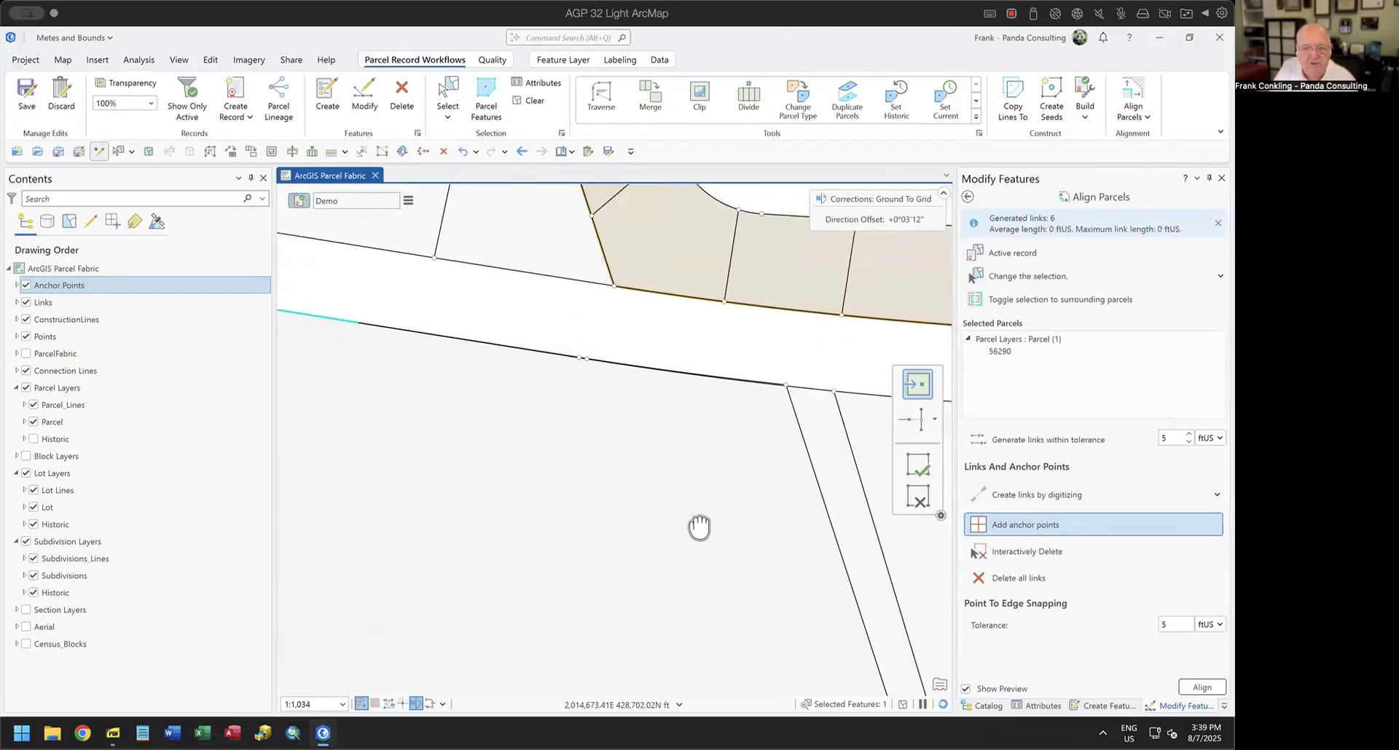
pyautogui.scroll(6, 780, 412)
pyautogui.scroll(3, 766, 317)
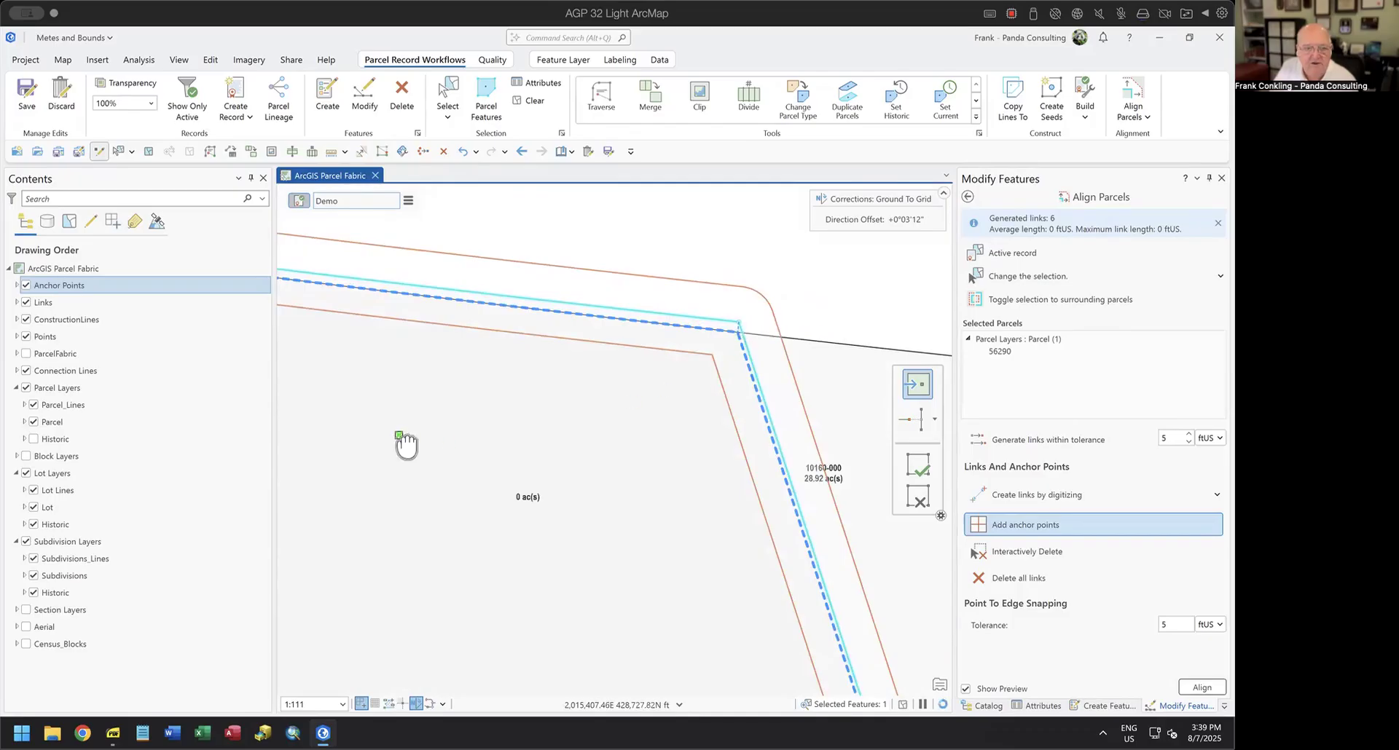
pyautogui.scroll(-2, 406, 442)
pyautogui.moveTo(406, 442); pyautogui.dragTo(911, 557)
pyautogui.moveTo(531, 506); pyautogui.dragTo(882, 562)
pyautogui.moveTo(457, 446); pyautogui.dragTo(878, 523)
pyautogui.scroll(3, 741, 464)
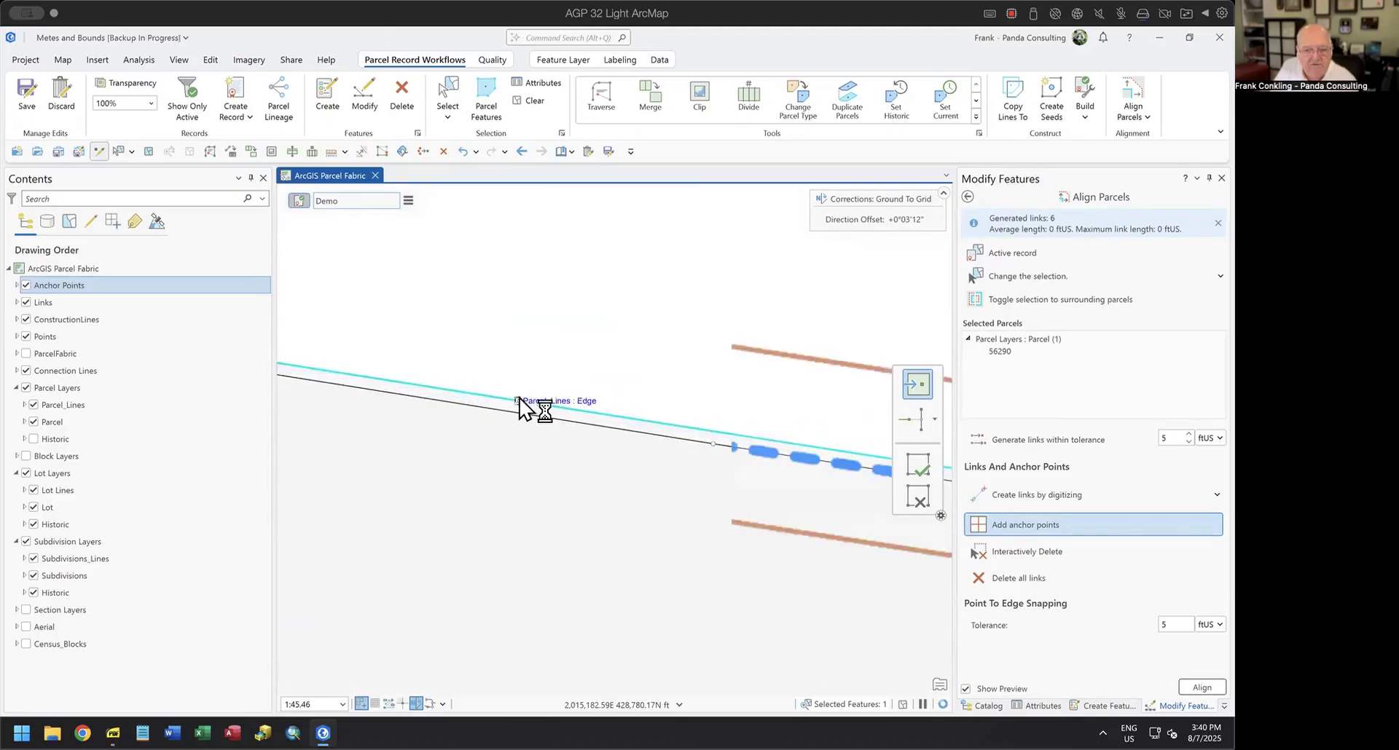
# Digitize a link about 10.34 ftUS long between the existing frontage point and the new parcel's point where the northern curve begins.
pyautogui.click(537, 405)
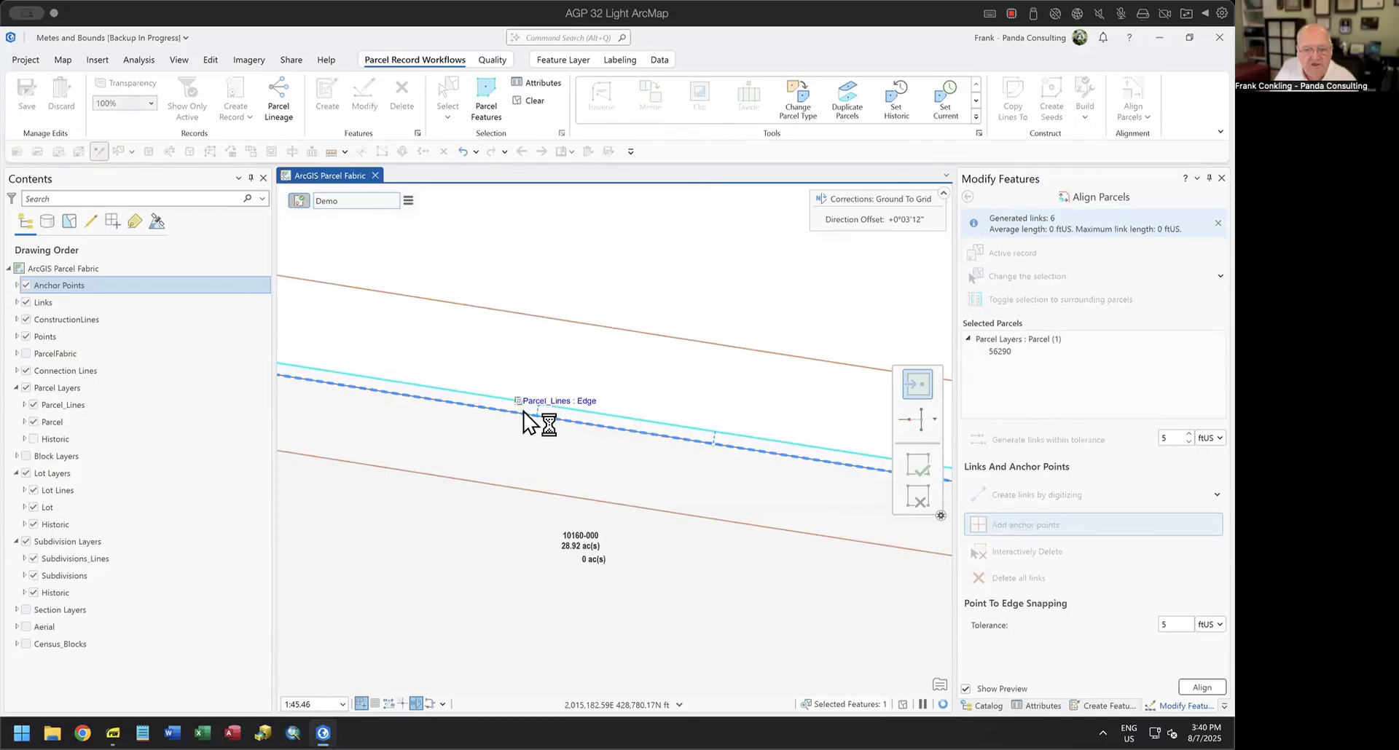
pyautogui.click(979, 496)
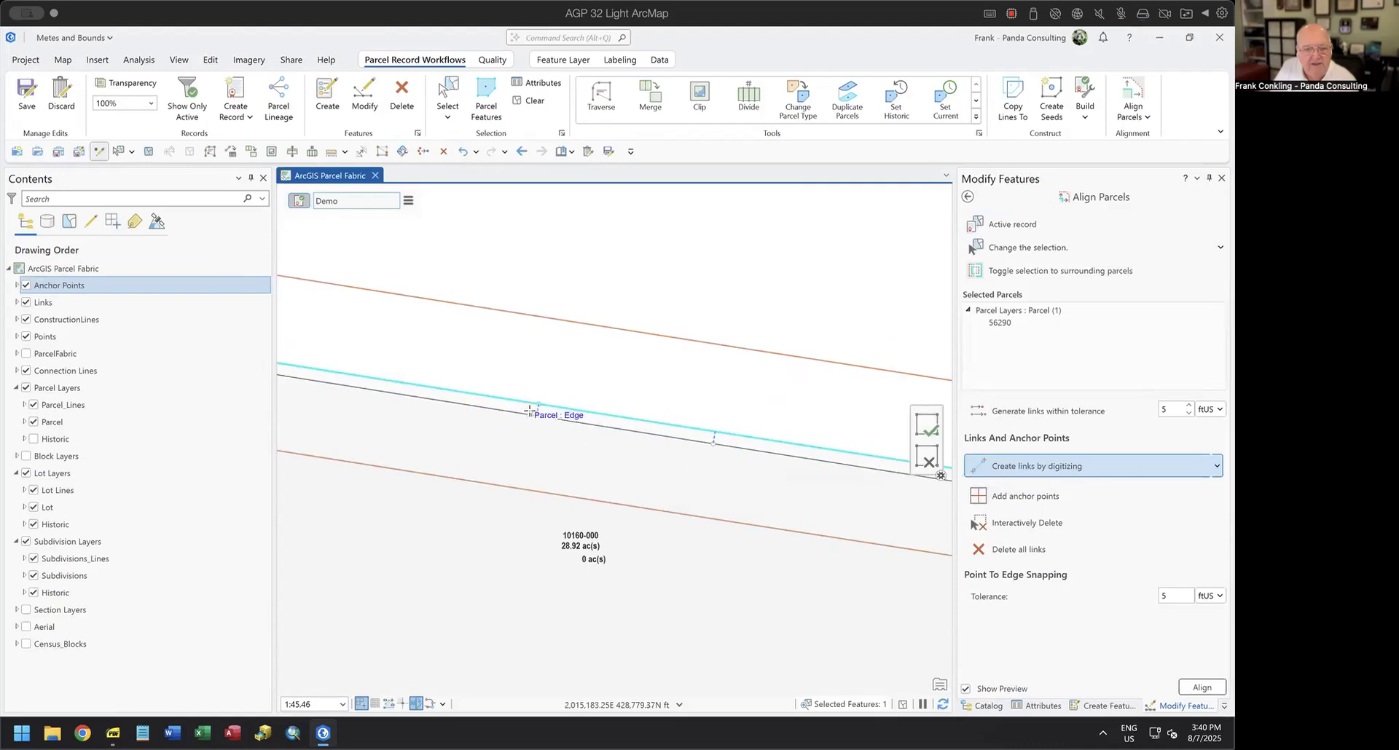
pyautogui.click(709, 447)
pyautogui.click(540, 408)
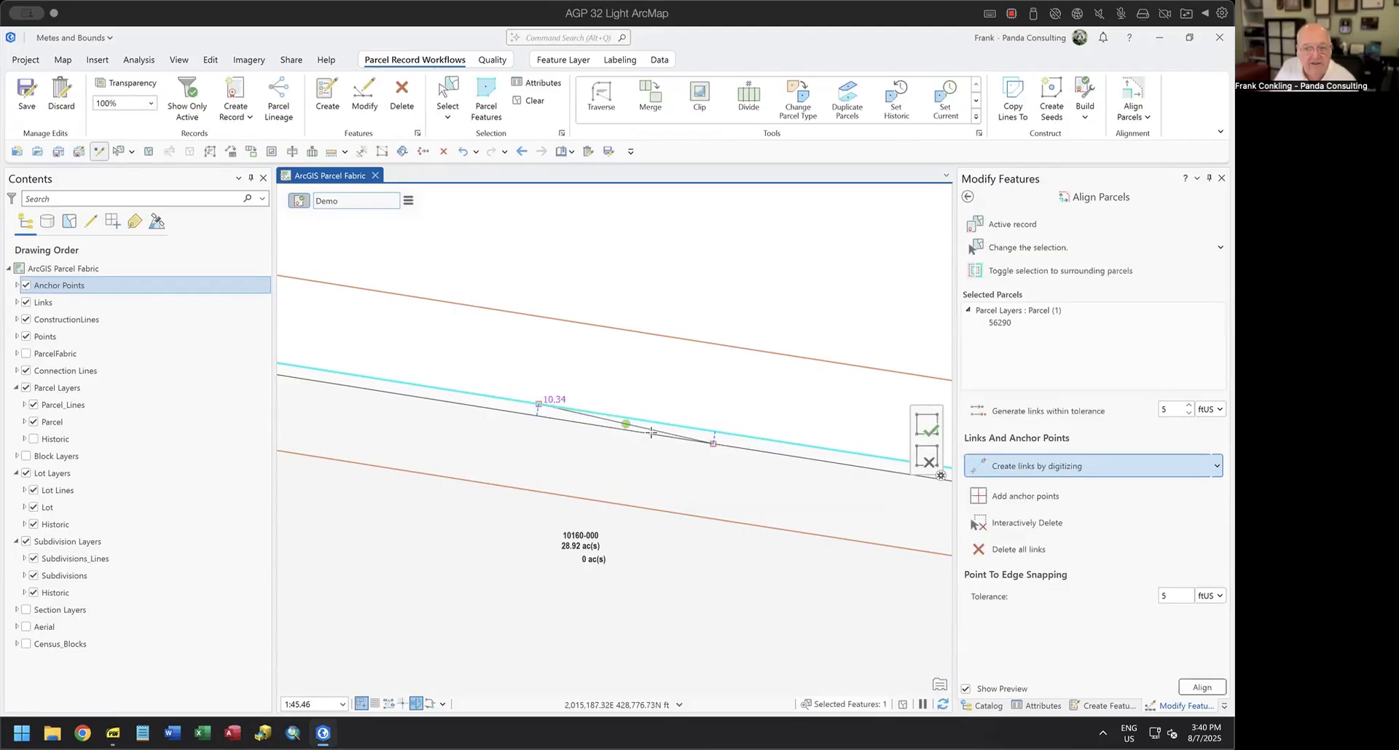
# Regenerate the links within 5 ftUS, align the new parcel to the surrounding parcels, and leave Align Parcels.
pyautogui.click(1026, 414)
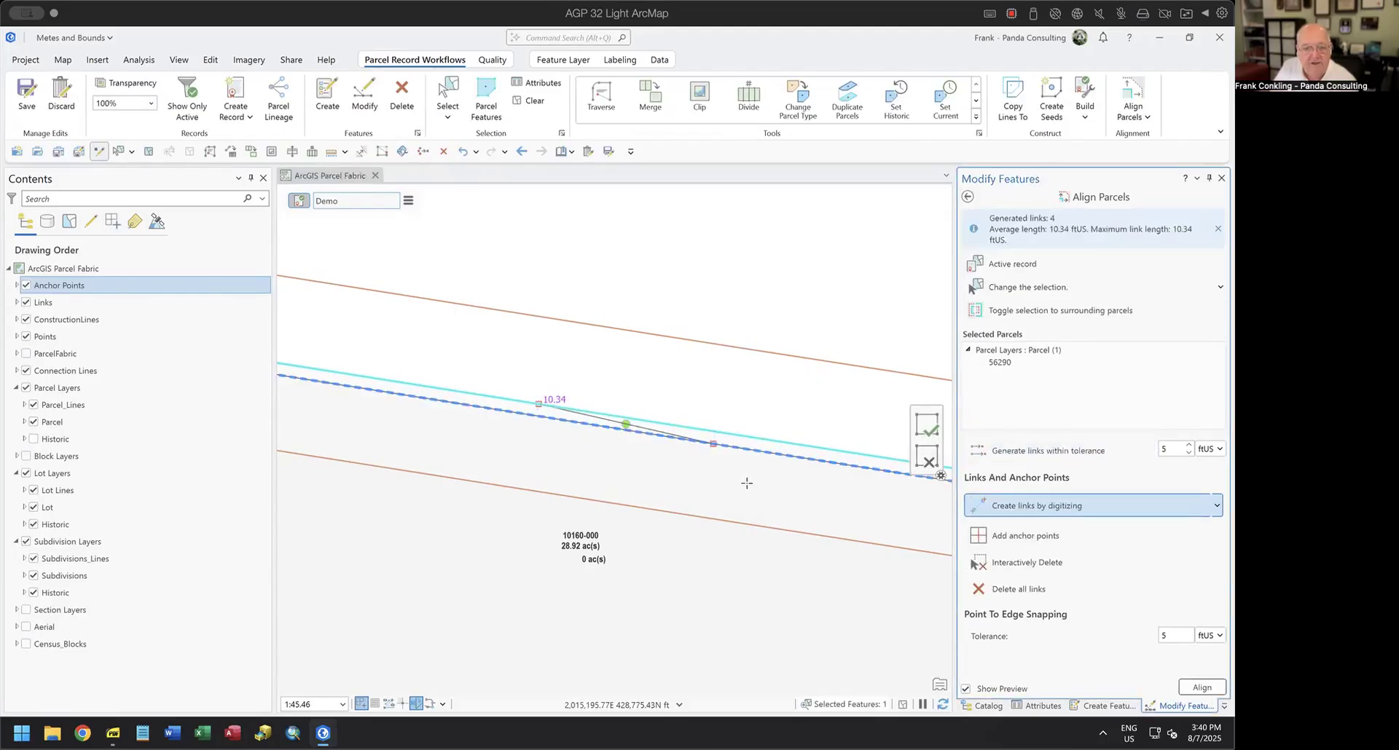
pyautogui.scroll(-4, 737, 485)
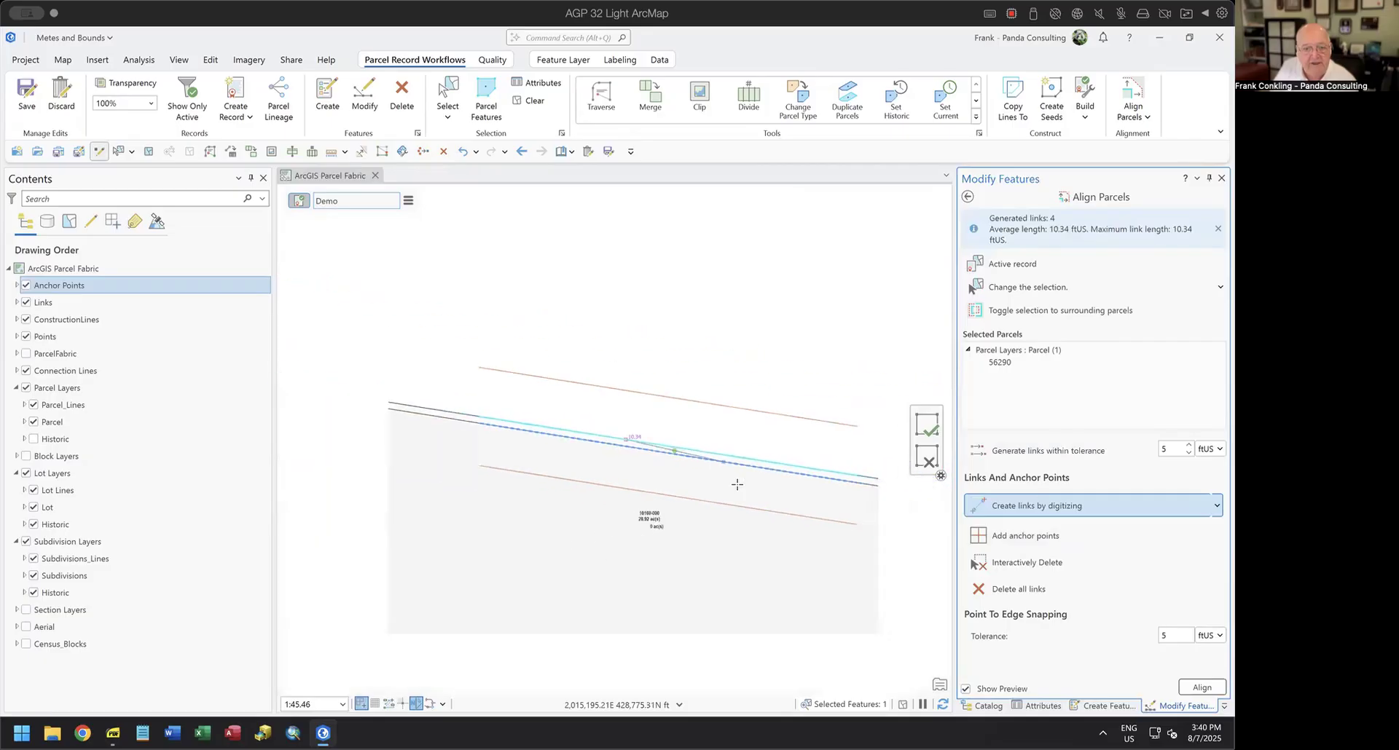
pyautogui.scroll(-6, 737, 484)
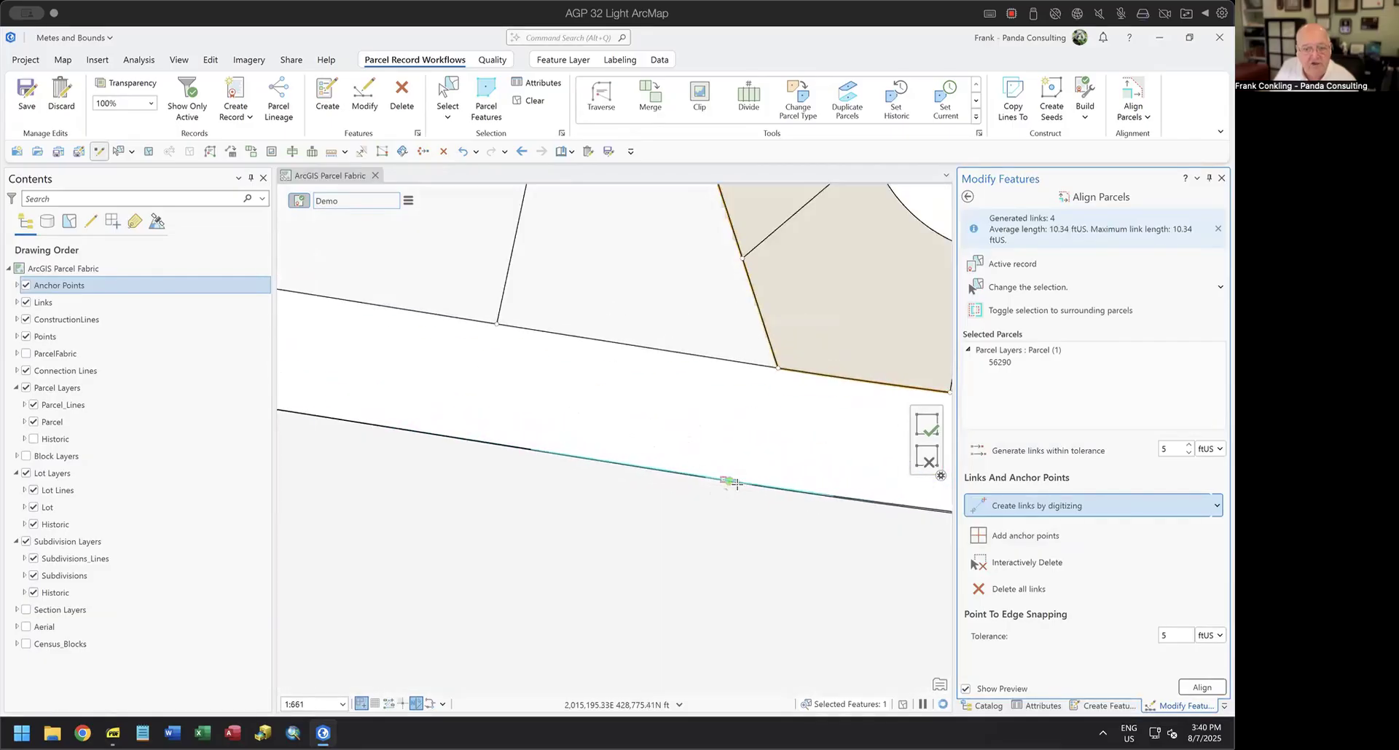
pyautogui.moveTo(679, 559); pyautogui.dragTo(686, 465)
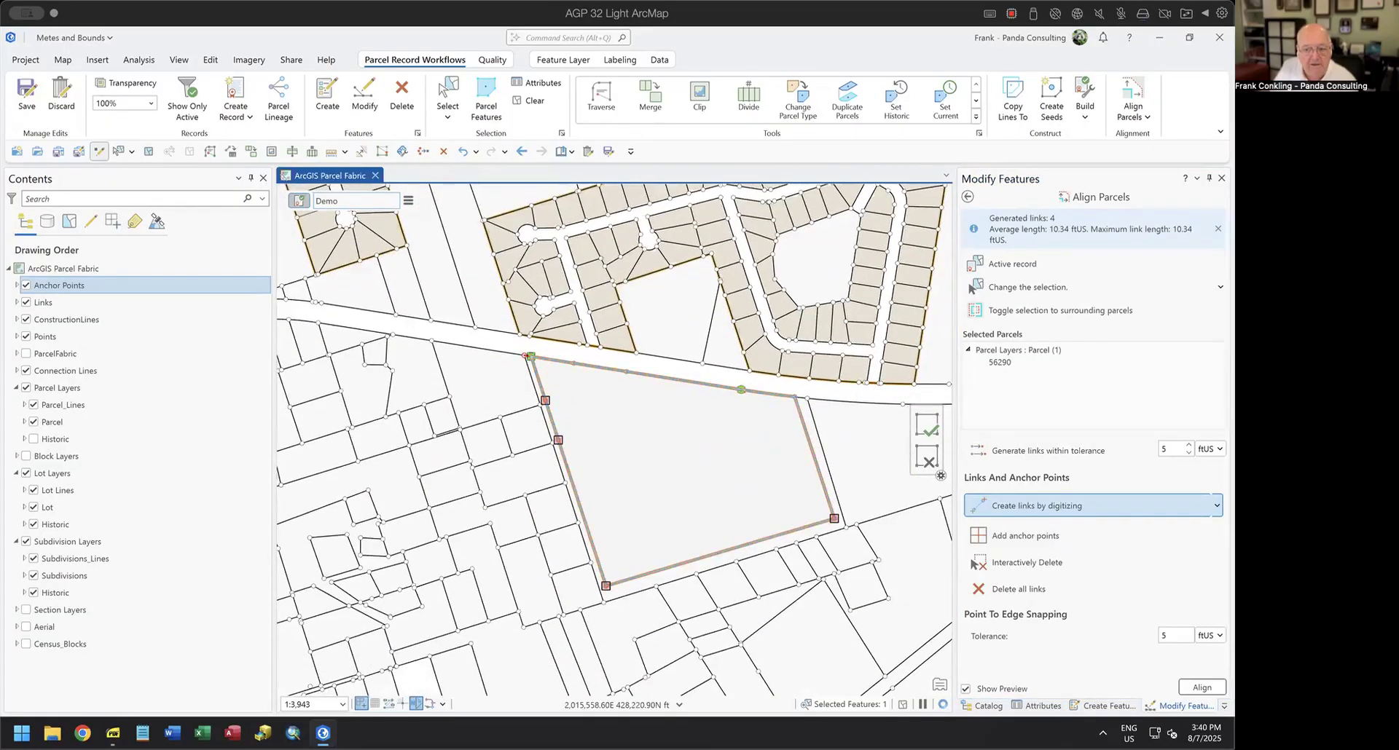
pyautogui.click(1192, 685)
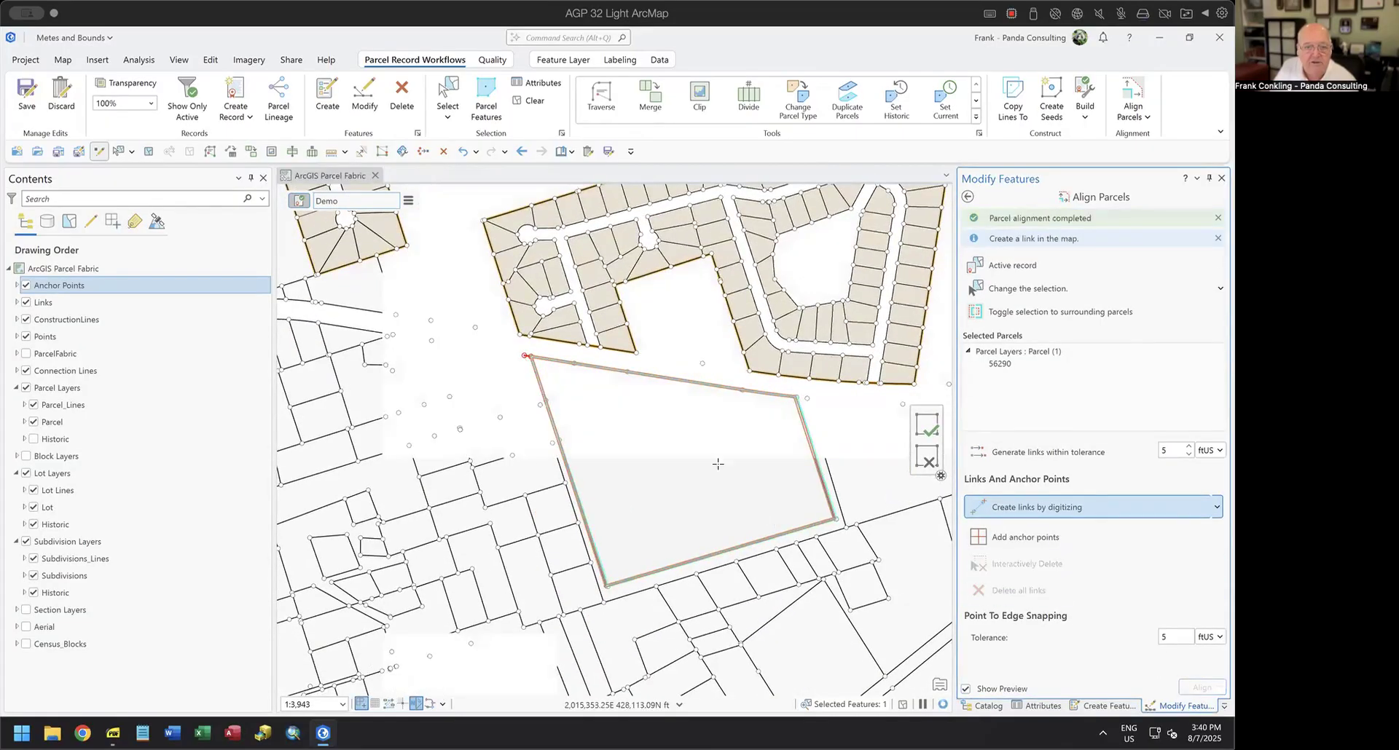
pyautogui.click(967, 198)
# Clear the selection and examine the aligned parcel's northern curve point, corners and shared edges with the neighbouring parcels.
pyautogui.scroll(-2, 714, 459)
pyautogui.scroll(4, 714, 459)
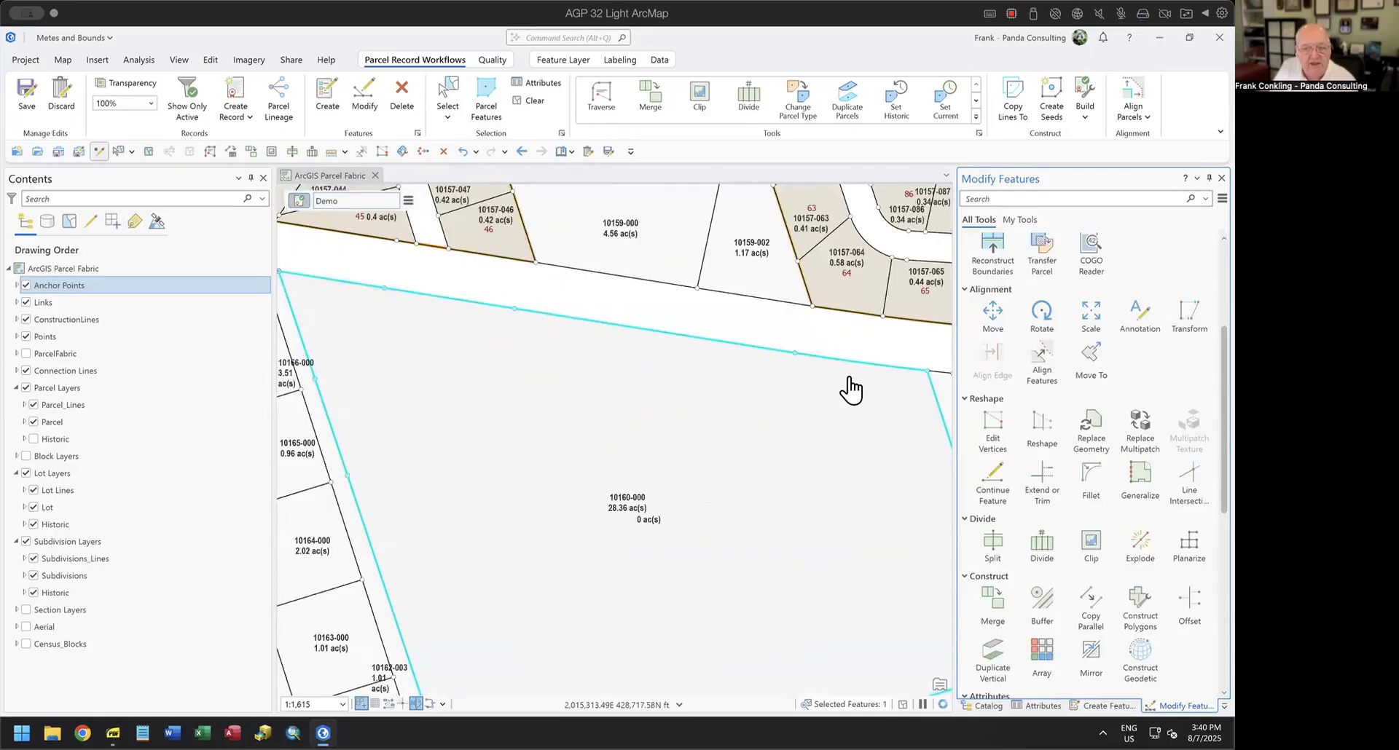
pyautogui.scroll(4, 796, 365)
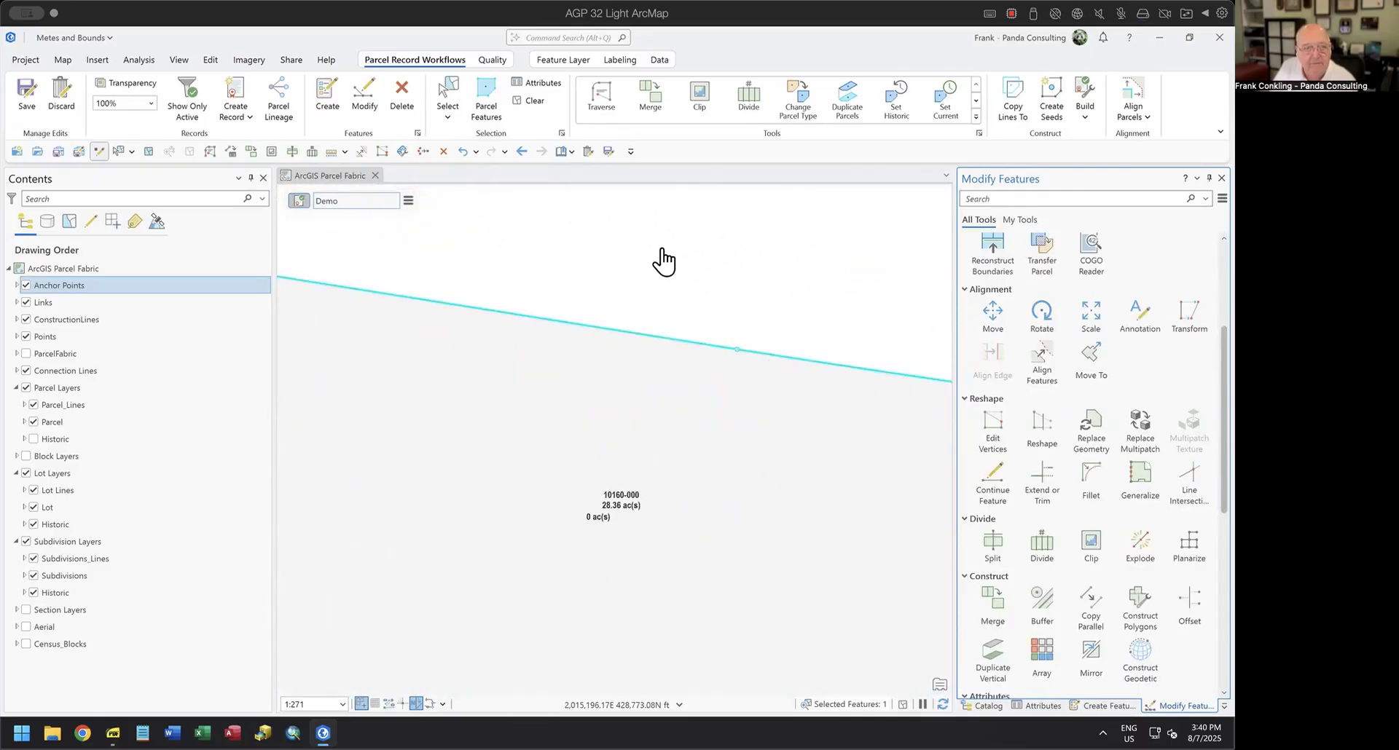
pyautogui.click(529, 101)
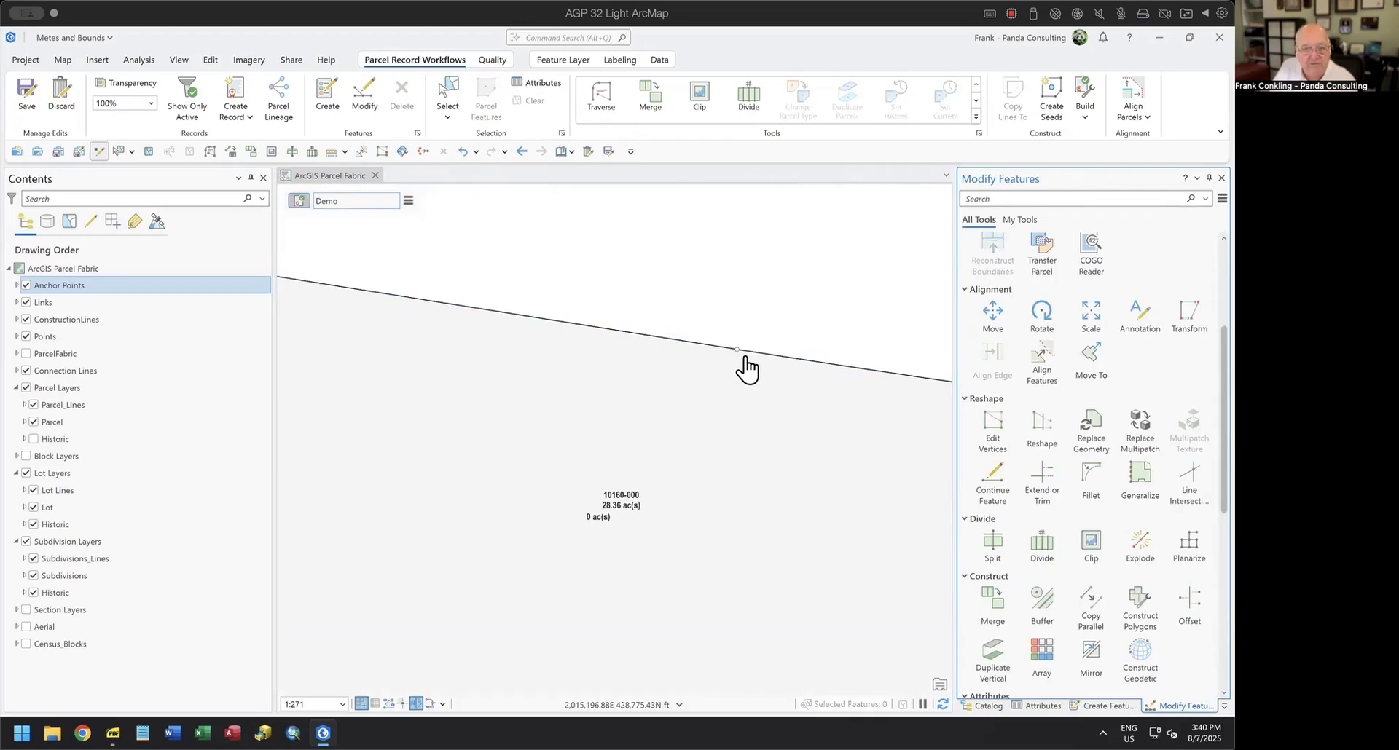
pyautogui.scroll(1, 745, 367)
pyautogui.scroll(-3, 745, 366)
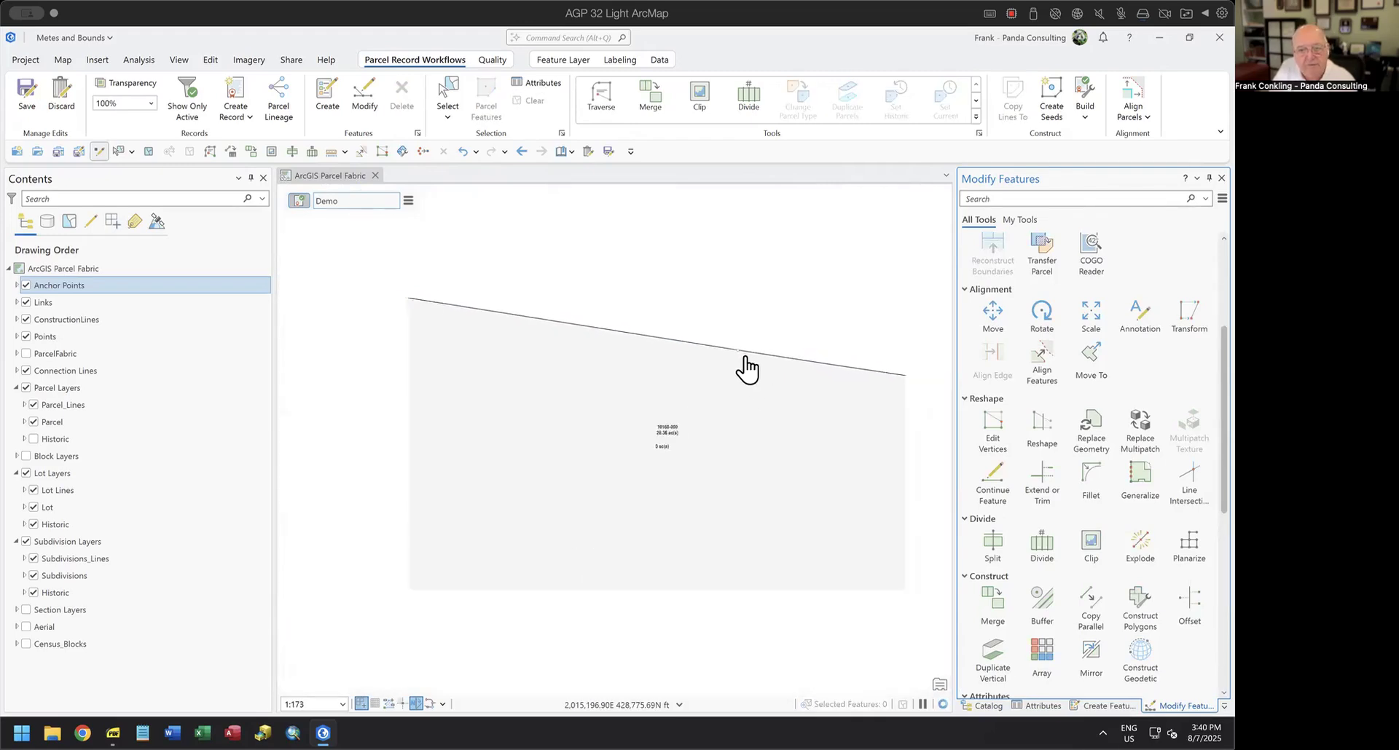
pyautogui.scroll(-3, 745, 366)
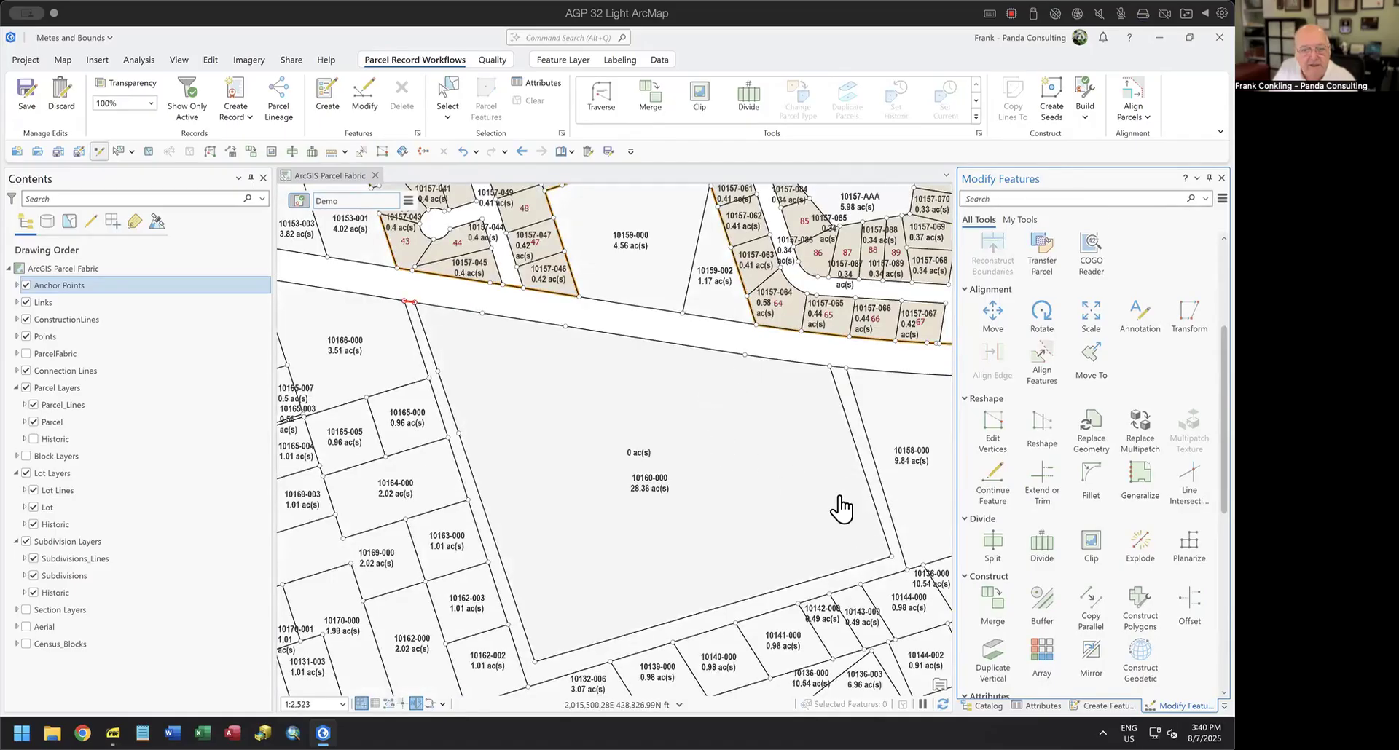
pyautogui.moveTo(837, 506); pyautogui.dragTo(821, 400)
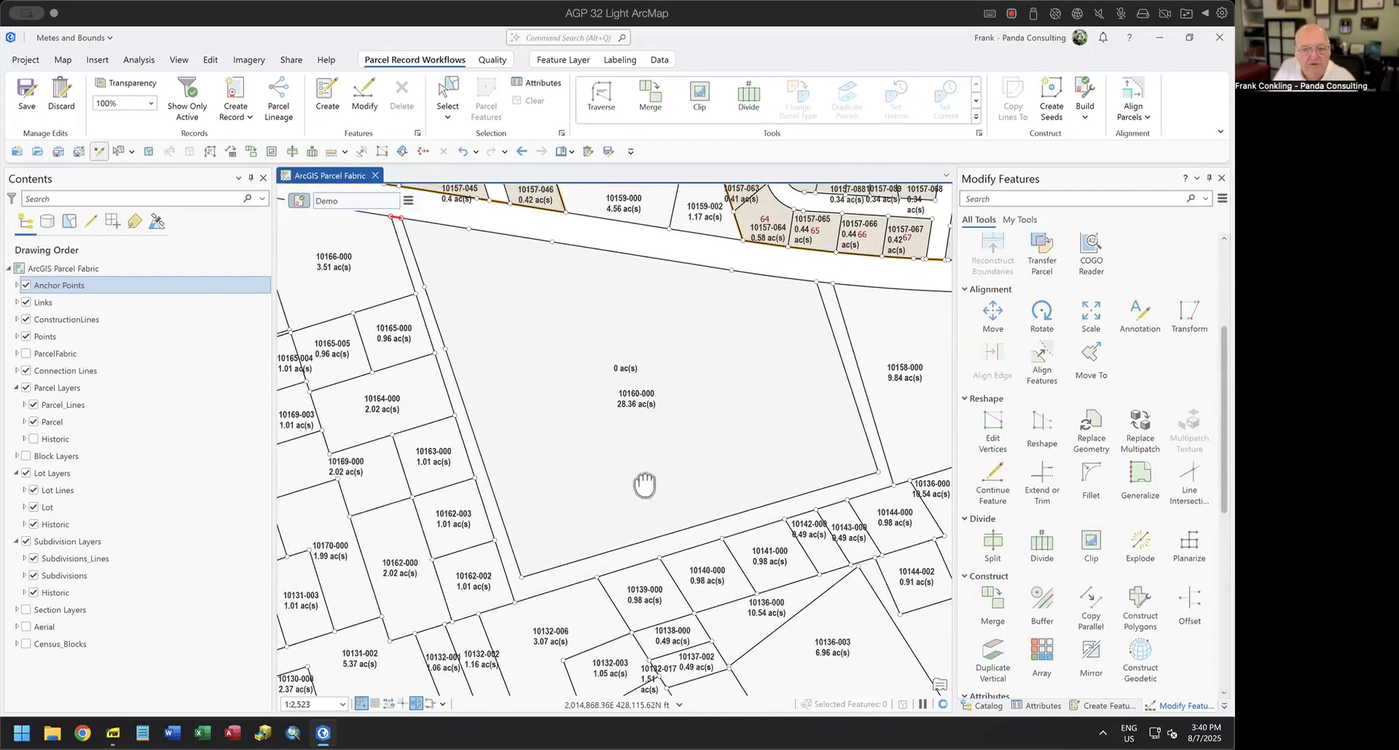
pyautogui.moveTo(641, 486); pyautogui.dragTo(747, 490)
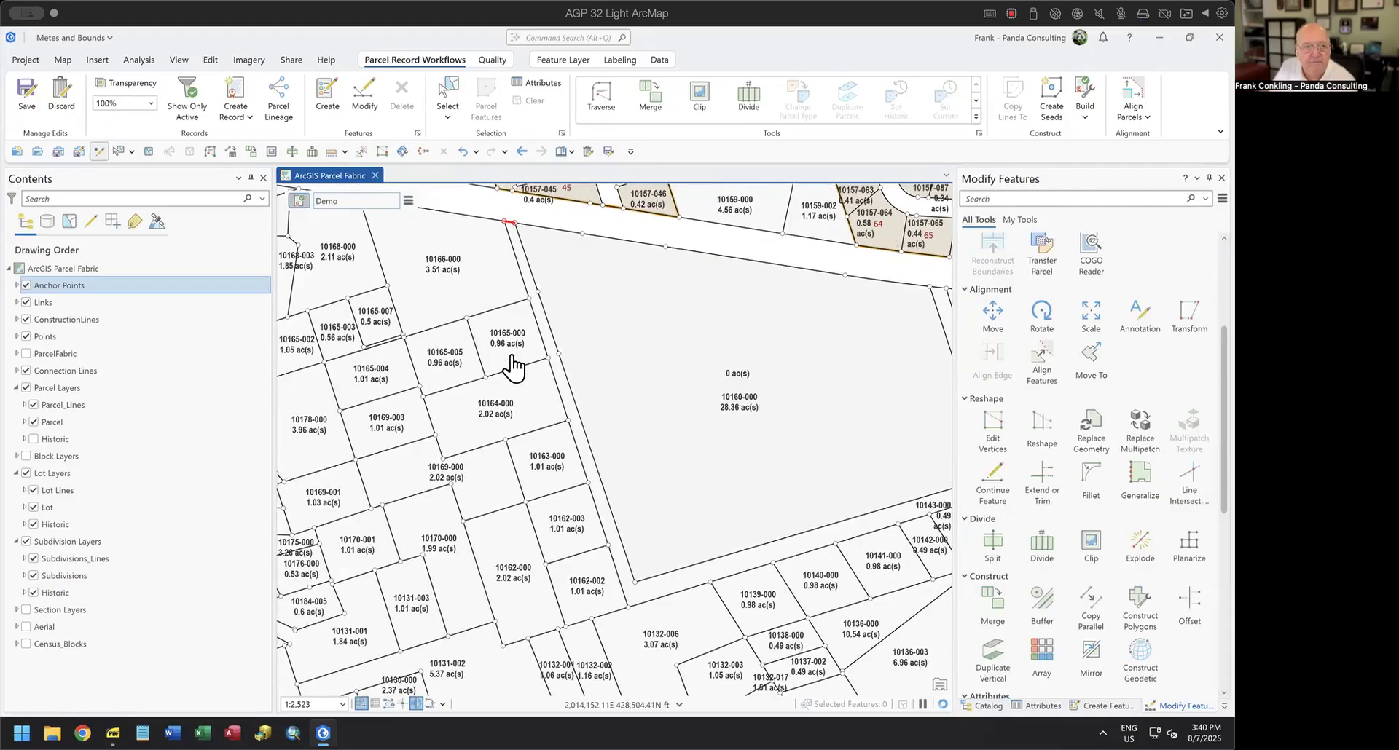
# Select the polygons in the active Demo record and clip the underlying parcels with a 0 ftUS buffer, discarding the intersecting area.
pyautogui.click(408, 201)
pyautogui.moveTo(462, 326)
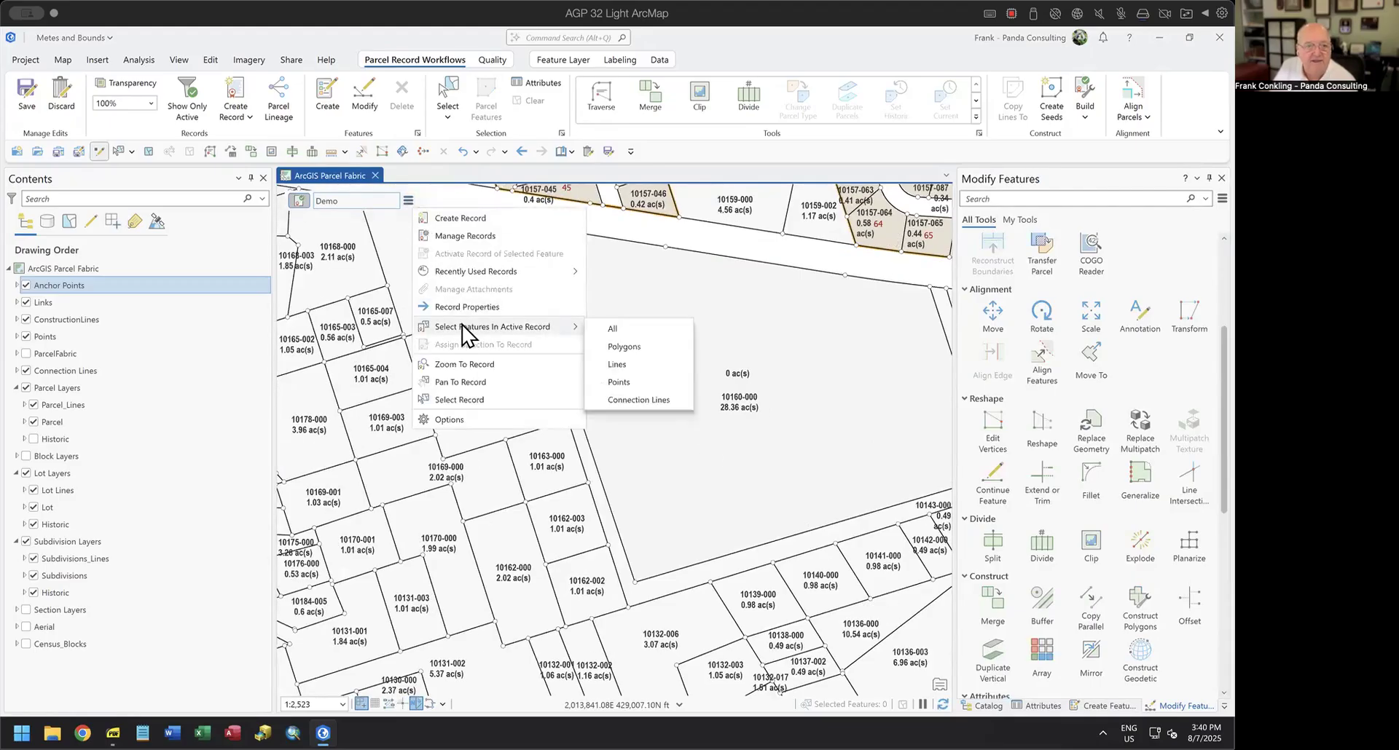
pyautogui.click(620, 346)
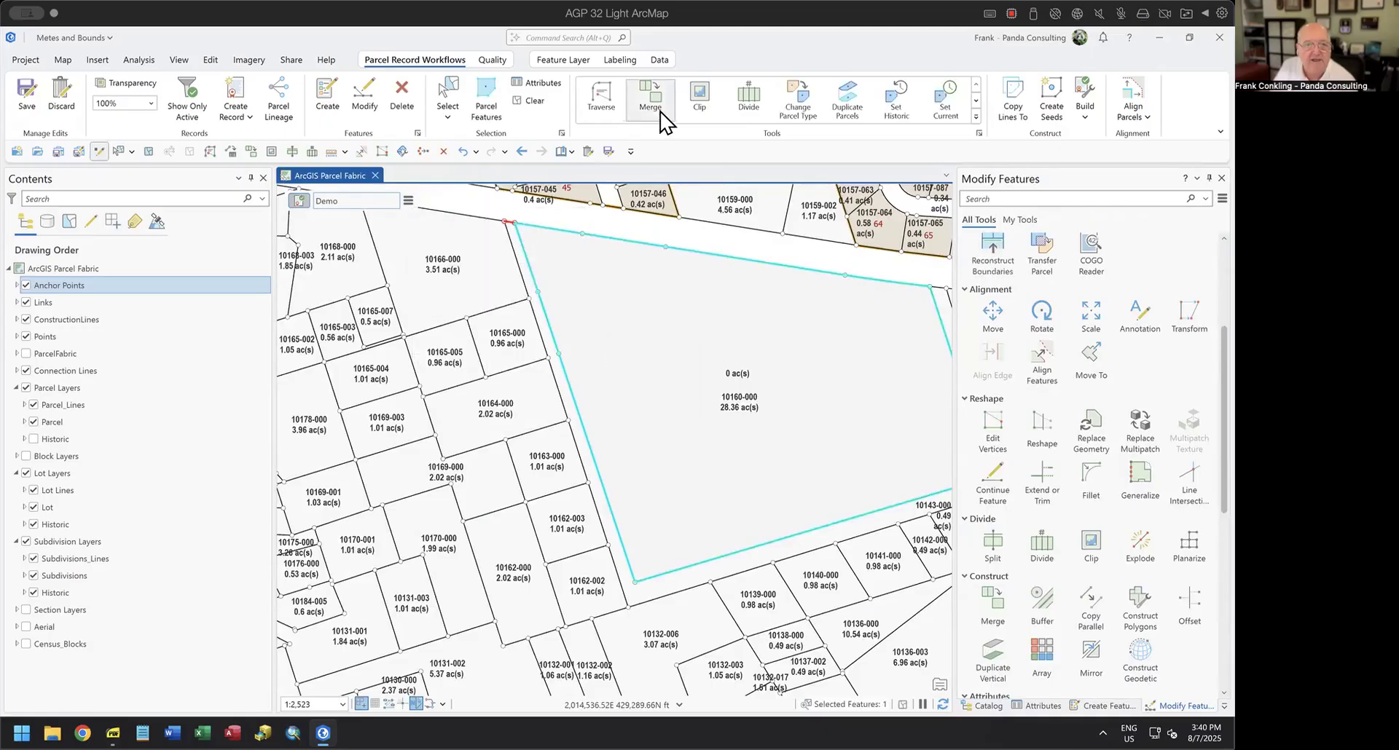
pyautogui.click(706, 98)
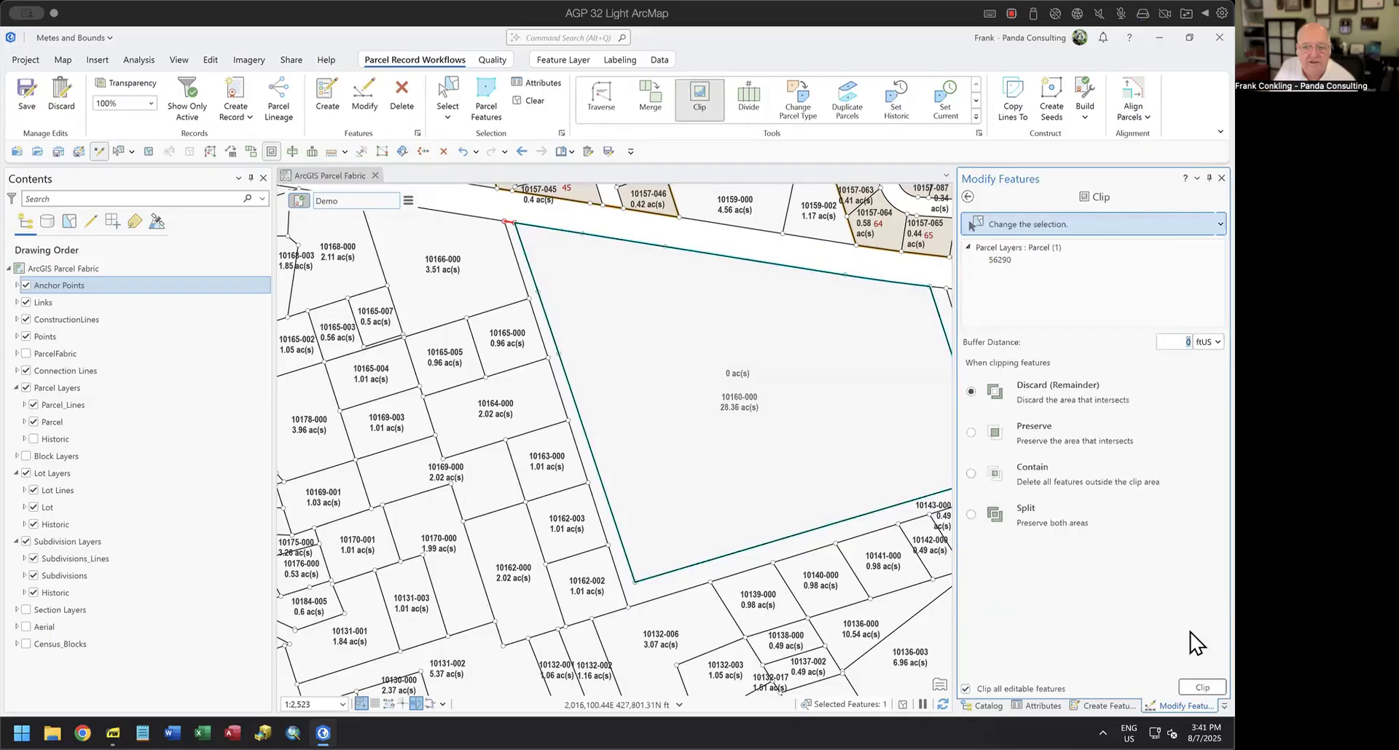
pyautogui.click(1199, 687)
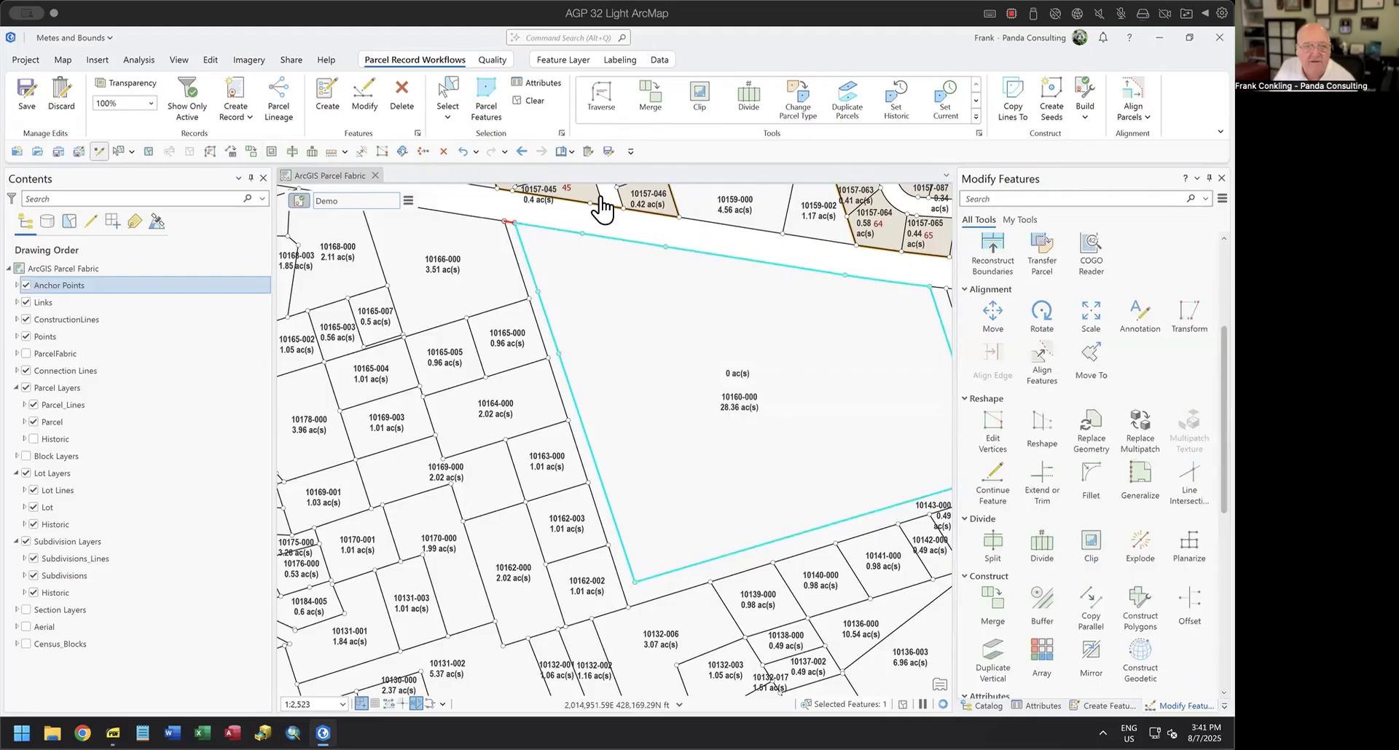
# Check the clip by selecting the remaining strip of parcel 10160-000, and reselect the new Demo parcel.
pyautogui.click(446, 94)
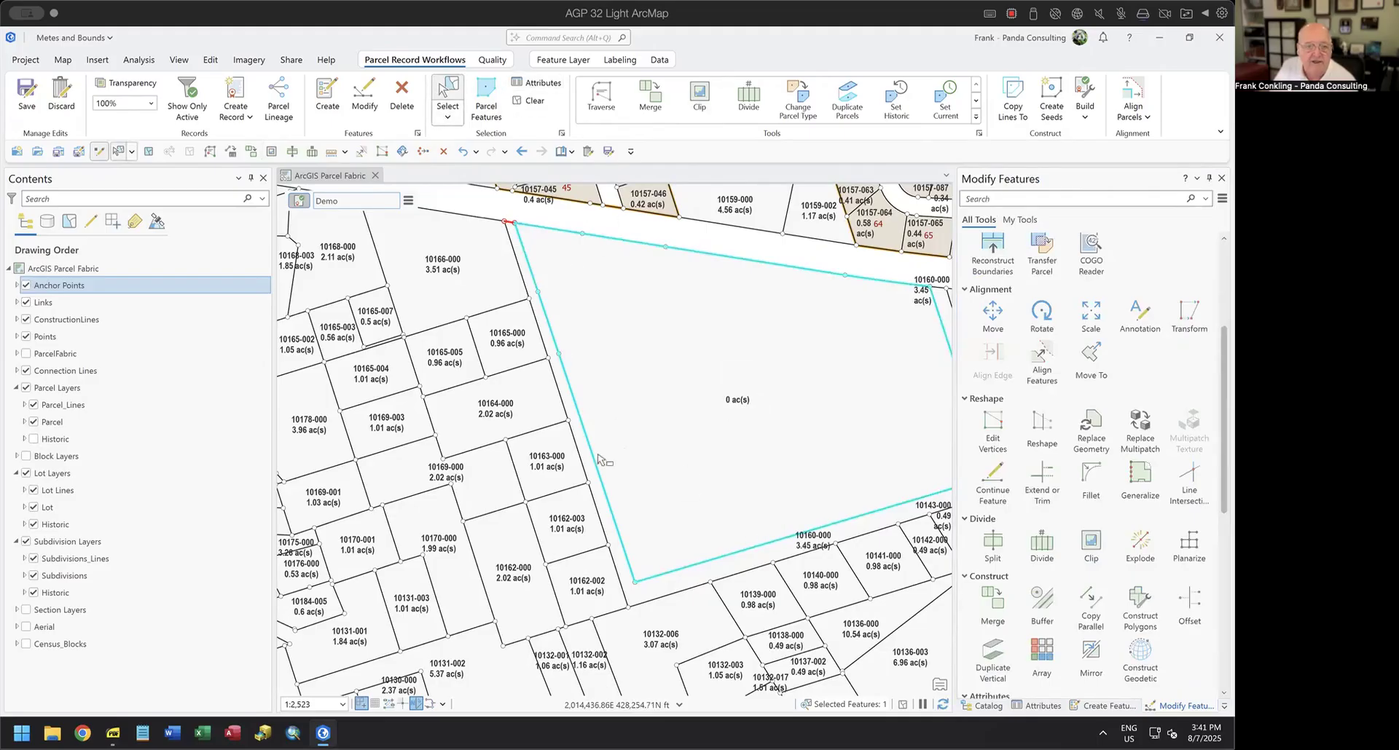
pyautogui.click(591, 472)
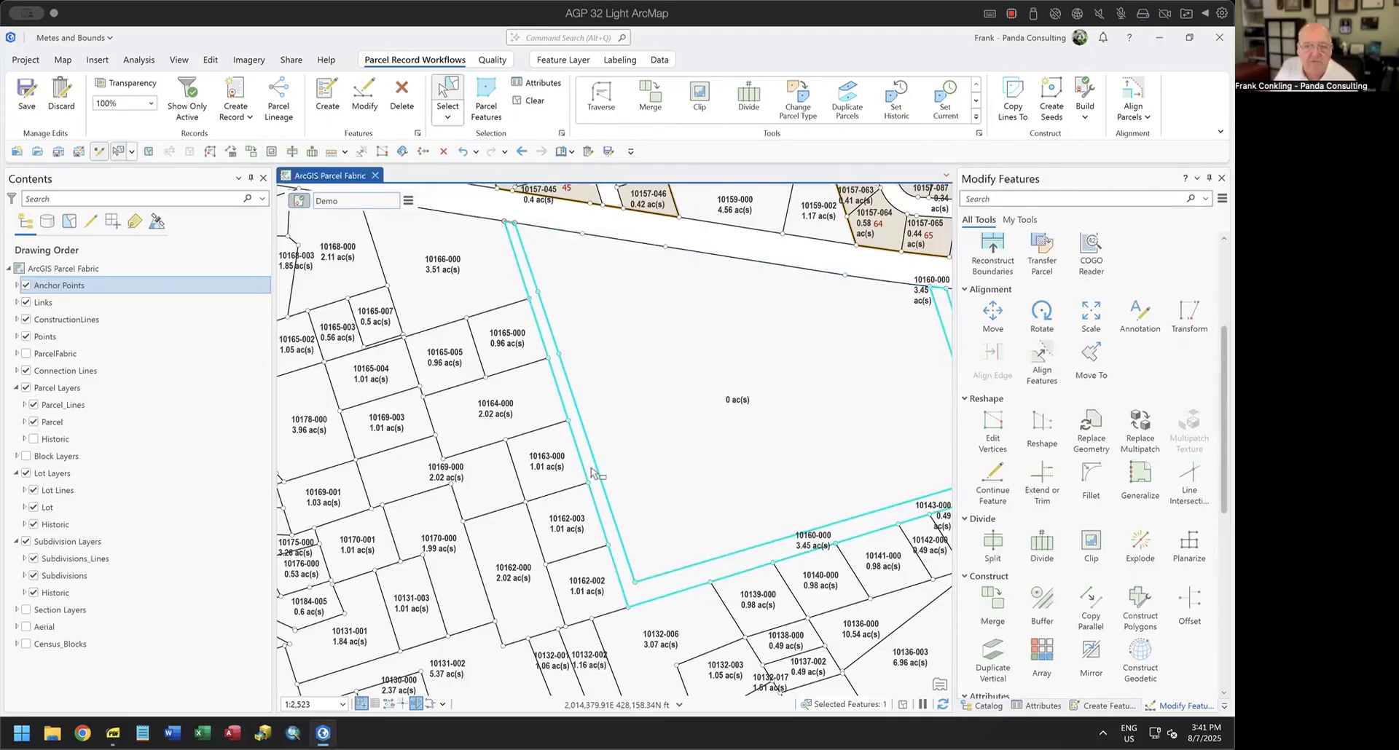
pyautogui.click(720, 426)
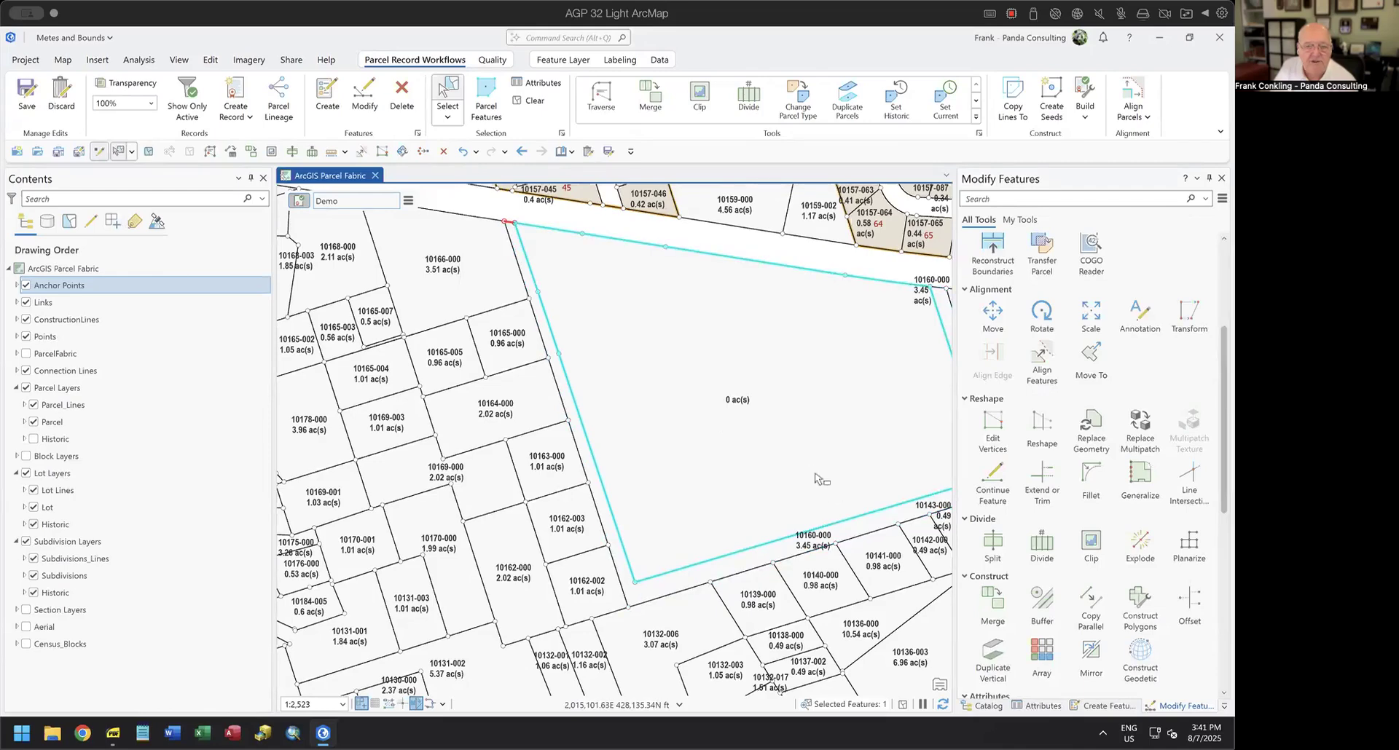
pyautogui.moveTo(816, 478); pyautogui.dragTo(692, 489)
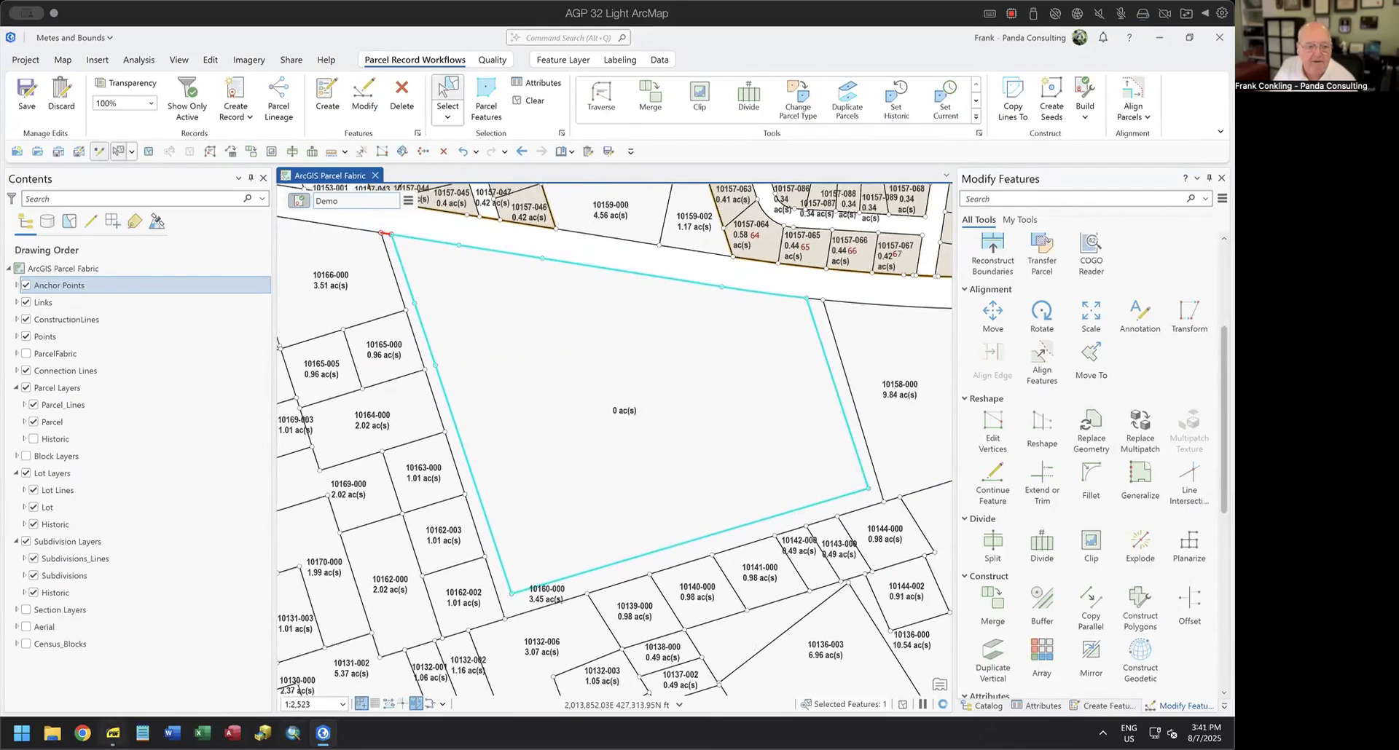
# Switch between the Pleasant Ridge legal description in the document viewer and the map to compare the description with the finished parcel.
pyautogui.click(114, 733)
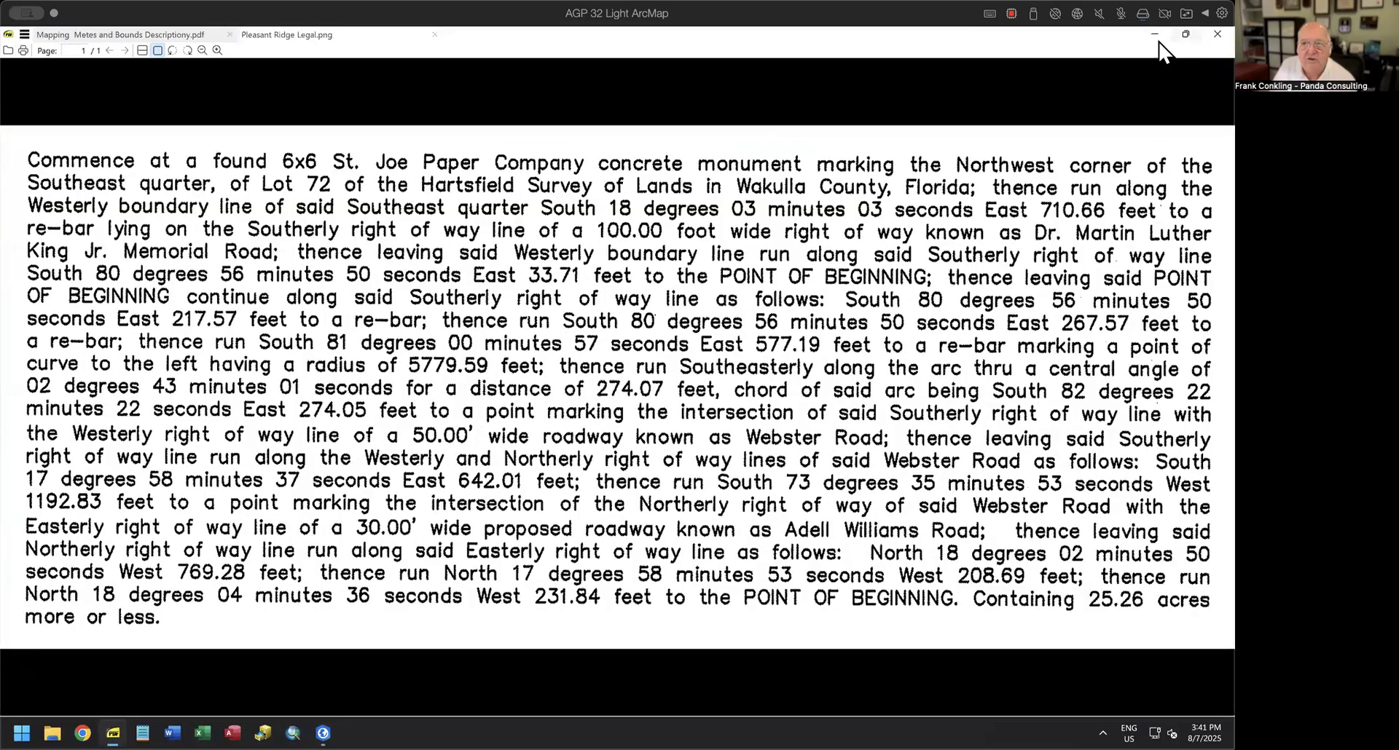
pyautogui.click(1154, 33)
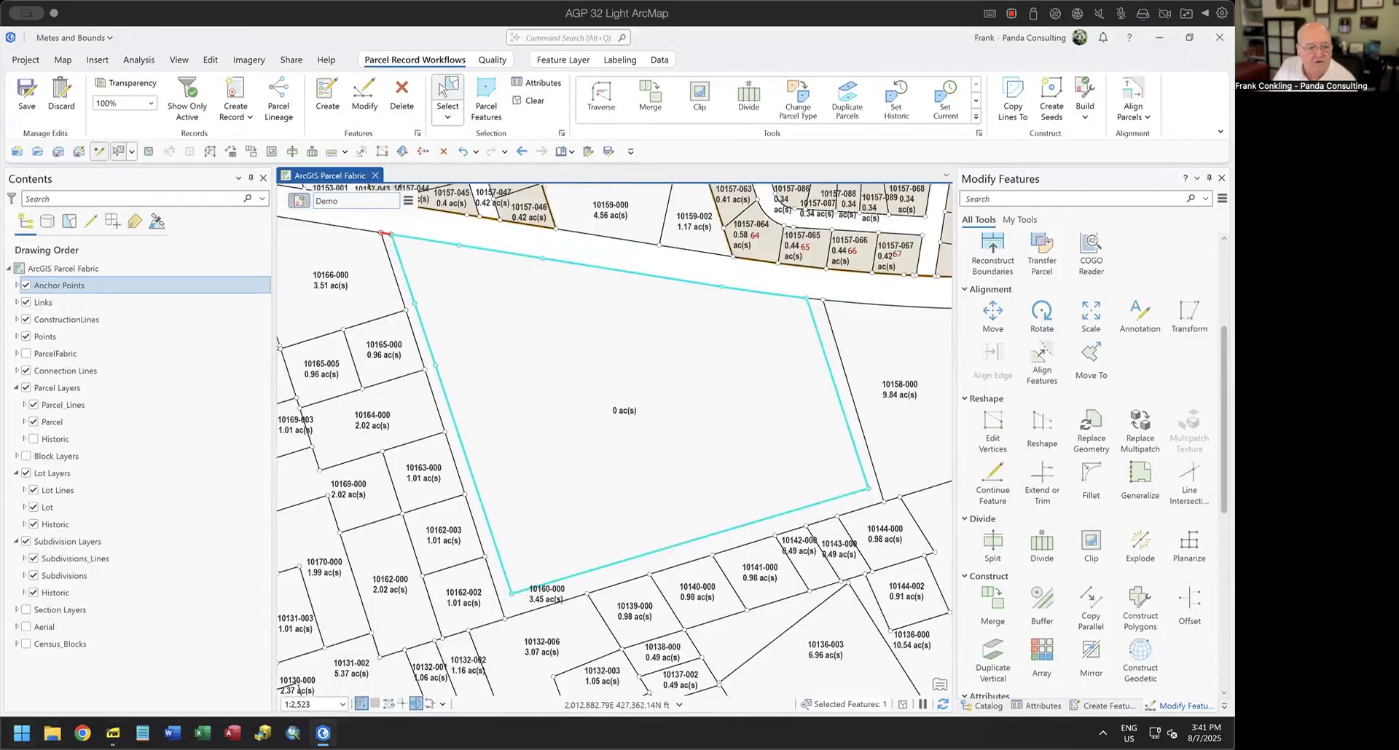
pyautogui.click(114, 734)
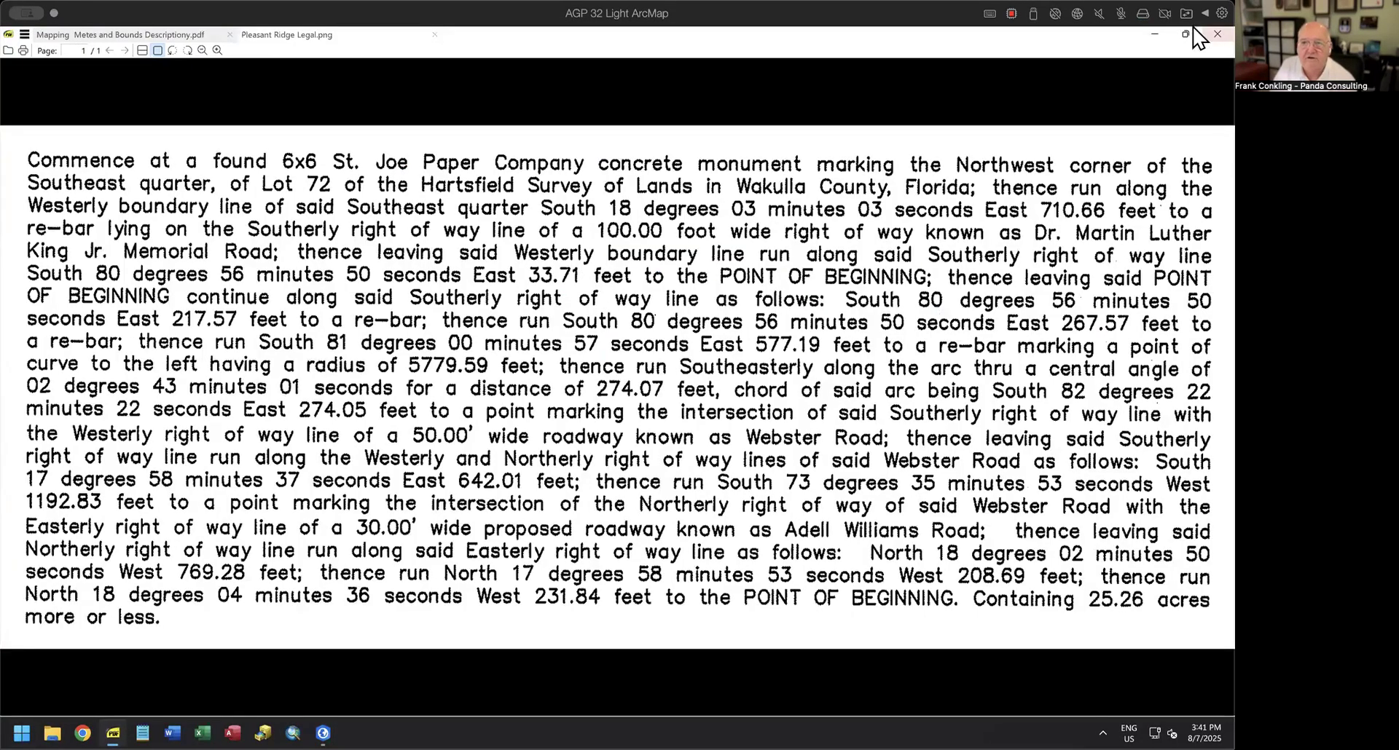
pyautogui.click(1154, 34)
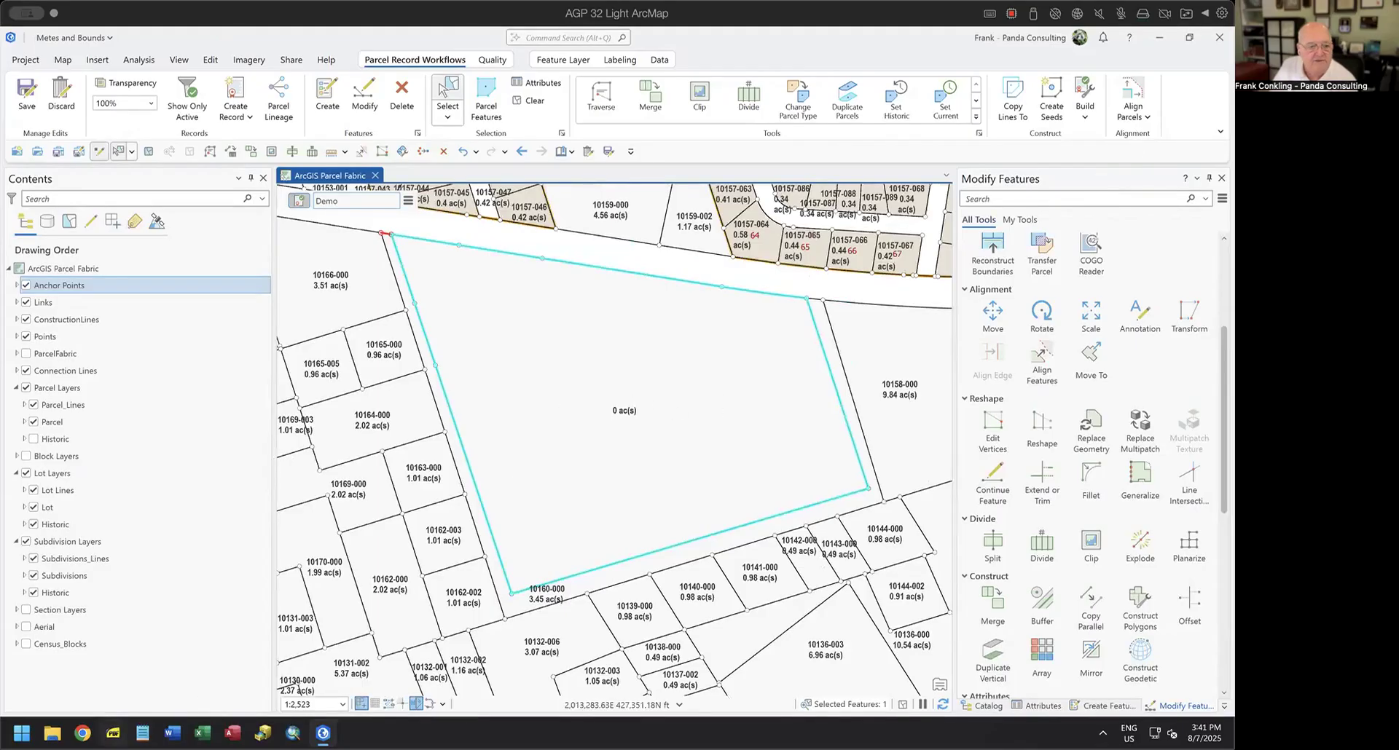
pyautogui.click(113, 734)
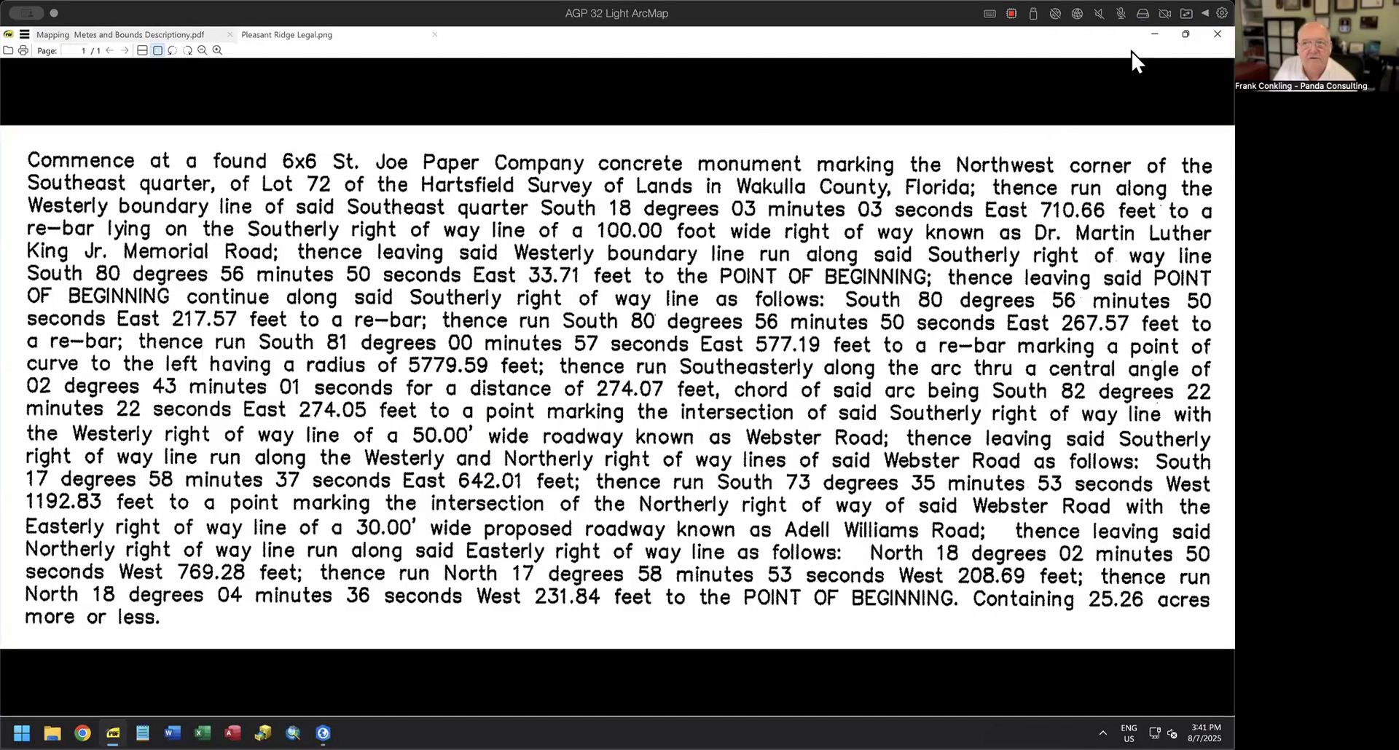
# View the ArcGIS Tools page of the metes and bounds PDF, highlighting the ArcGIS Pro Traverse and Ground to Grid (Basis of Bearings) entries.
pyautogui.click(106, 35)
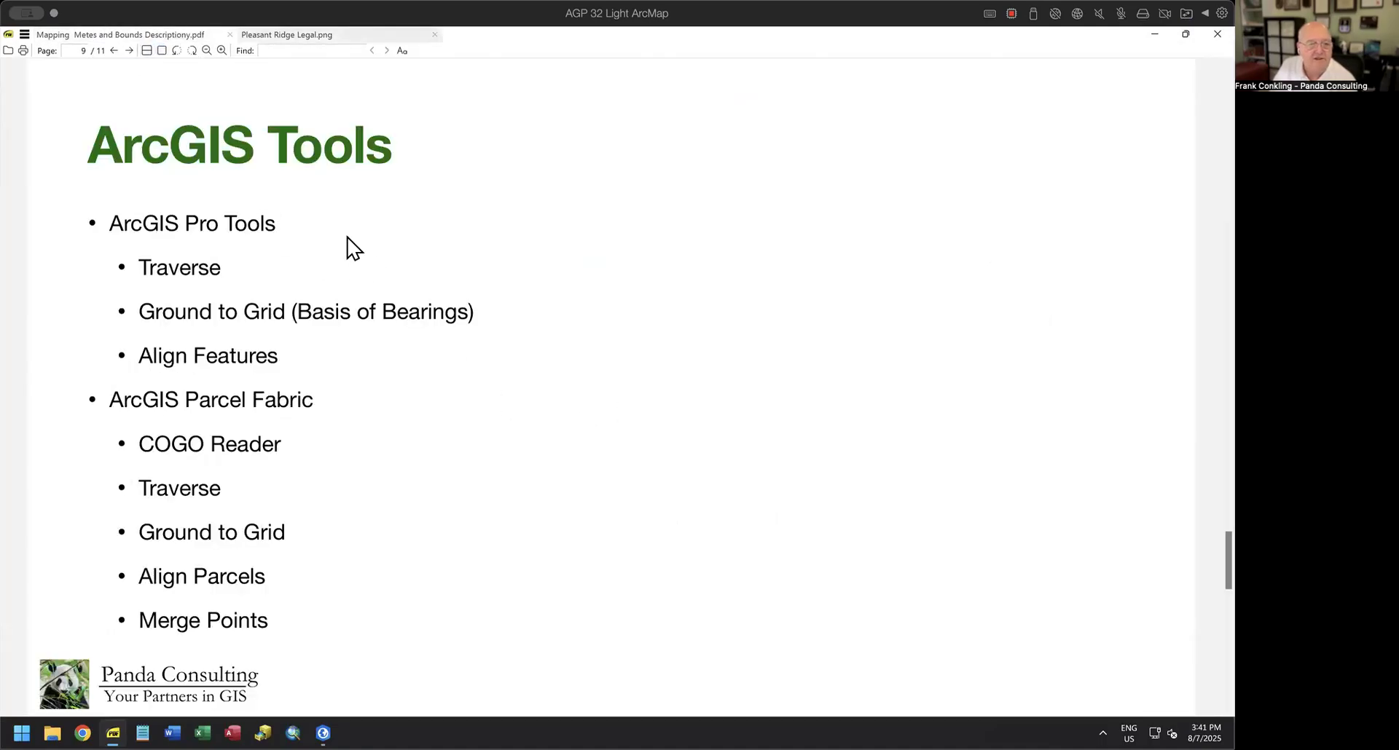
pyautogui.moveTo(110, 220); pyautogui.dragTo(291, 218)
pyautogui.moveTo(133, 267); pyautogui.dragTo(225, 267)
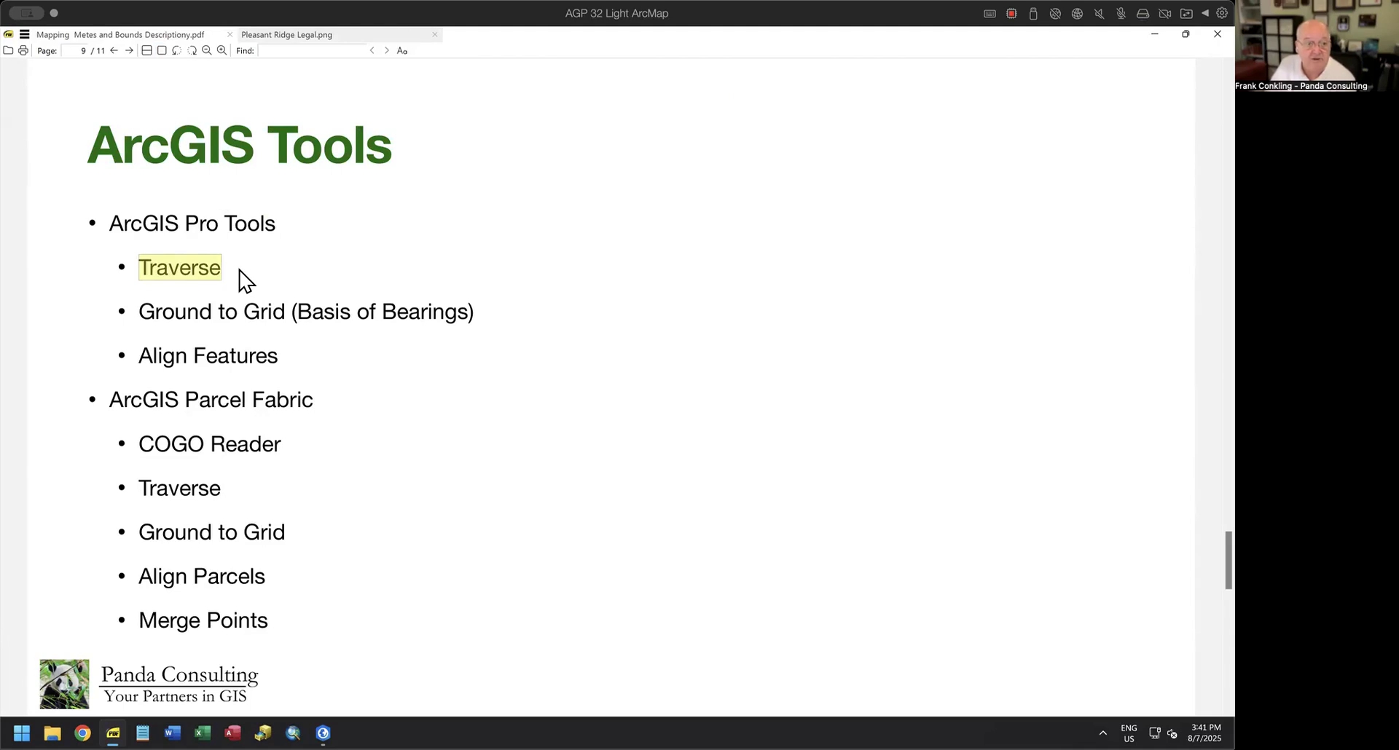
pyautogui.moveTo(139, 311); pyautogui.dragTo(527, 325)
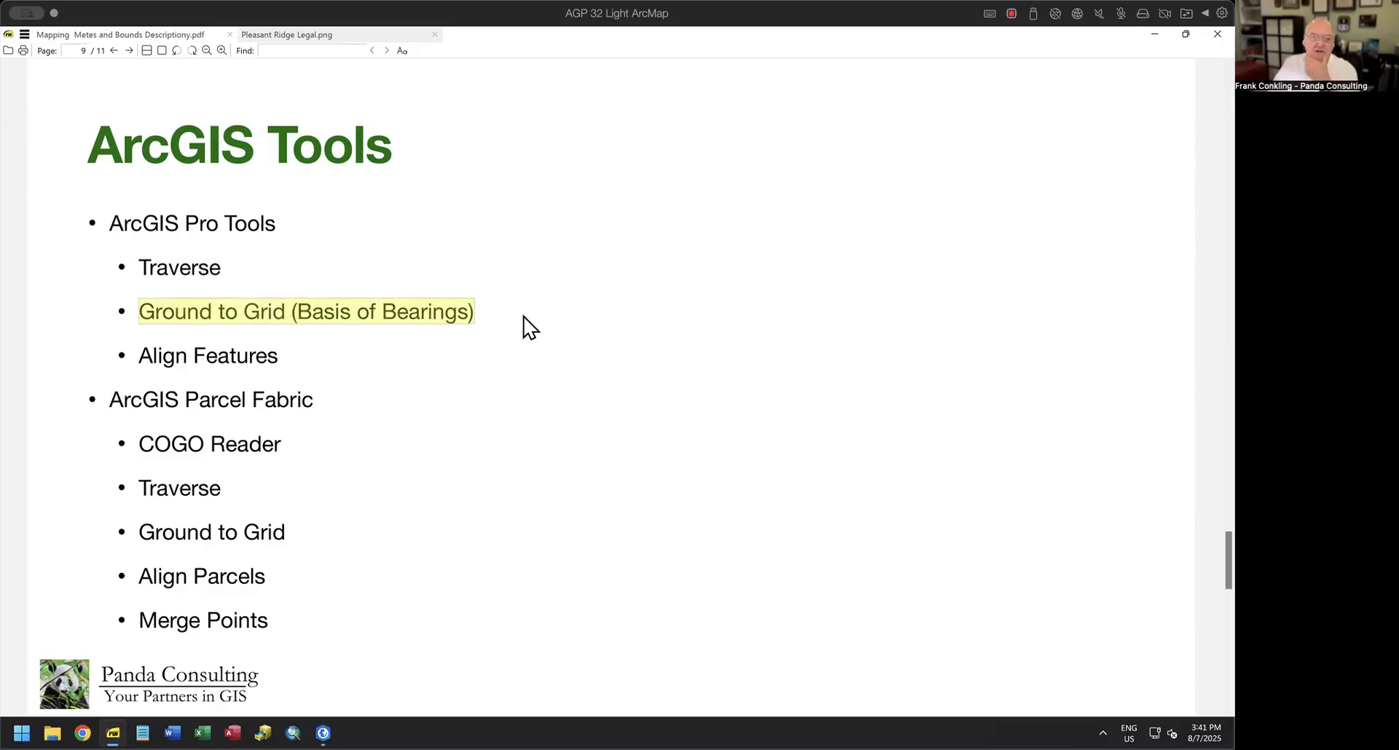
# Highlight the Align Features, COGO Reader, Traverse, Ground to Grid, Align Parcels and Merge Points entries on the ArcGIS Tools page.
pyautogui.click(336, 350)
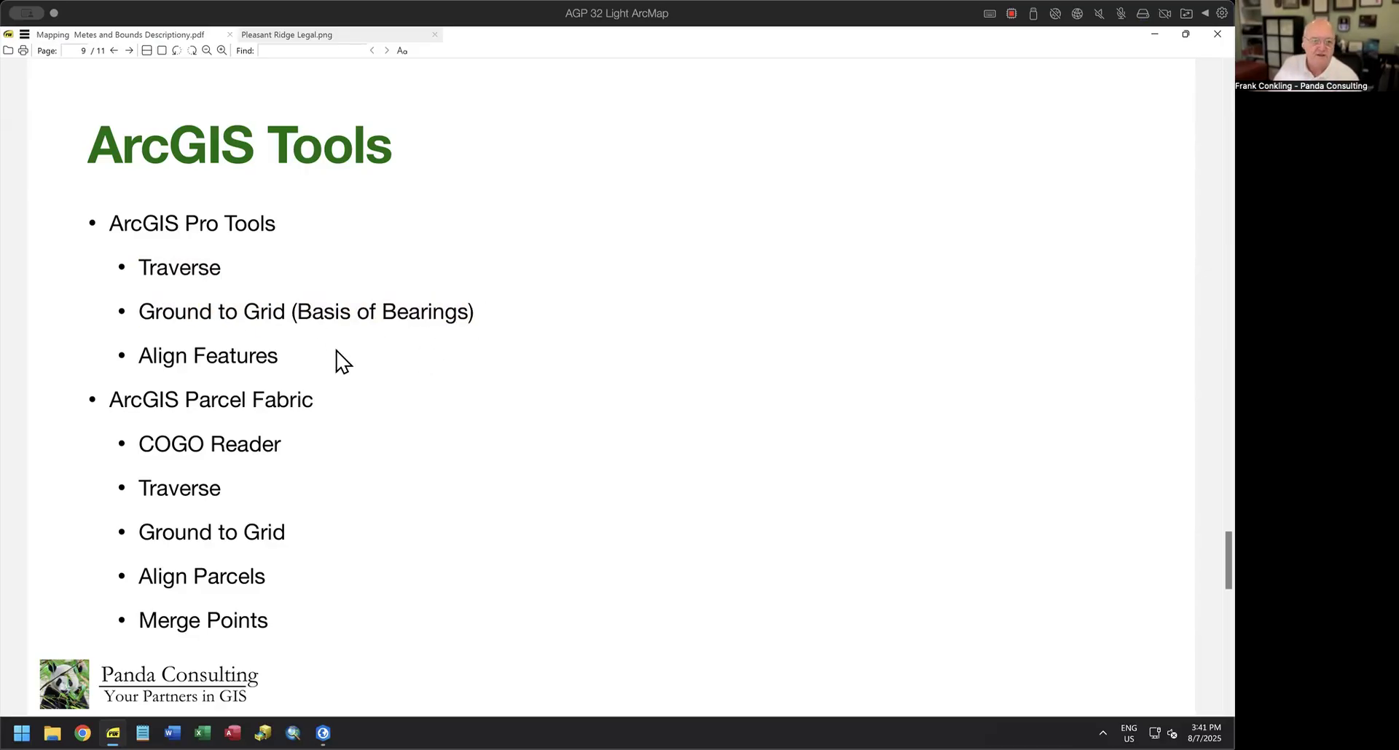
pyautogui.moveTo(143, 356); pyautogui.dragTo(284, 362)
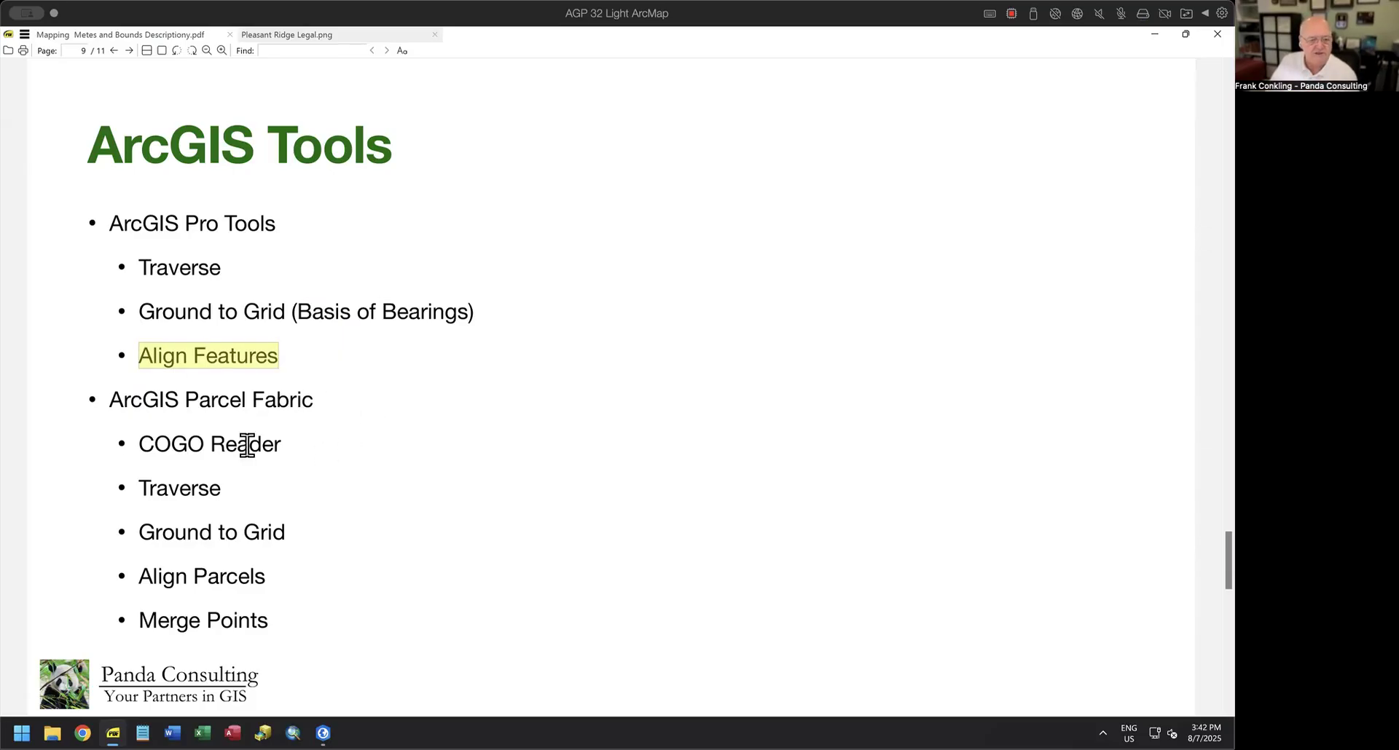
pyautogui.moveTo(115, 401); pyautogui.dragTo(325, 406)
pyautogui.moveTo(138, 445); pyautogui.dragTo(290, 444)
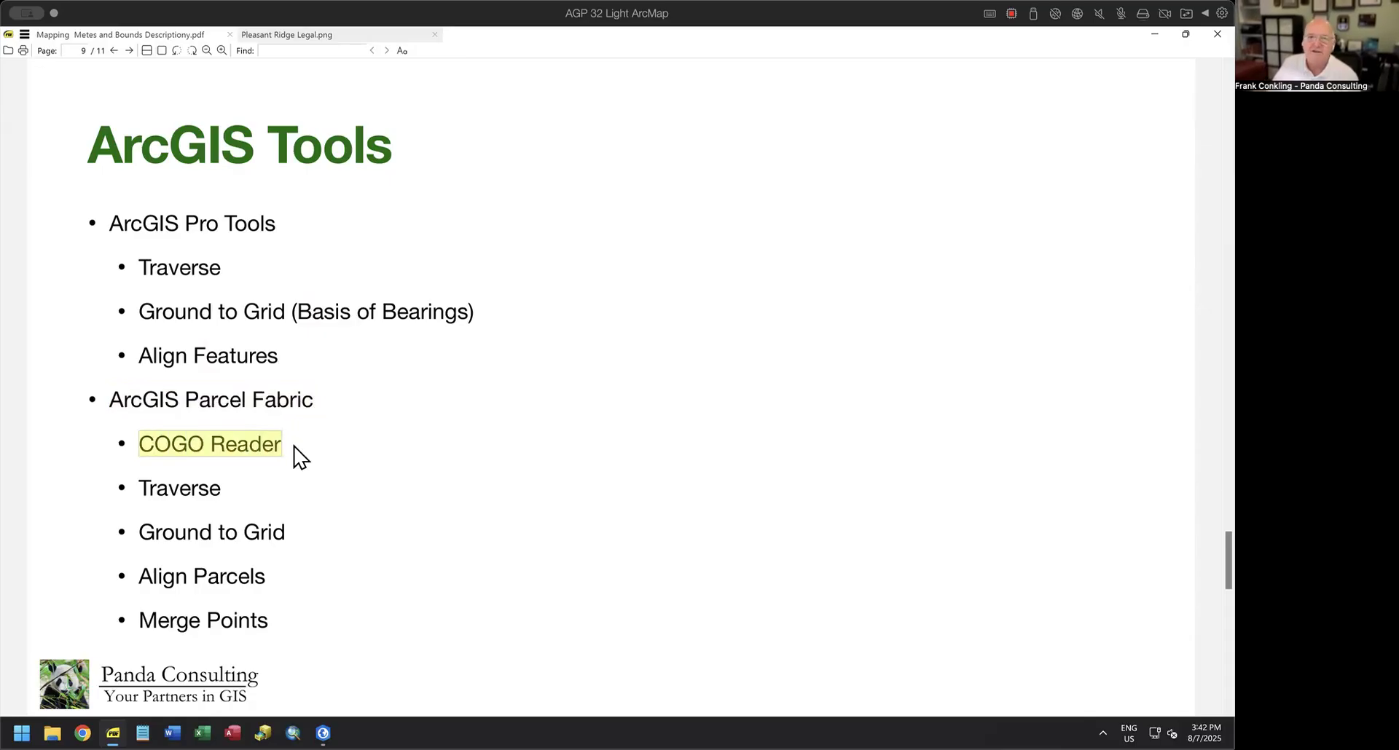
pyautogui.click(267, 509)
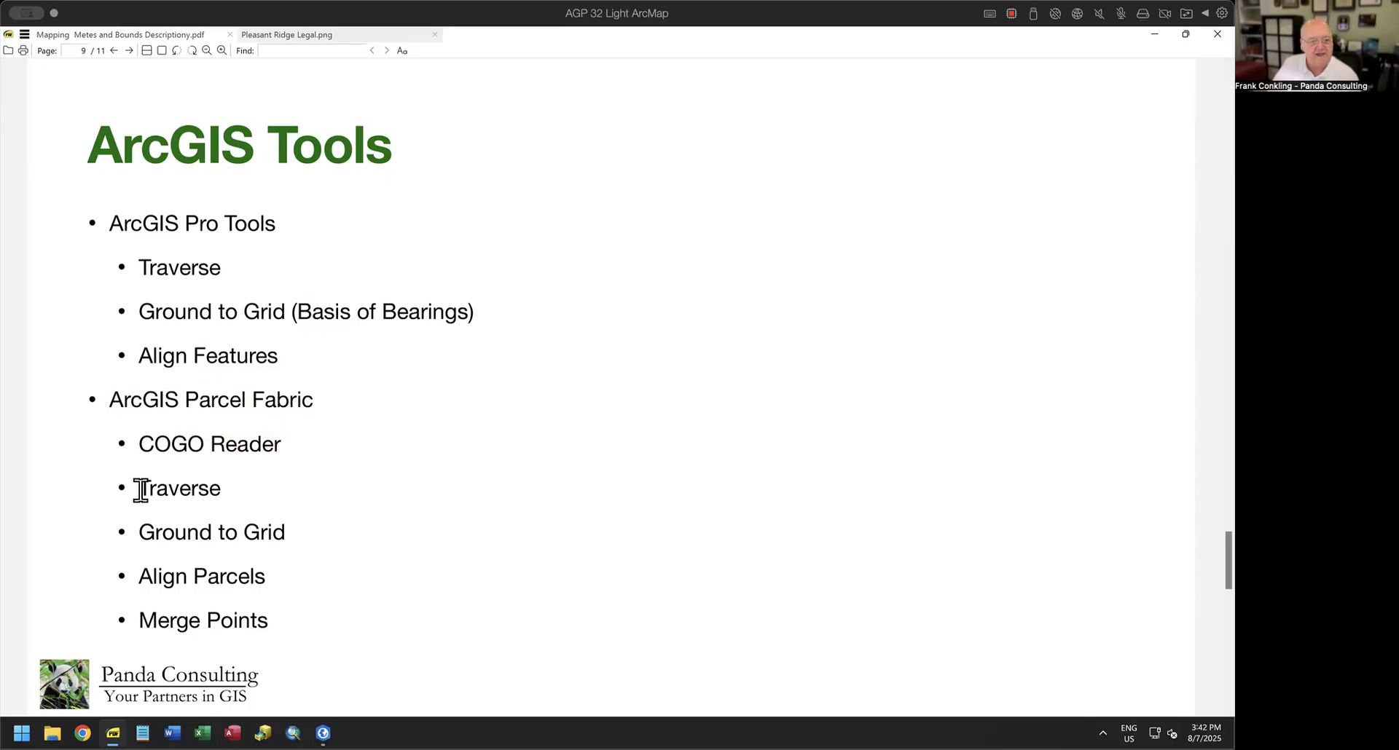
pyautogui.moveTo(141, 488); pyautogui.dragTo(231, 488)
pyautogui.click(183, 535)
pyautogui.tripleClick(182, 535)
pyautogui.moveTo(138, 578); pyautogui.dragTo(281, 579)
pyautogui.click(140, 619)
pyautogui.moveTo(141, 620); pyautogui.dragTo(287, 620)
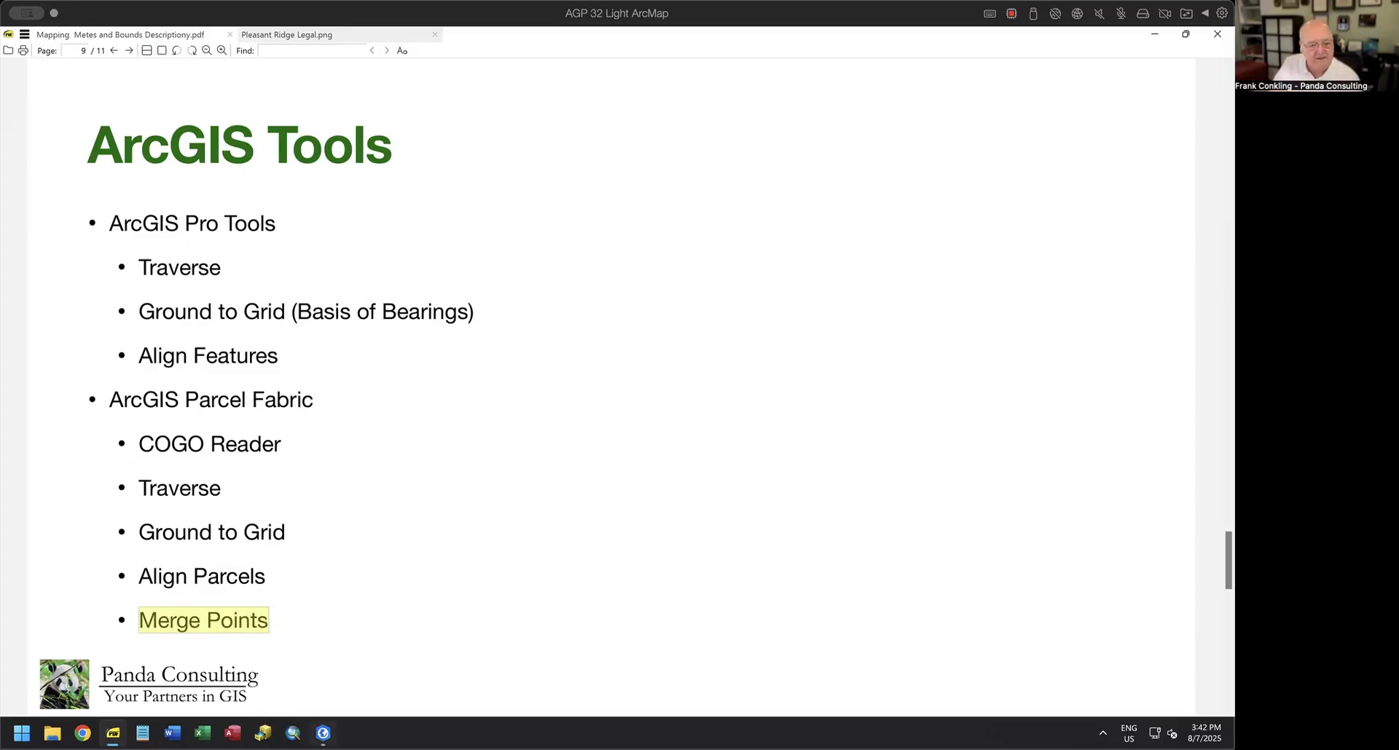
# Switch to ArcGIS Pro, try Merge Points on the parcel point along the Demo parcel's northern boundary, and leave the tool without merging.
pyautogui.click(322, 733)
pyautogui.scroll(5, 726, 291)
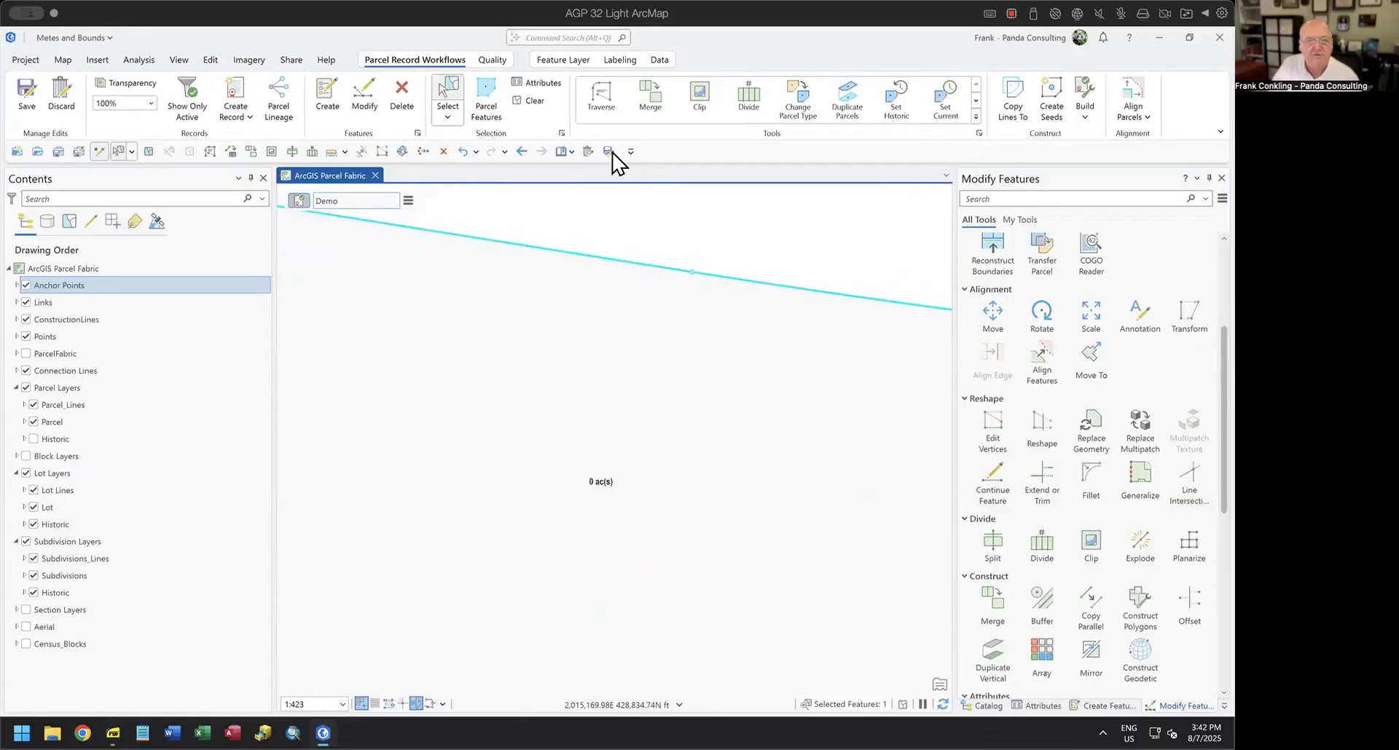
pyautogui.click(491, 60)
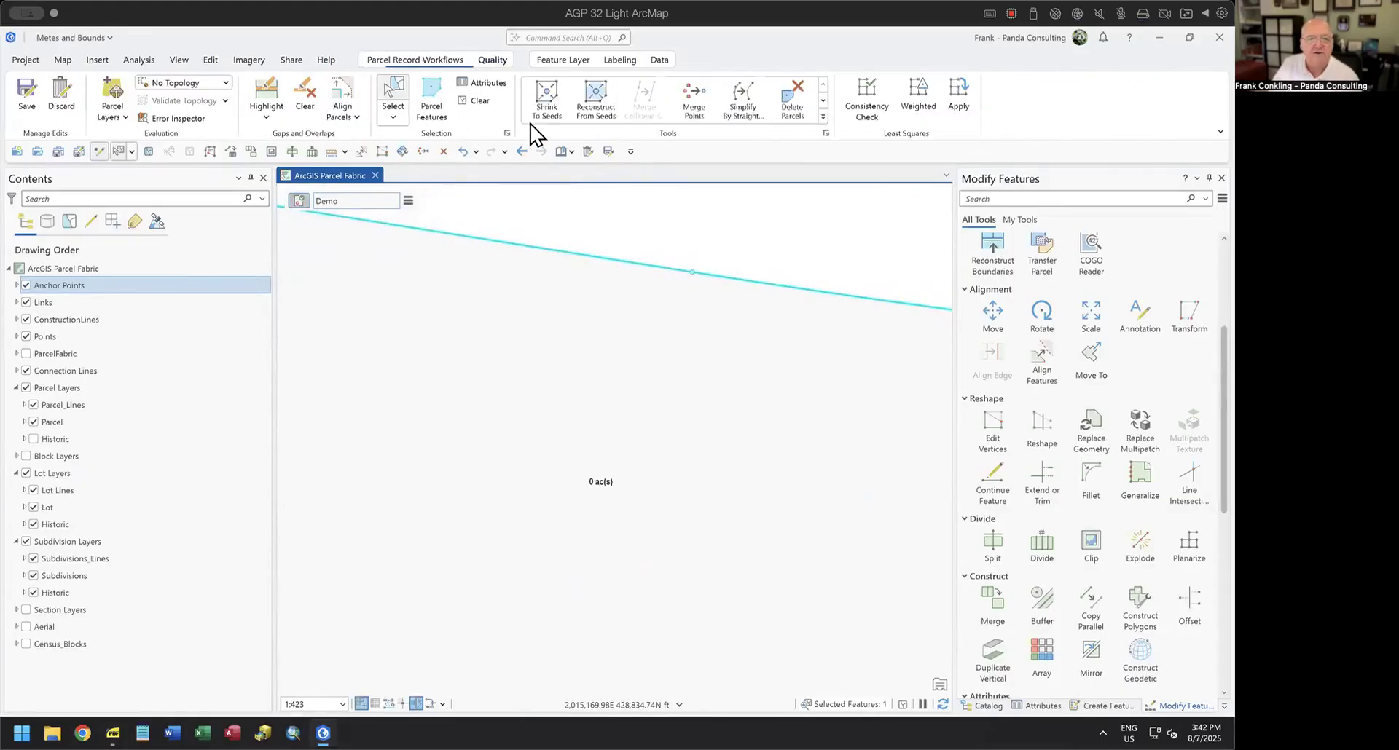
pyautogui.click(692, 98)
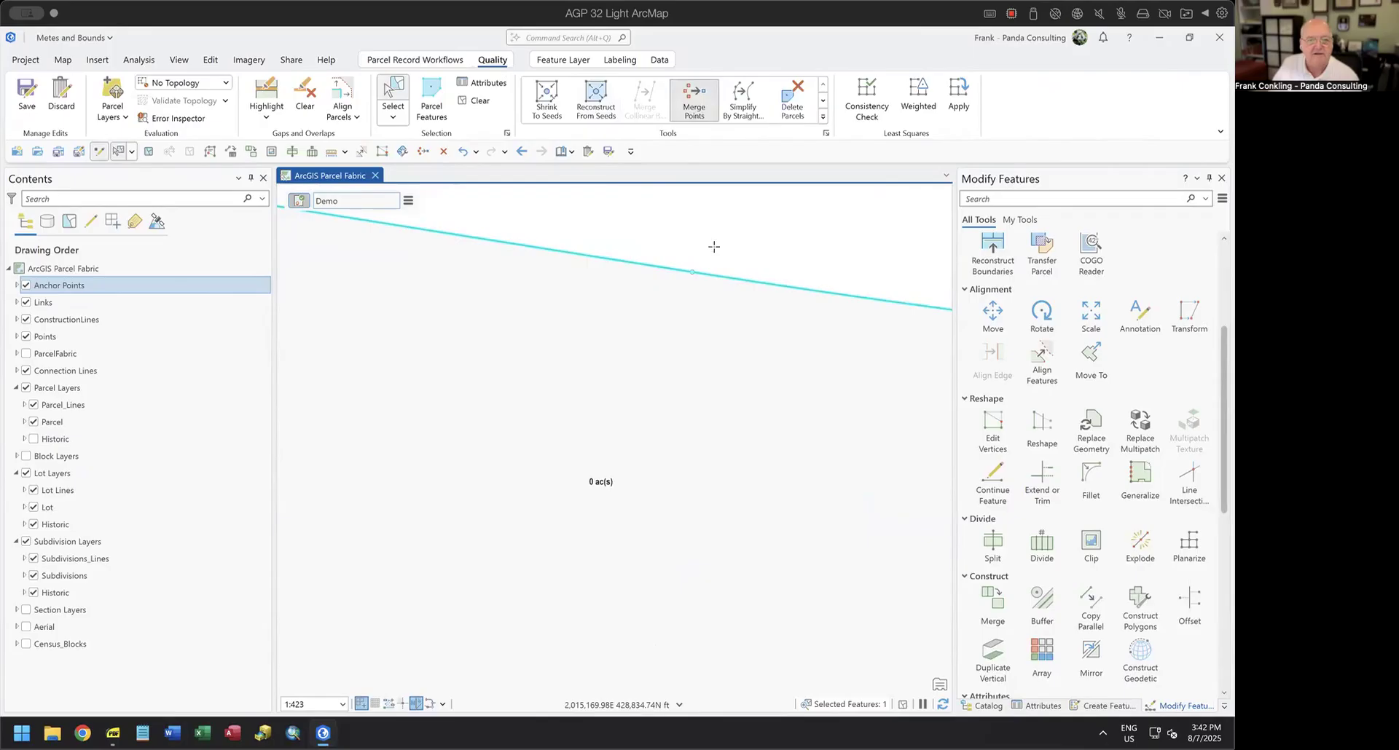
pyautogui.moveTo(667, 255); pyautogui.dragTo(718, 294)
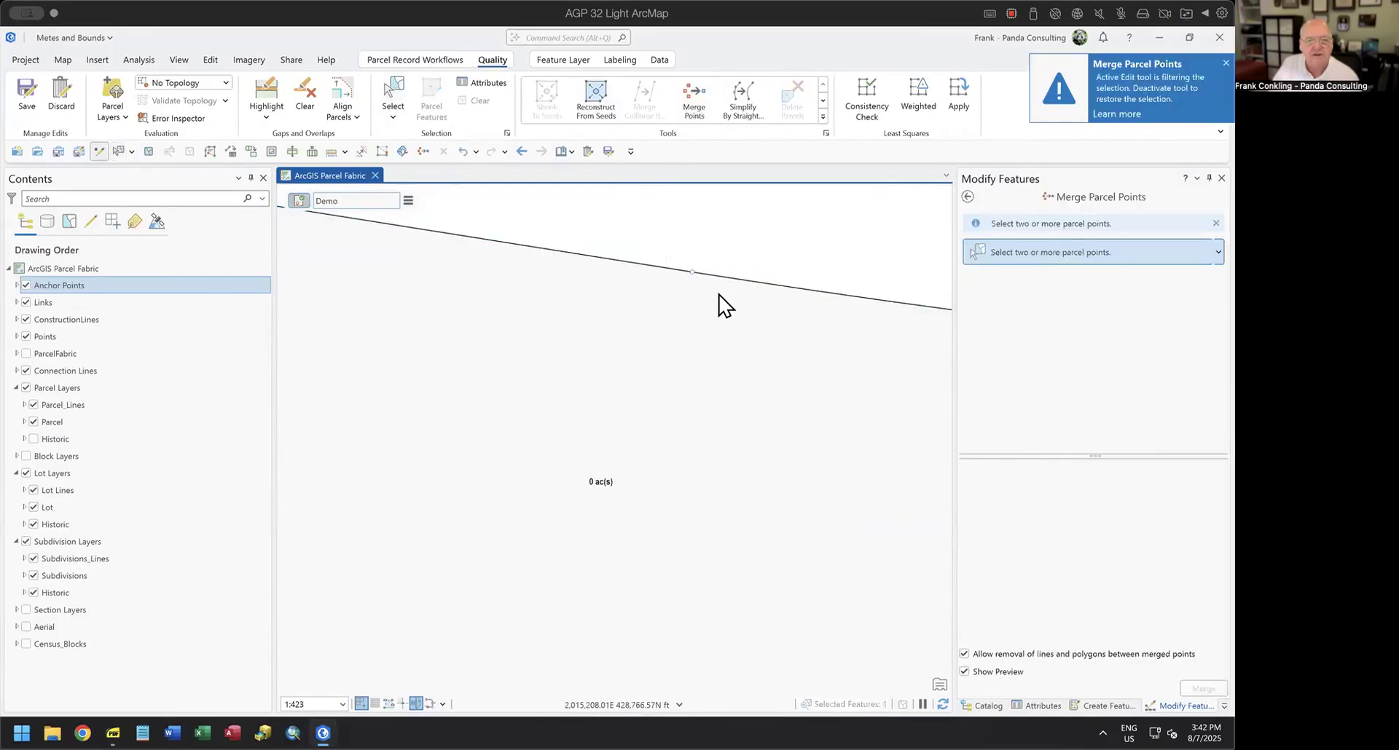
pyautogui.scroll(-5, 705, 339)
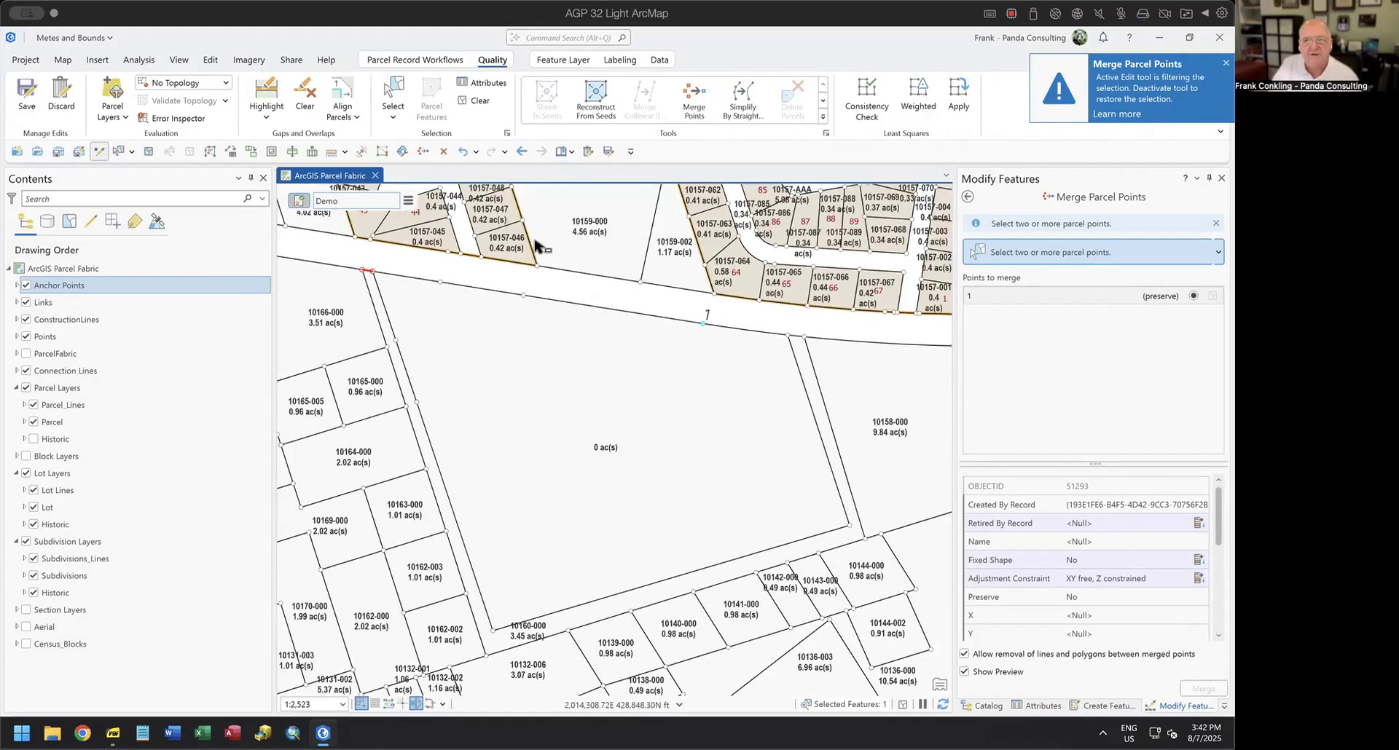
pyautogui.click(964, 197)
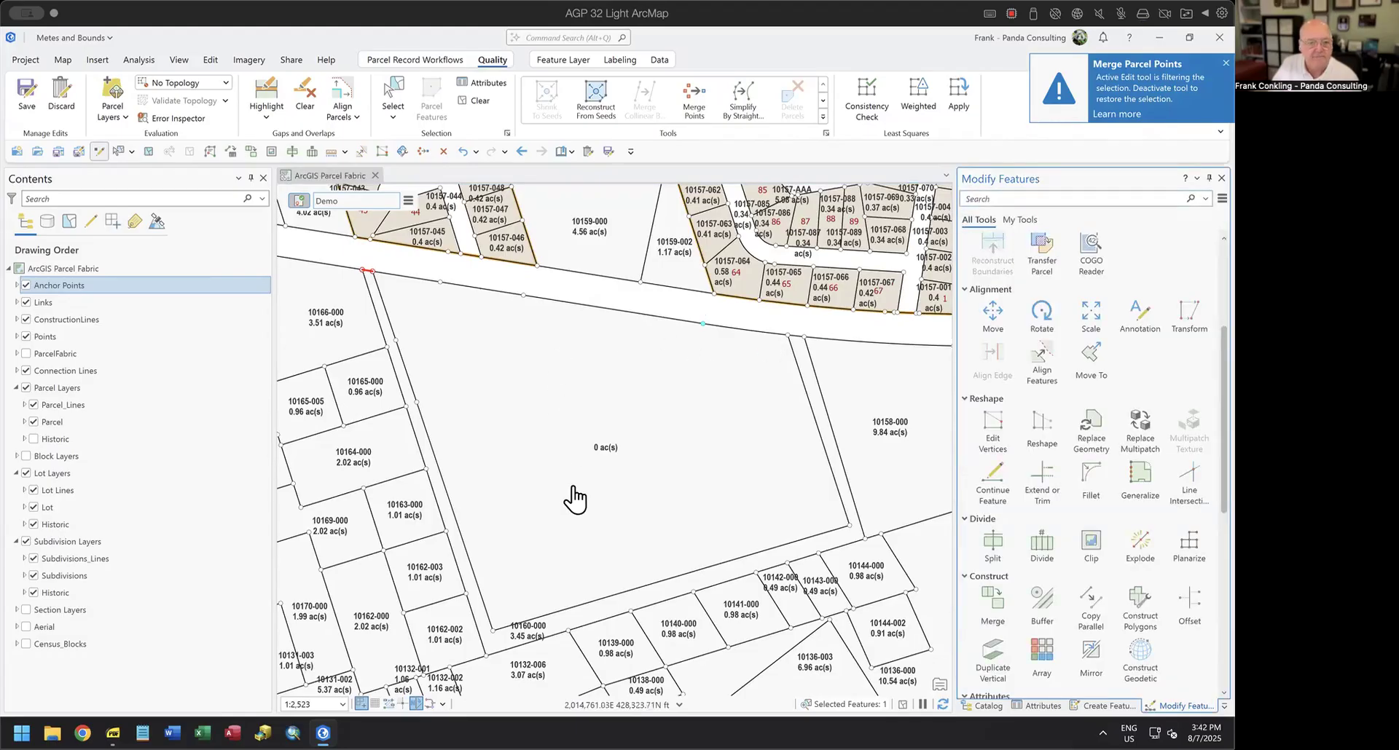
pyautogui.moveTo(562, 416); pyautogui.dragTo(572, 368)
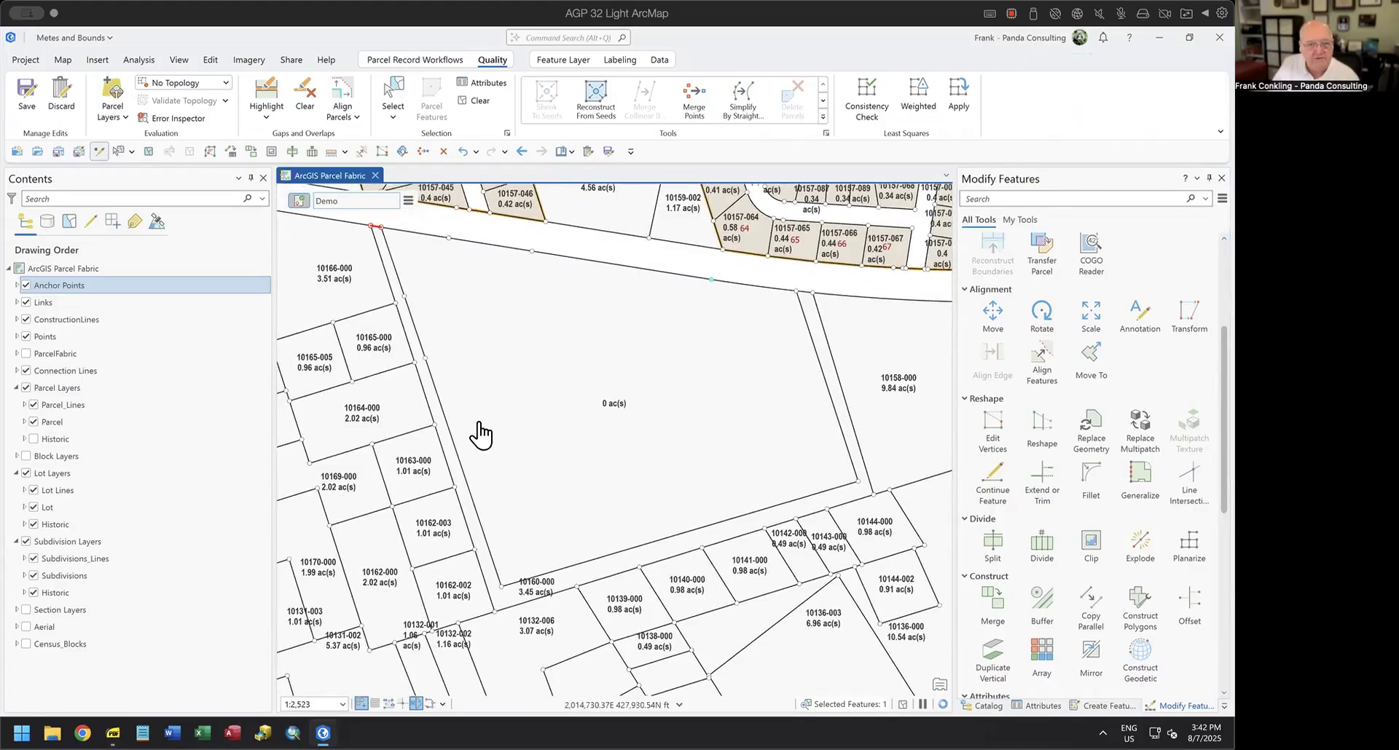
# Return to the ArcGIS Tools page of the metes and bounds PDF and highlight the COGO Reader entry.
pyautogui.click(113, 733)
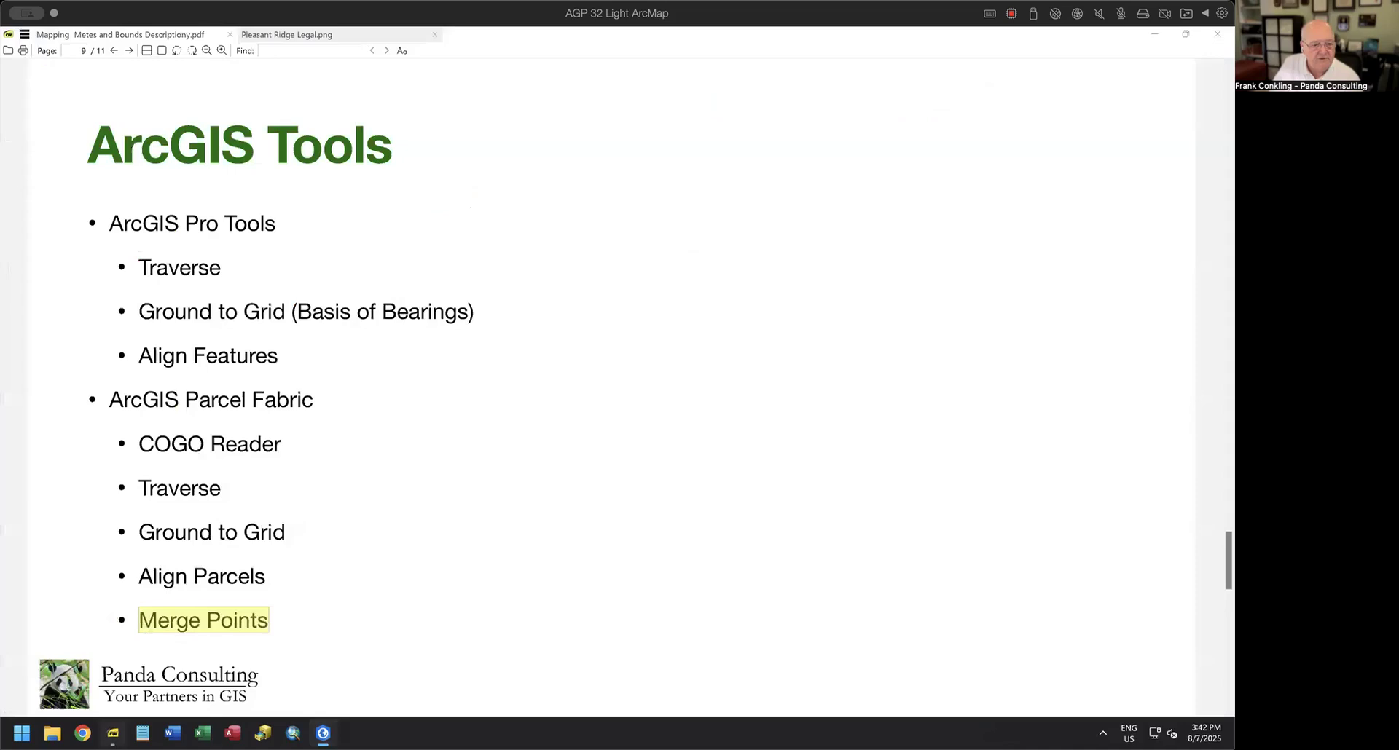
pyautogui.click(521, 491)
pyautogui.moveTo(139, 441); pyautogui.dragTo(306, 443)
pyautogui.click(496, 474)
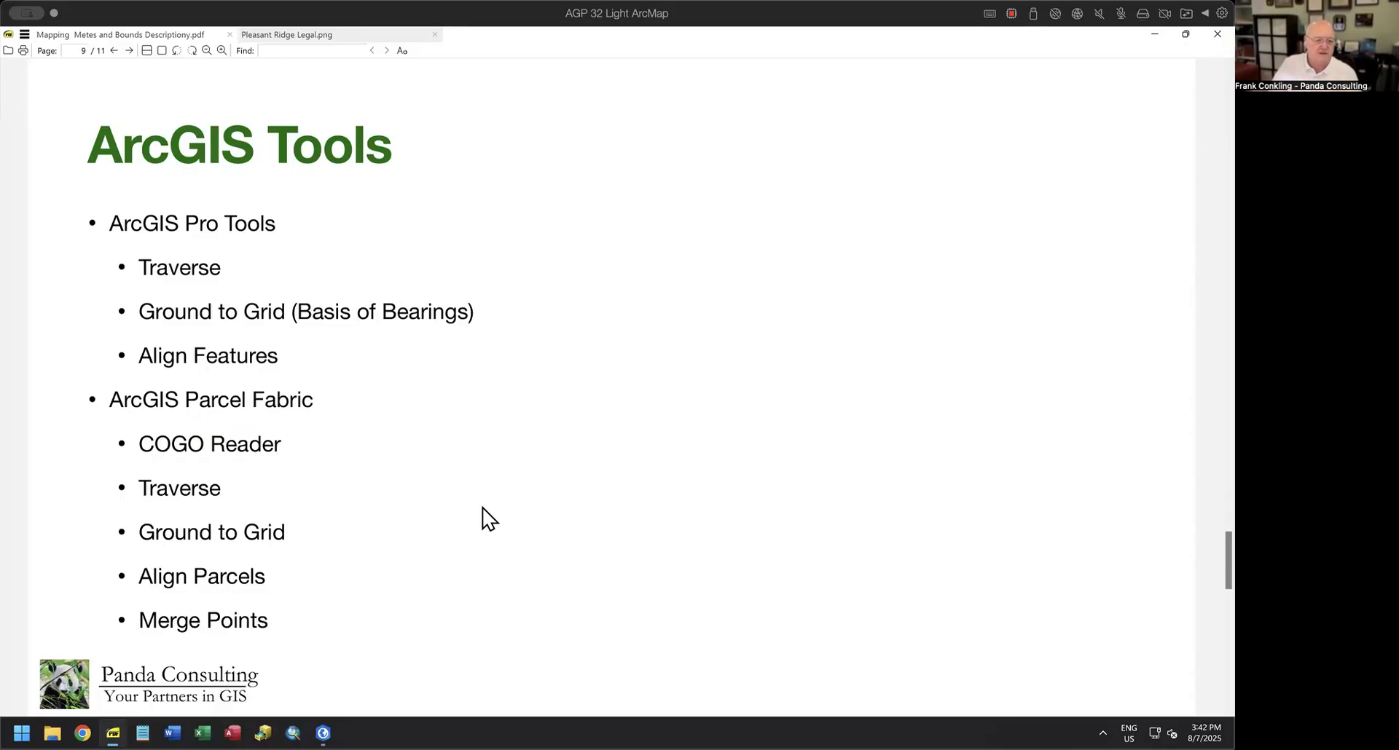
# Switch to ArcGIS Pro, start the COGO Reader and load Pleasant Ridge Legal.png from the Desktop drive.
pyautogui.click(323, 733)
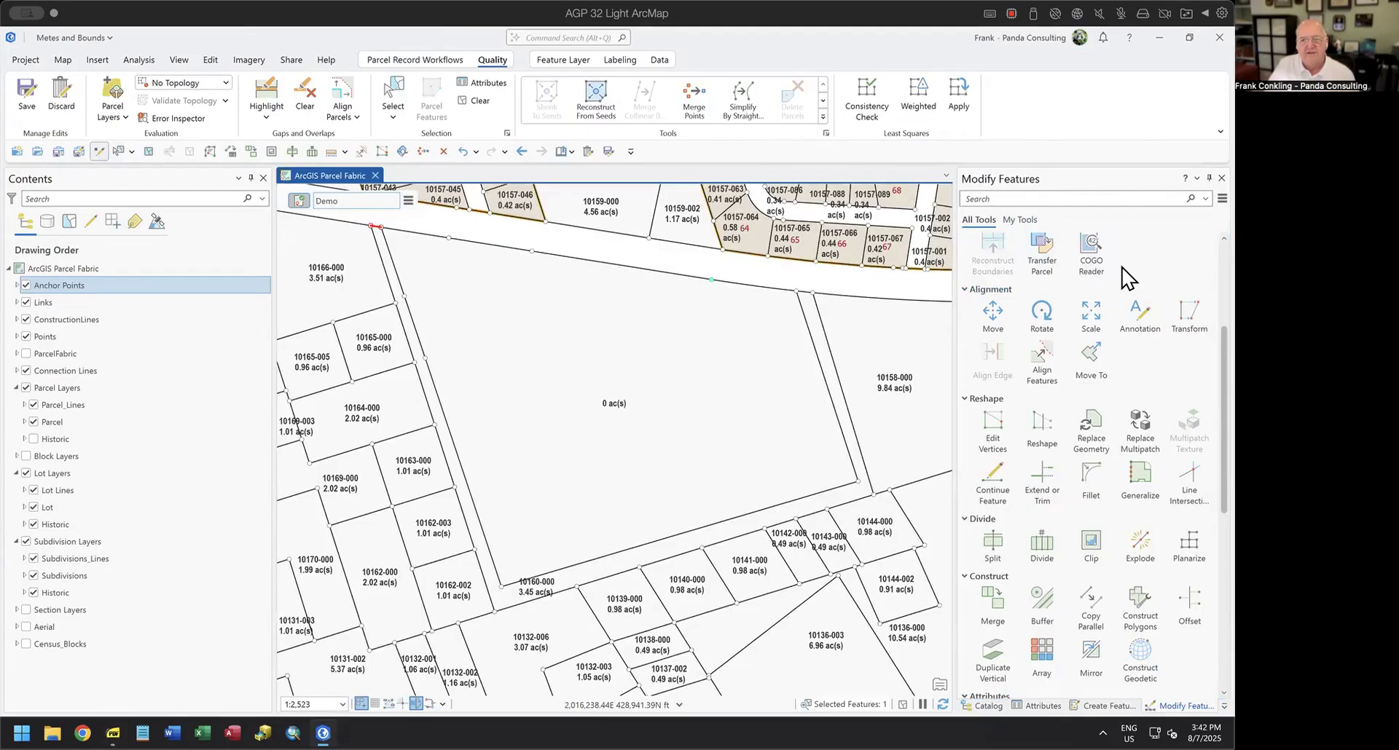
pyautogui.scroll(5, 1127, 277)
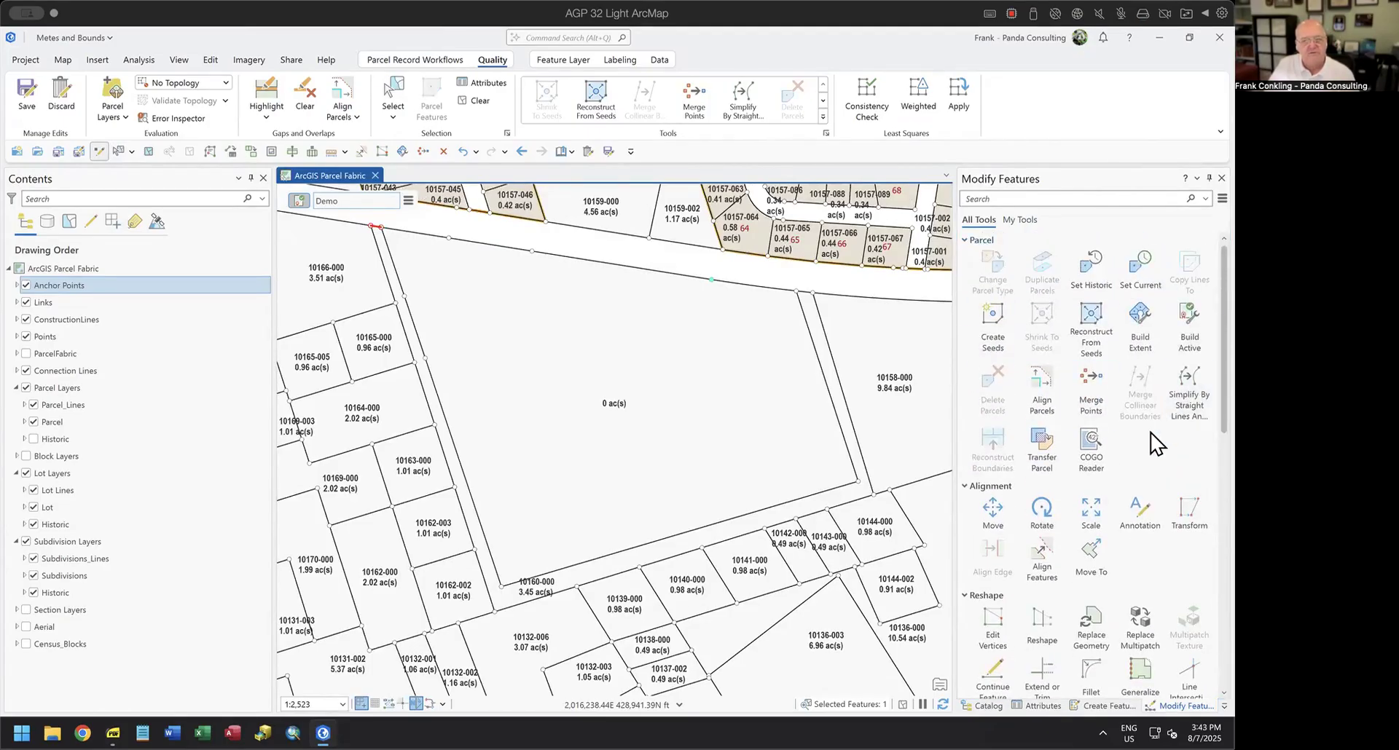
pyautogui.click(1086, 443)
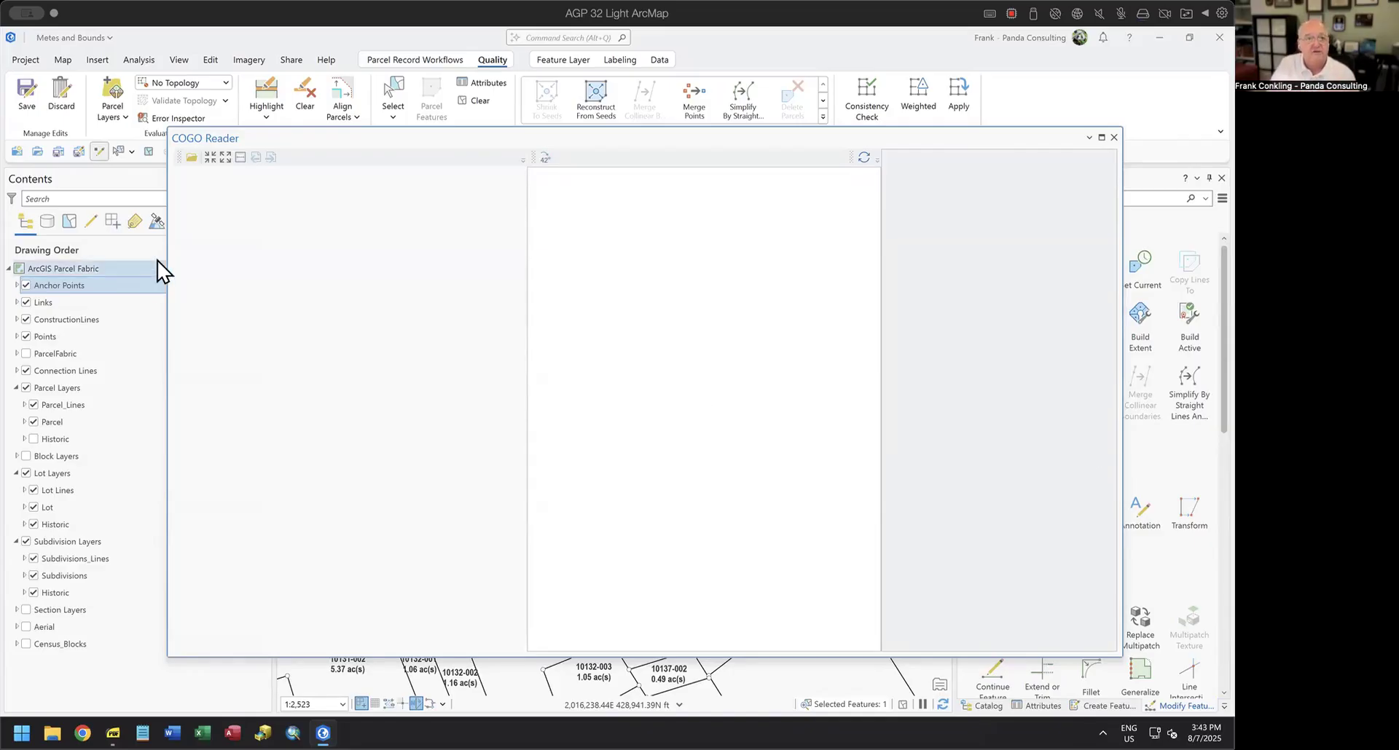
pyautogui.click(190, 157)
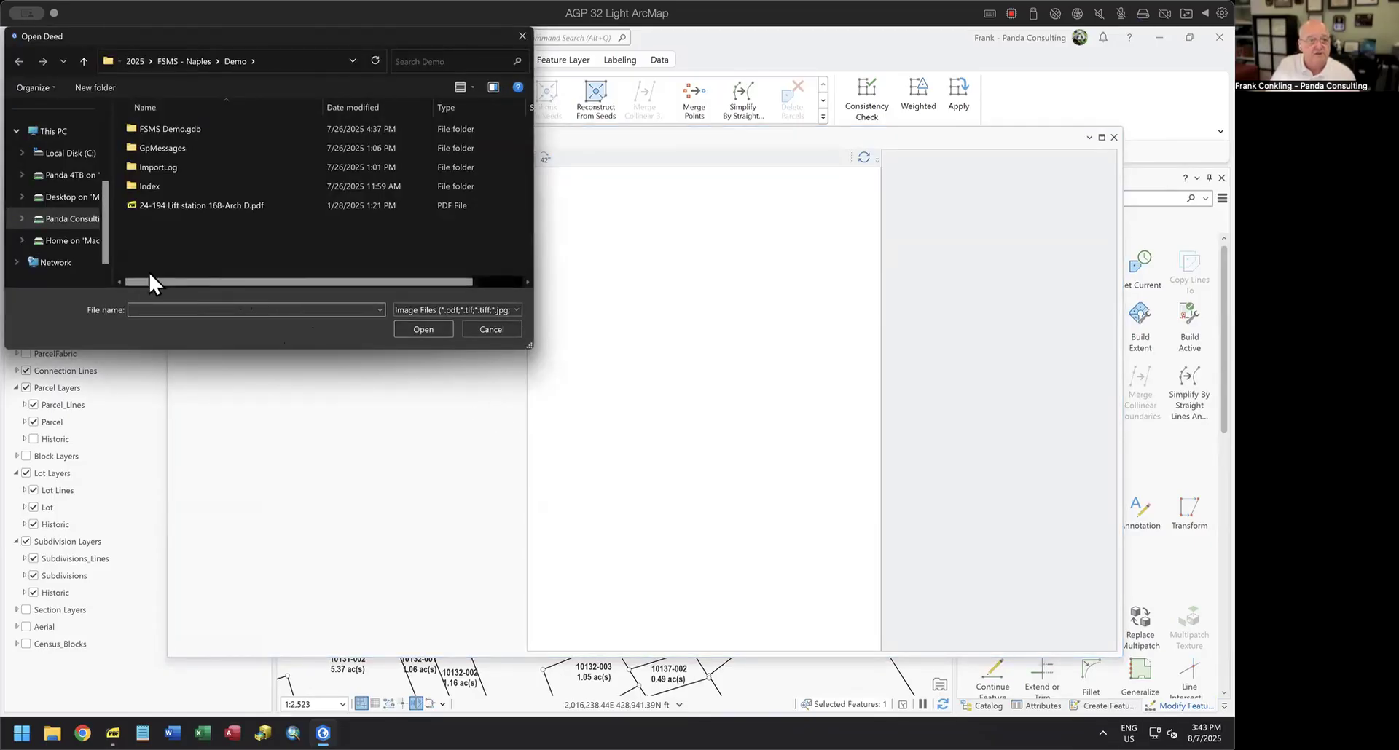
pyautogui.click(72, 197)
pyautogui.doubleClick(199, 224)
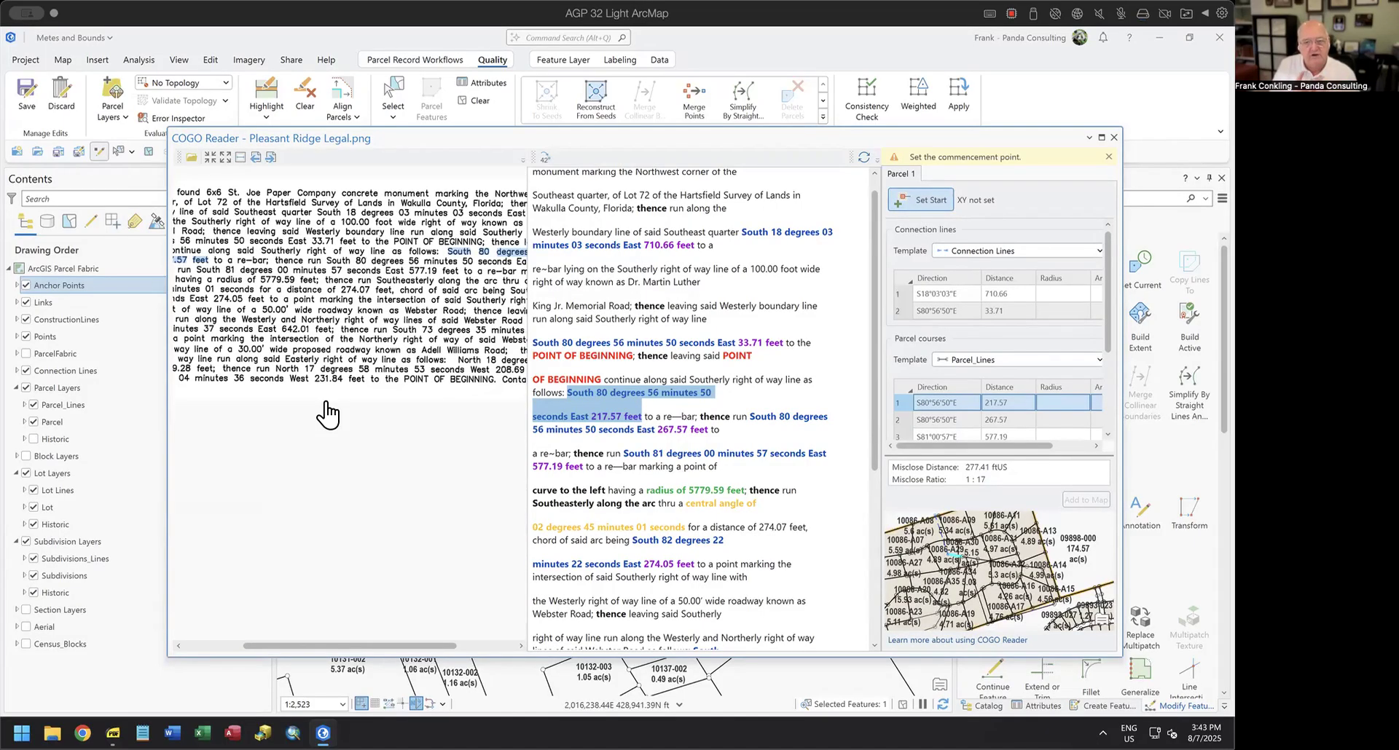
# Remove the line breaks splitting the courses in the recognized legal text, from the first call after POINT OF BEGINNING through the South 82 degrees chord call.
pyautogui.click(750, 392)
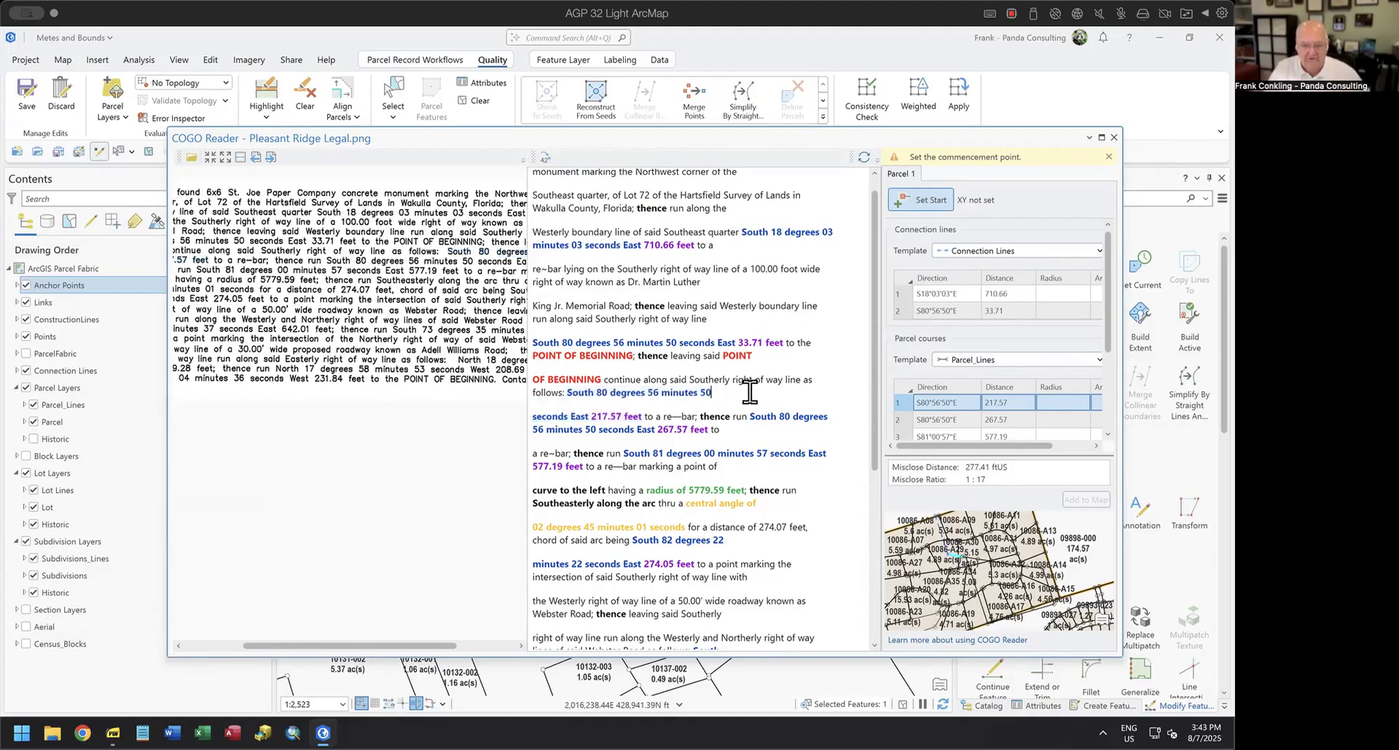
pyautogui.press('Delete')
pyautogui.press('Delete')
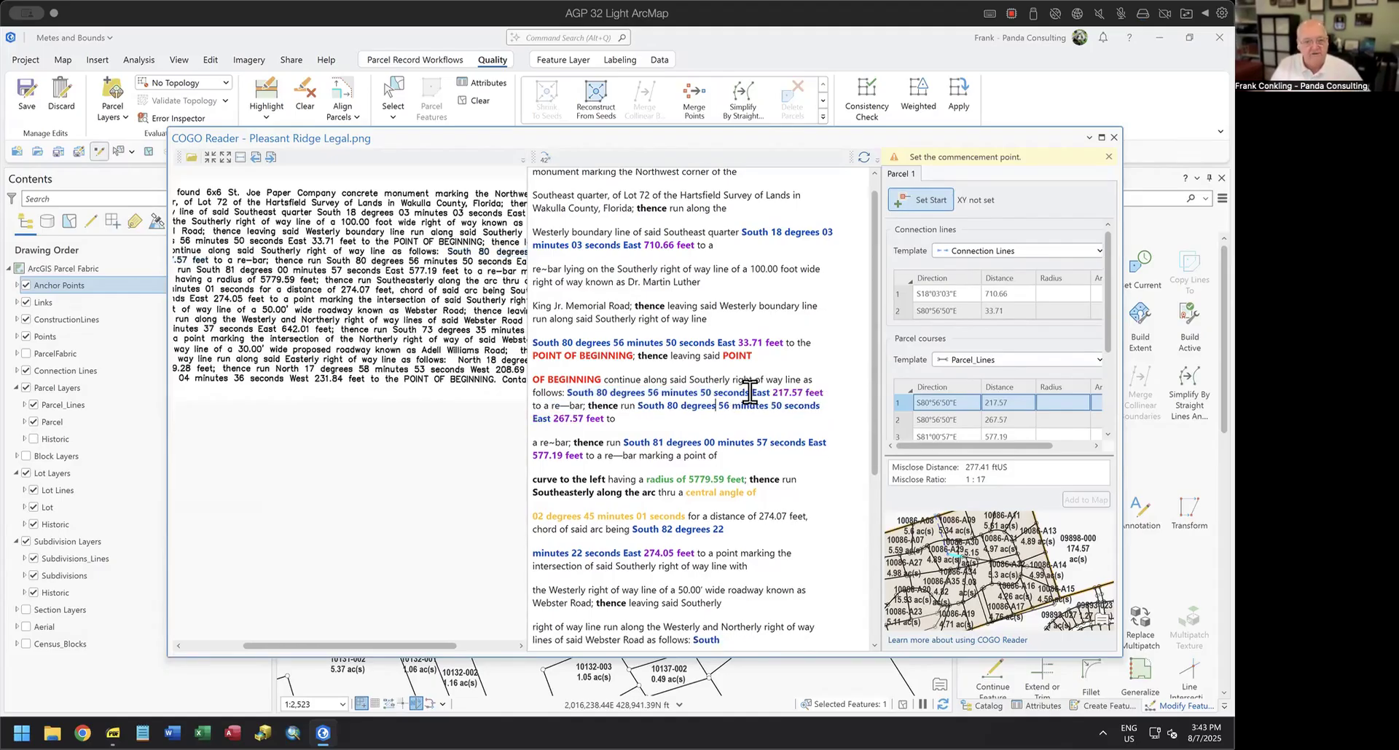
pyautogui.press('Delete')
pyautogui.press('Delete')
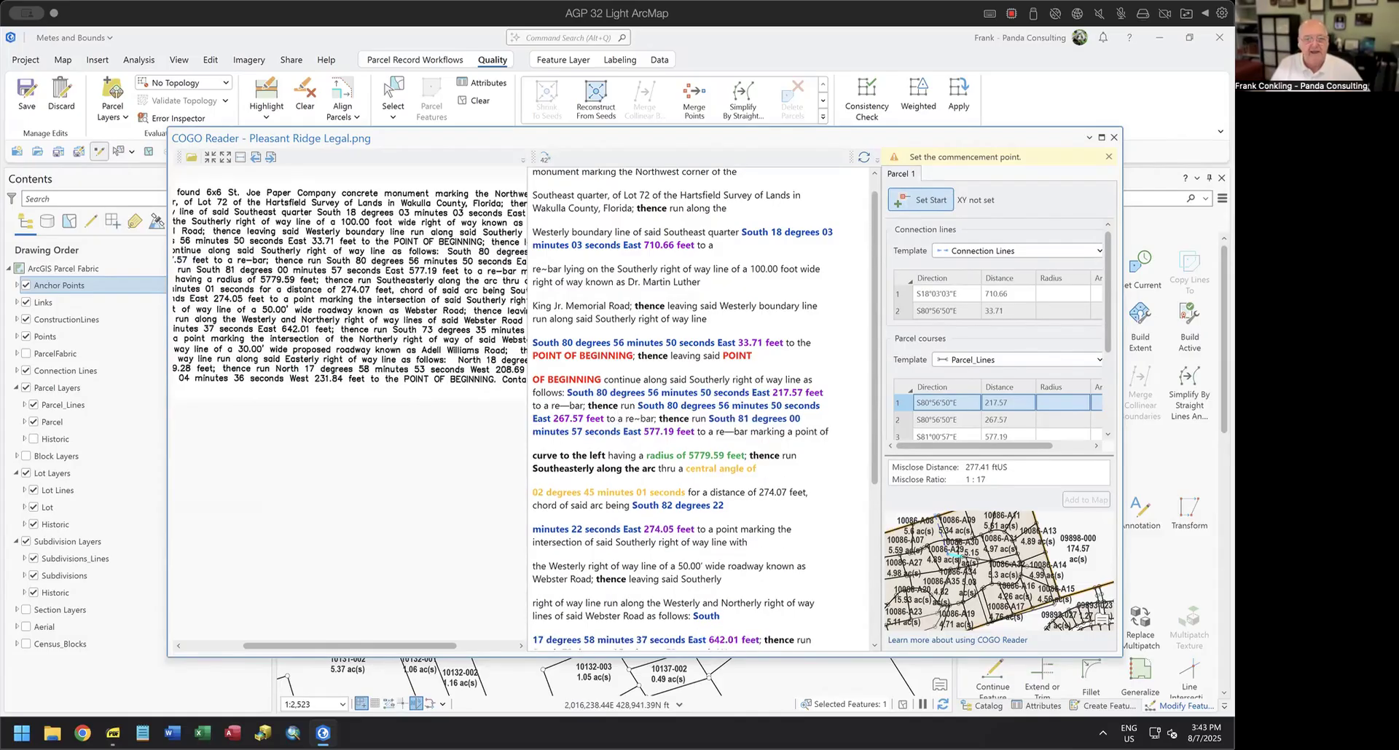
pyautogui.click(843, 426)
pyautogui.press('Delete')
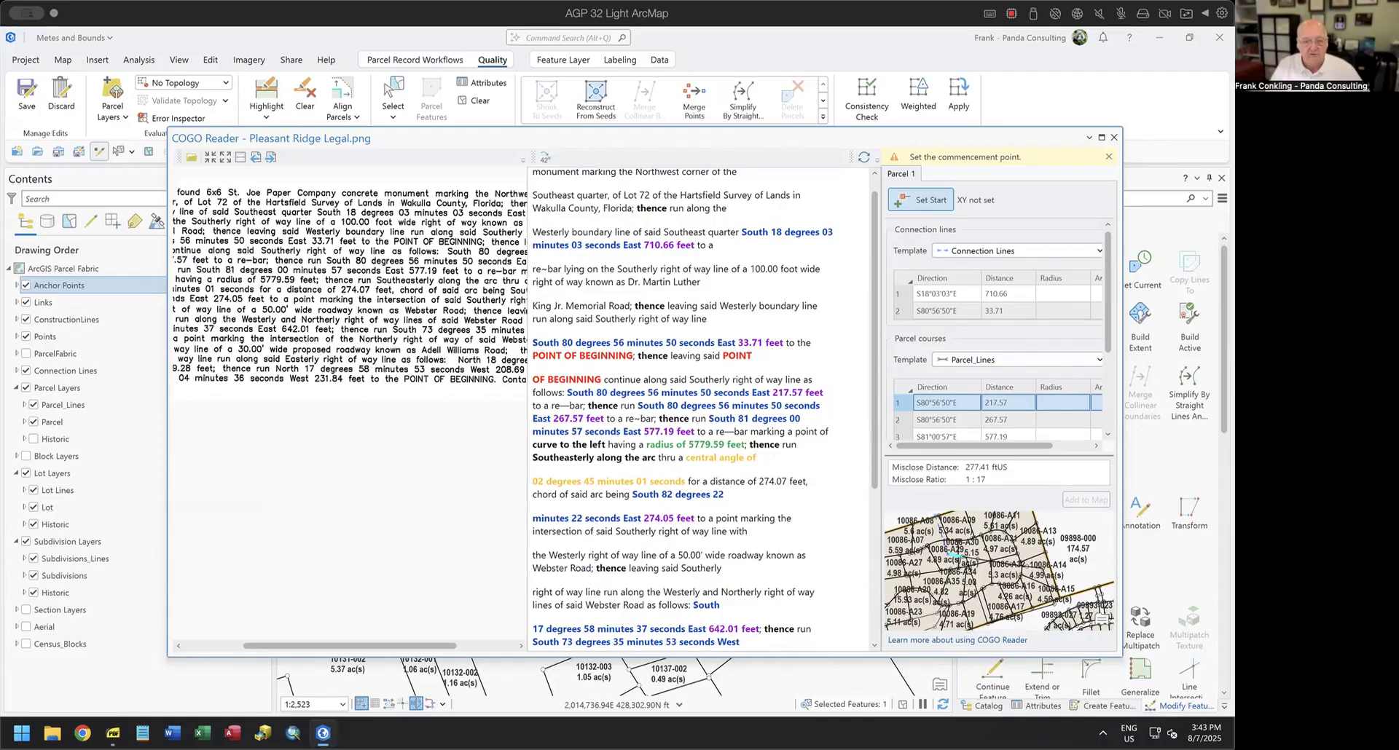
pyautogui.press('Delete')
pyautogui.press('Delete')
pyautogui.press('Delete')
pyautogui.press('Delete')
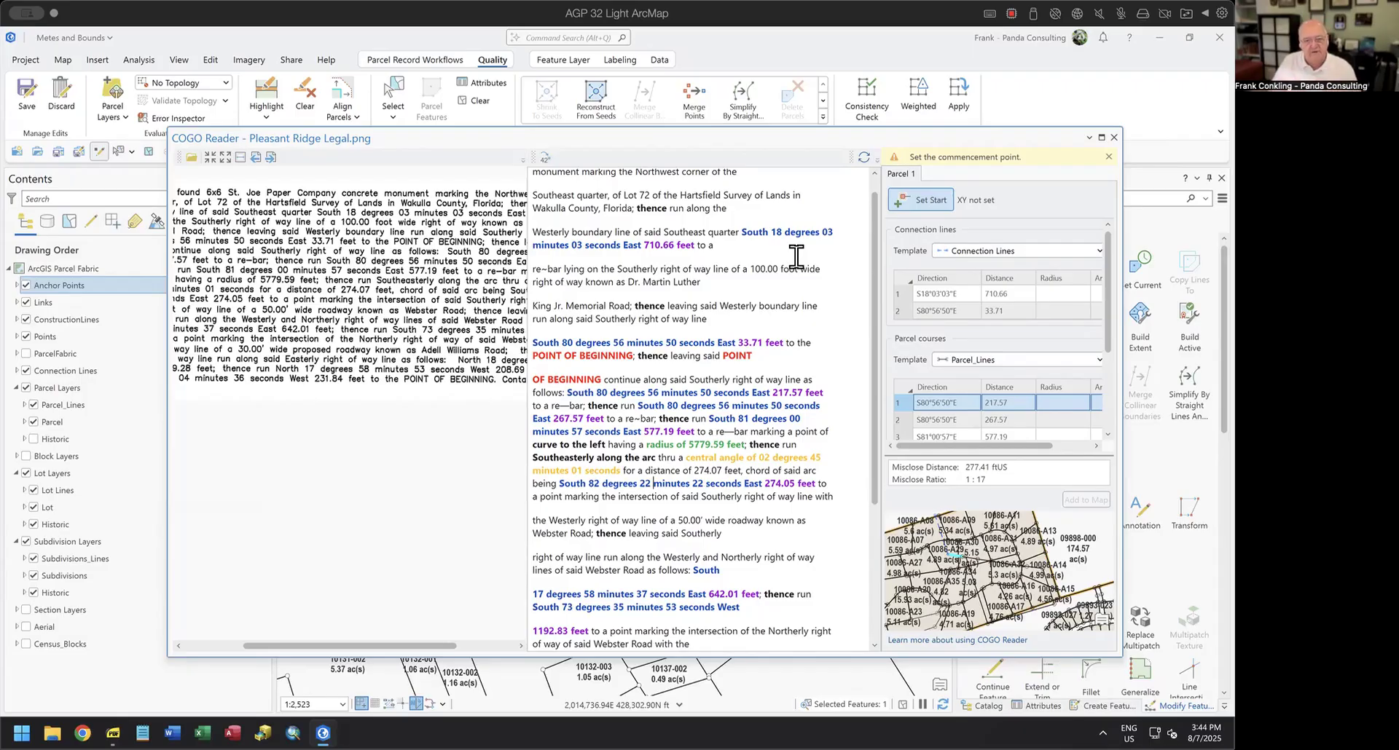
# Compare the first course, the curve to the left and its chord call in the legal text with the Parcel courses table.
pyautogui.moveTo(566, 393); pyautogui.dragTo(840, 391)
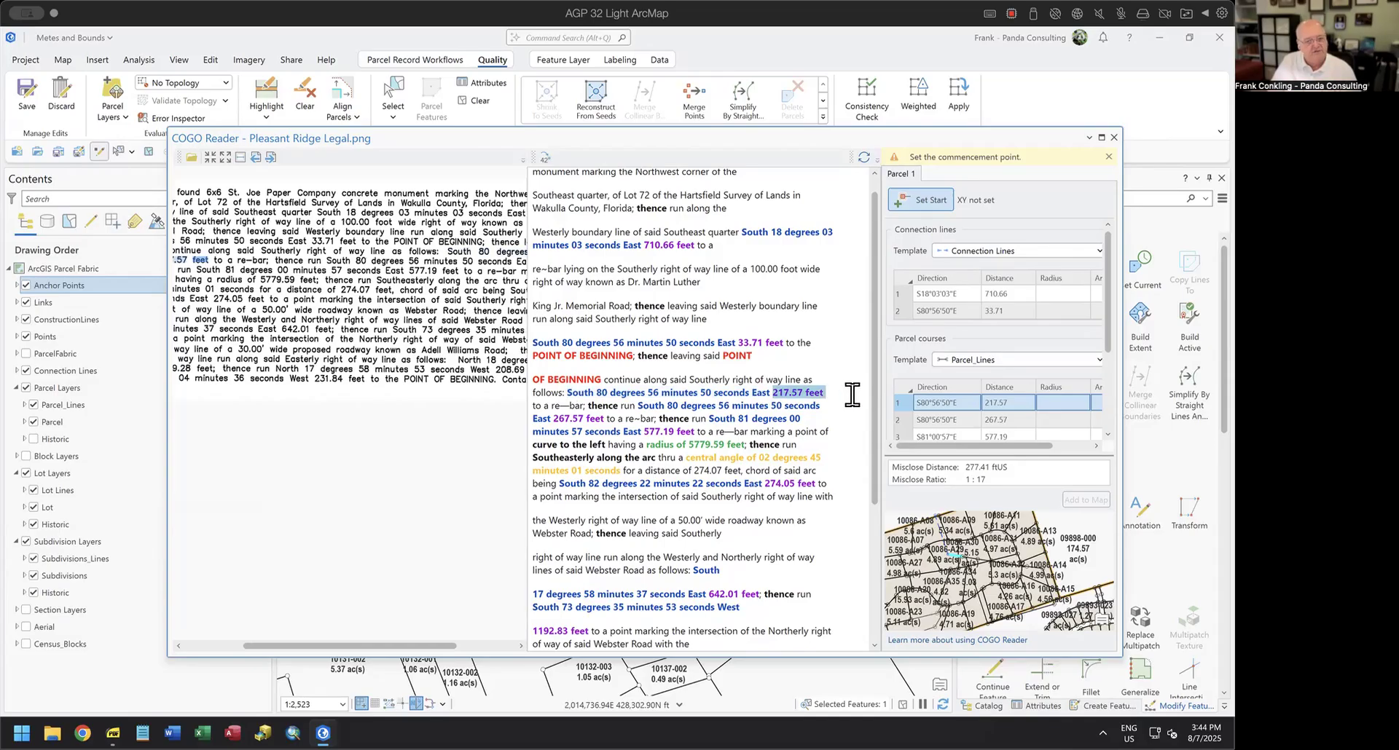
pyautogui.click(852, 394)
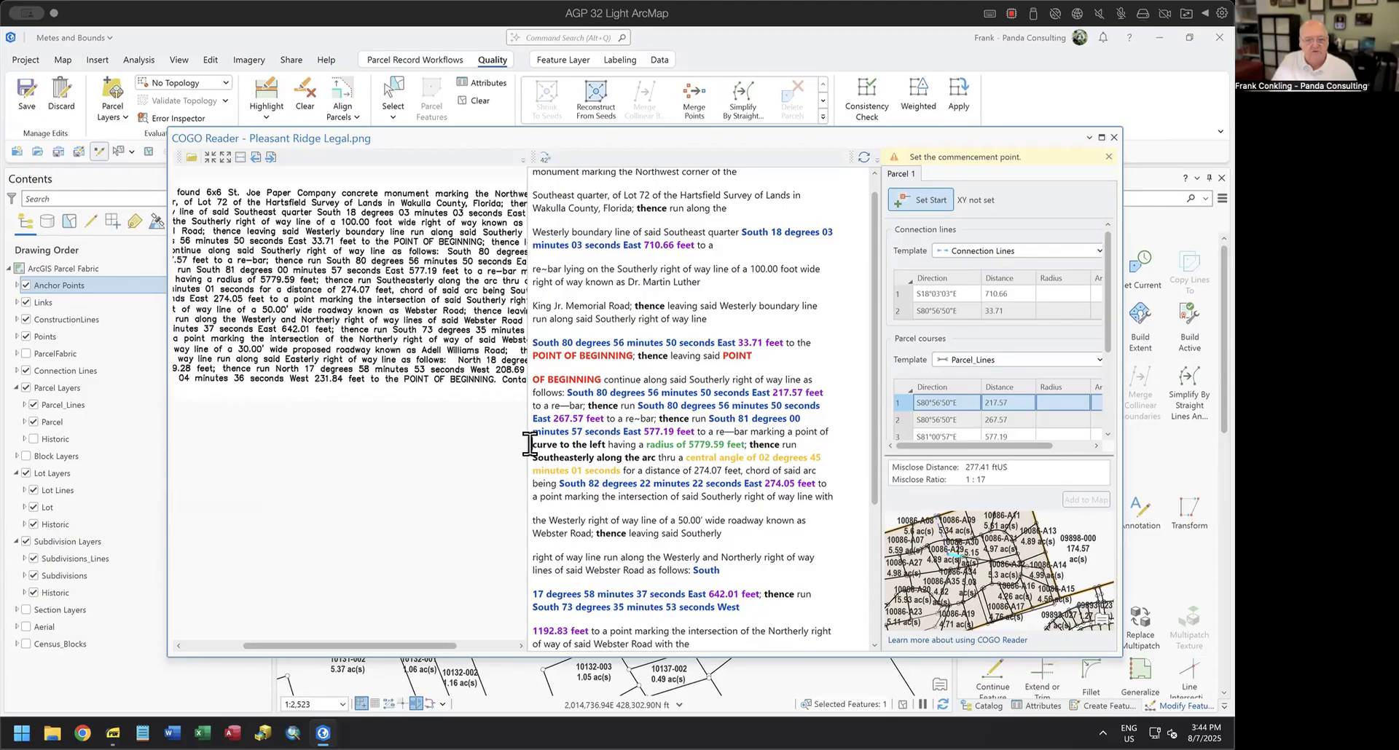
pyautogui.moveTo(530, 444); pyautogui.dragTo(606, 444)
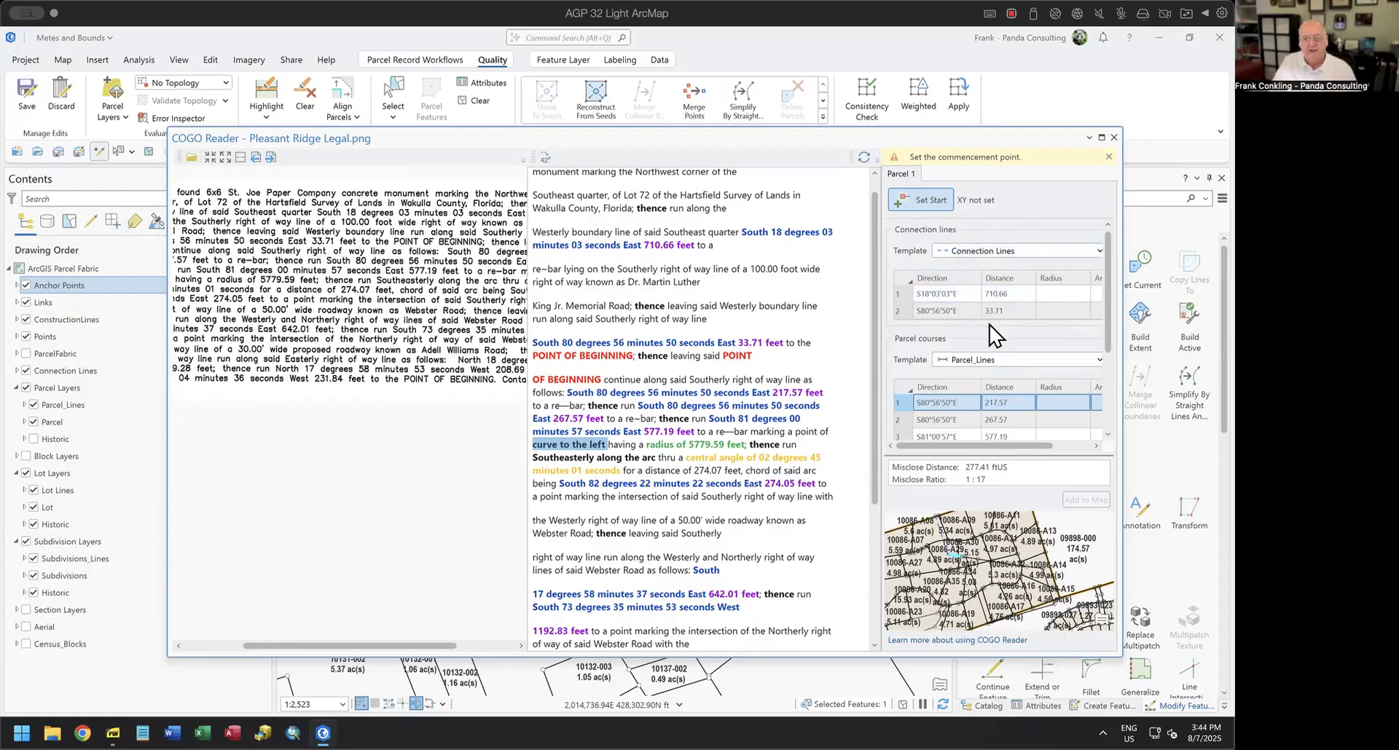
pyautogui.scroll(-3, 1111, 356)
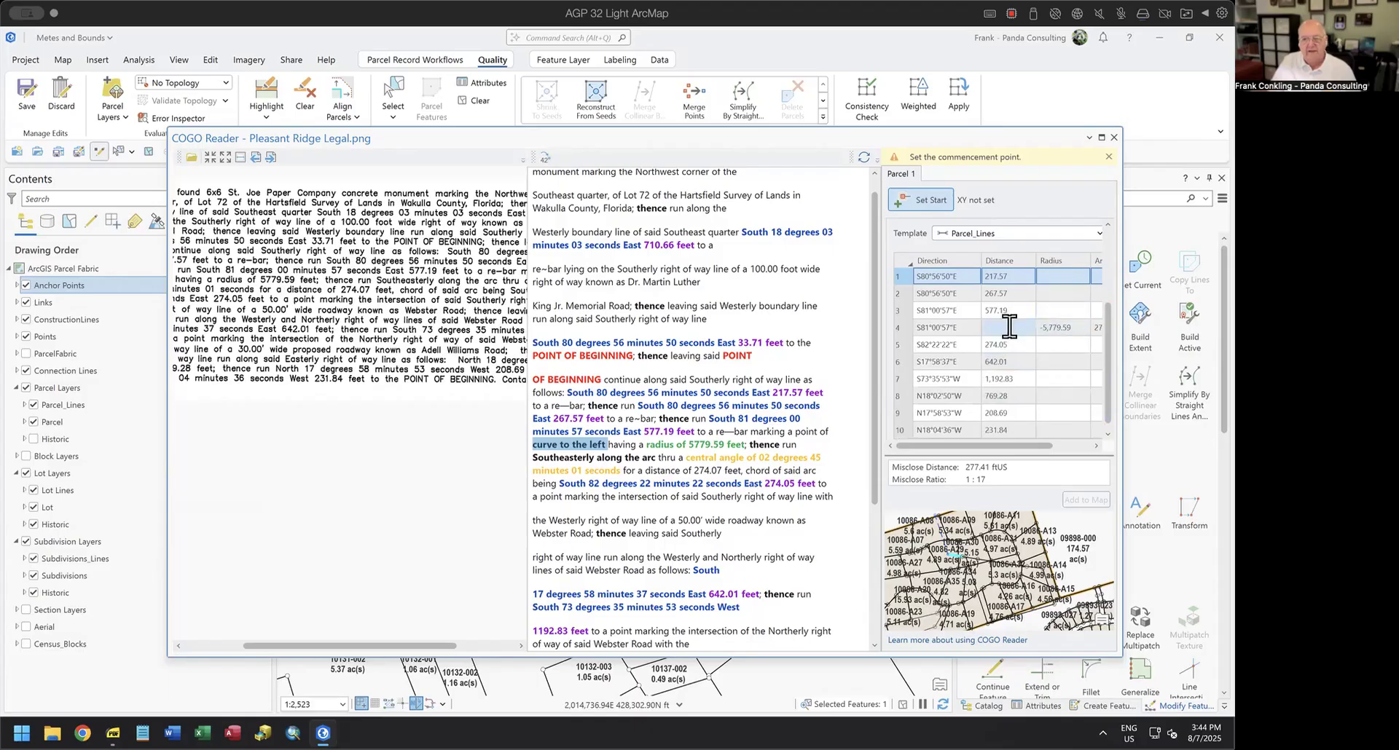
pyautogui.click(901, 331)
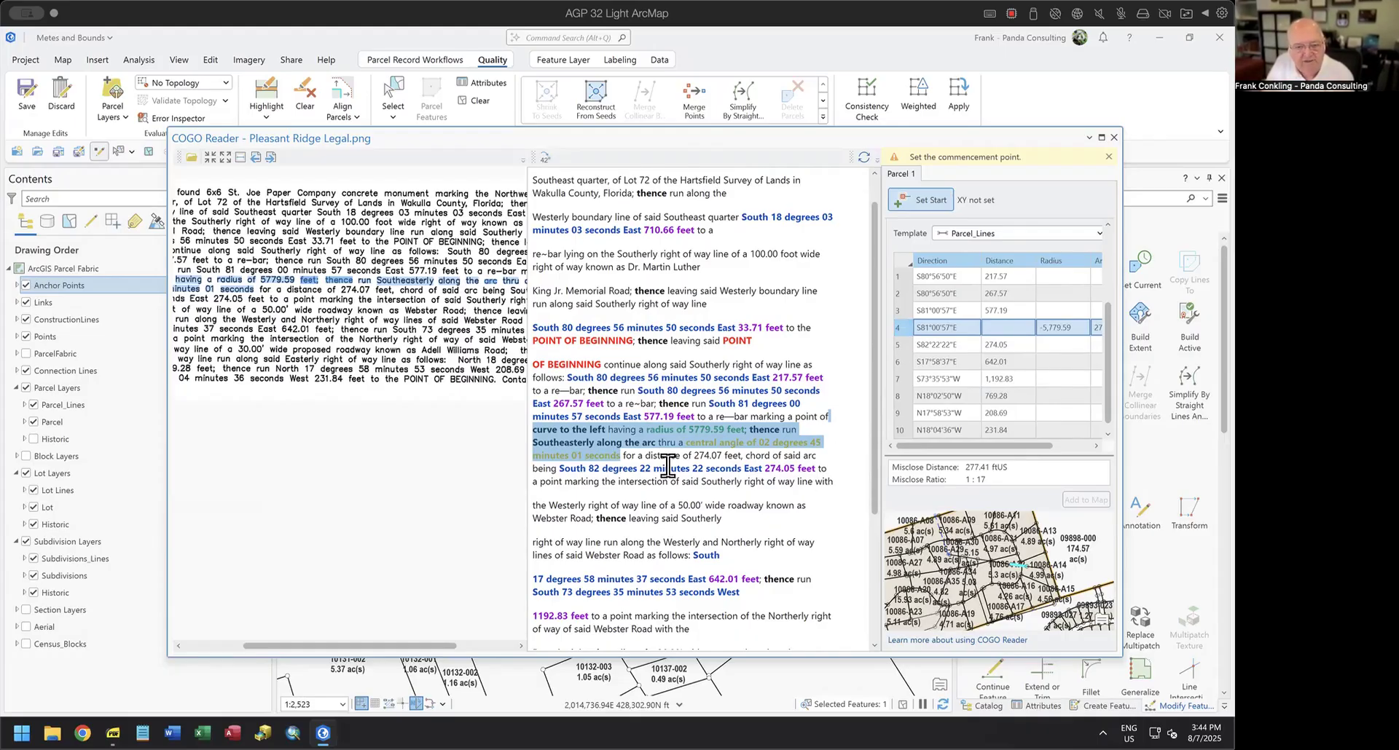
pyautogui.moveTo(623, 456); pyautogui.dragTo(829, 468)
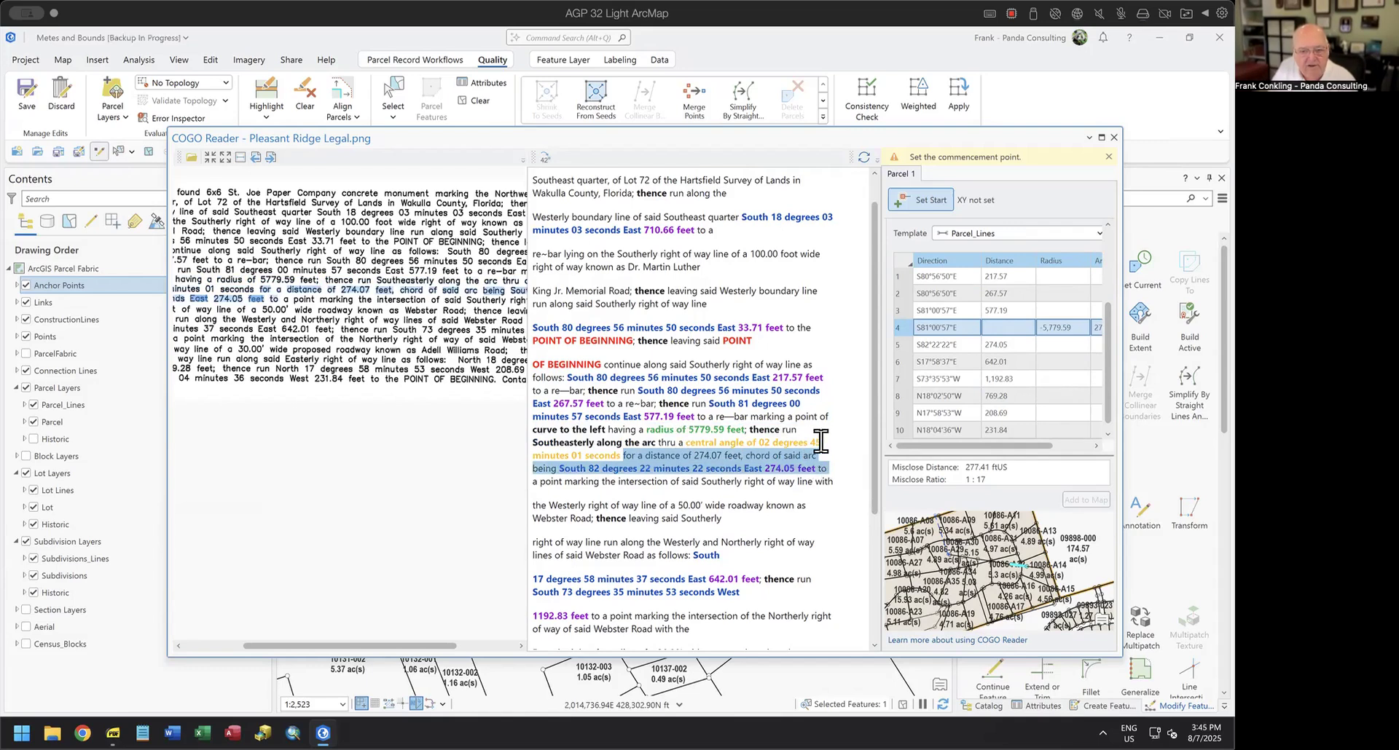
pyautogui.click(840, 451)
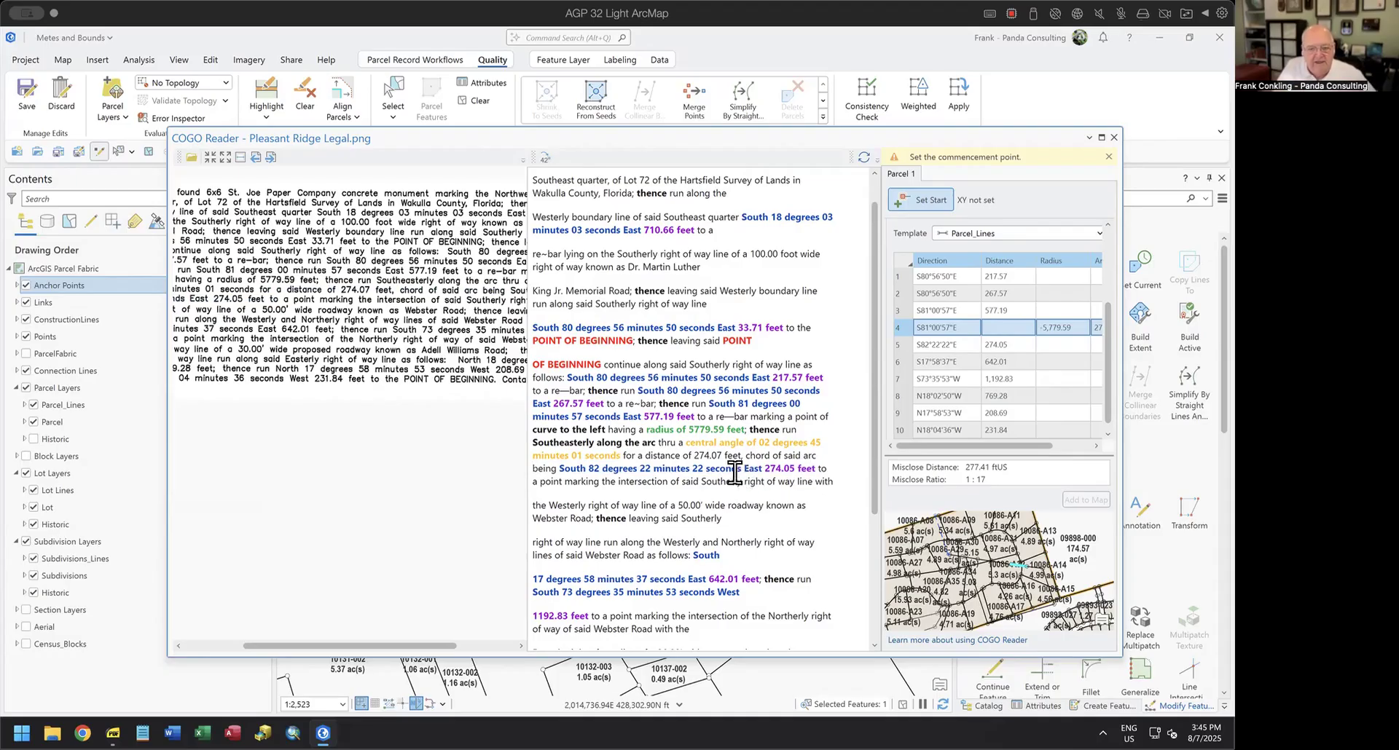
# Delete the arc and central angle wording through "distance of 274.07 feet" from the curve call, refresh the parsed courses and review the Parcel courses table.
pyautogui.moveTo(748, 429); pyautogui.dragTo(741, 457)
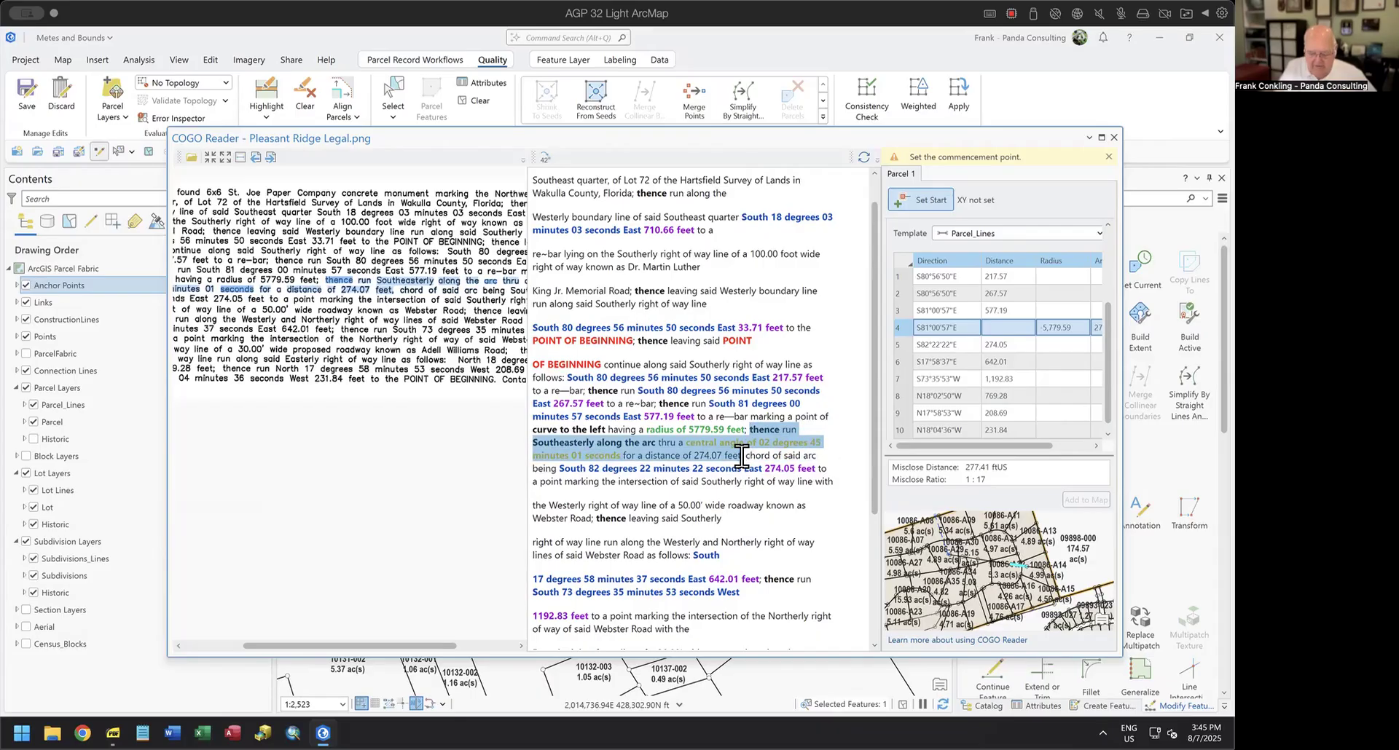
pyautogui.press('Delete')
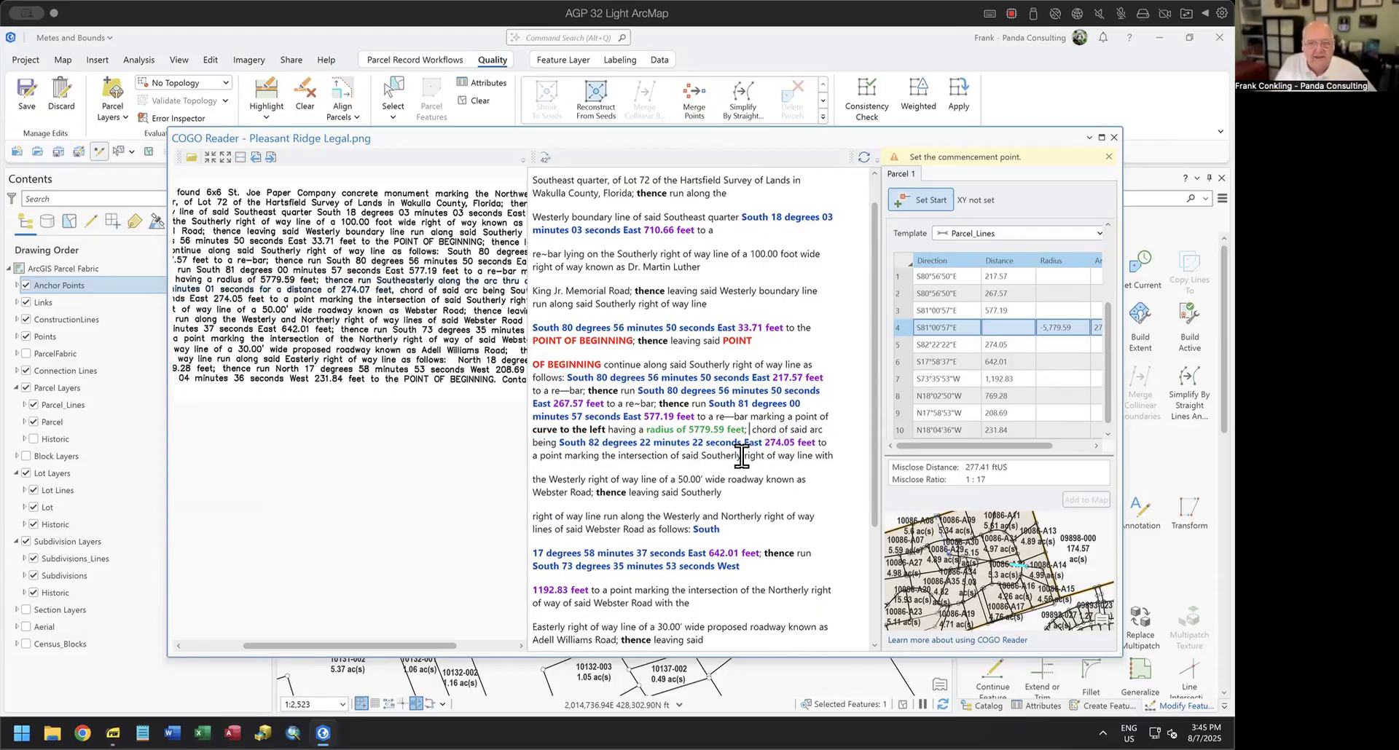
pyautogui.click(864, 159)
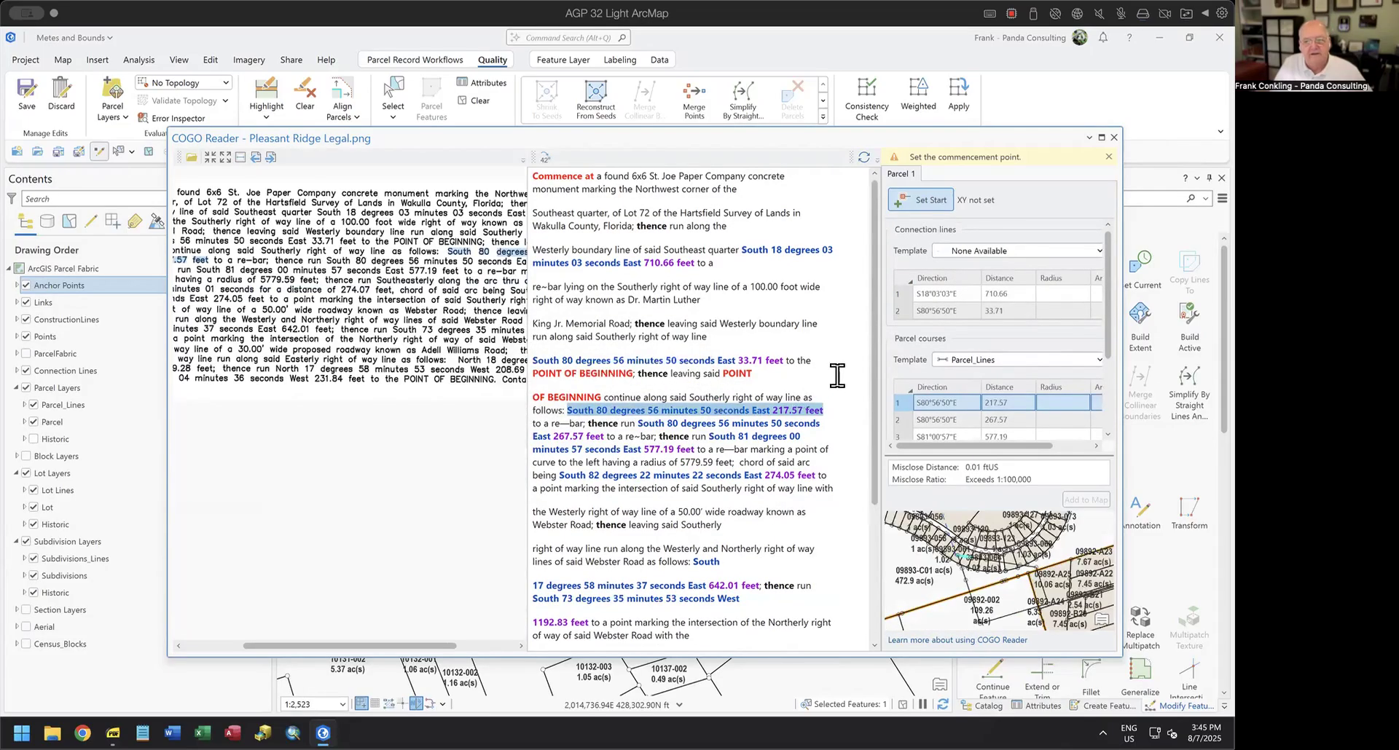
pyautogui.moveTo(1104, 346); pyautogui.dragTo(1110, 430)
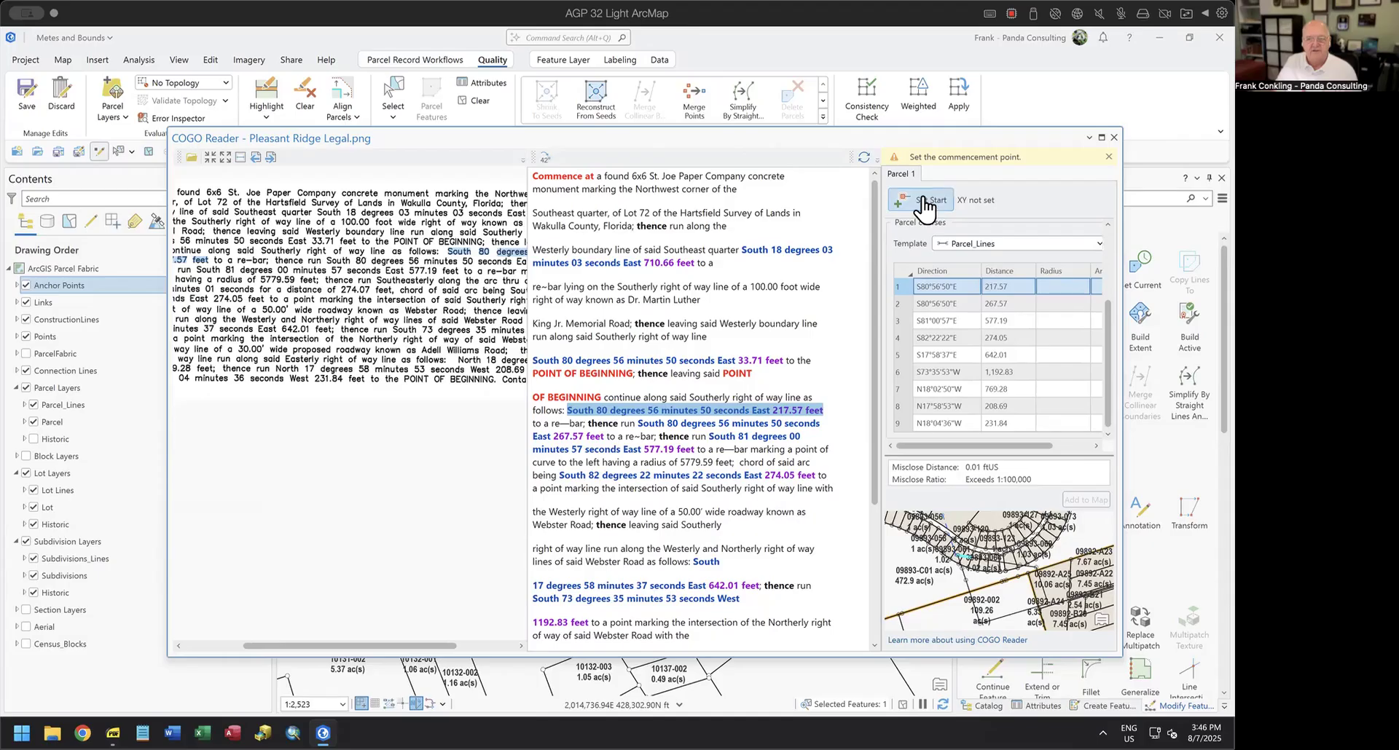
# Set the commencement point of the COGO Reader courses on the point at the northwest corner of the 0 ac(s) parcel, below the road.
pyautogui.moveTo(836, 140); pyautogui.dragTo(667, 472)
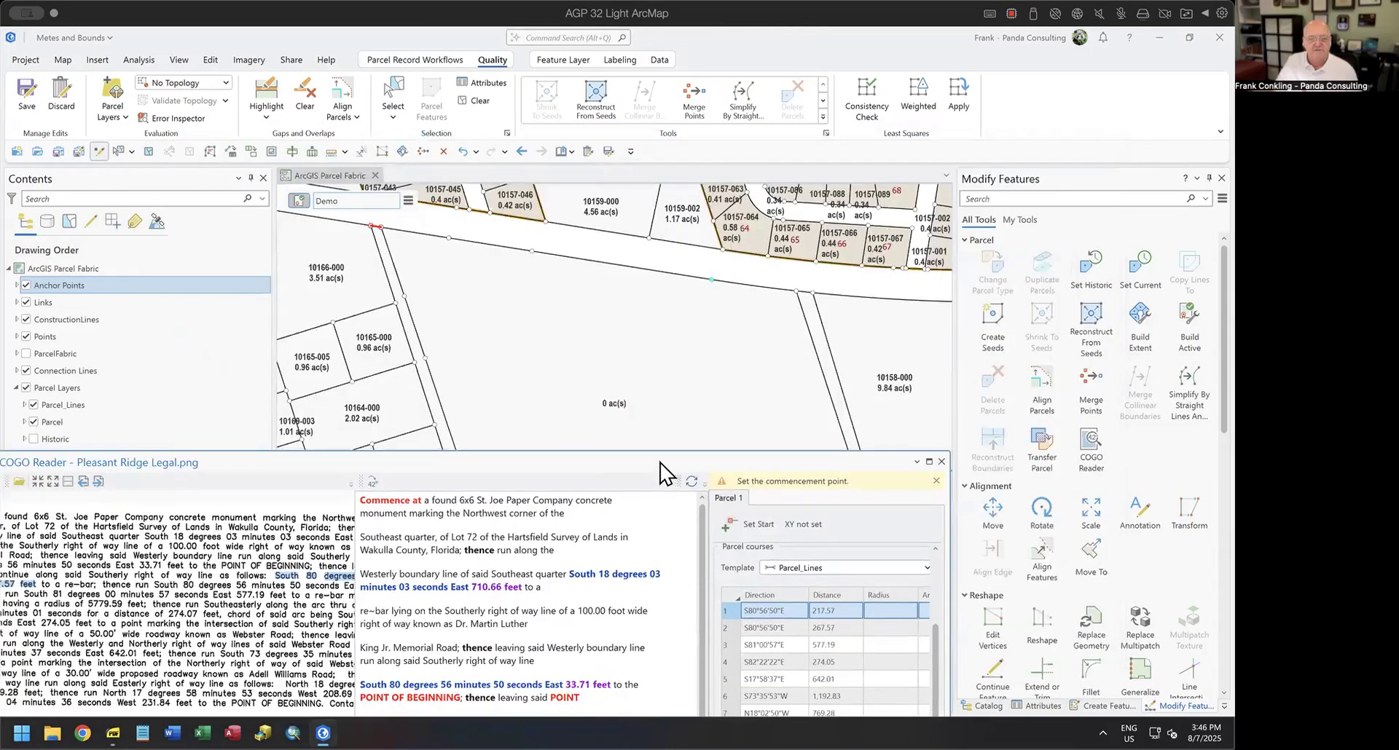
pyautogui.click(750, 523)
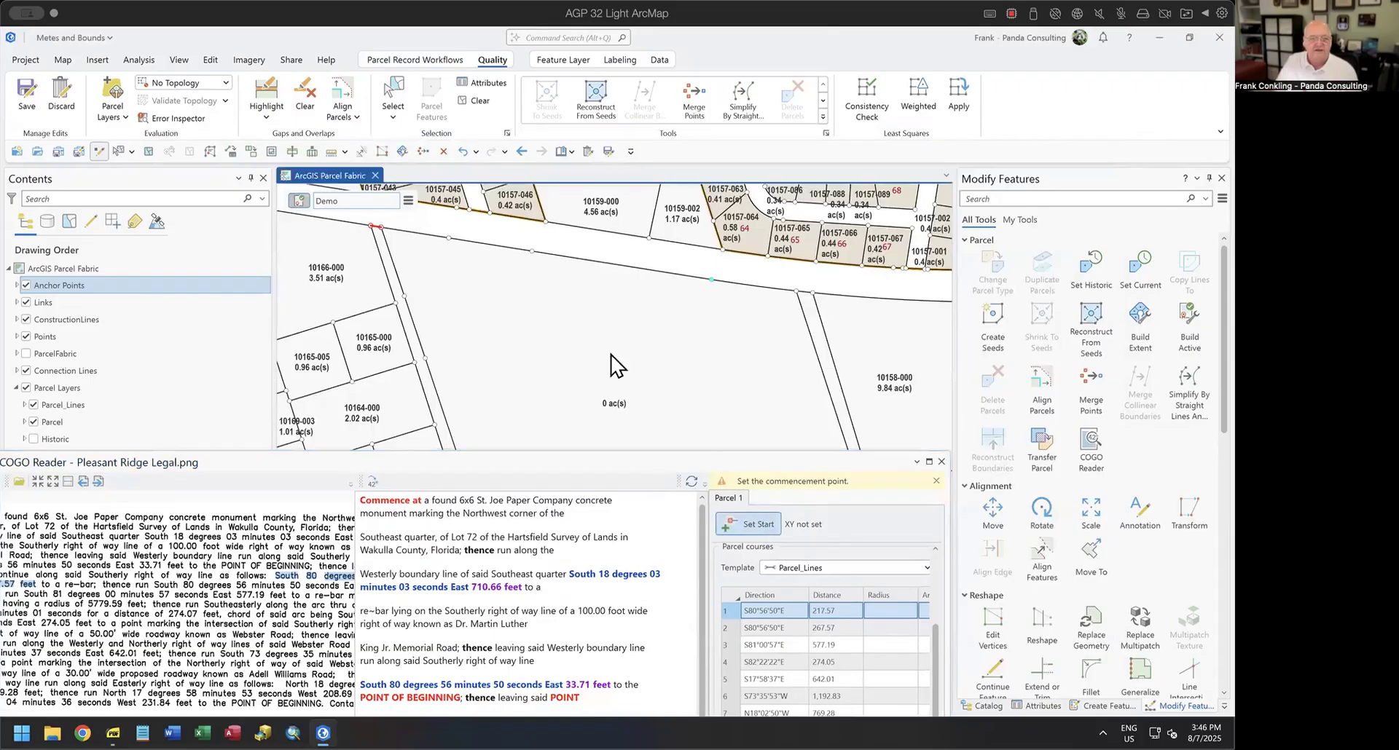
pyautogui.click(382, 227)
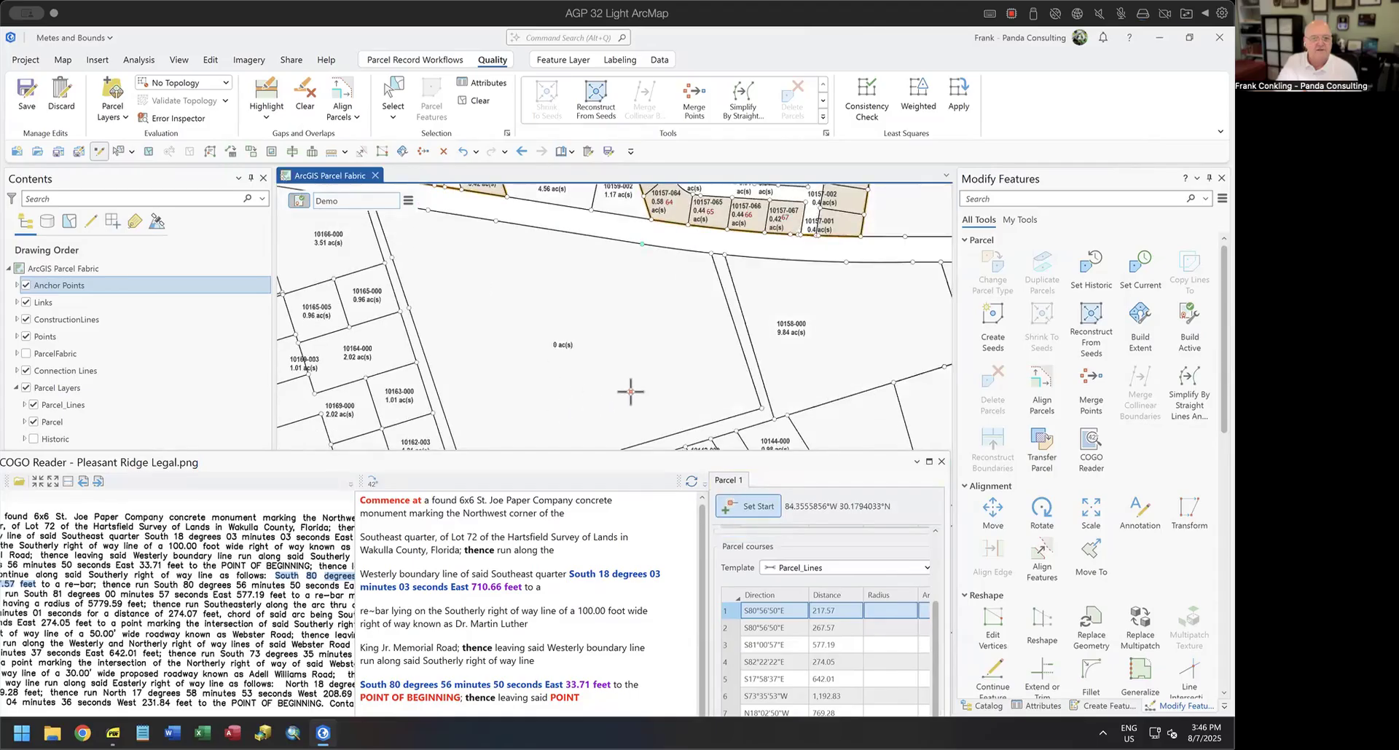
# Add the parsed Parcel_Lines courses to the map and close the COGO Reader.
pyautogui.moveTo(829, 470); pyautogui.dragTo(885, 169)
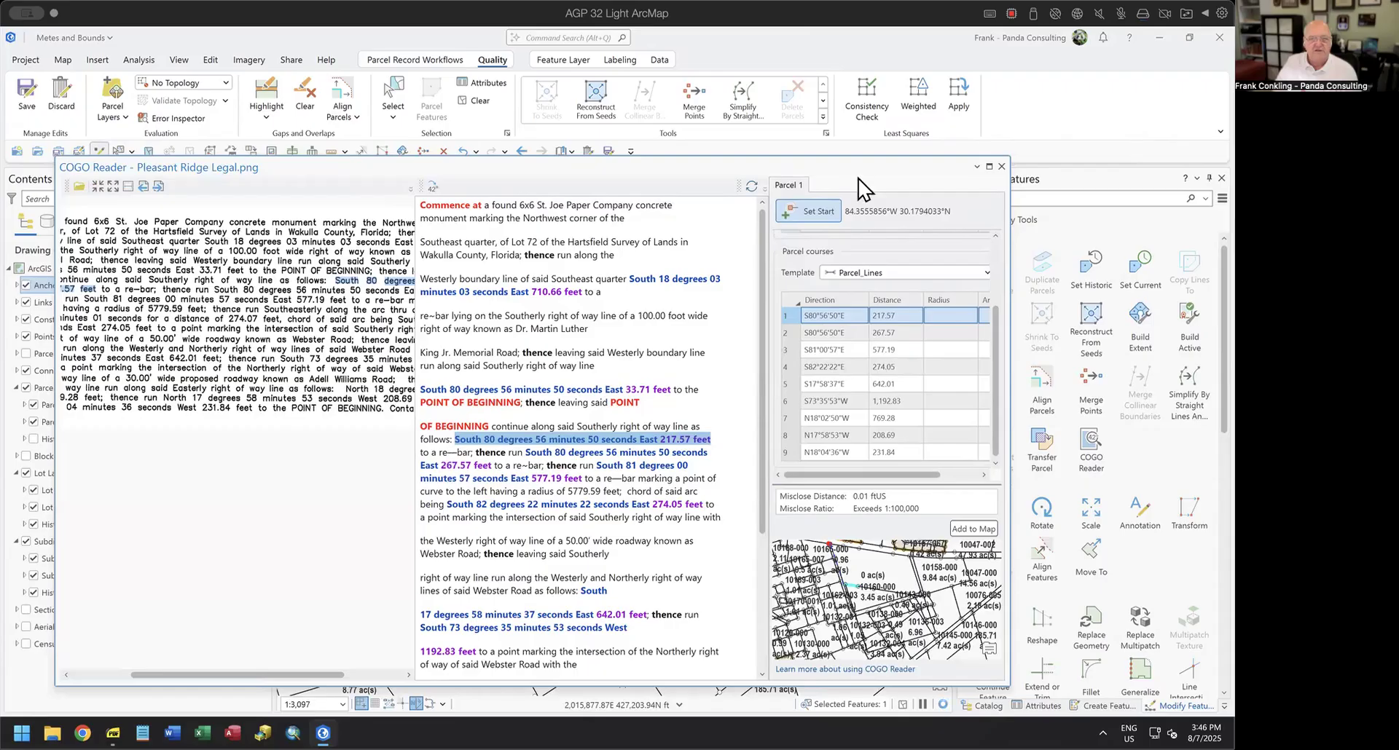
pyautogui.click(975, 168)
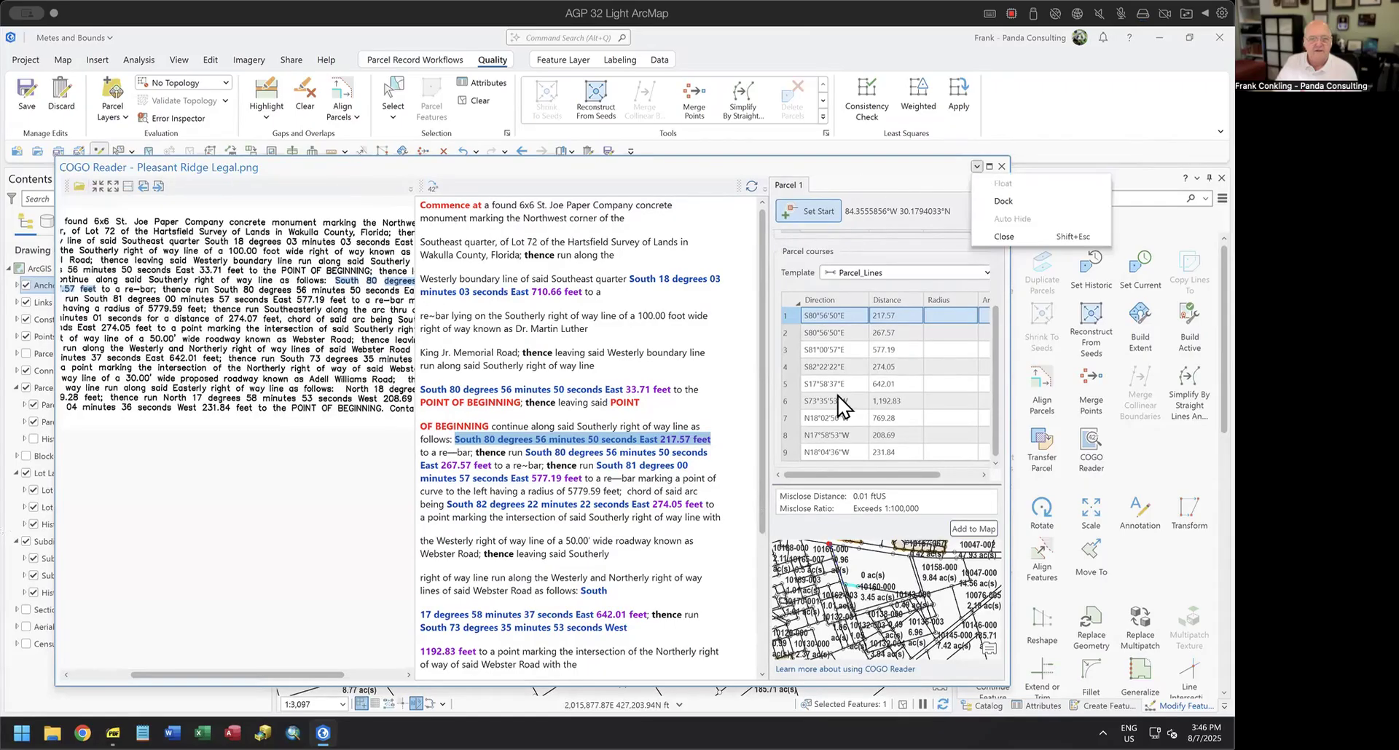
pyautogui.click(877, 170)
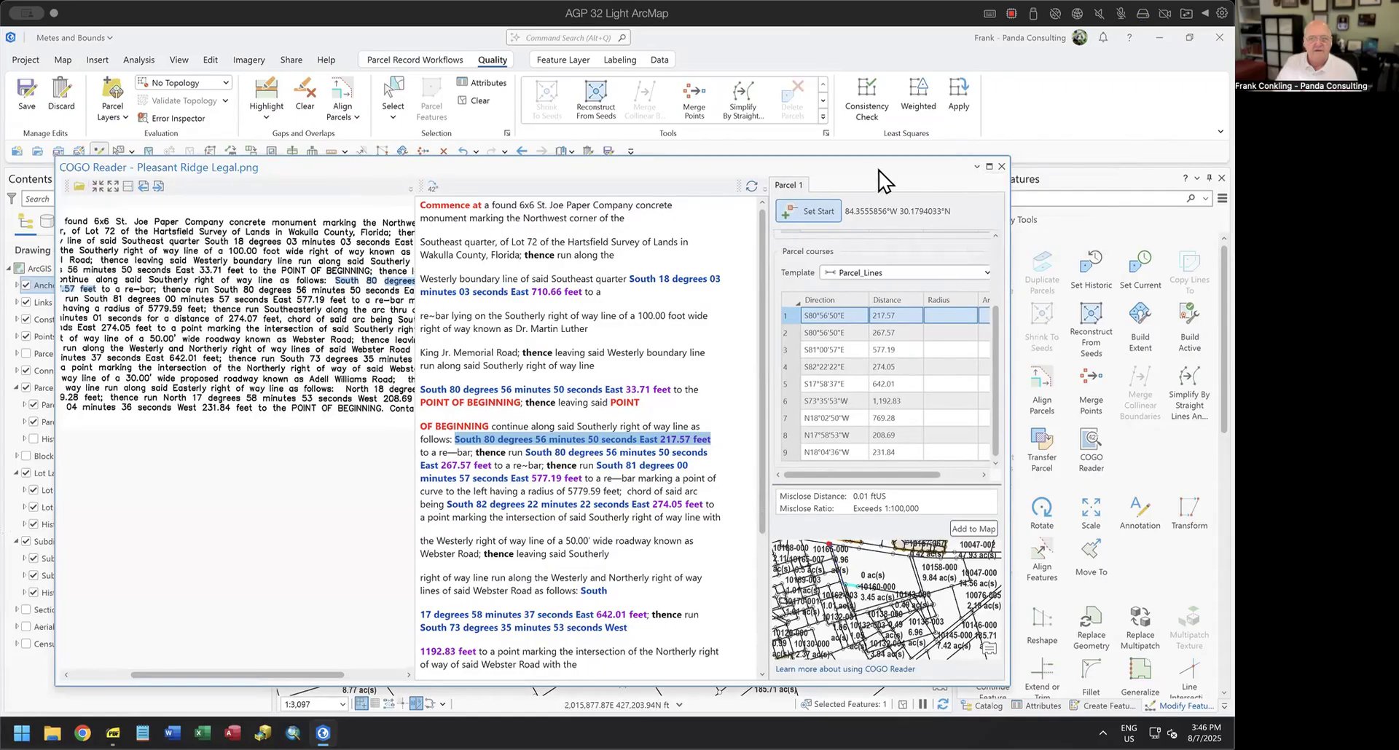
pyautogui.click(1003, 167)
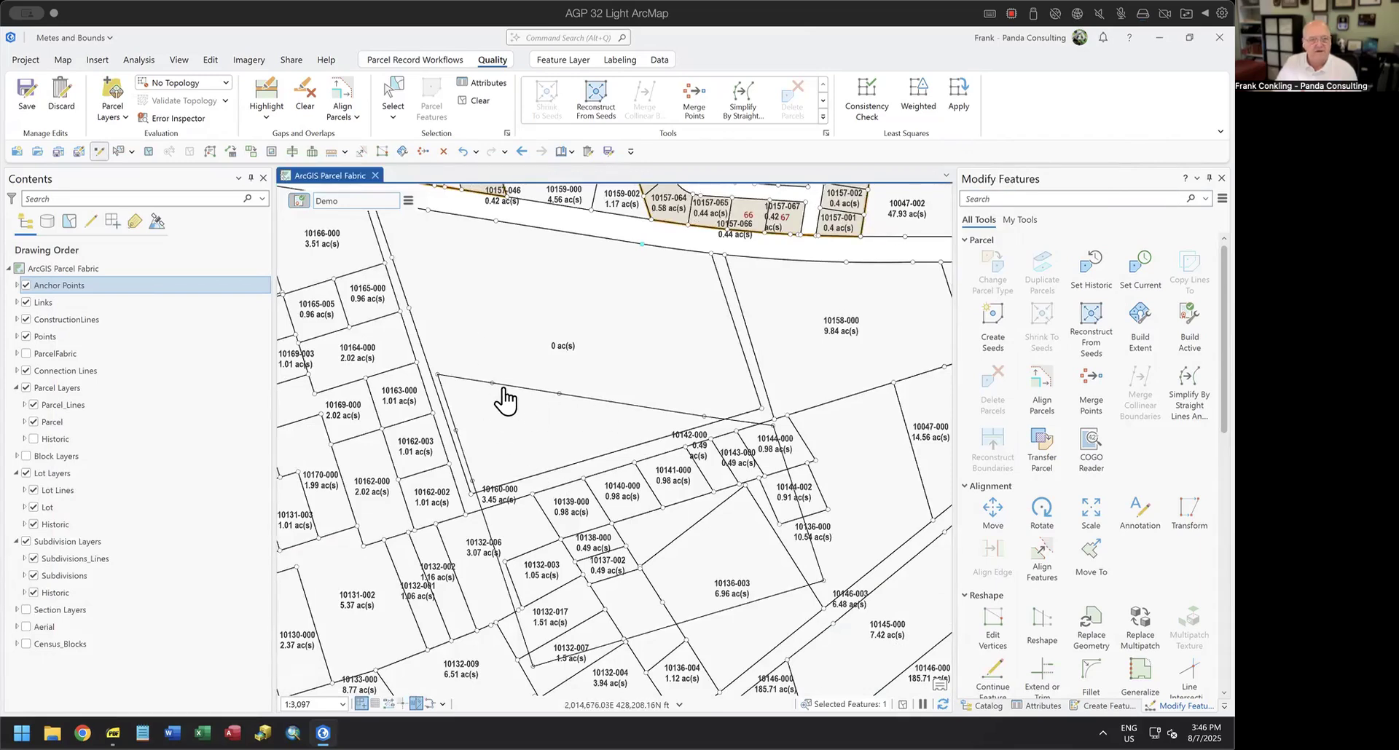
# Start a Traverse on Parcel_Lines and load its courses by tracing the misplaced parcel boundary around from its northwest corner.
pyautogui.click(394, 93)
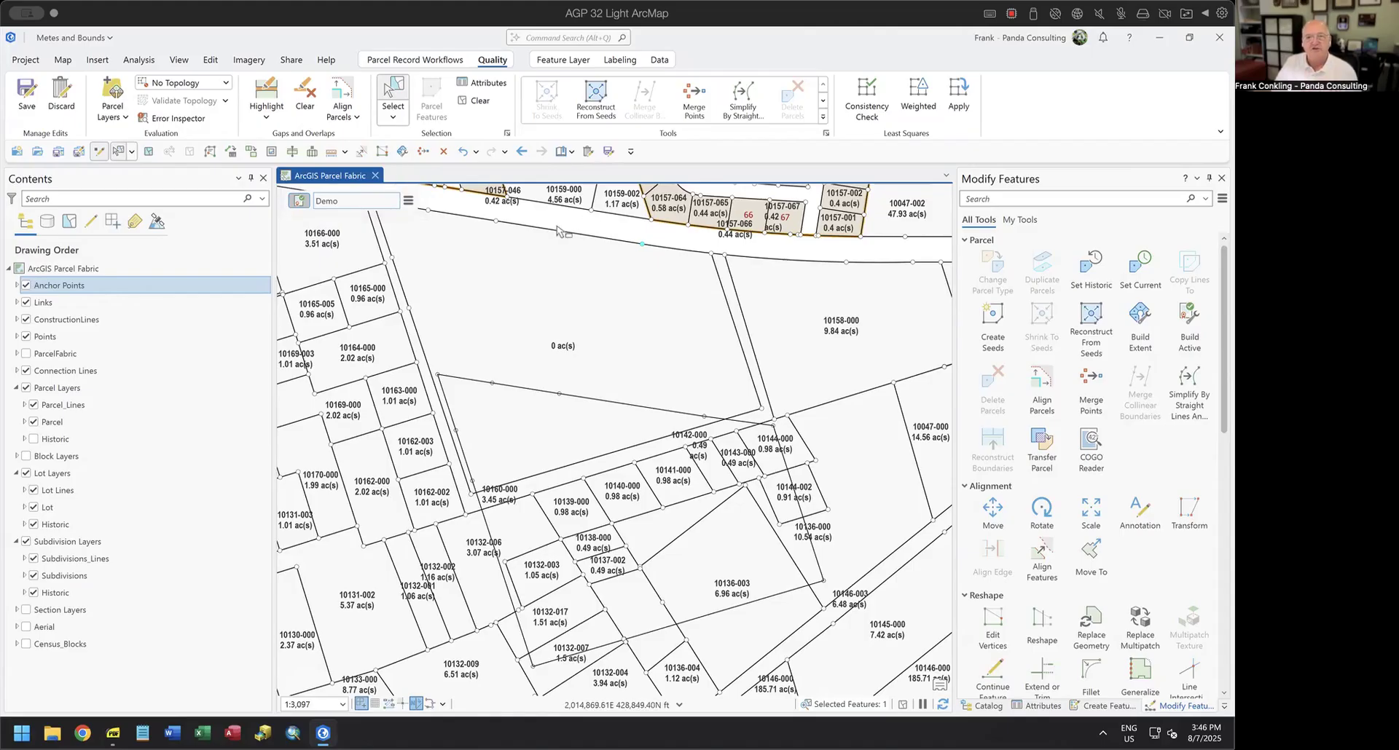
pyautogui.click(399, 60)
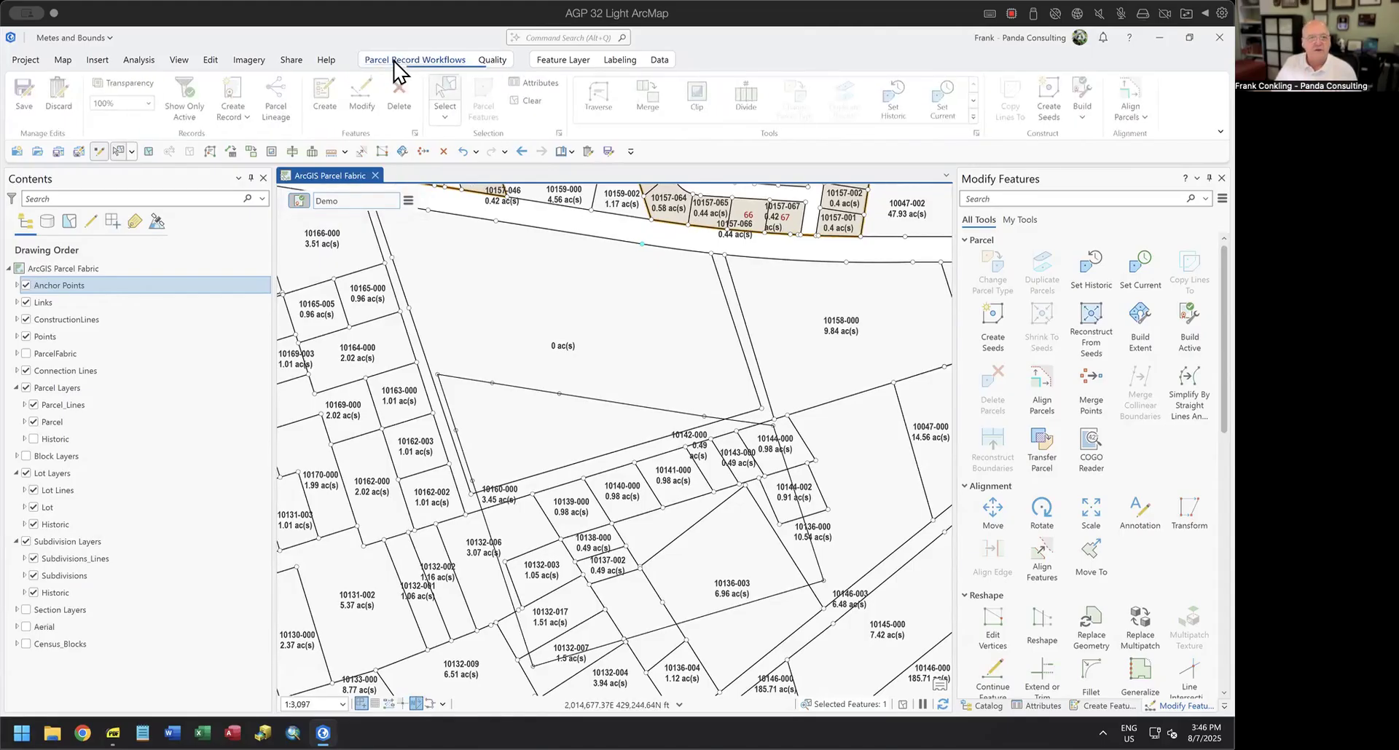
pyautogui.click(601, 95)
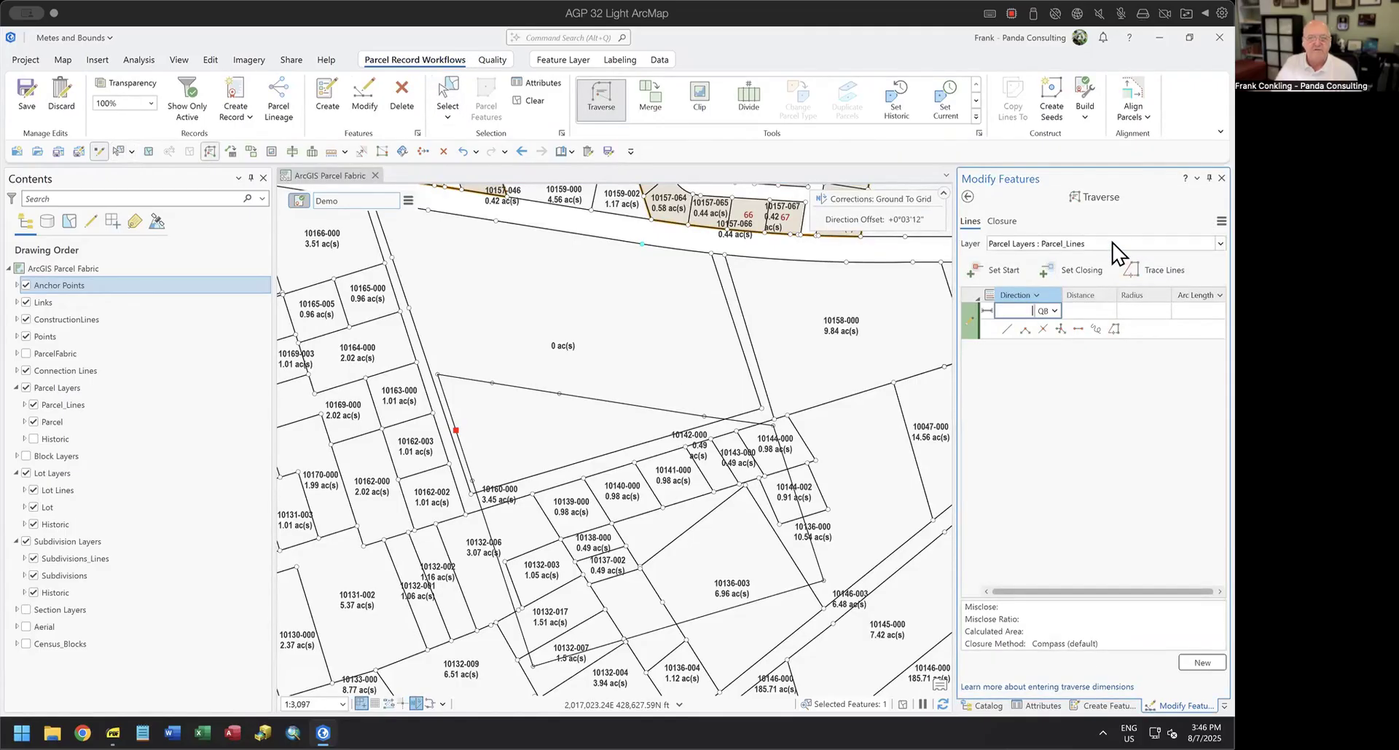
pyautogui.click(1143, 270)
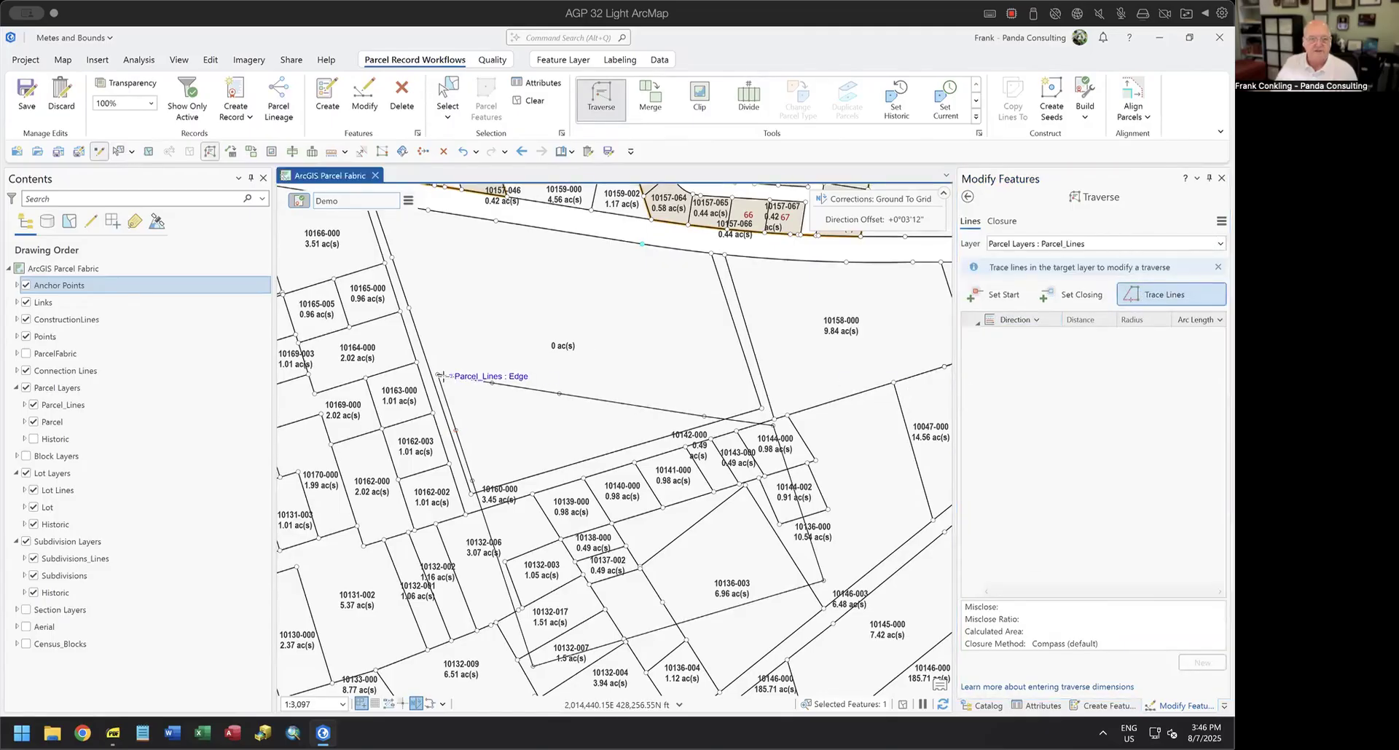
pyautogui.click(438, 375)
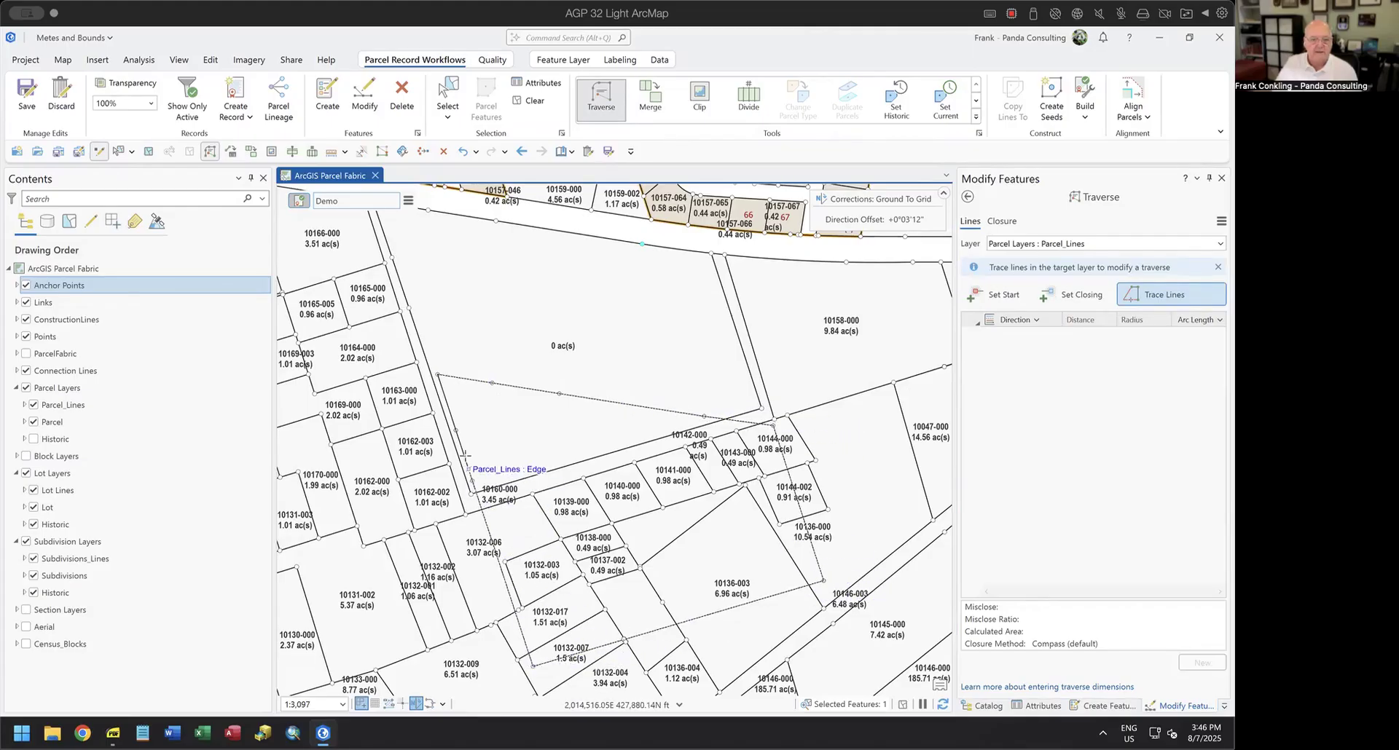
pyautogui.doubleClick(436, 374)
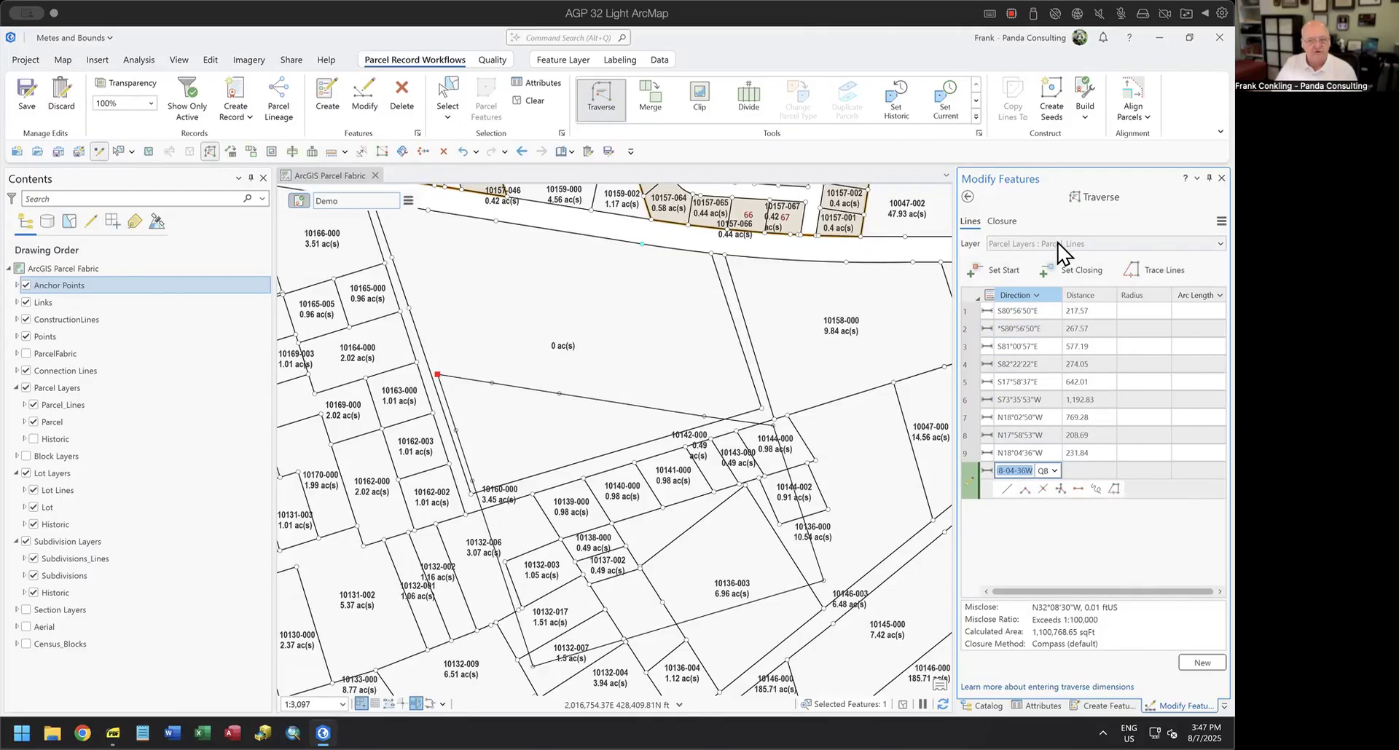
# Reset the traverse's start to the northwest corner point of the 0 ac(s) parcel so the boundary moves onto it.
pyautogui.click(995, 271)
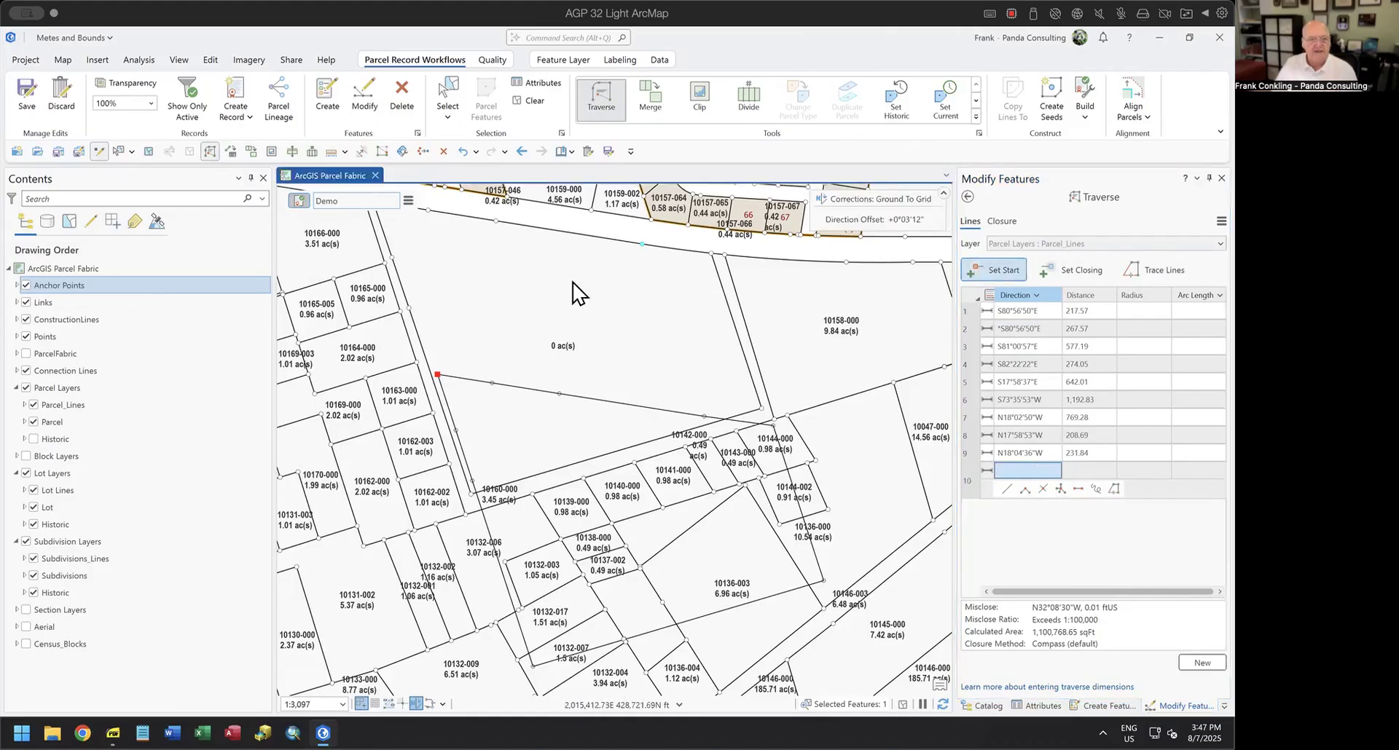
pyautogui.moveTo(497, 283); pyautogui.dragTo(629, 381)
pyautogui.click(510, 306)
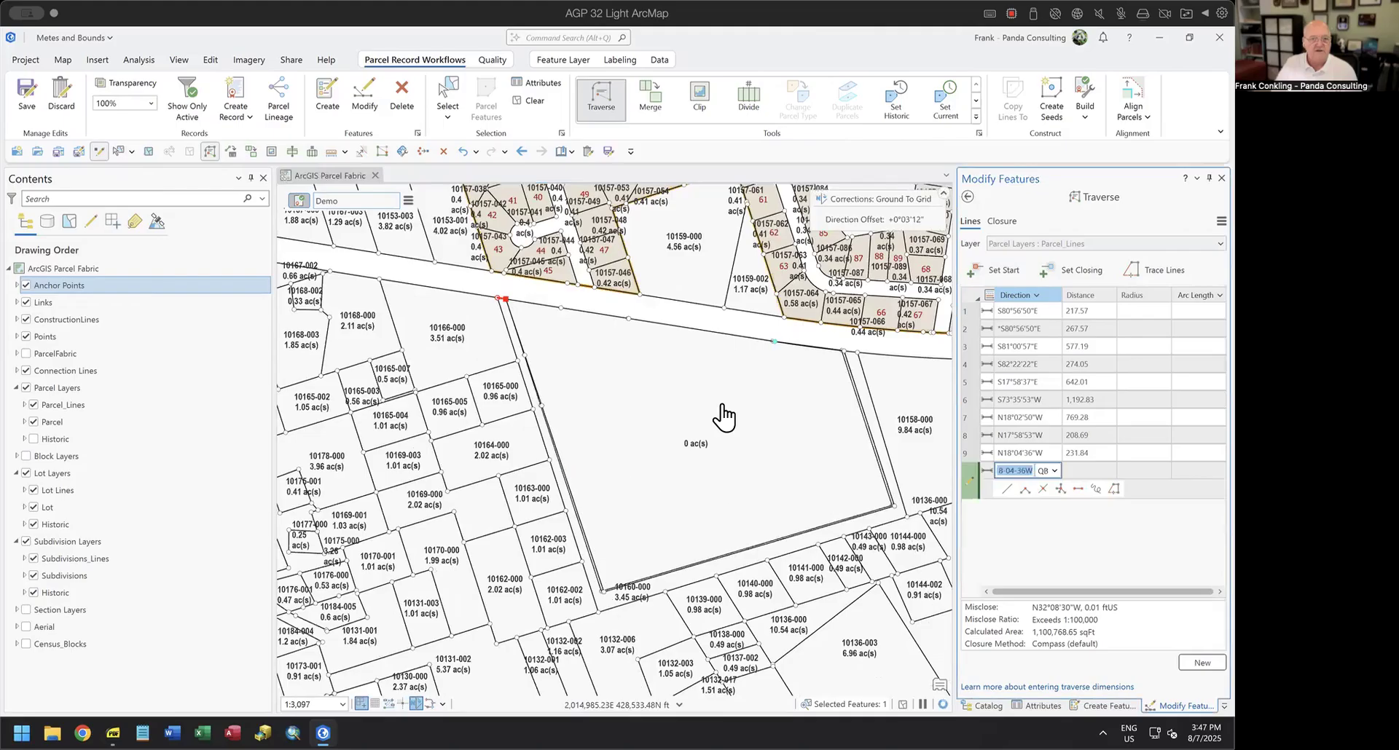